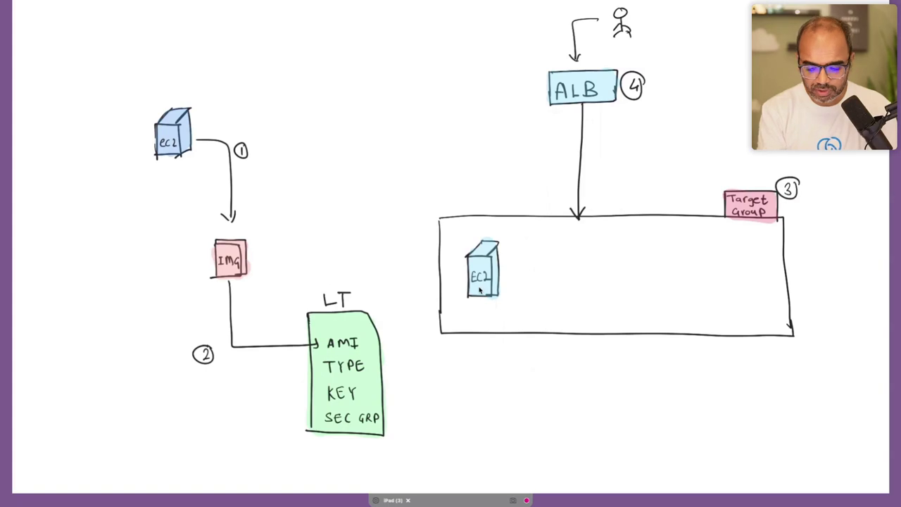
Switch to the browser and search Google Images for "traefik ingress" in a new tab.
left_click_drag(599, 96, 598, 194)
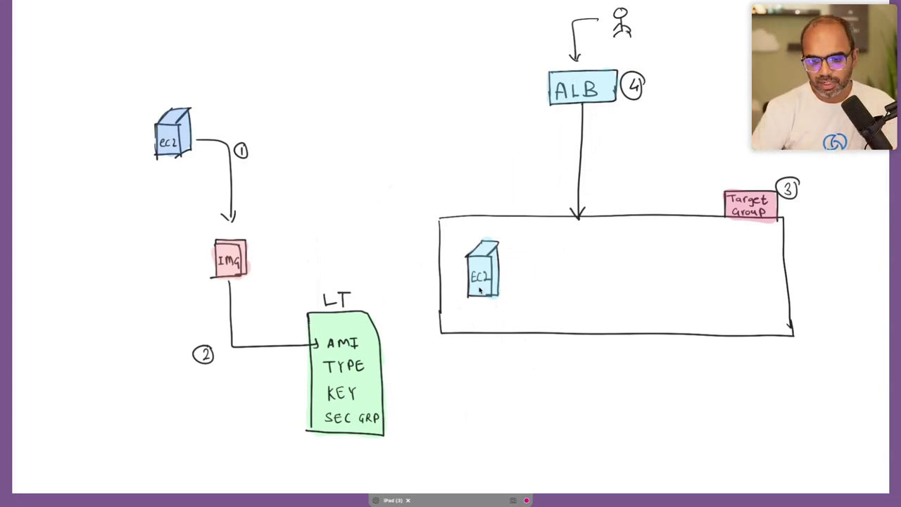
key("ctrl+Right")
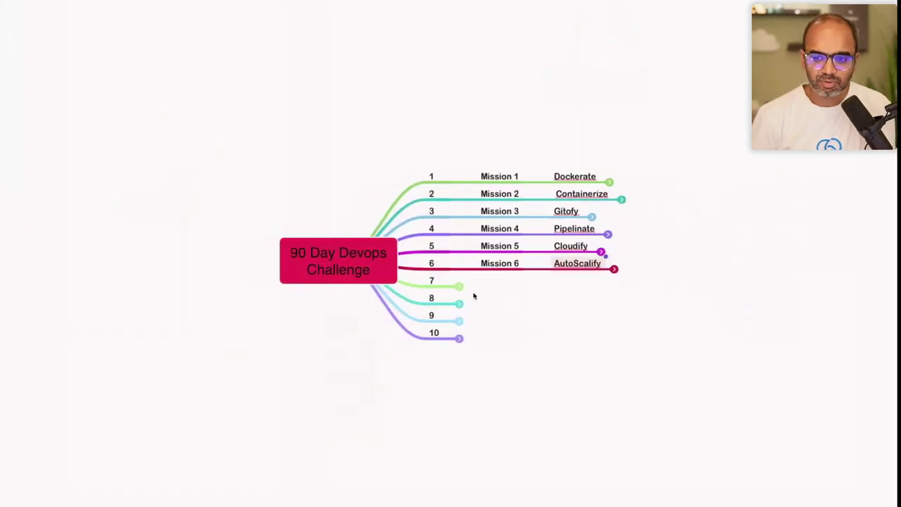
key("ctrl+Left")
key("ctrl+Left")
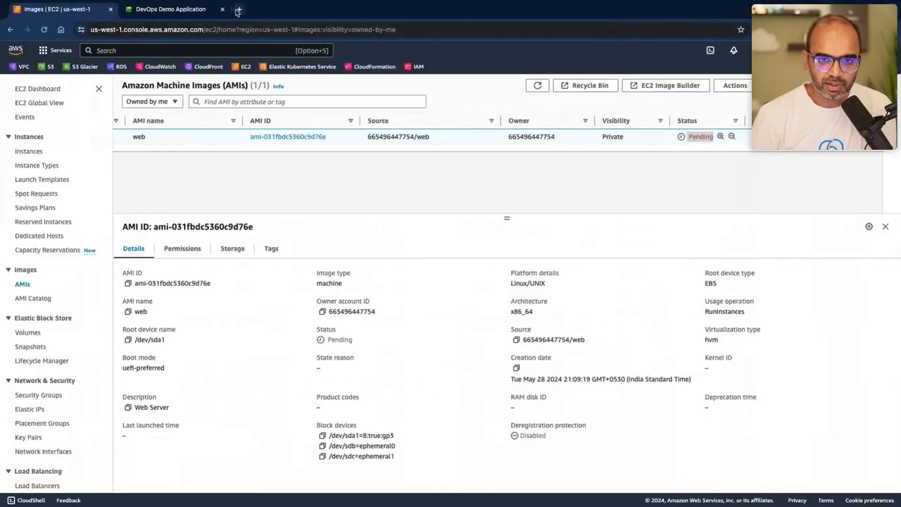
key("super+t")
type("traefik ")
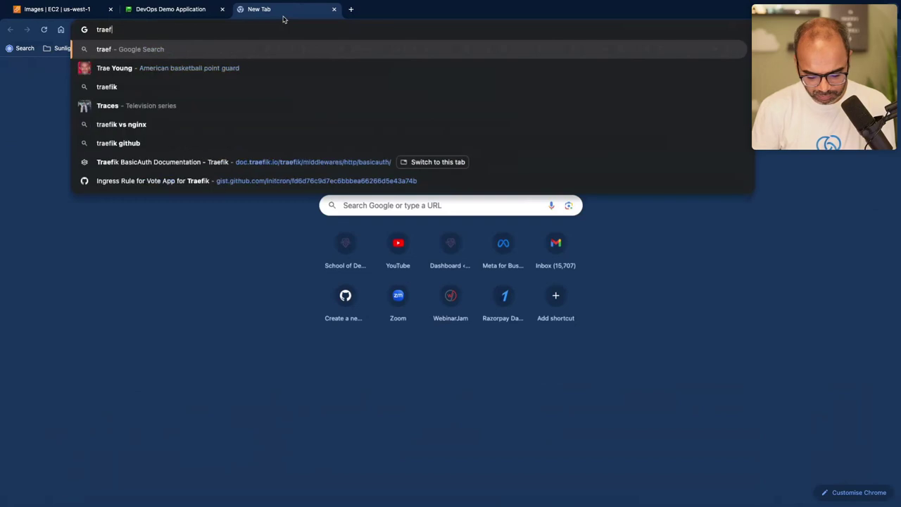
type("ingress")
key("Return")
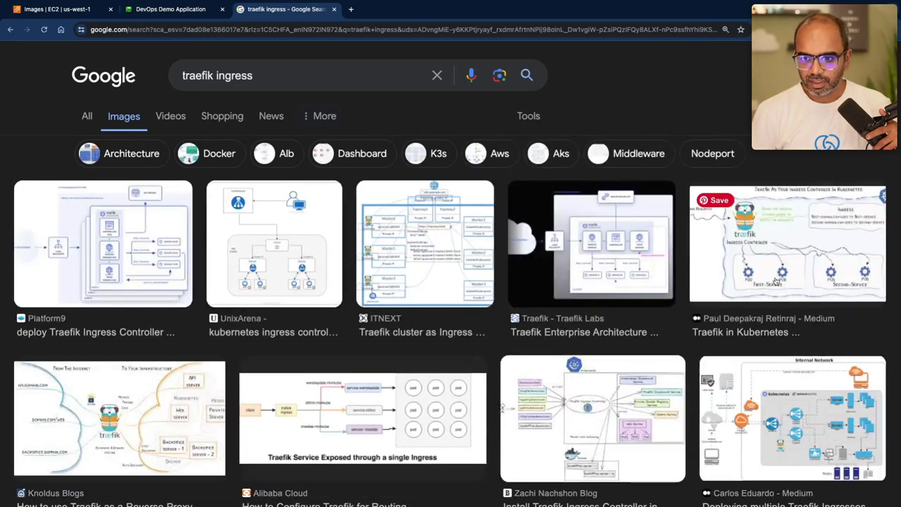
Open the Knoldus blog article on using Traefik as a reverse proxy and examine its routing diagram.
scroll(583, 375, "down", 2)
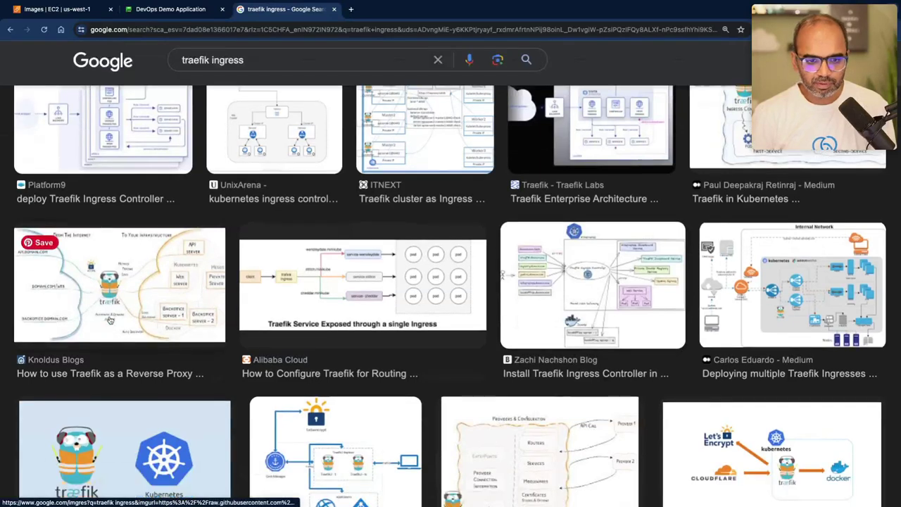
left_click(110, 320)
left_click(632, 221)
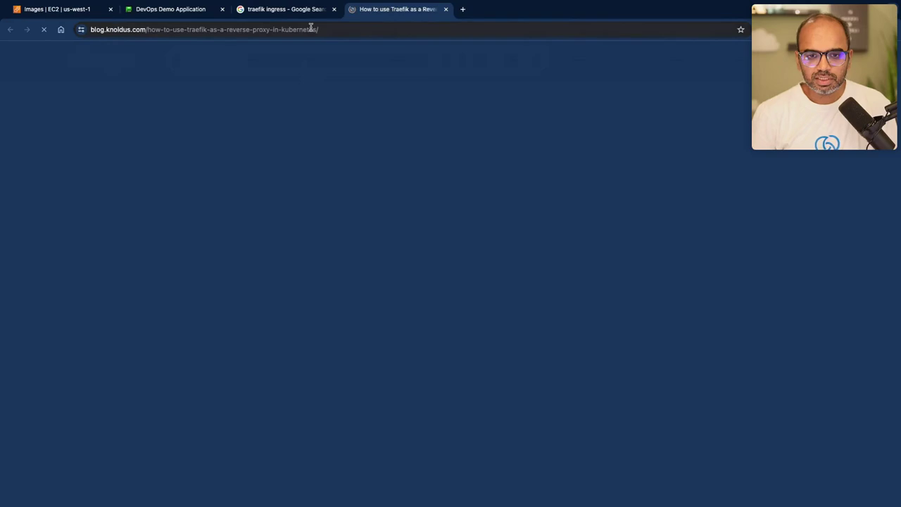
scroll(328, 256, "down", 15)
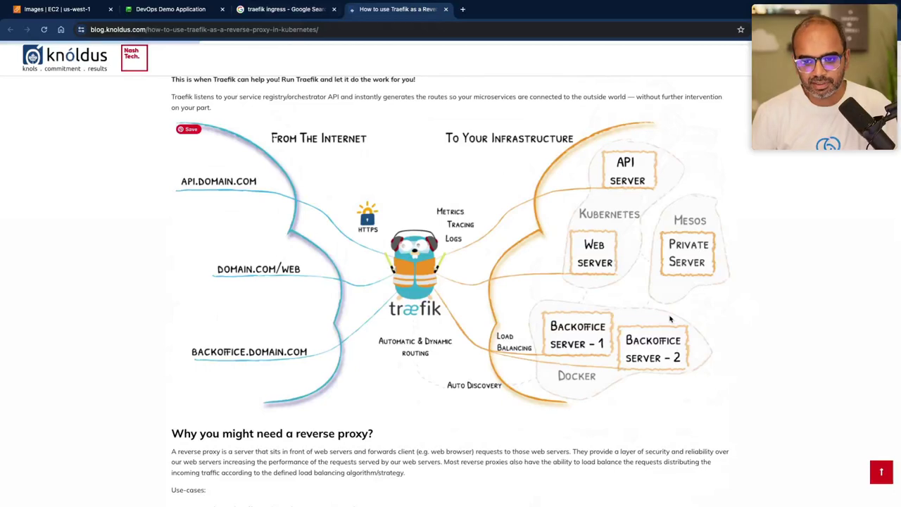
Return to the whiteboard and sketch a small metrics graph beside the ASG figure, with an arrow pointing to the figure.
key("ctrl+Right")
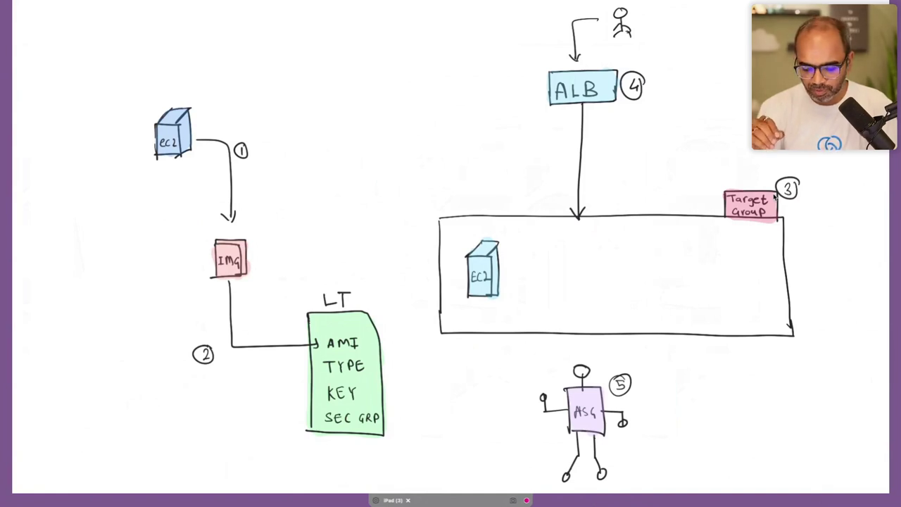
left_click_drag(686, 427, 718, 456)
left_click_drag(693, 440, 715, 436)
left_click_drag(676, 443, 628, 452)
left_click_drag(634, 443, 631, 459)
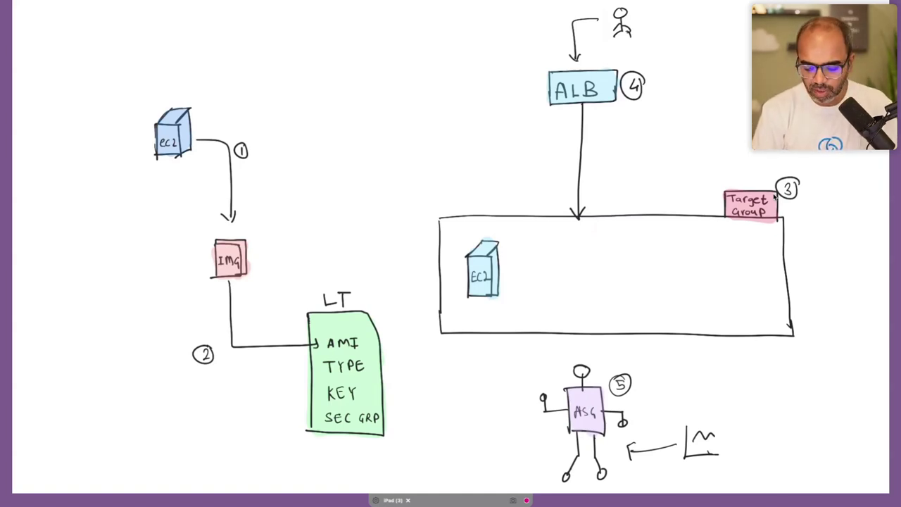
Draw a curved arrow from the max, desired and min labels to the ASG figure, plus a double-headed range arrow between max and min.
left_click_drag(483, 433, 528, 438)
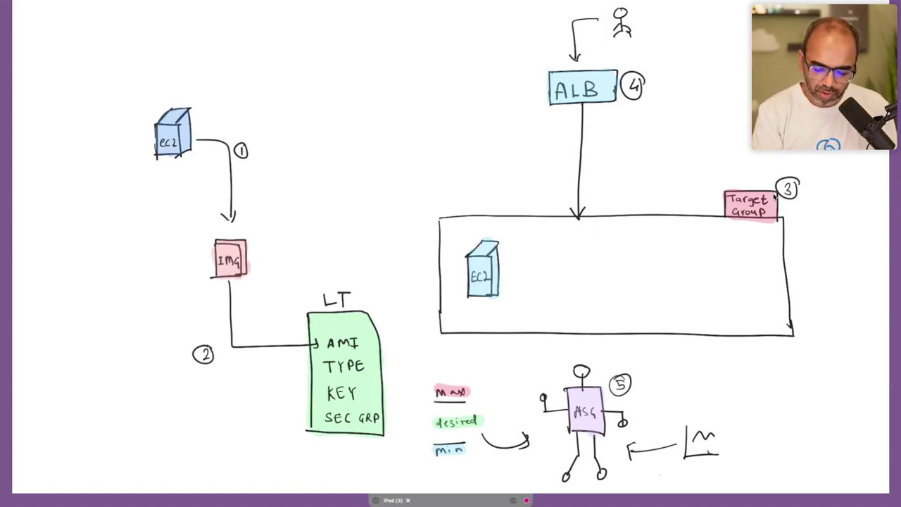
mouse_move(426, 410)
left_mouse_down()
mouse_move(425, 446)
mouse_move(439, 400)
left_mouse_up()
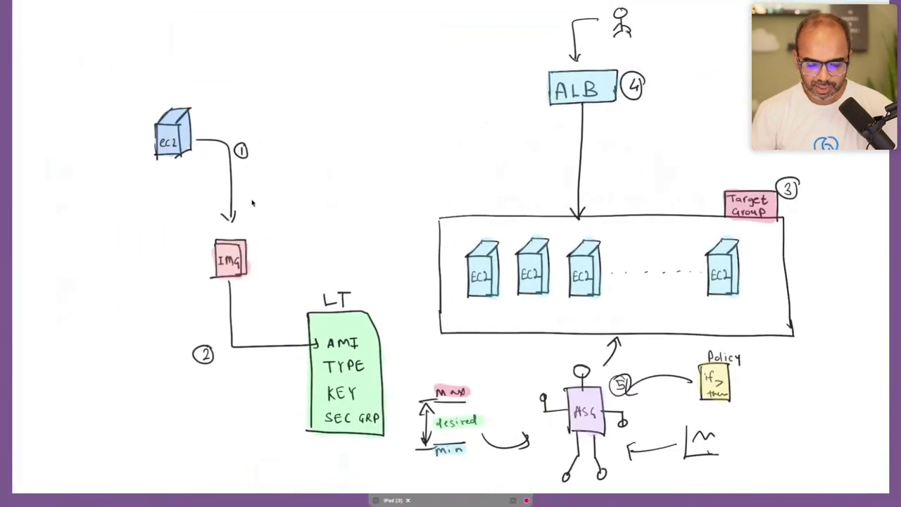
Switch back to the EC2 AMIs page, refresh the list and select the web AMI to check its status.
key("ctrl+Left")
key("super+1")
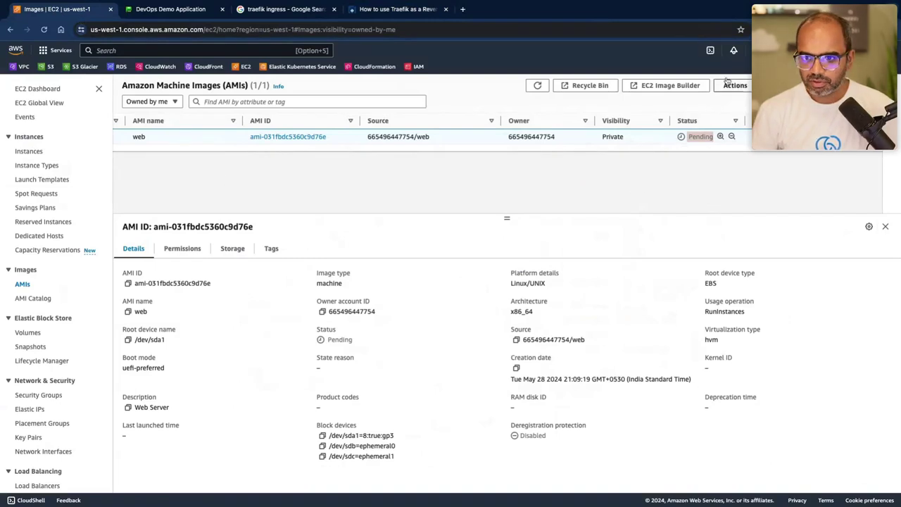
left_click(537, 86)
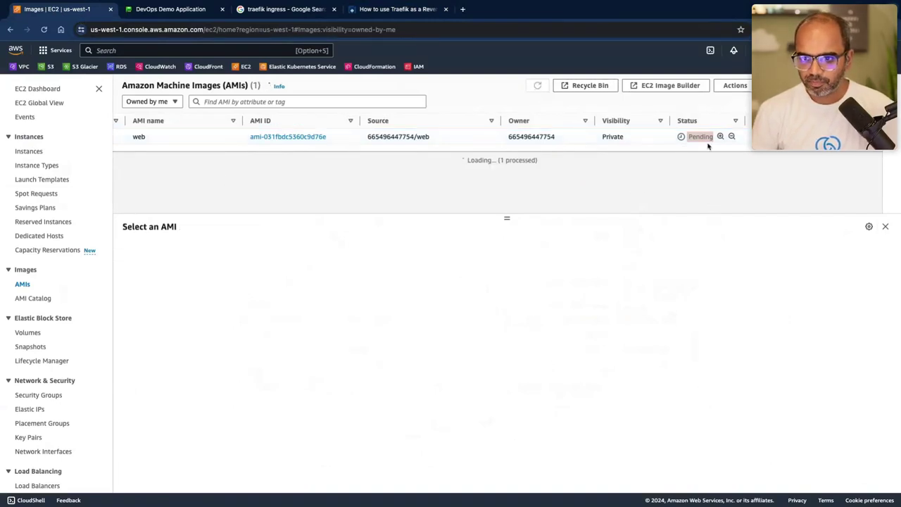
left_click(189, 139)
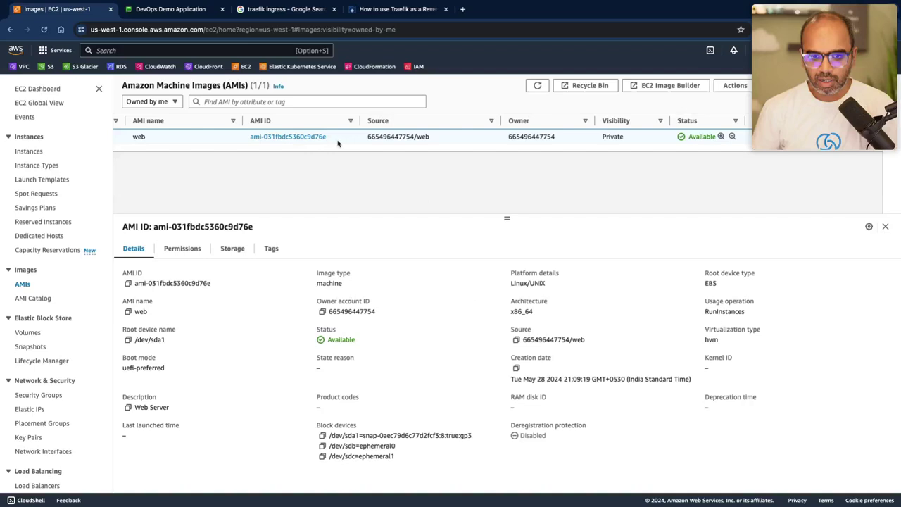
Review the web AMI's sharing permissions, covering availability, shared accounts and organizations, and return to the image's details page.
left_click(746, 86)
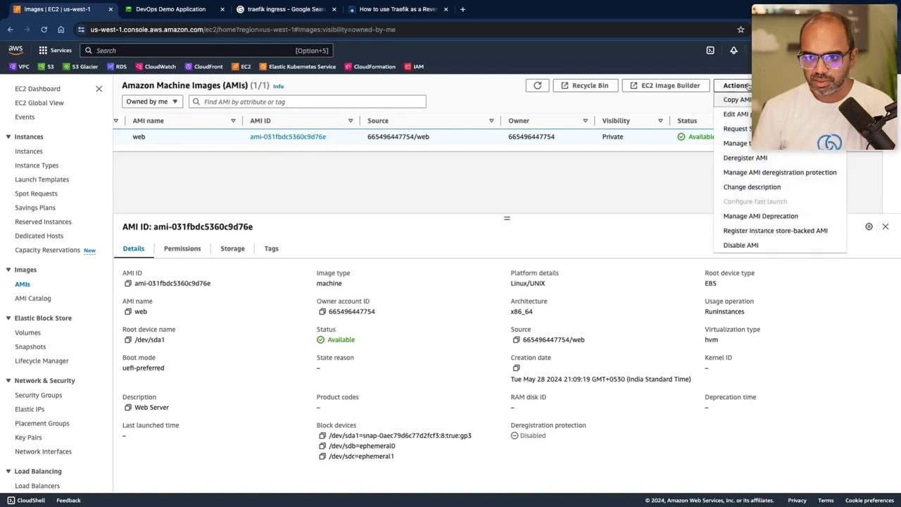
left_click(736, 115)
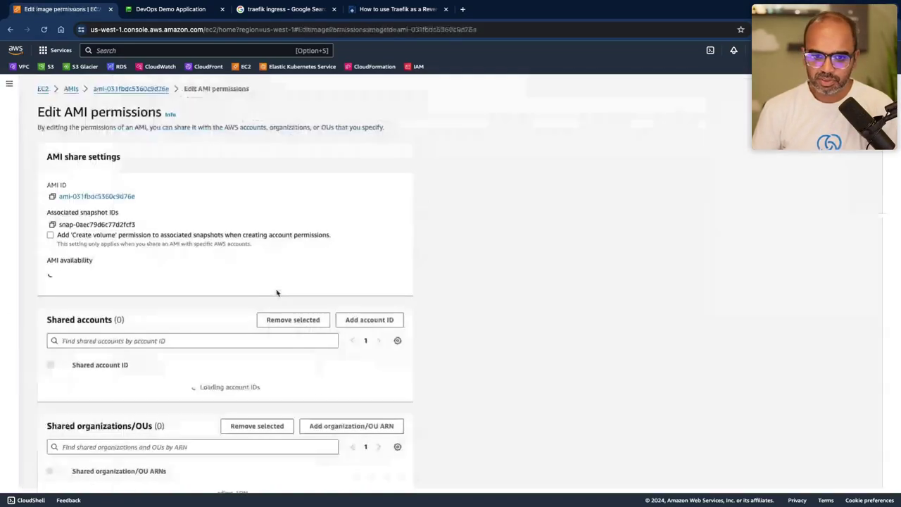
scroll(179, 338, "down", 2)
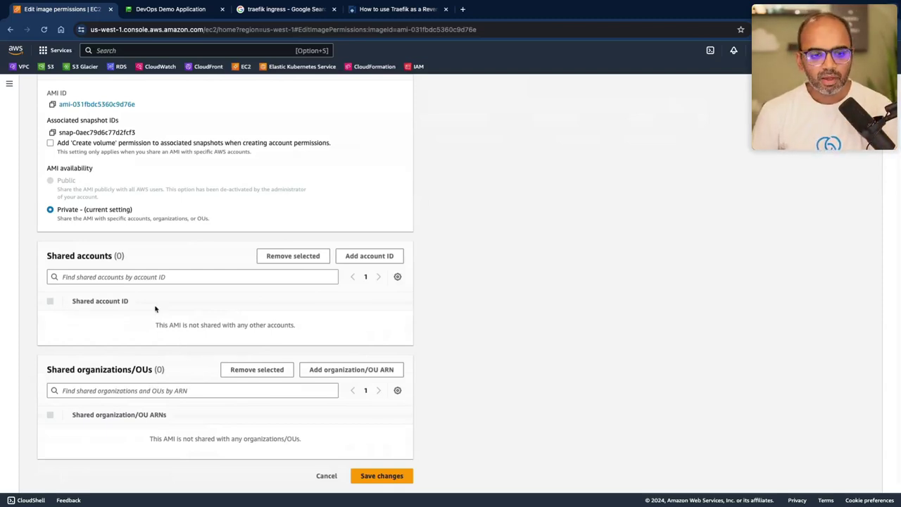
scroll(169, 295, "up", 3)
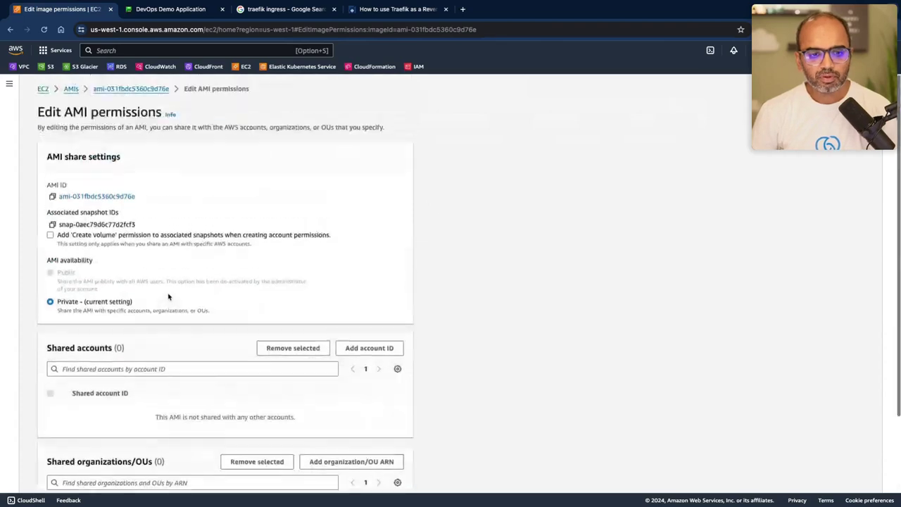
left_click(130, 90)
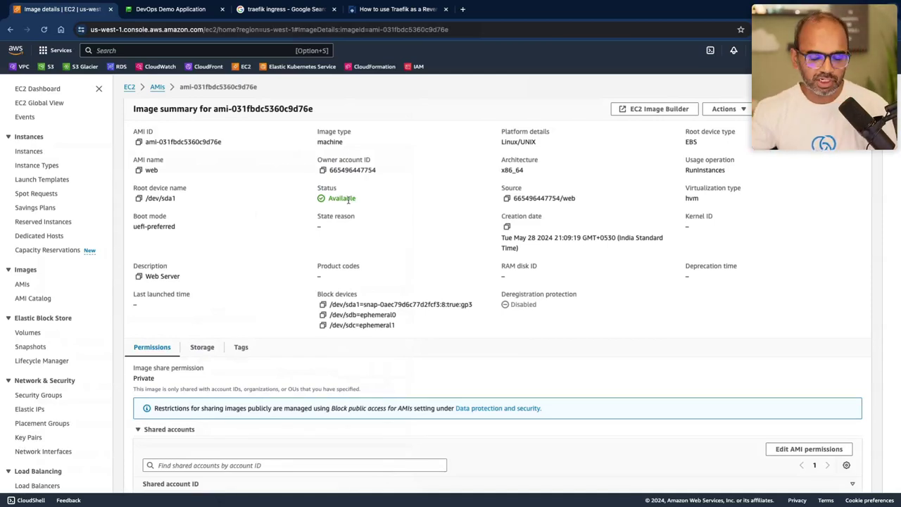
Try setting up a copy of the web AMI with Europe (Paris) as the destination region, and cancel it.
left_click(726, 112)
left_click(726, 122)
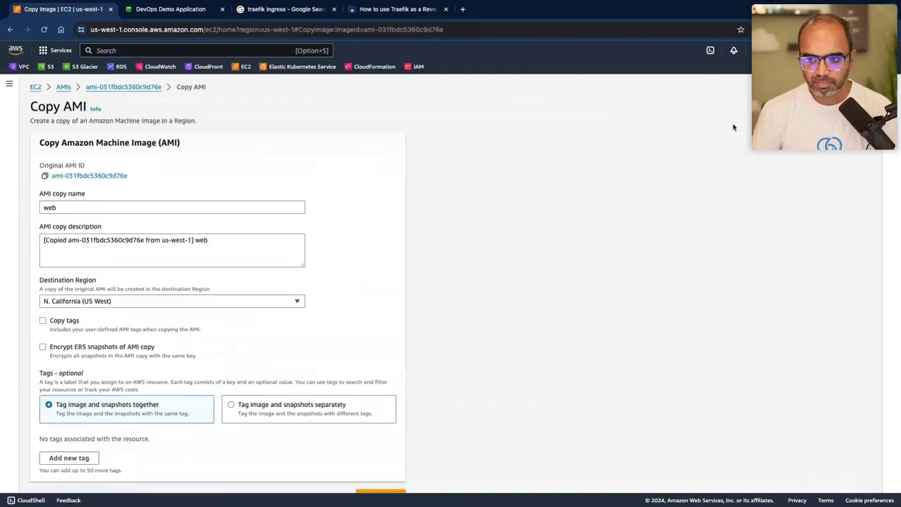
left_click(81, 304)
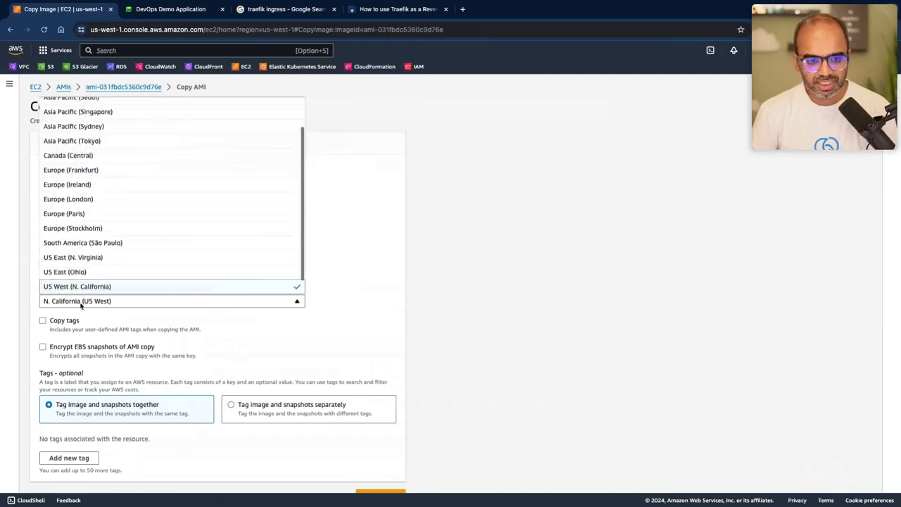
left_click(114, 218)
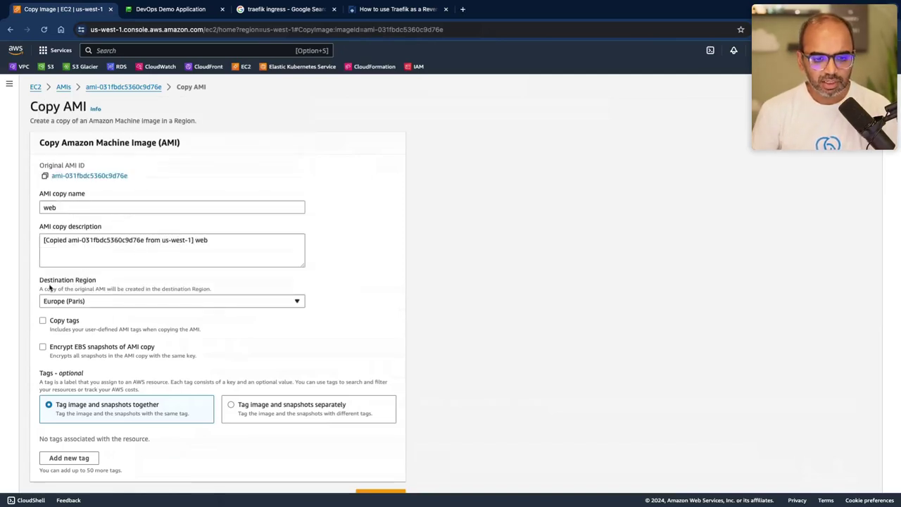
scroll(118, 350, "down", 1)
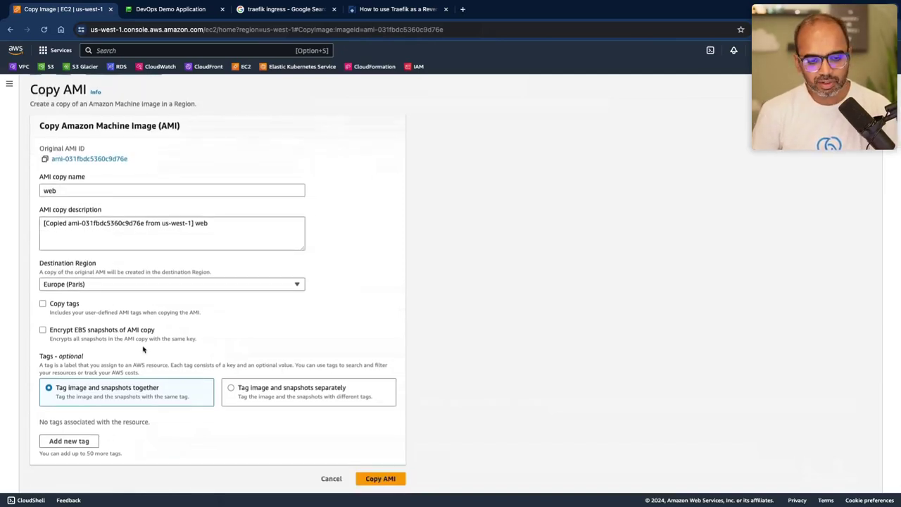
left_click(331, 479)
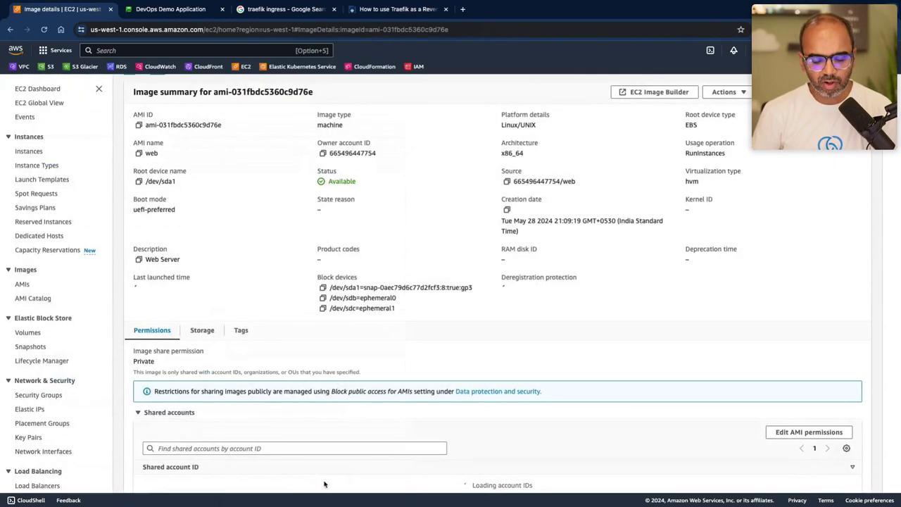
Highlight the web image's AMI ID and view the list of EC2 instances.
left_click_drag(236, 130, 144, 133)
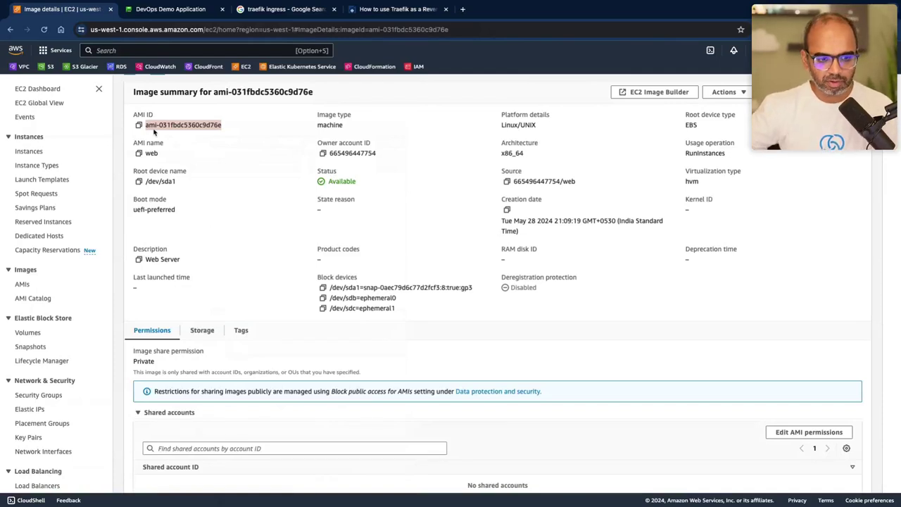
scroll(154, 132, "up", 1)
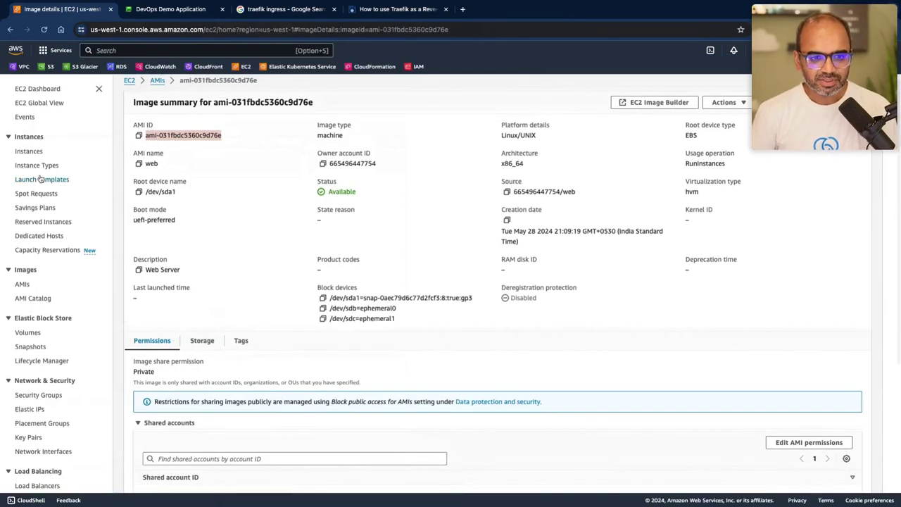
left_click(31, 152)
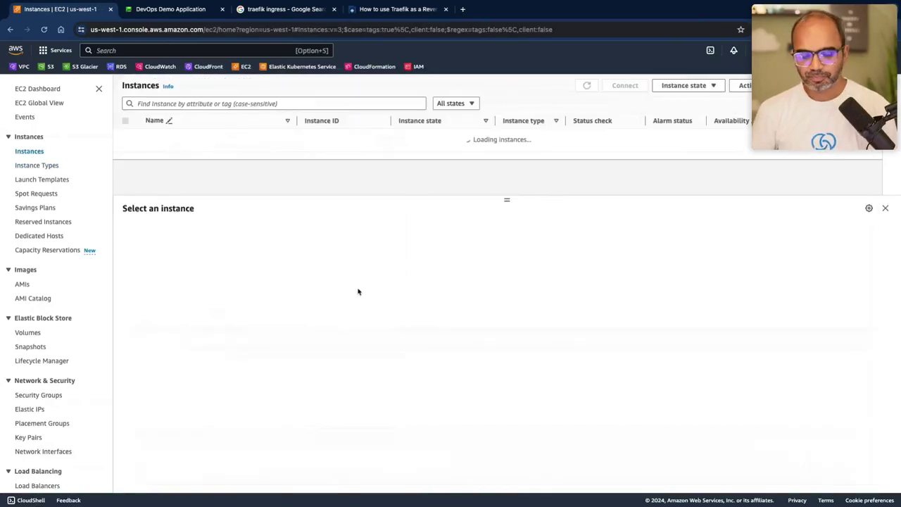
key("ctrl+Right")
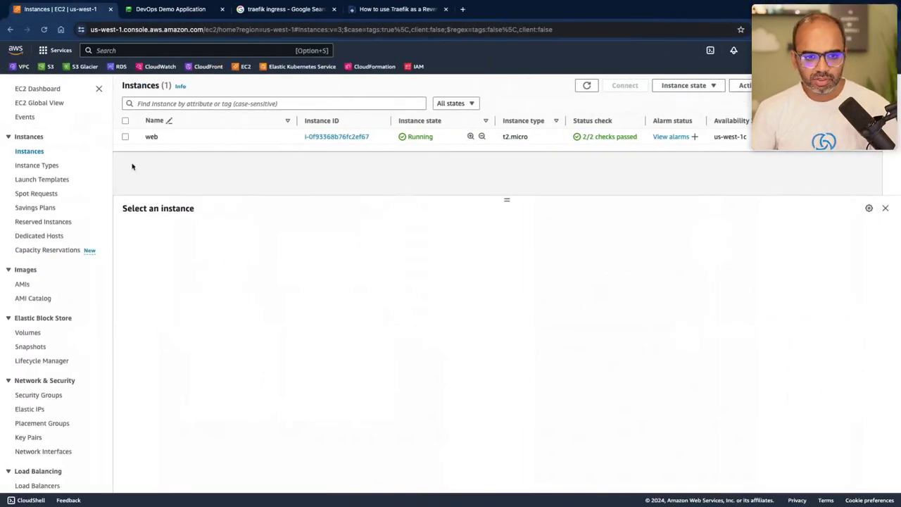
Start a new EC2 launch template and name it web.
left_click(30, 183)
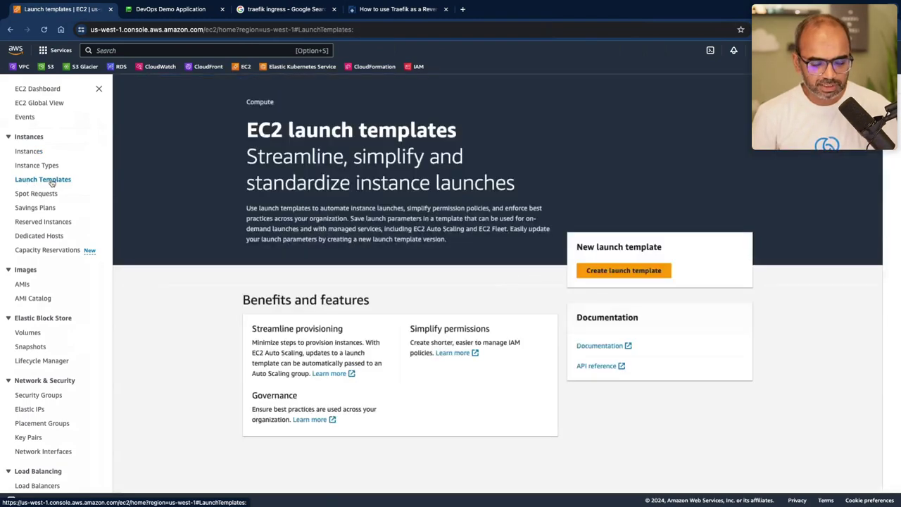
scroll(69, 383, "down", 3)
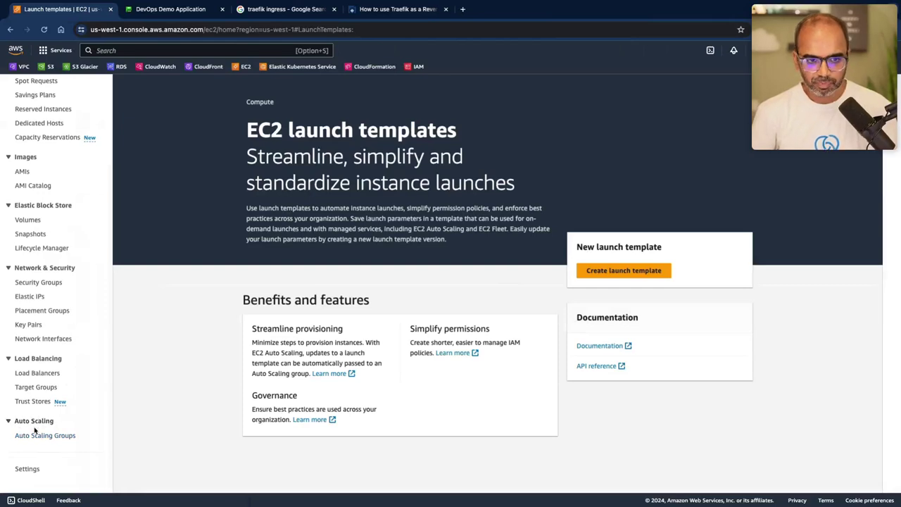
left_click(600, 272)
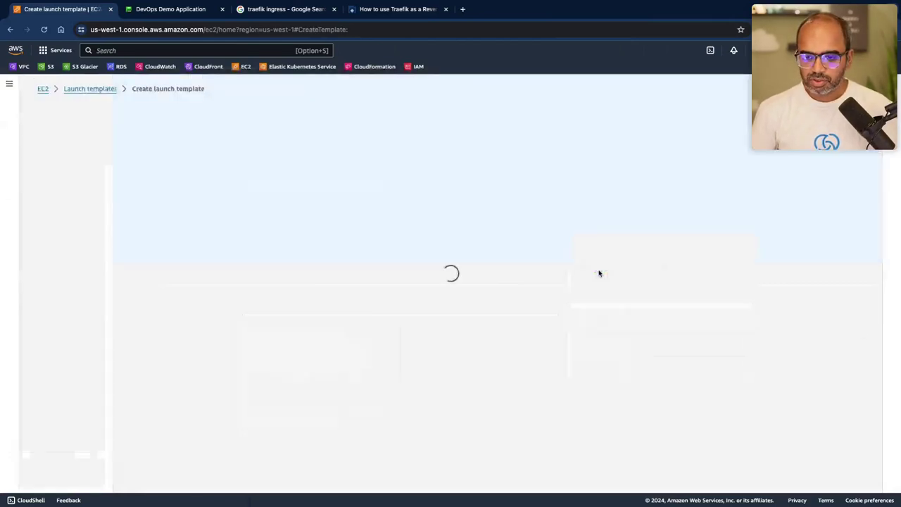
type("web")
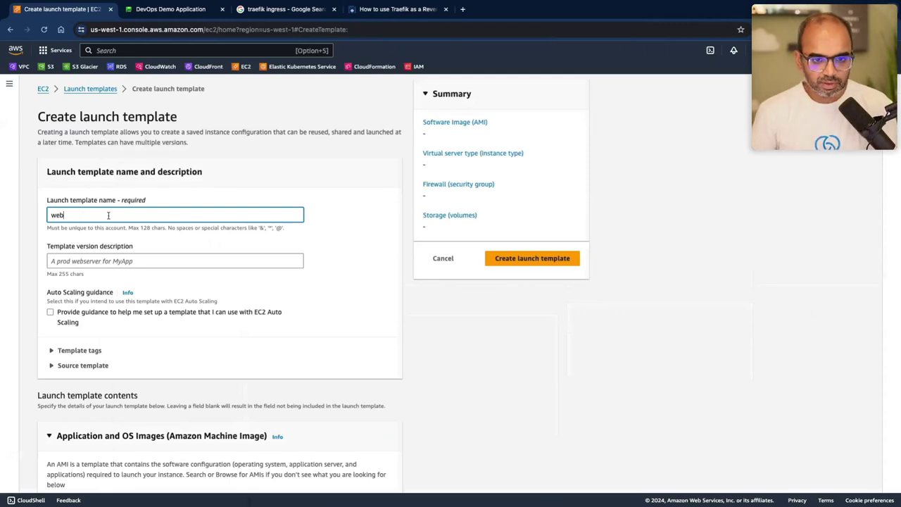
Enter "initial version of web app" as the launch template's version description.
left_click(87, 260)
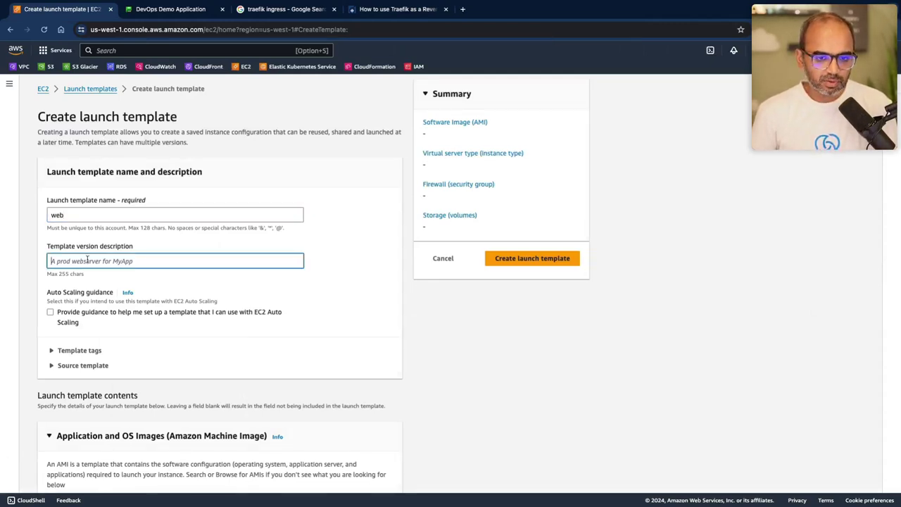
type("initc")
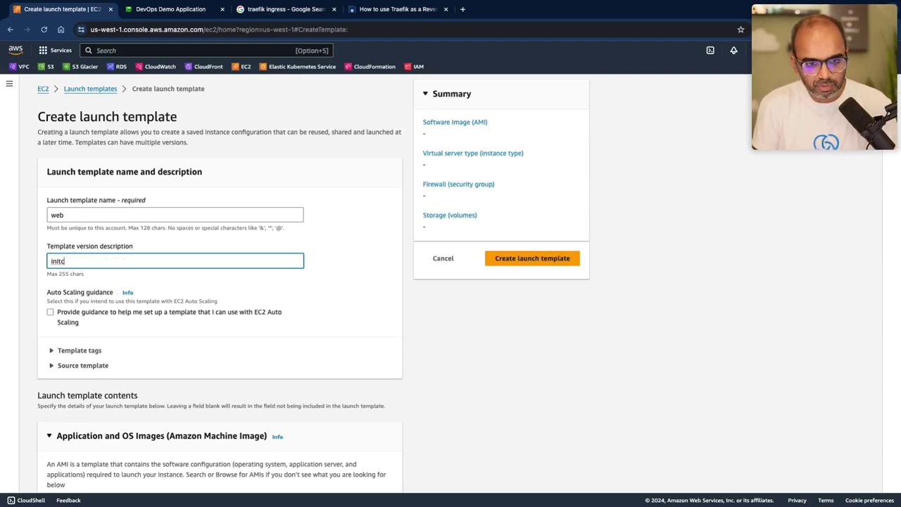
key("BackSpace")
type("tial")
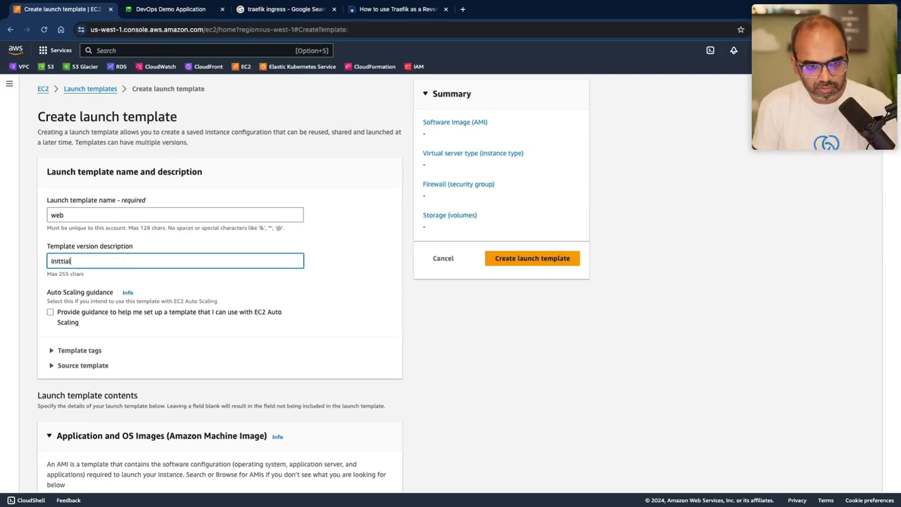
type(" version of web app")
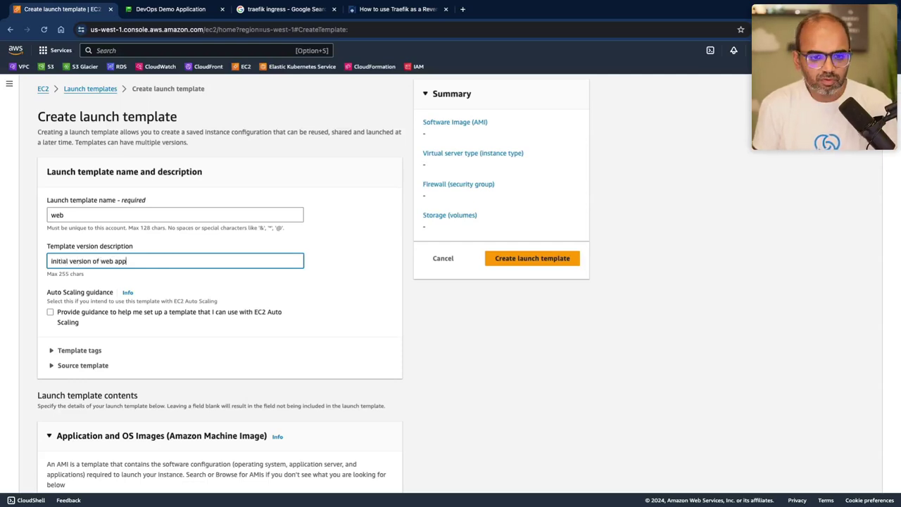
Examine the launch template diagram on the whiteboard and the DevOps Demo Application page, and return to the template's machine image settings.
scroll(160, 282, "down", 2)
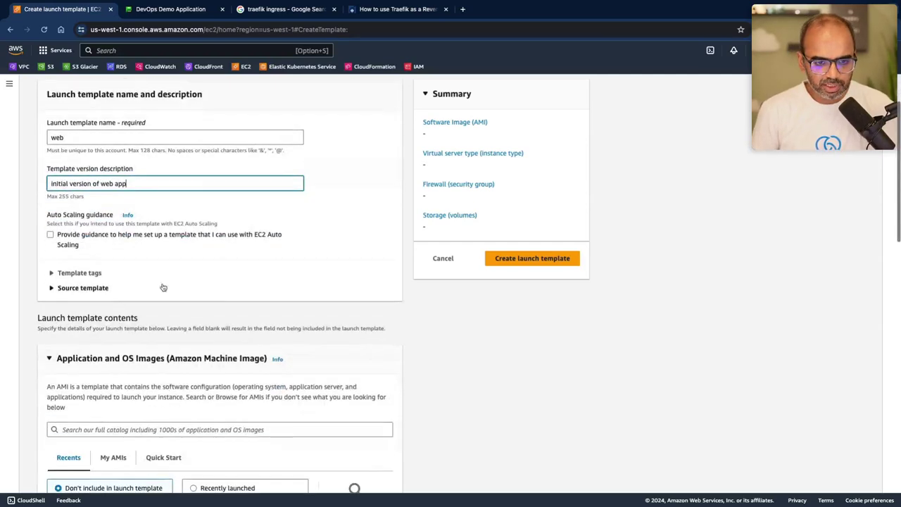
scroll(153, 287, "down", 3)
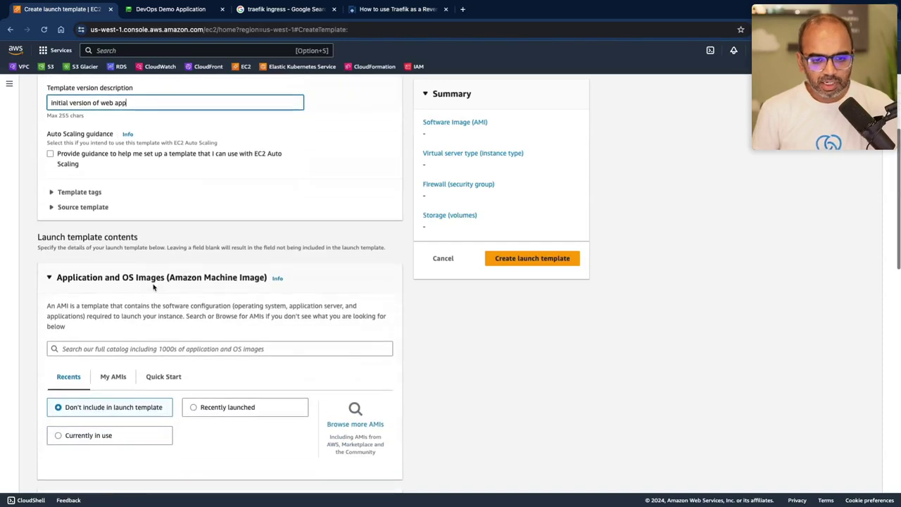
key("ctrl+Left")
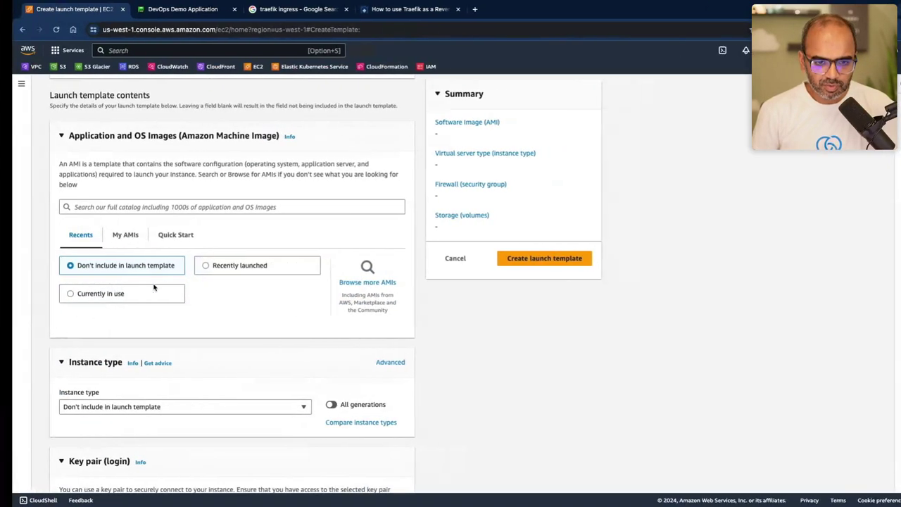
key("ctrl+Right")
key("ctrl+Right")
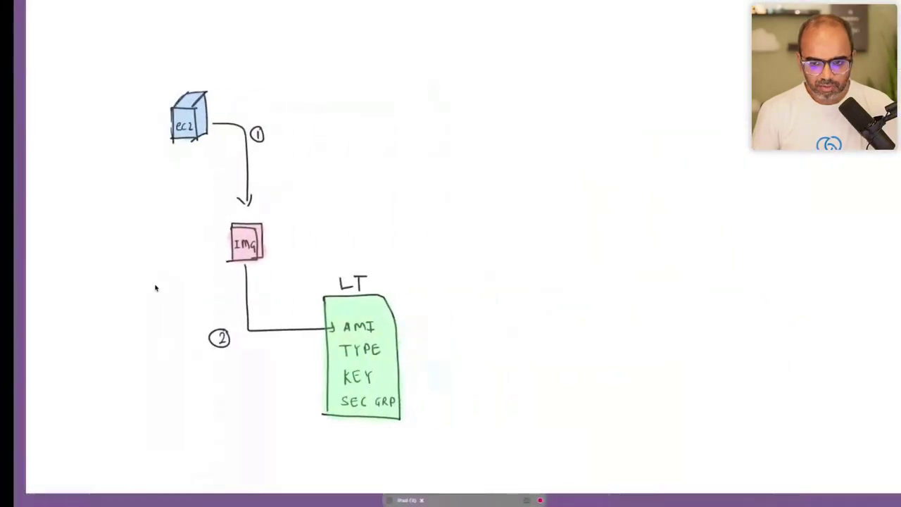
key("ctrl+Left")
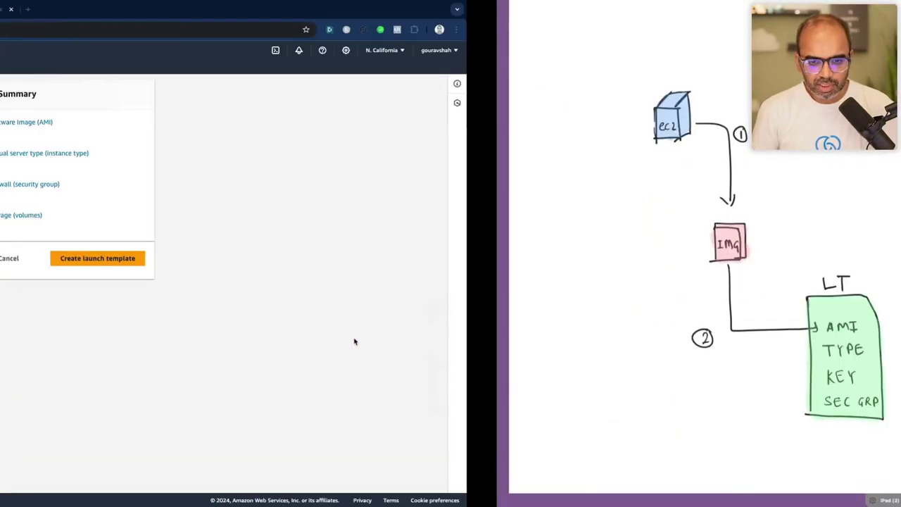
left_click(178, 13)
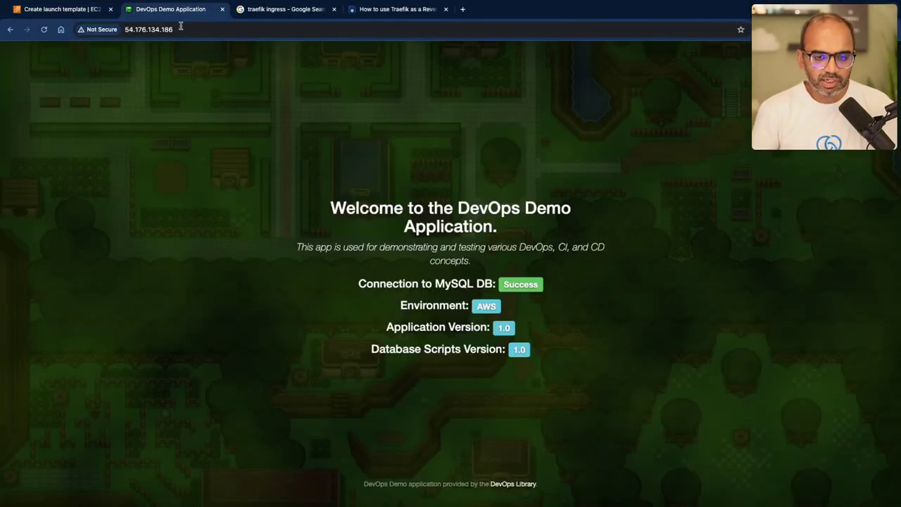
left_click(59, 16)
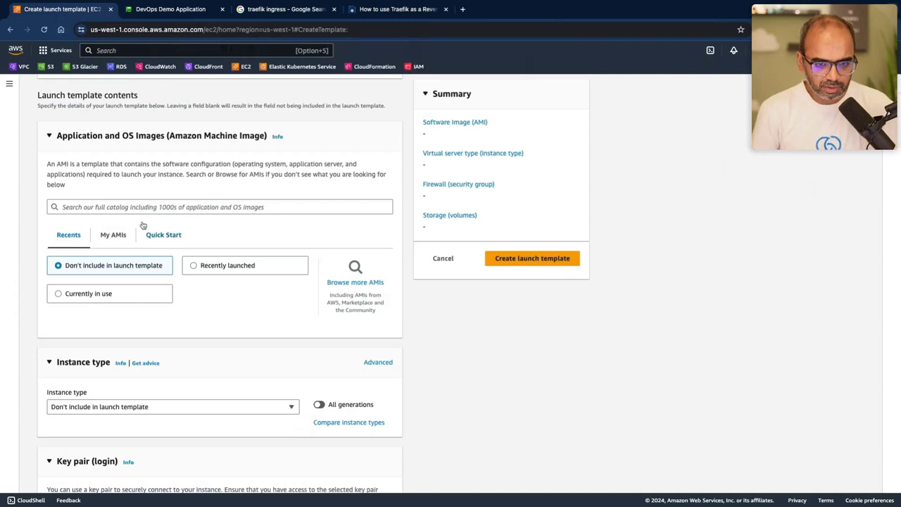
Use the self-owned web AMI as the launch template's machine image and check its details.
left_click(108, 241)
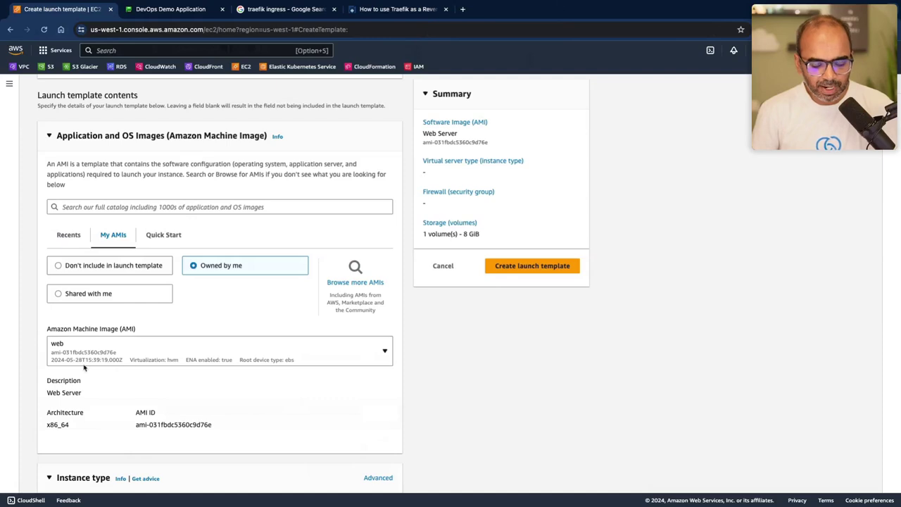
left_click(123, 357)
left_click(123, 356)
scroll(97, 389, "down", 2)
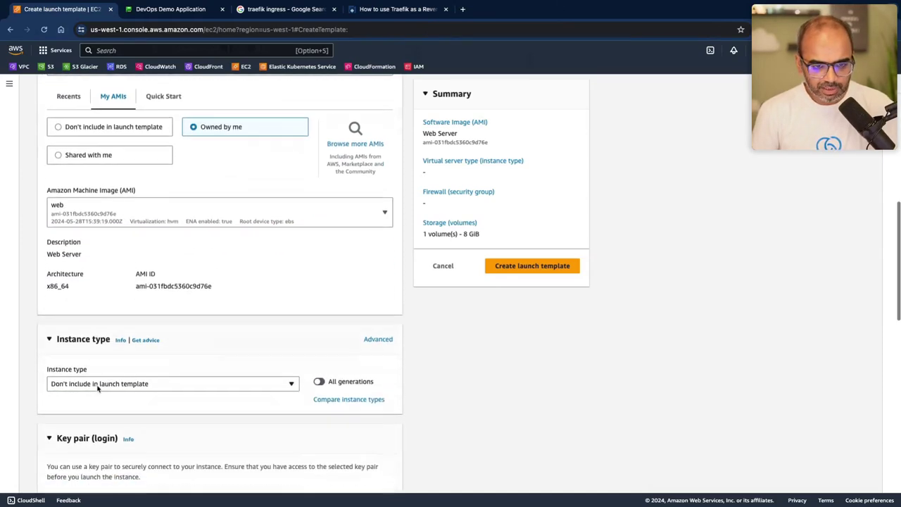
scroll(100, 230, "up", 2)
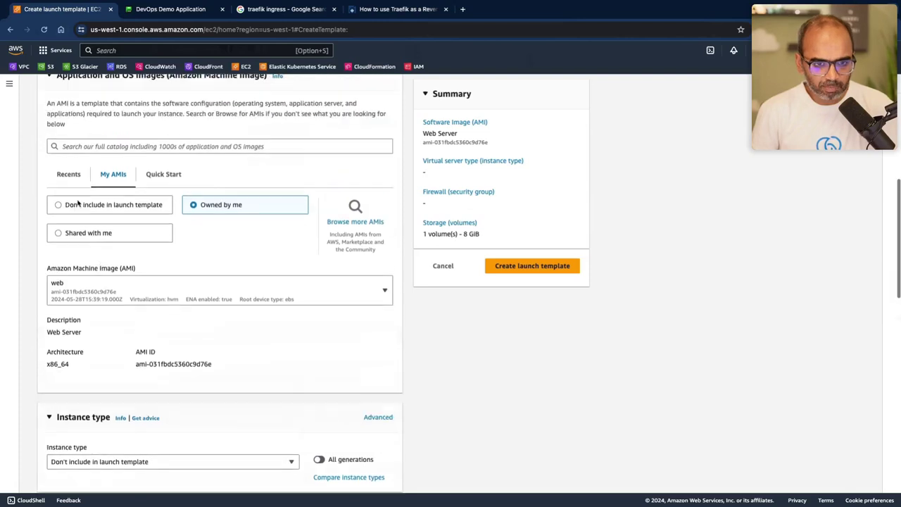
scroll(99, 181, "down", 3)
scroll(99, 181, "down", 1)
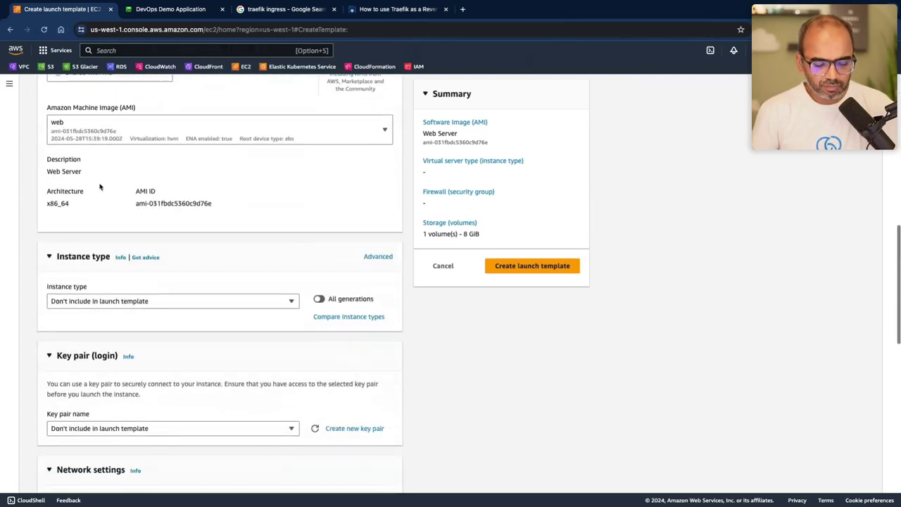
Check the launch template items on the whiteboard and set the template's instance type to t2.micro.
key("ctrl+Left")
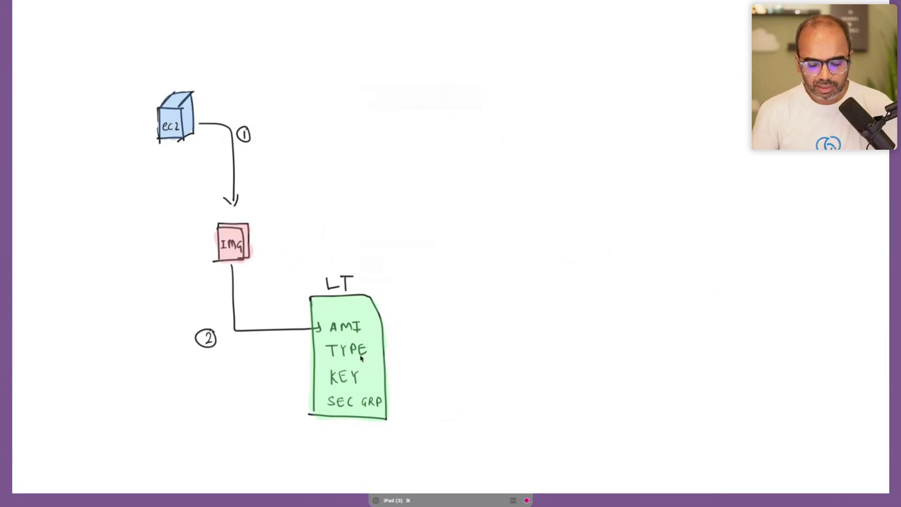
key("ctrl+Left")
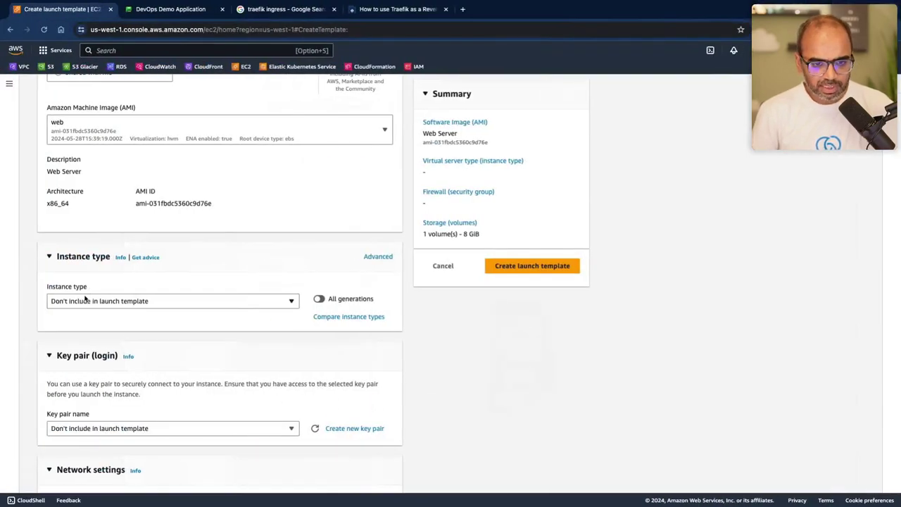
scroll(82, 299, "up", 1)
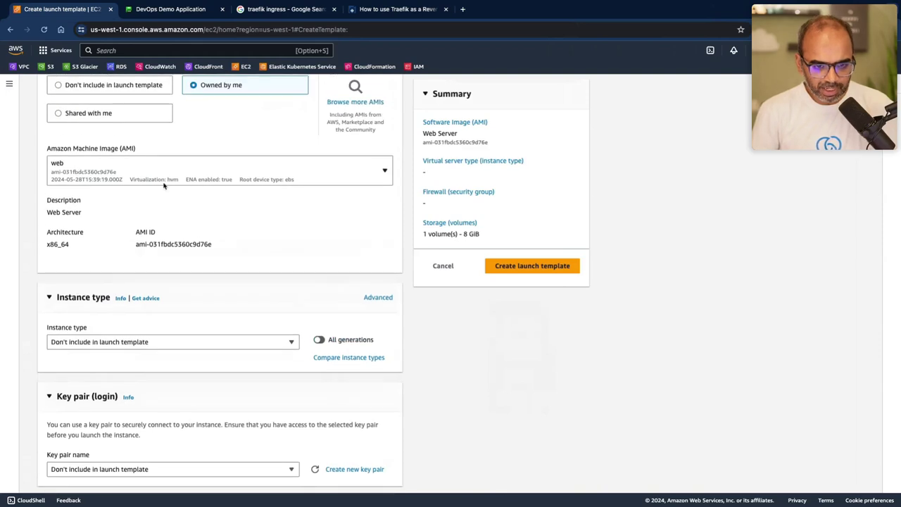
scroll(117, 366, "down", 1)
left_click(143, 312)
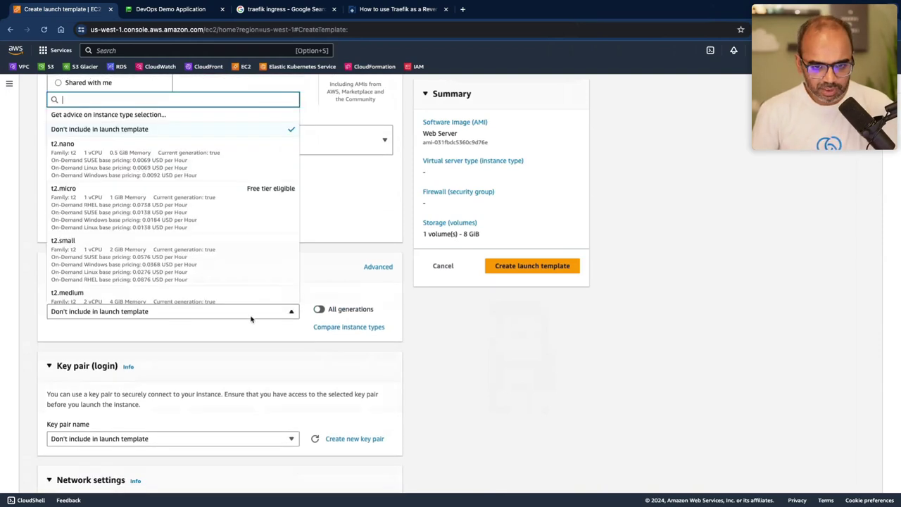
left_click(251, 206)
Assign the existing RSA key pair to the launch template for instance login.
scroll(167, 363, "down", 4)
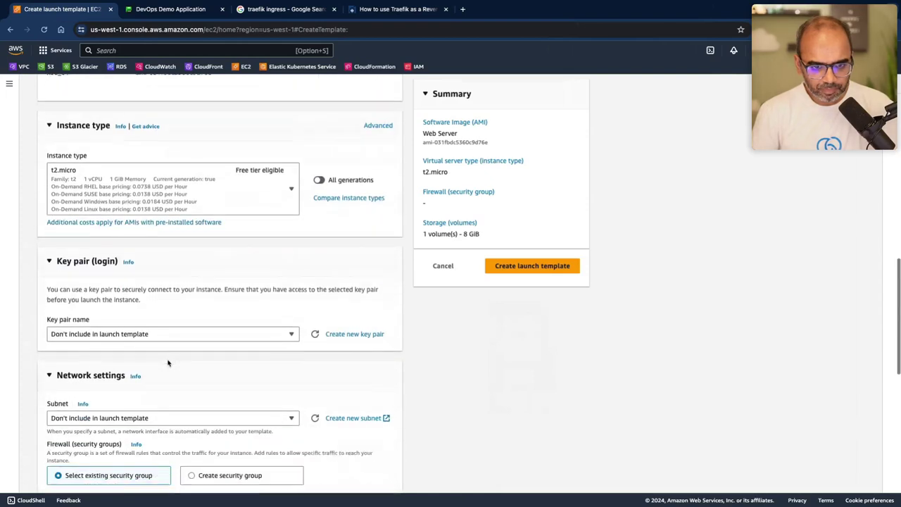
left_click(166, 334)
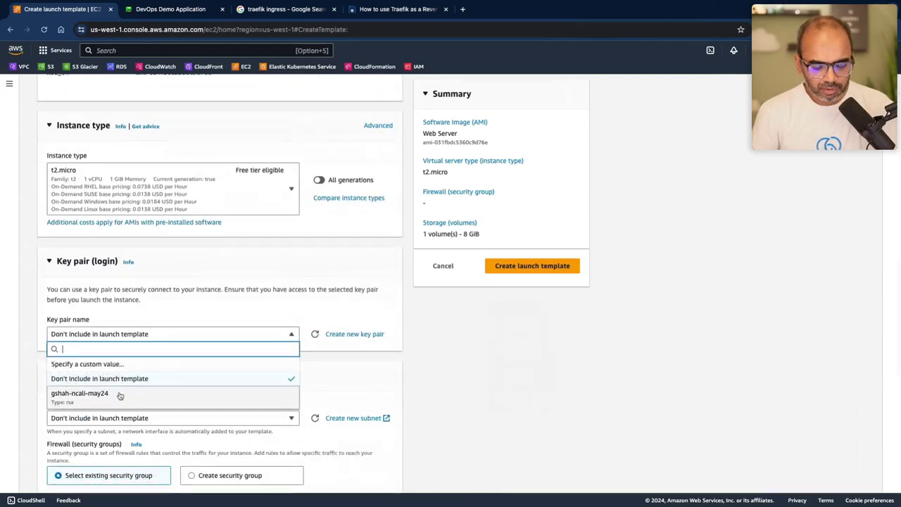
left_click(120, 395)
Assign the existing web security group in the launch template's network settings.
scroll(141, 379, "down", 3)
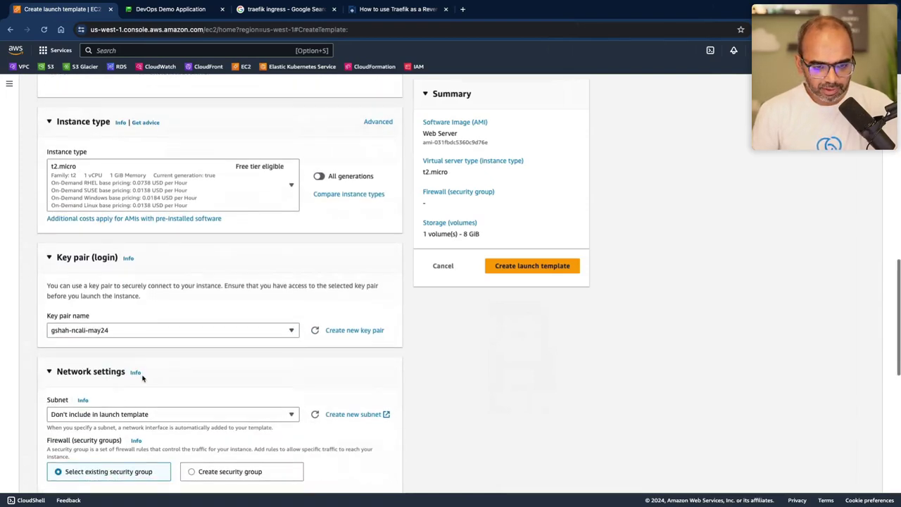
scroll(143, 379, "down", 1)
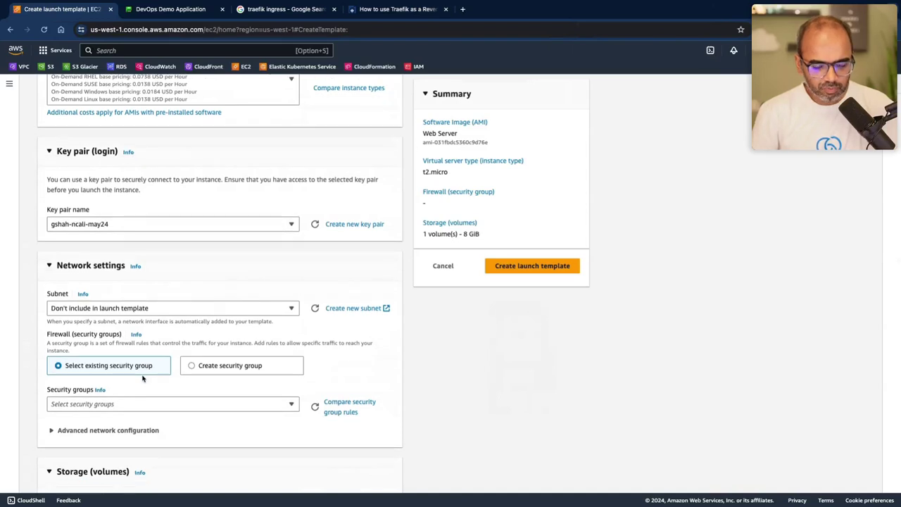
scroll(143, 378, "down", 3)
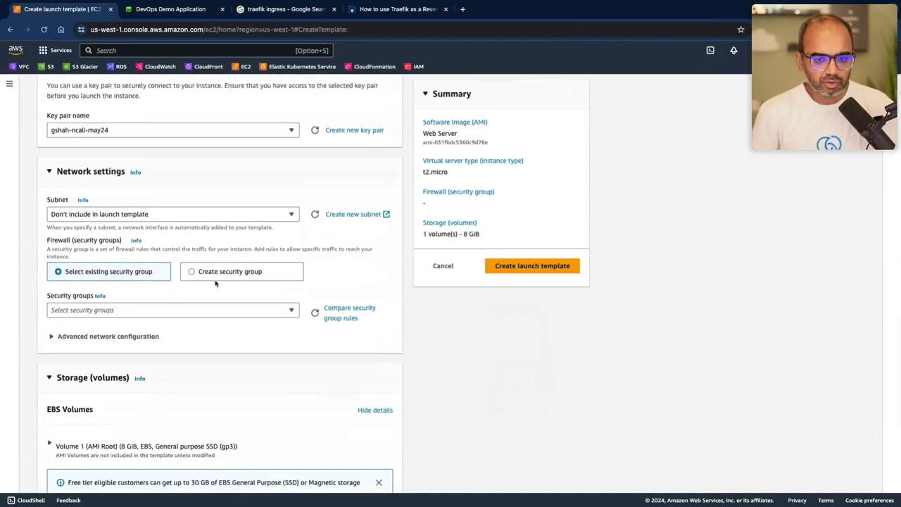
left_click(138, 311)
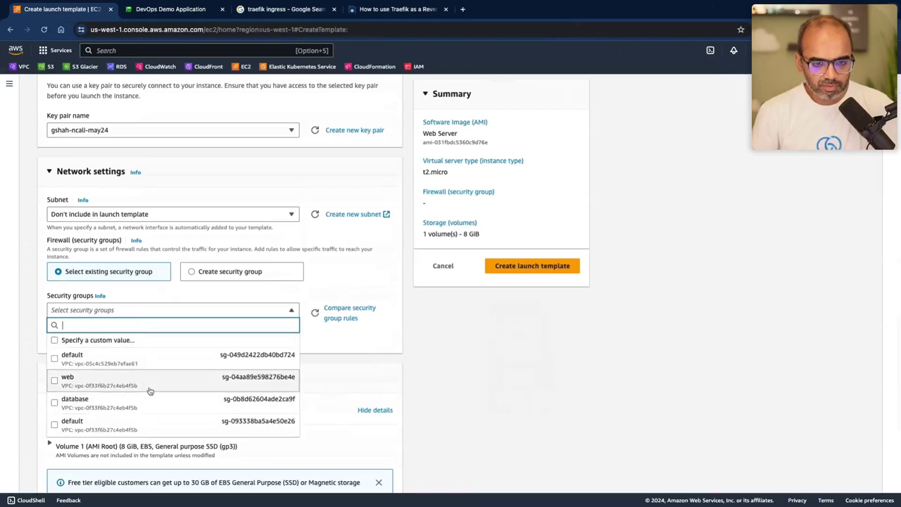
left_click(150, 389)
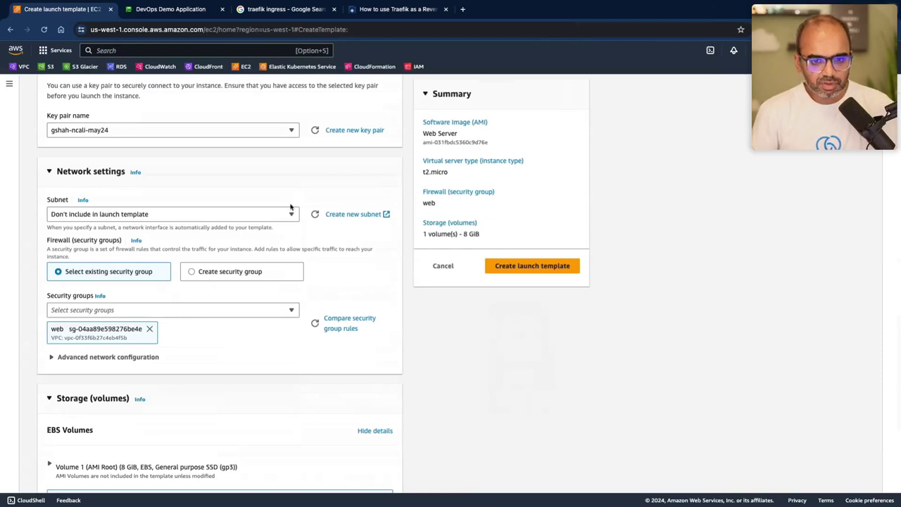
Review the subnet choices without picking one, and look back over the launch template's settings up to its name and description.
left_click(161, 216)
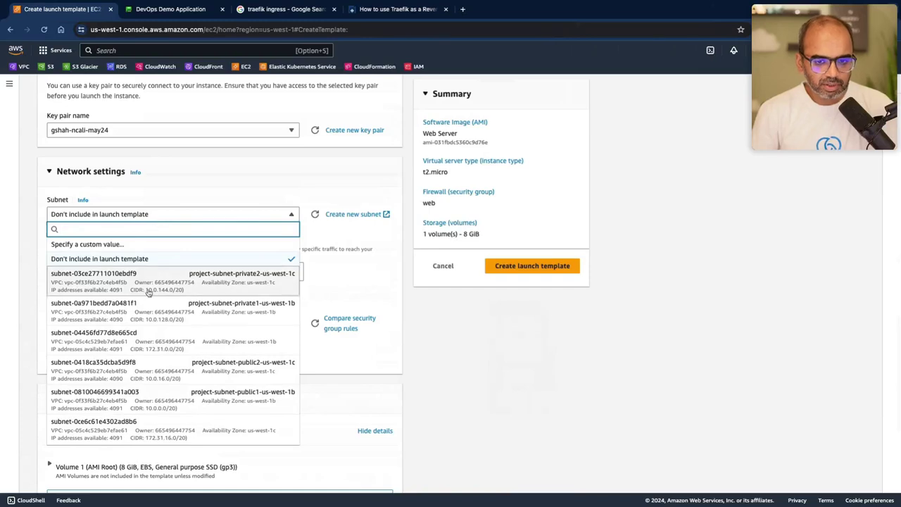
left_click(377, 278)
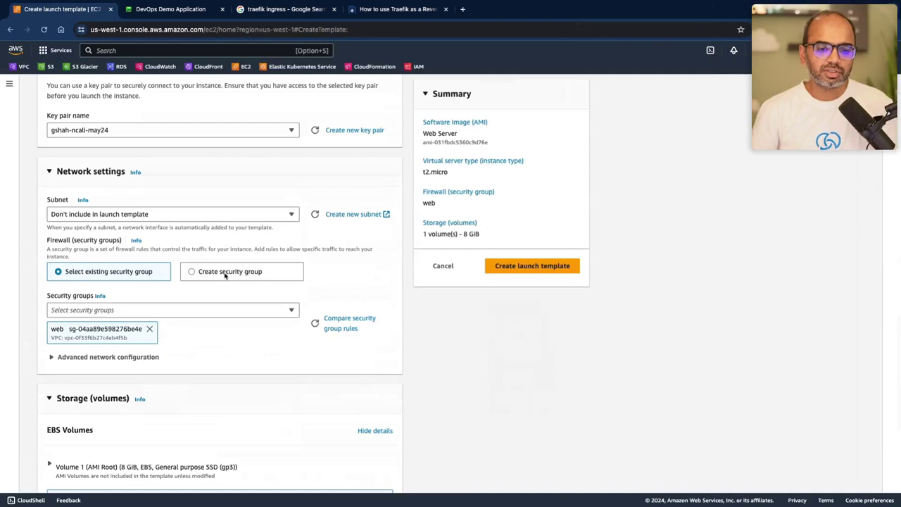
key("ctrl+Right")
key("ctrl+Left")
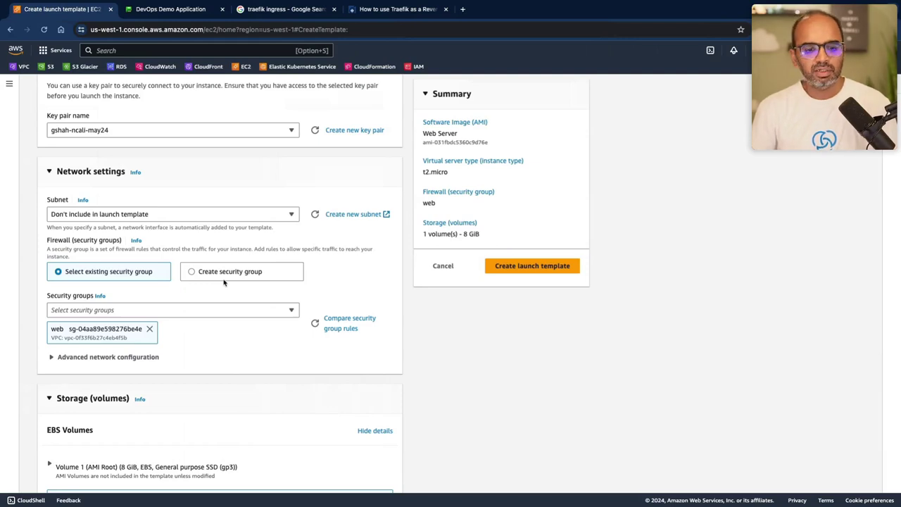
scroll(210, 312, "down", 5)
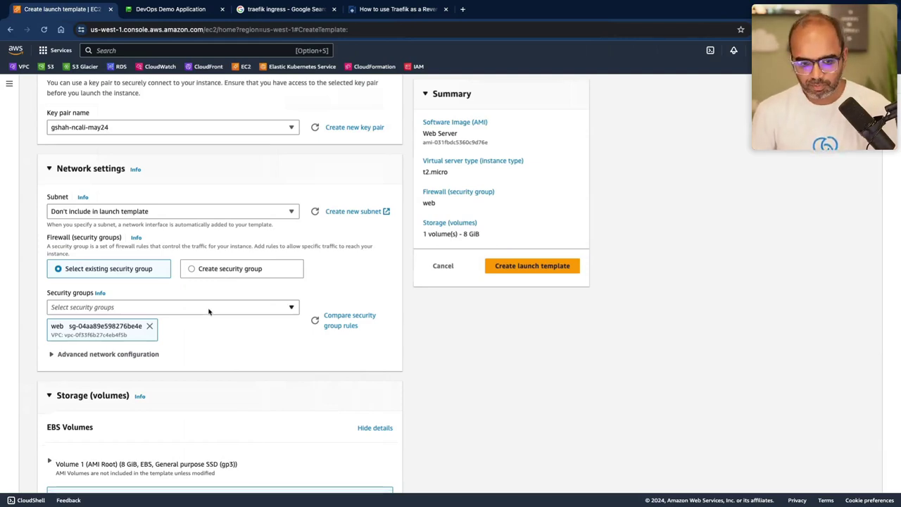
scroll(210, 312, "up", 20)
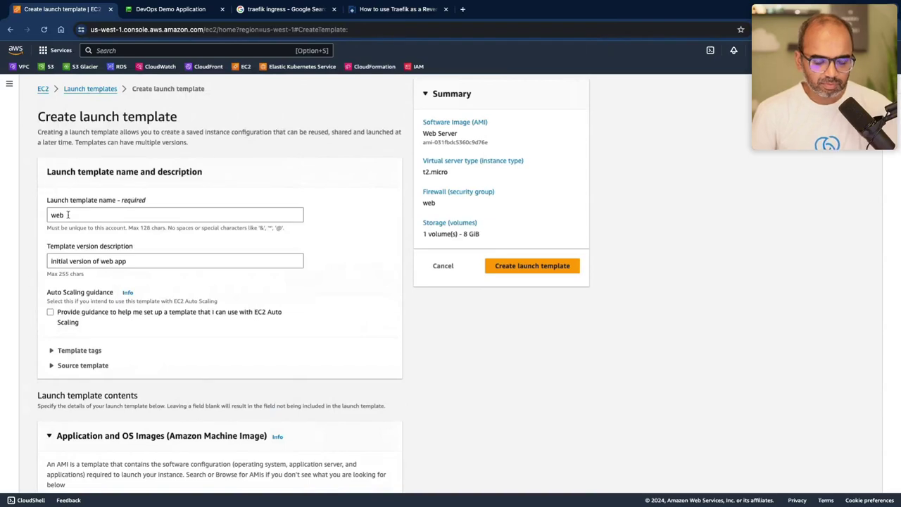
Recheck the AMI, instance type, key pair, network and storage settings, create the web launch template, and open the launch templates list.
scroll(112, 333, "down", 3)
scroll(112, 333, "down", 5)
scroll(113, 331, "up", 2)
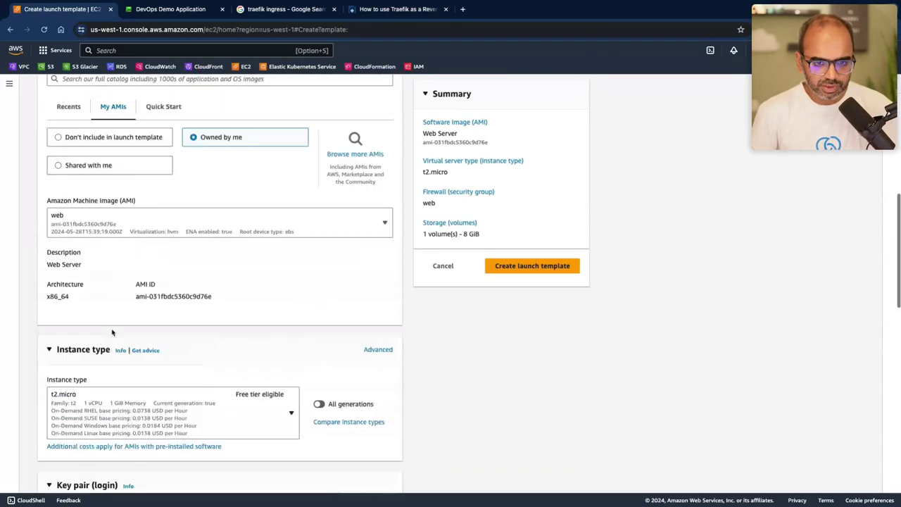
scroll(113, 329, "down", 3)
scroll(112, 329, "down", 3)
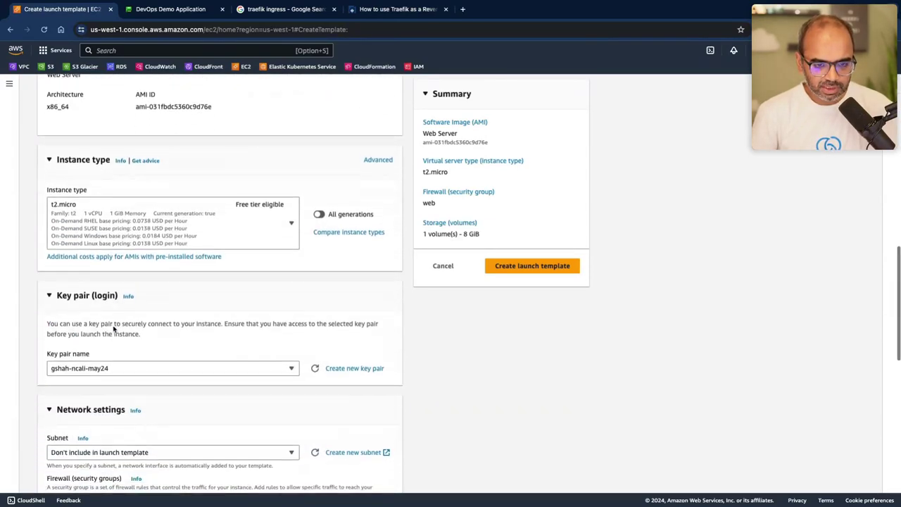
scroll(112, 326, "down", 4)
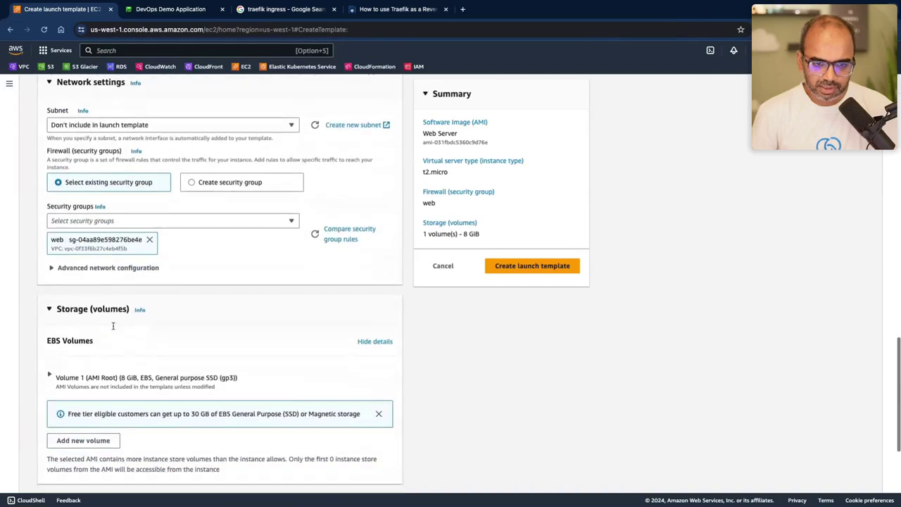
scroll(112, 328, "down", 1)
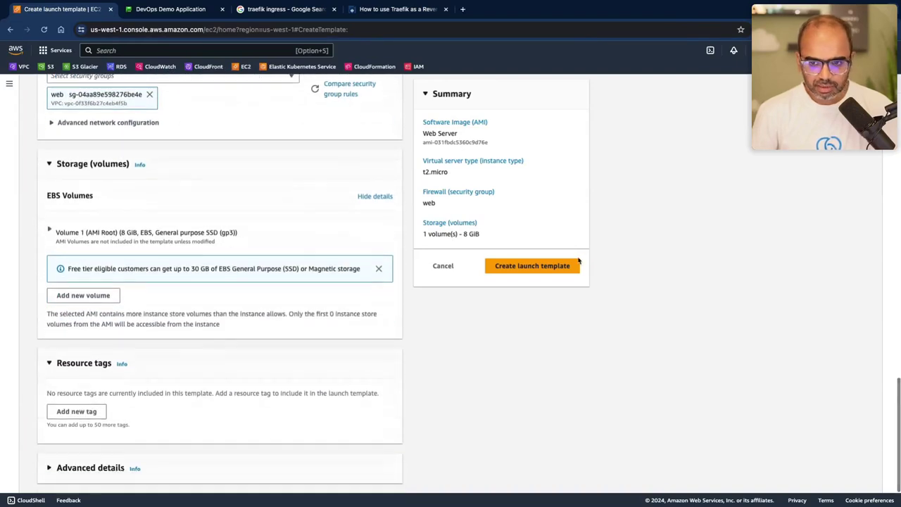
left_click(544, 271)
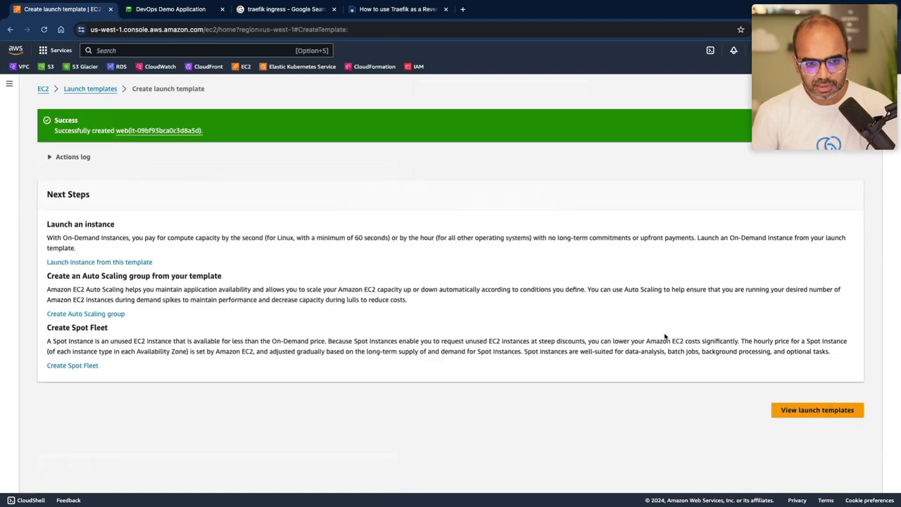
left_click(786, 414)
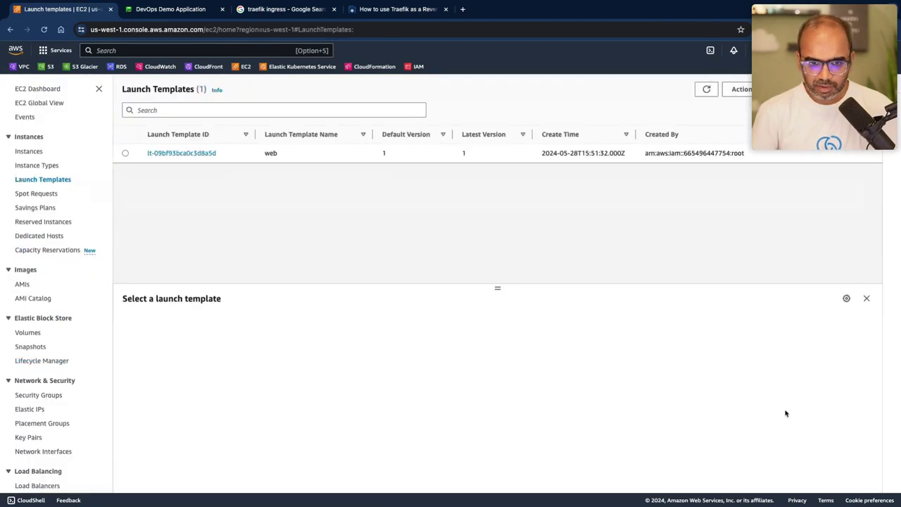
Start an instance launch from the web launch template, using its default version 1 as the source.
left_click(125, 153)
left_click(745, 90)
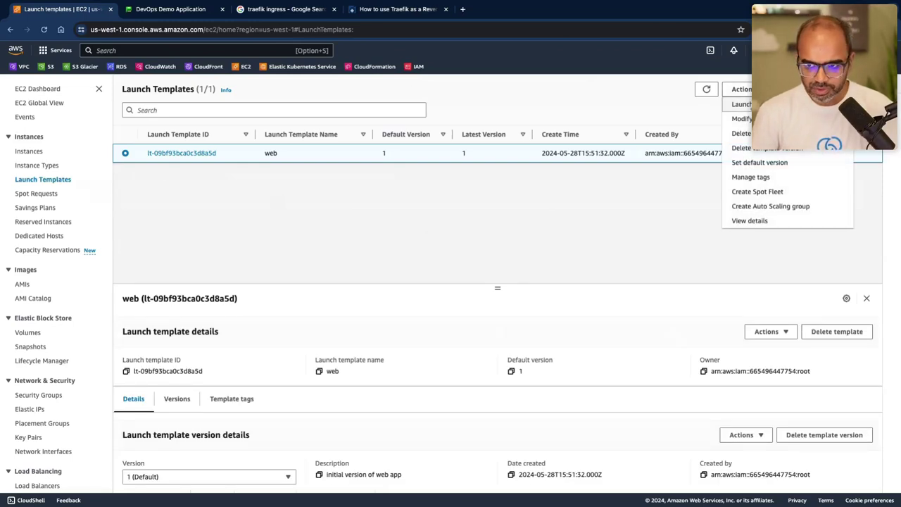
left_click(743, 103)
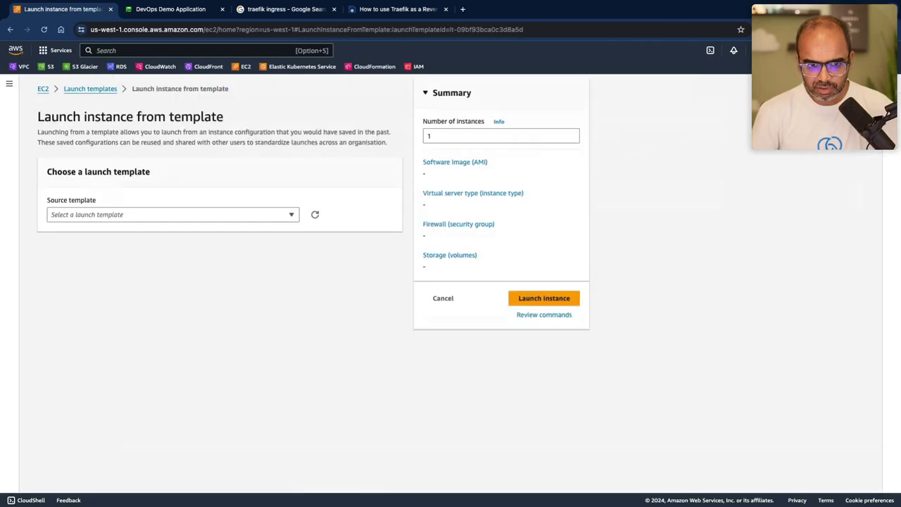
left_click(260, 218)
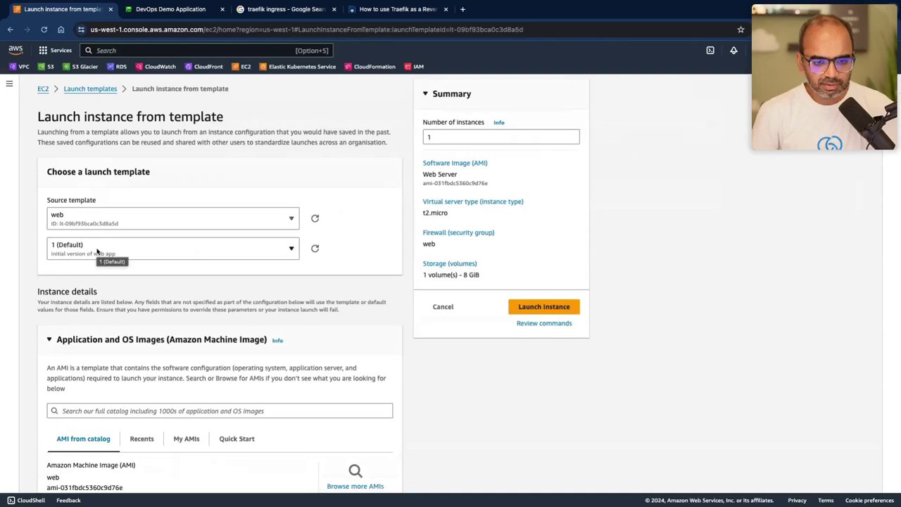
Examine the AMI, instance type, key pair, security group and subnet settings filled in for the instance launch.
scroll(97, 252, "down", 5)
scroll(97, 252, "down", 6)
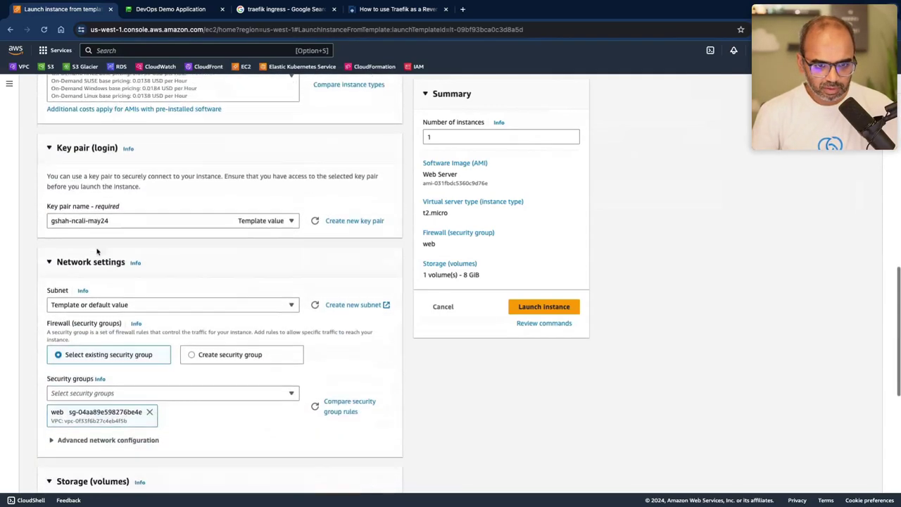
scroll(97, 252, "down", 6)
scroll(97, 252, "up", 6)
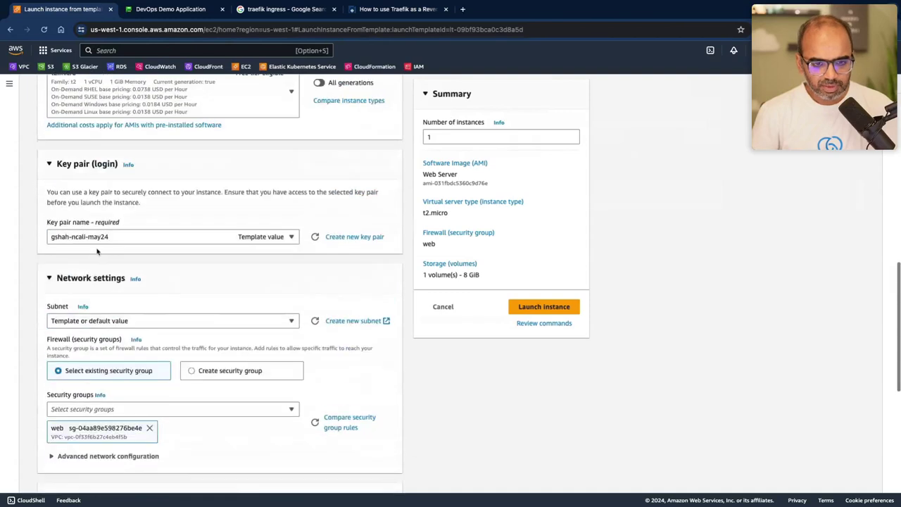
scroll(97, 252, "up", 8)
scroll(97, 252, "up", 2)
scroll(97, 252, "down", 6)
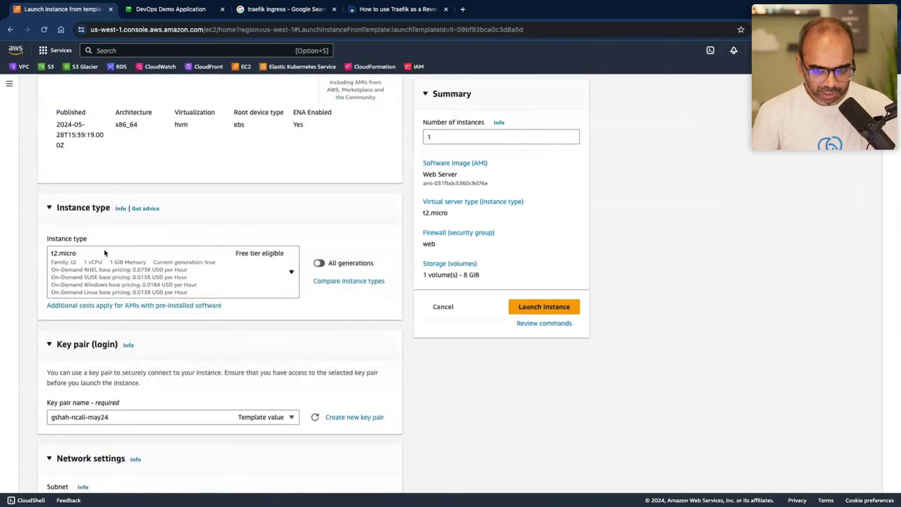
scroll(104, 252, "down", 4)
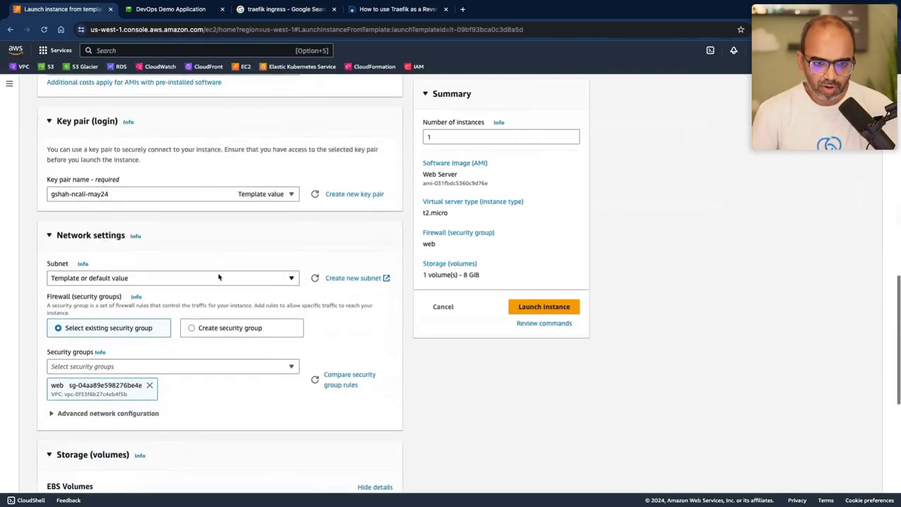
Pick the subnet project-subnet-public2-us-west-1c for the instance, look over the remaining settings, and cancel the launch.
left_click(221, 279)
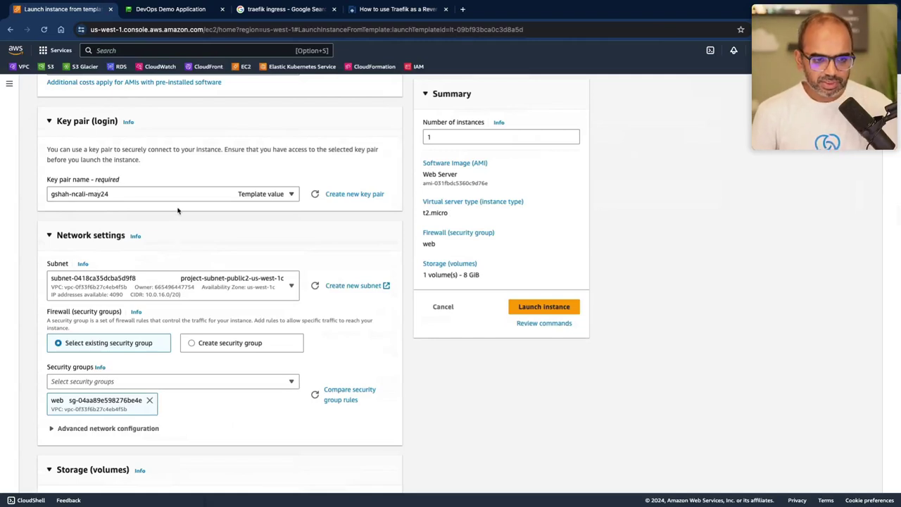
scroll(178, 210, "down", 4)
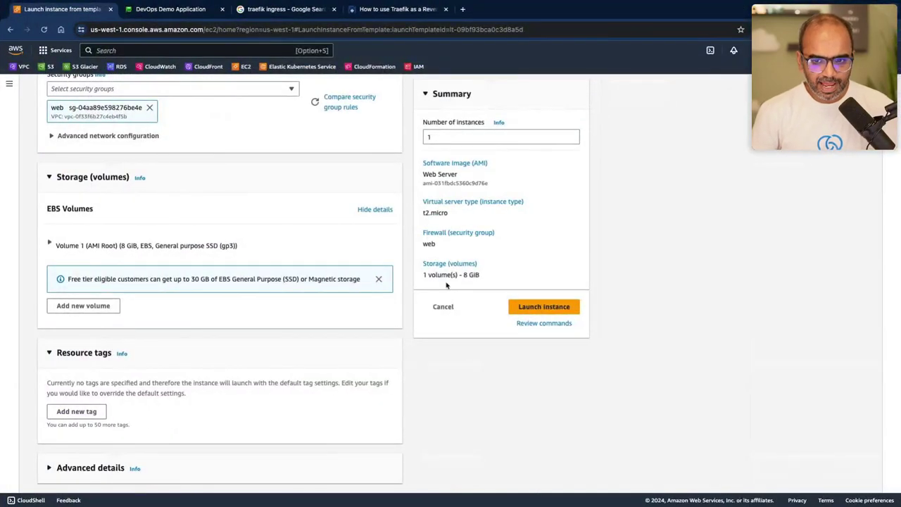
left_click(443, 309)
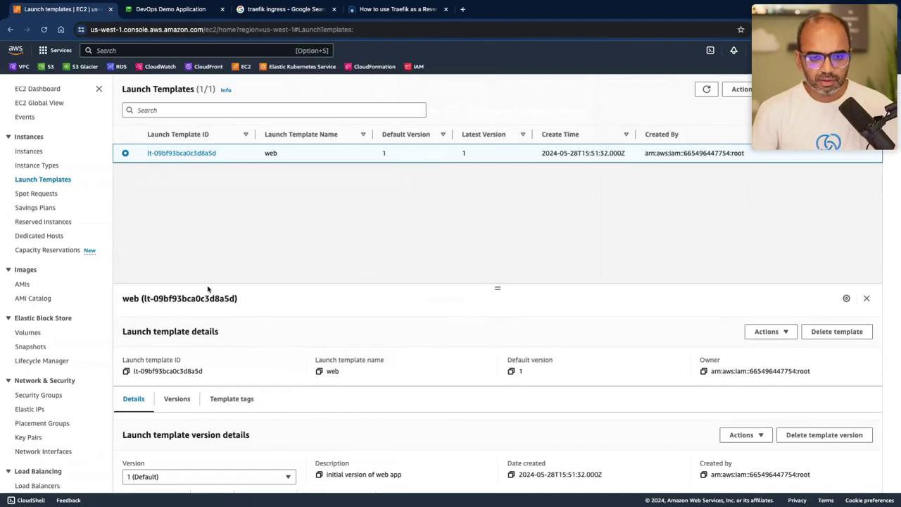
Check the target group stage on the whiteboard, and start creating a target group in the EC2 console.
key("super+Tab")
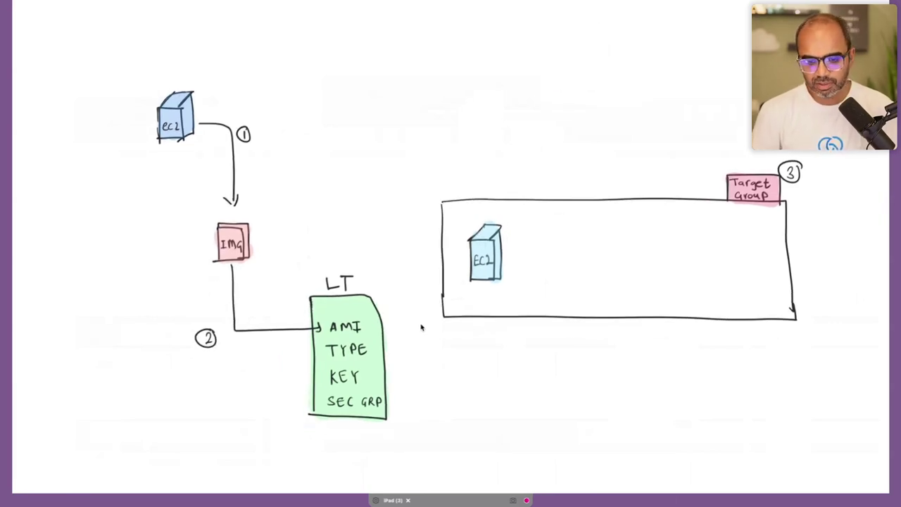
key("super+Tab")
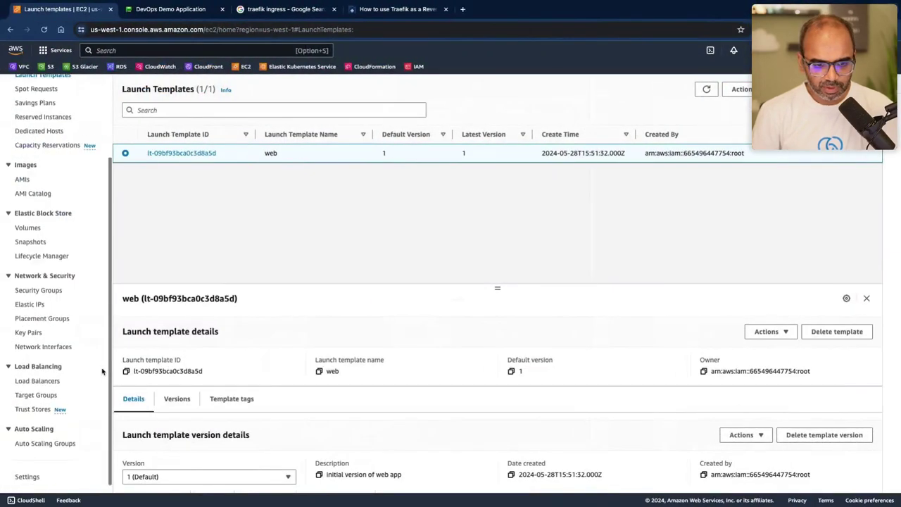
scroll(46, 362, "down", 3)
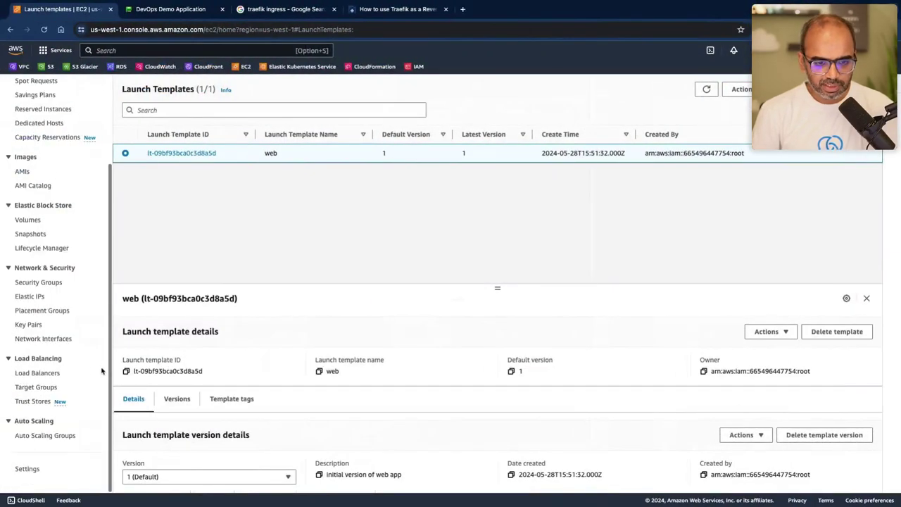
left_click(39, 388)
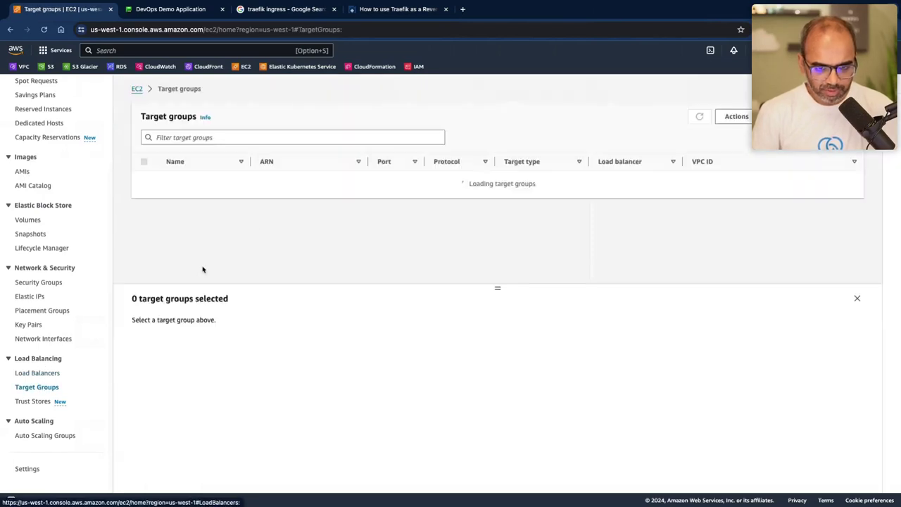
left_click(497, 214)
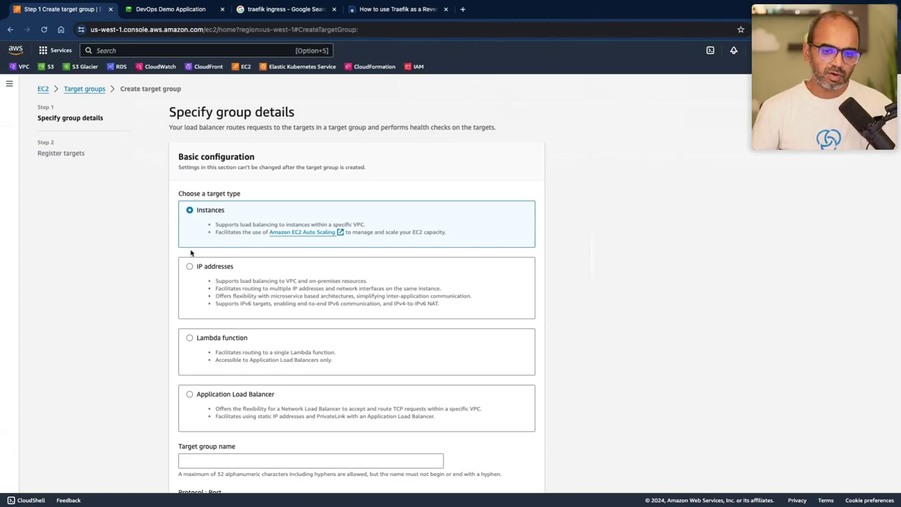
Compare the EC2 instance inside the whiteboard's target group with the target type options in the form.
key("super+Tab")
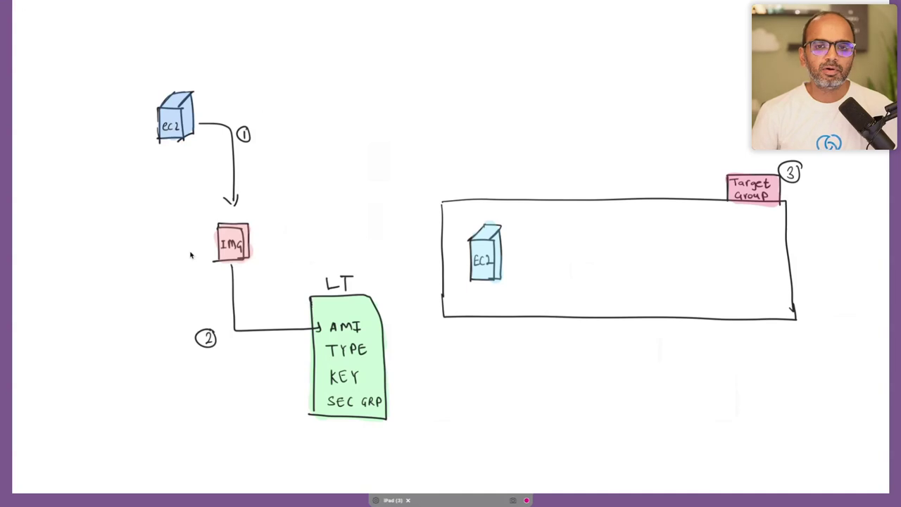
key("super+Tab")
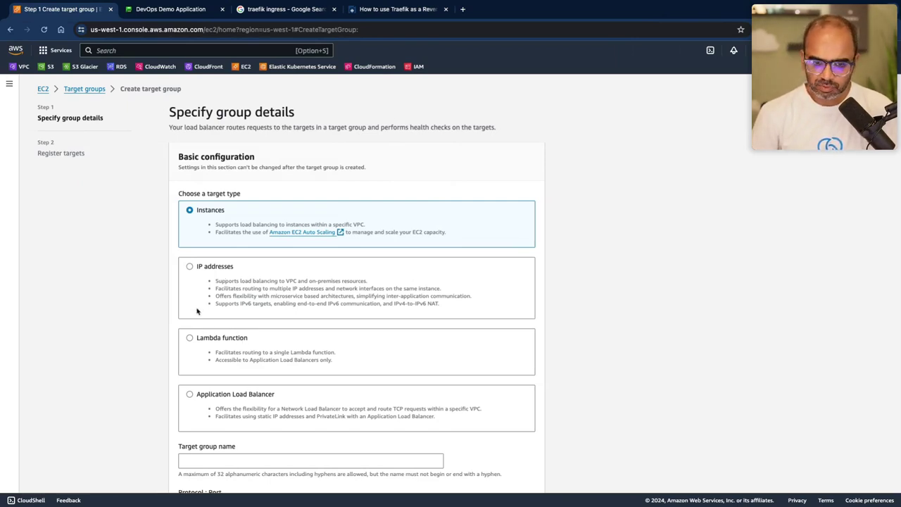
key("ctrl+Right")
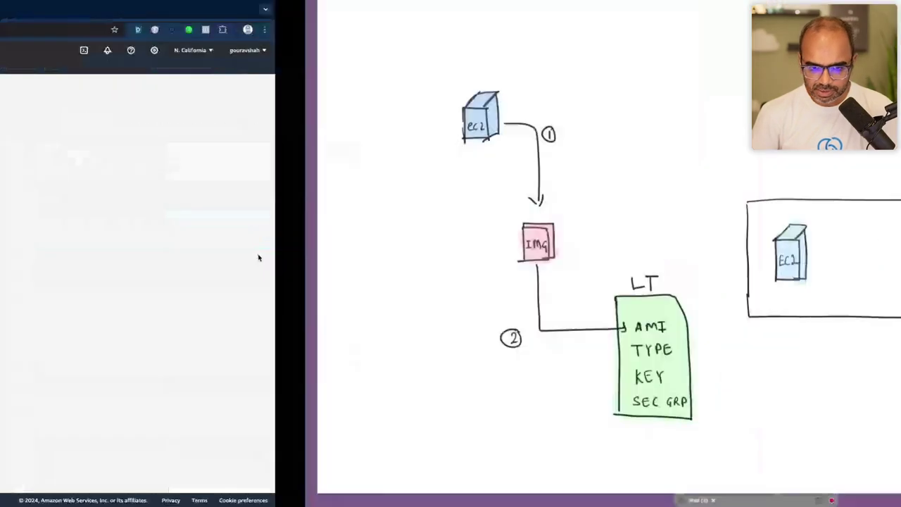
key("ctrl+Left")
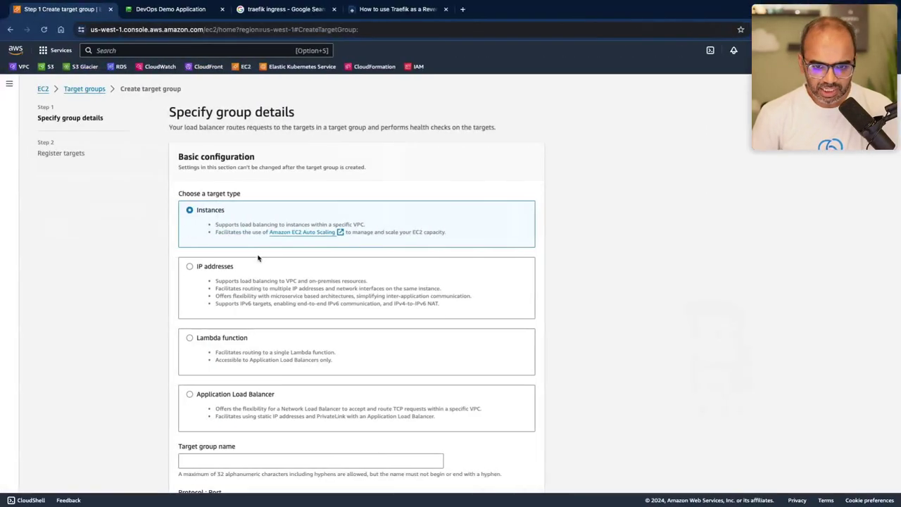
key("ctrl+Right")
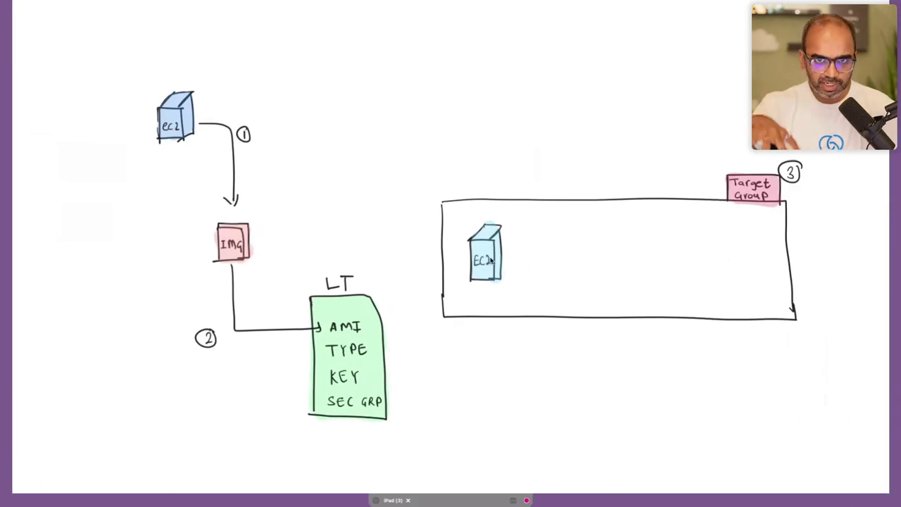
key("ctrl+Left")
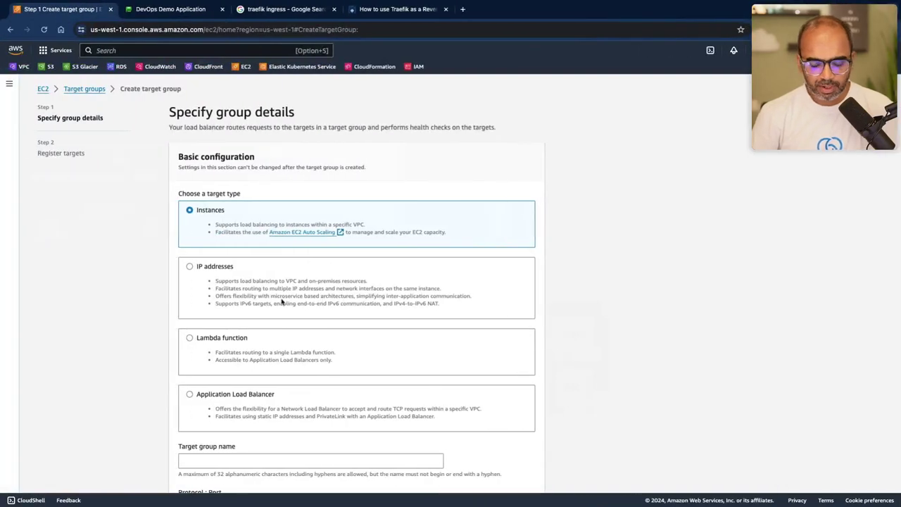
Assign project-vpc to the target group after rechecking the whiteboard, and set its protocol version to HTTP1.
scroll(281, 301, "down", 2)
scroll(281, 301, "up", 1)
scroll(281, 301, "down", 4)
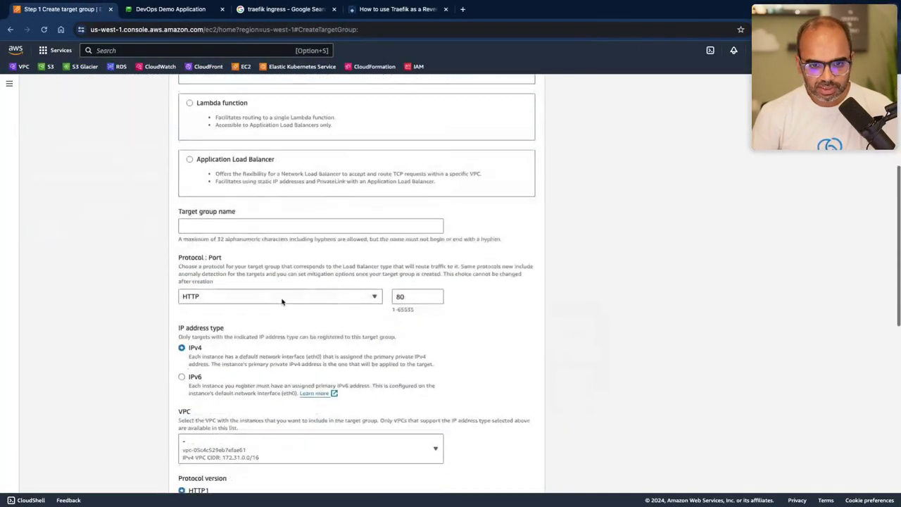
scroll(282, 301, "down", 3)
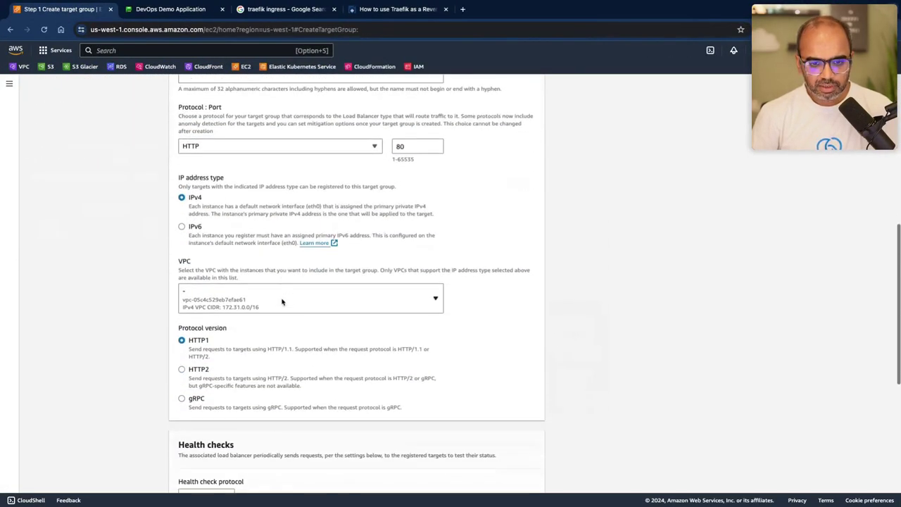
key("ctrl+Right")
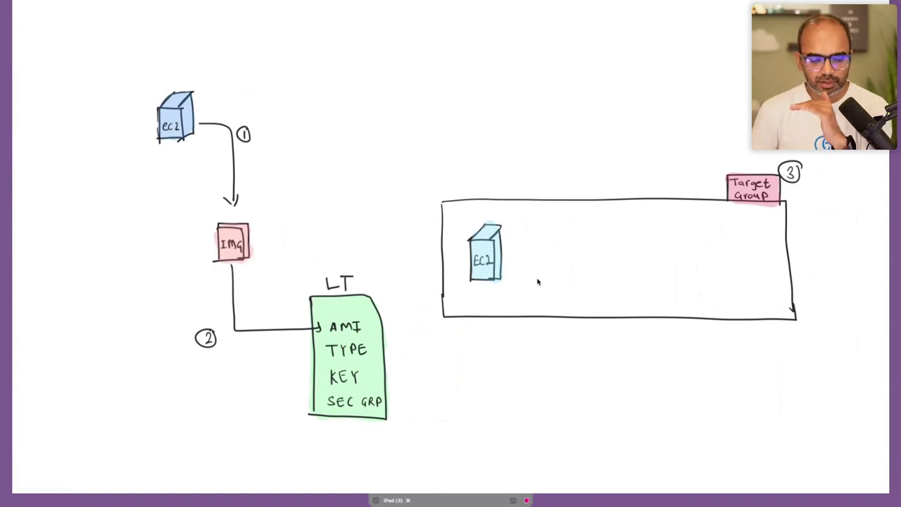
key("super+Tab")
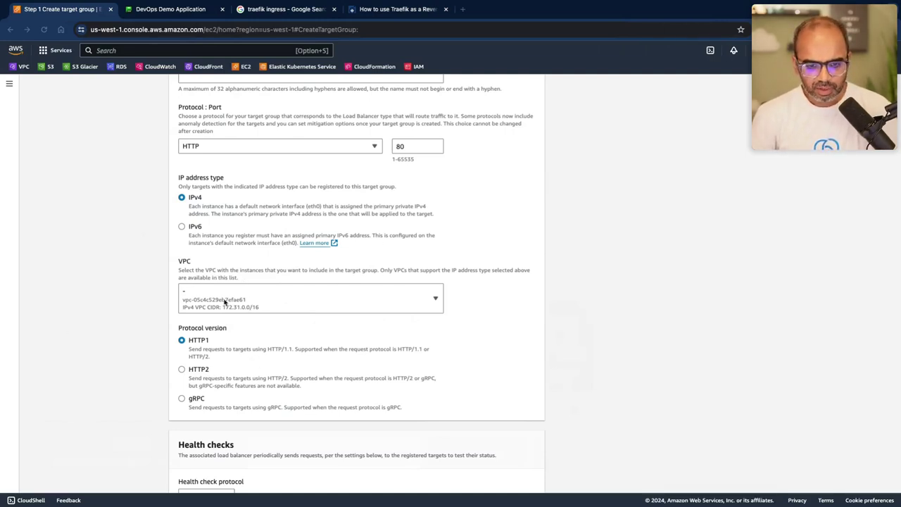
left_click(297, 298)
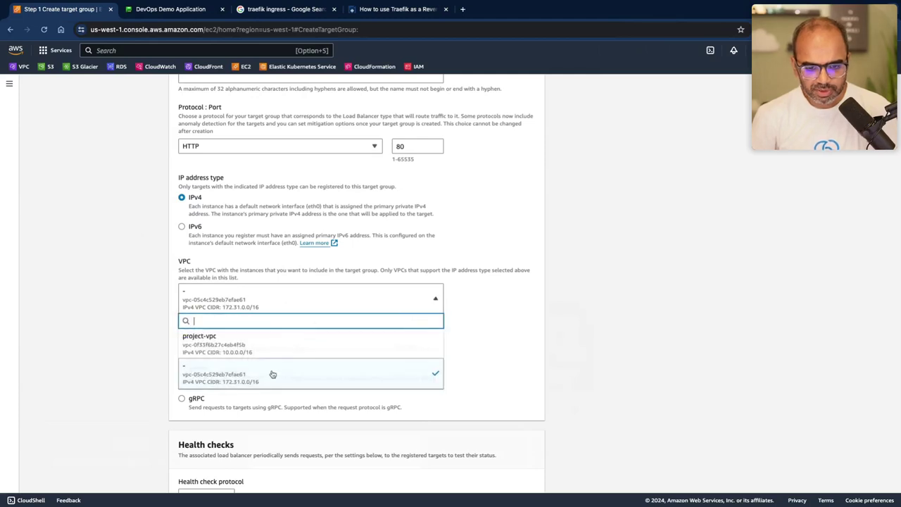
left_click(257, 352)
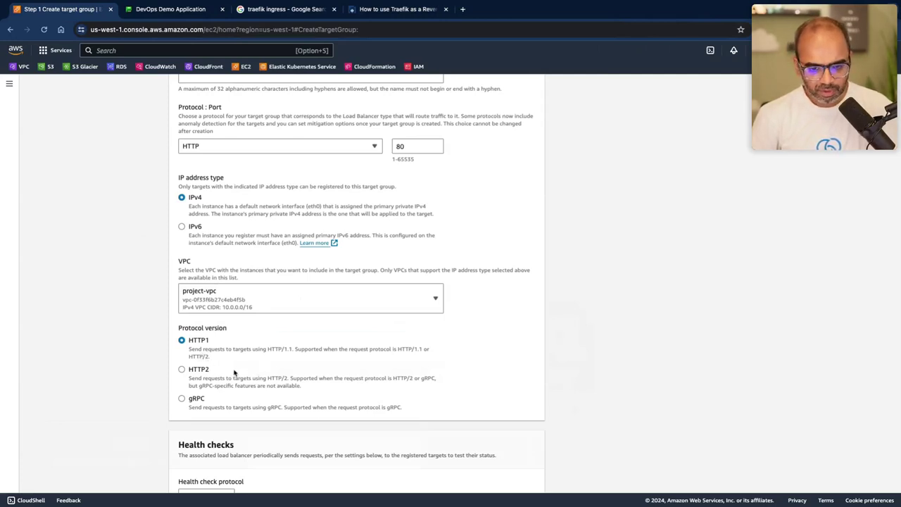
left_click(198, 401)
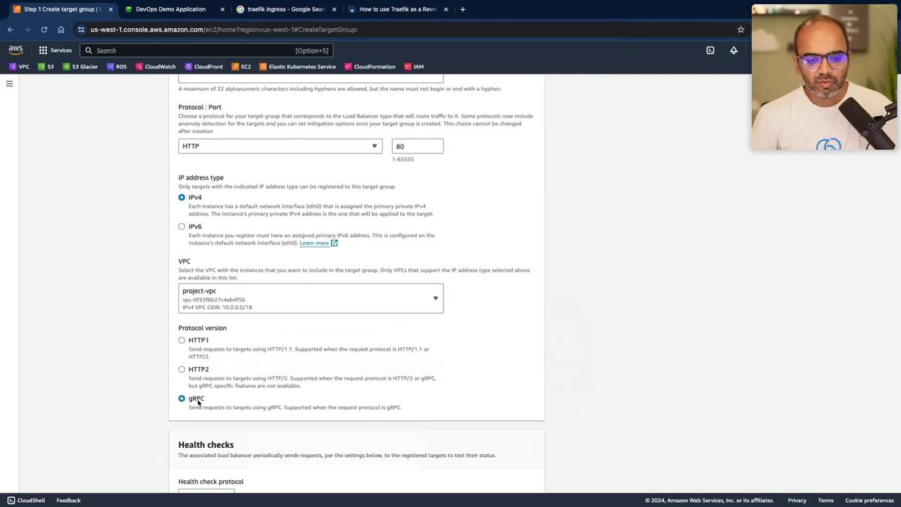
left_click(182, 341)
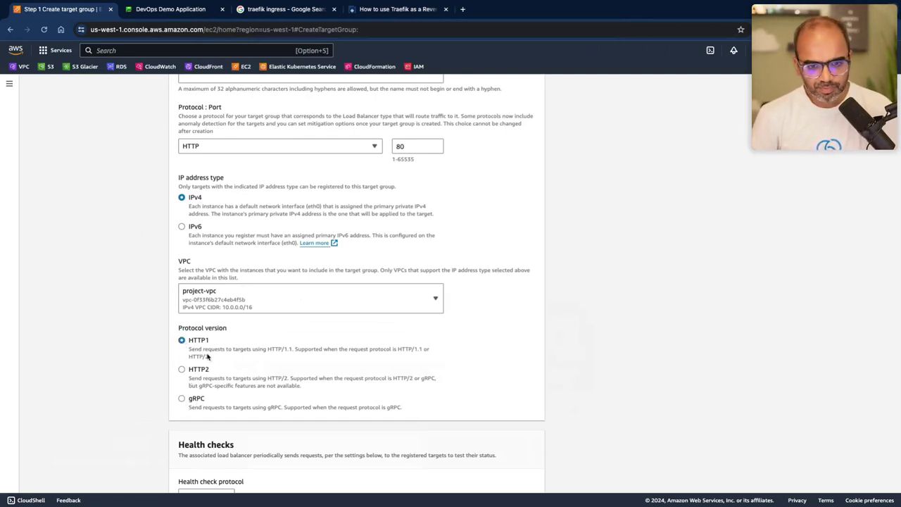
Review the target group's protocol and health check settings, and compare the health check path with the DevOps Demo Application page.
scroll(206, 358, "down", 3)
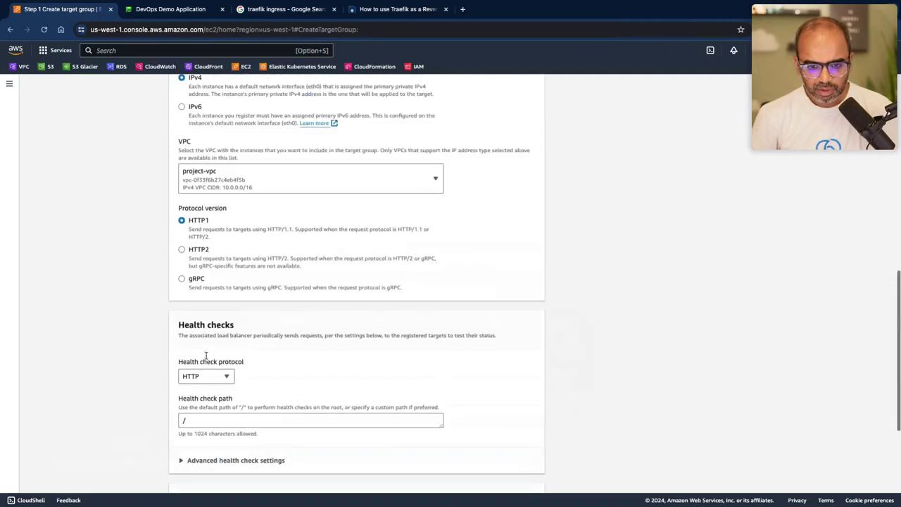
scroll(211, 358, "up", 4)
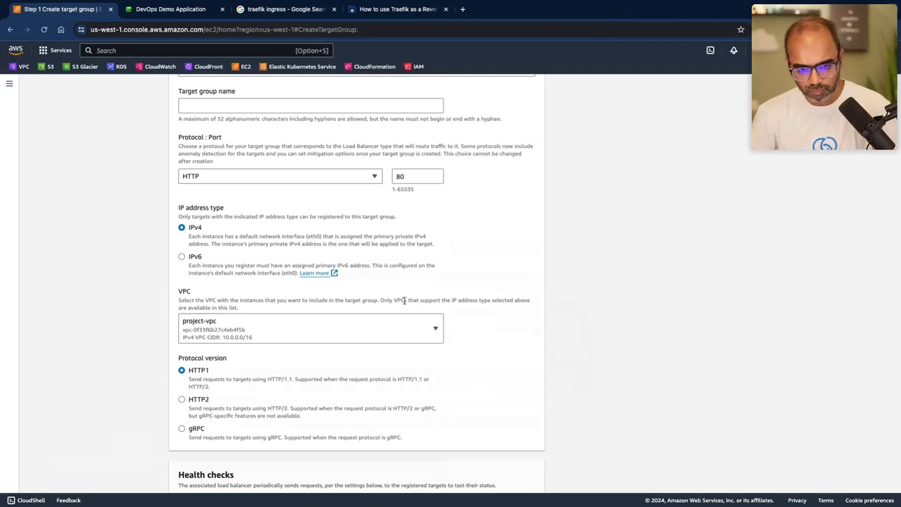
scroll(405, 300, "down", 5)
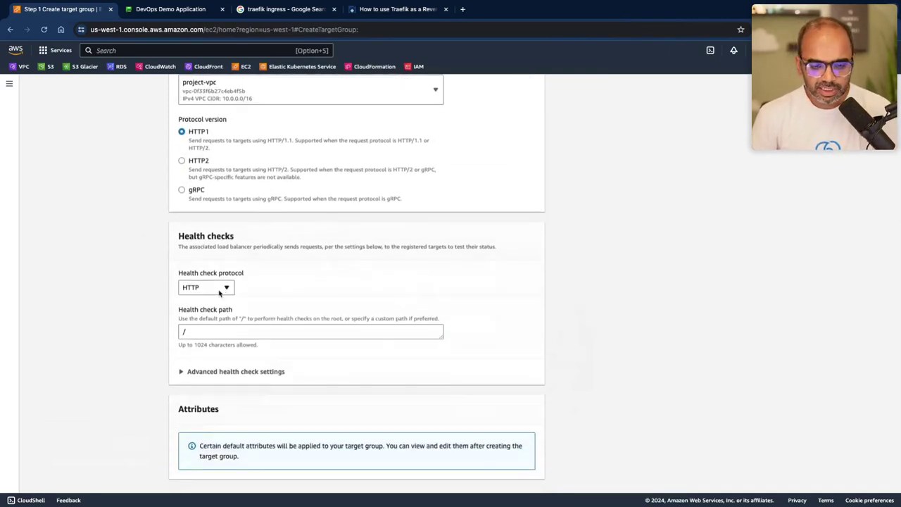
left_click(211, 331)
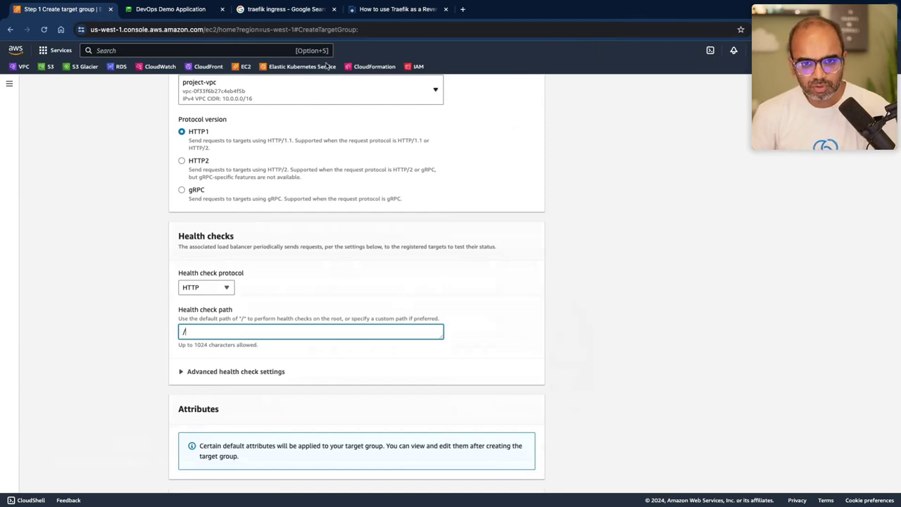
left_click(173, 9)
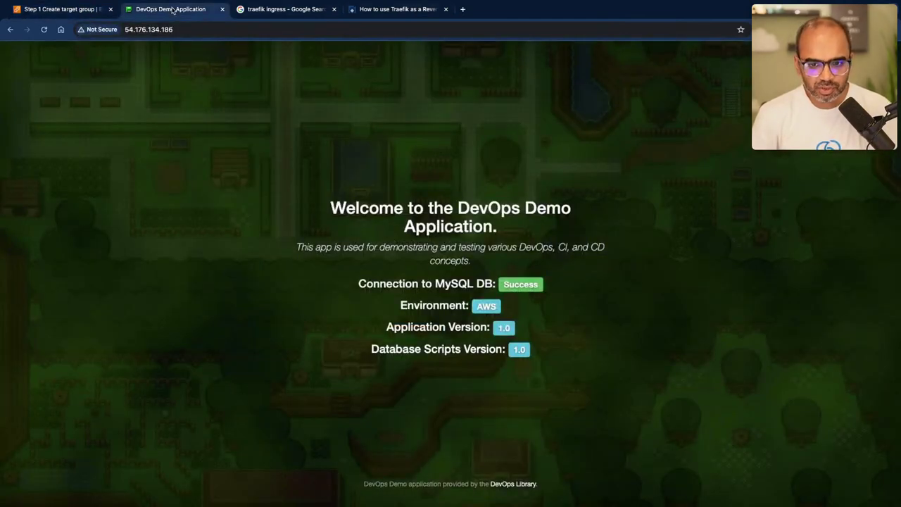
left_click(63, 9)
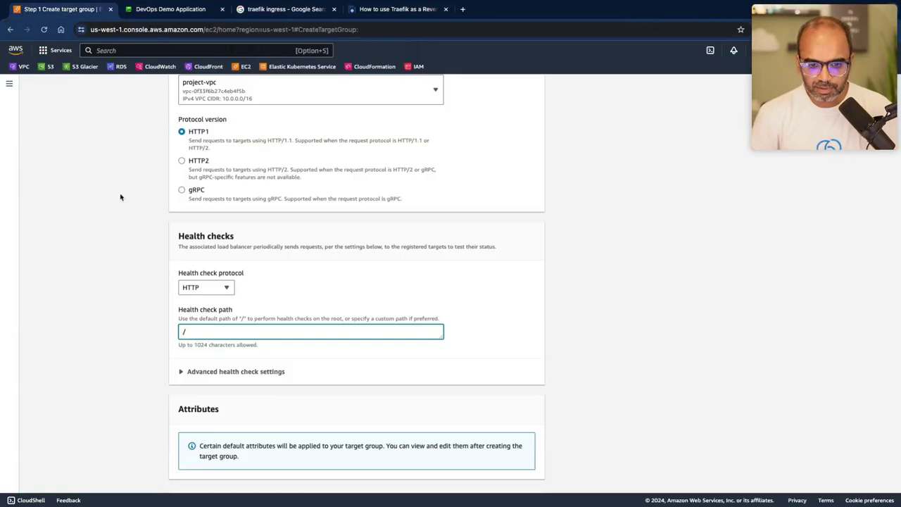
Expand the advanced health check settings, look over the port, thresholds, timeout and interval, and collapse them again.
left_click(226, 371)
scroll(226, 375, "down", 5)
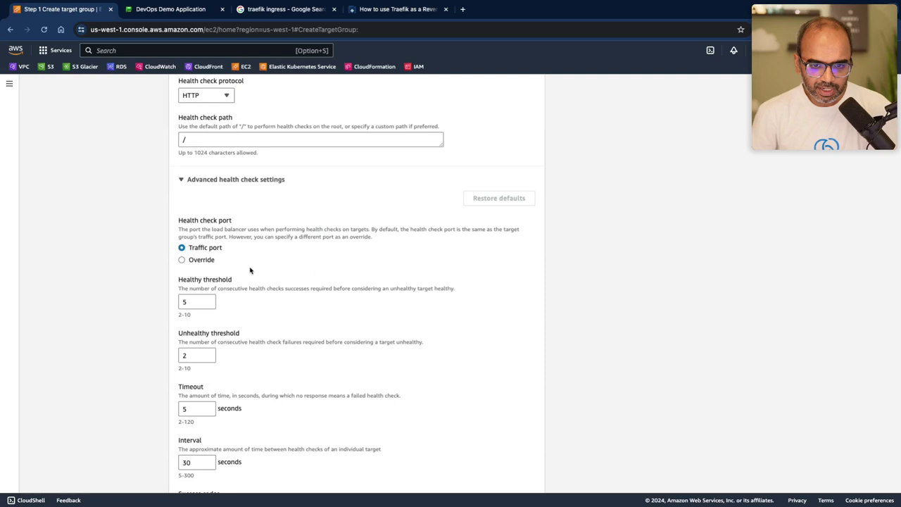
left_click(228, 181)
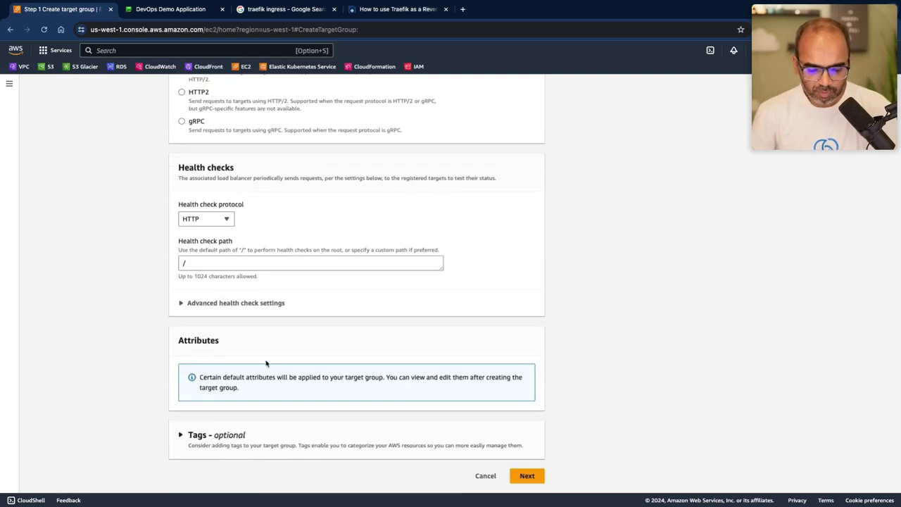
Name the target group demoTG, glance at the demo application again, and proceed to registering targets.
left_click(527, 476)
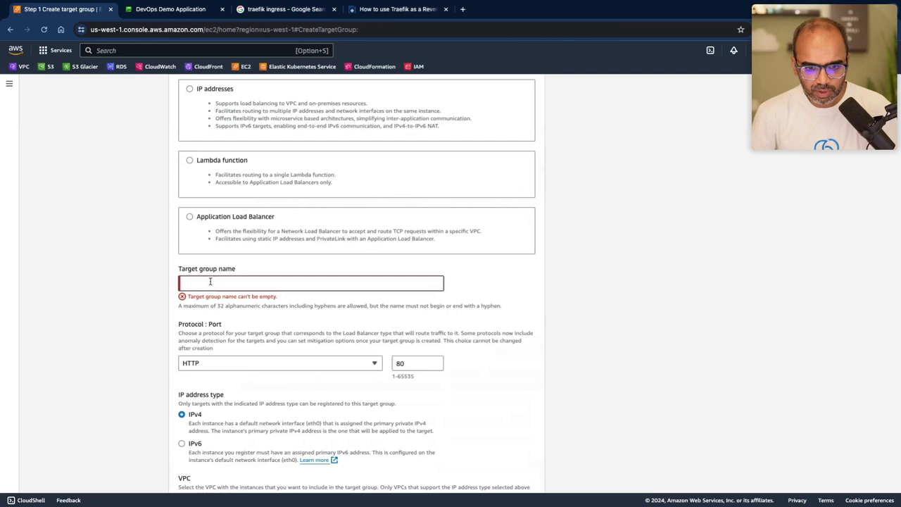
type("demoTG")
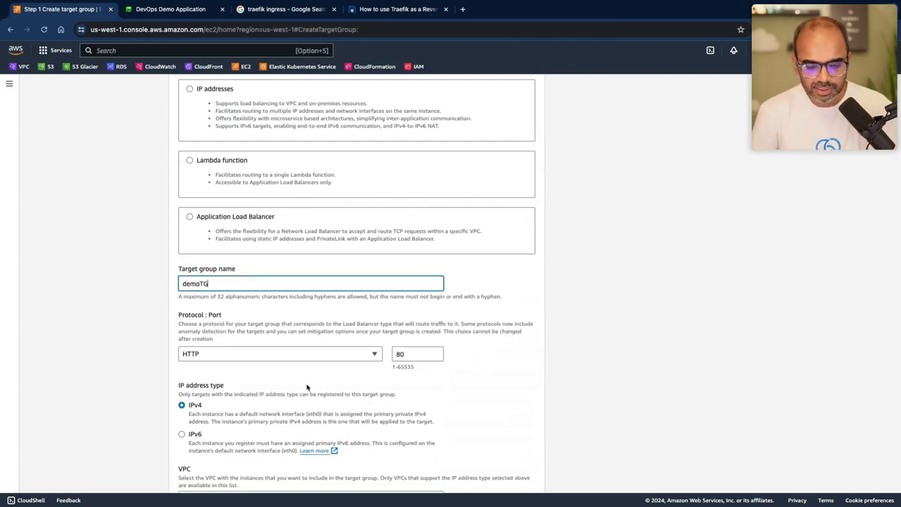
left_click(170, 11)
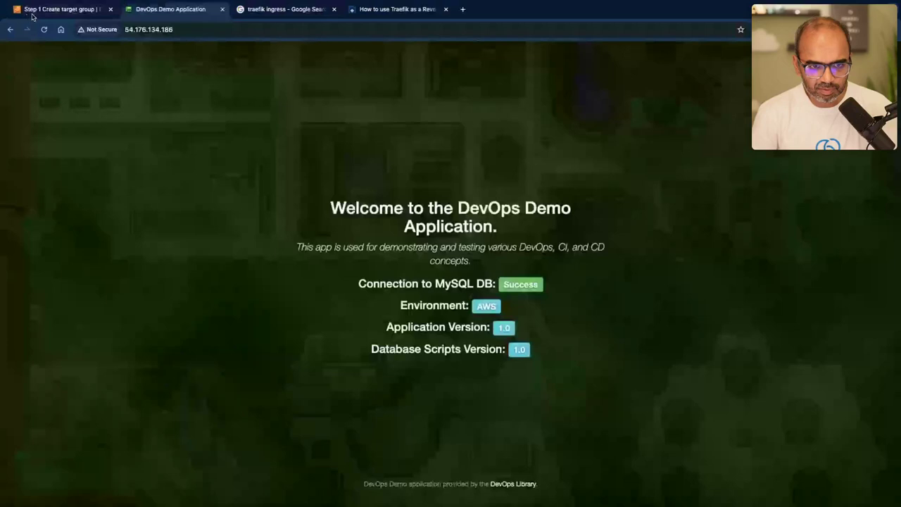
left_click(60, 10)
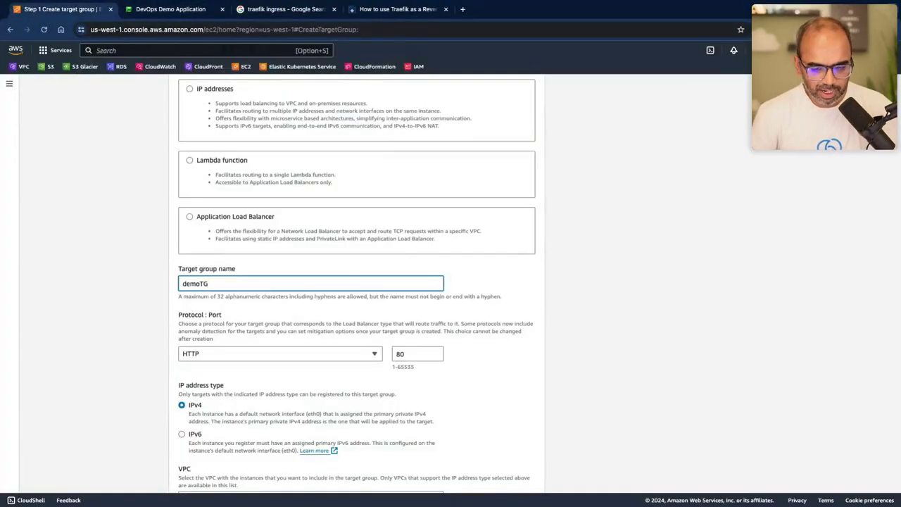
scroll(328, 435, "down", 10)
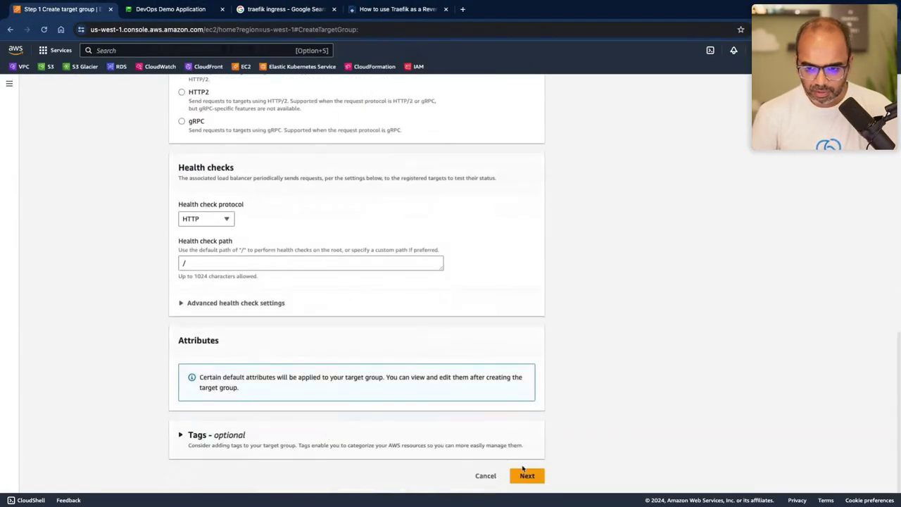
left_click(526, 475)
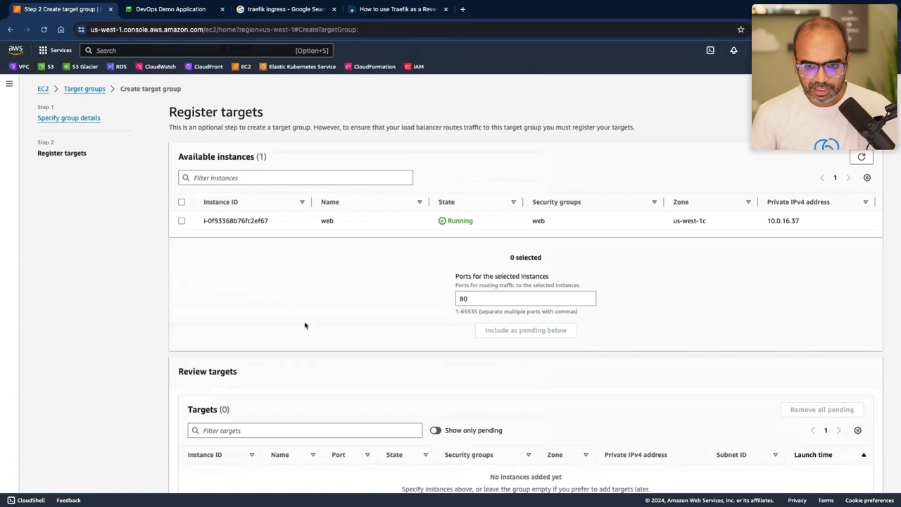
Add the web instance as a pending target on port 80 and create the target group.
left_click(181, 222)
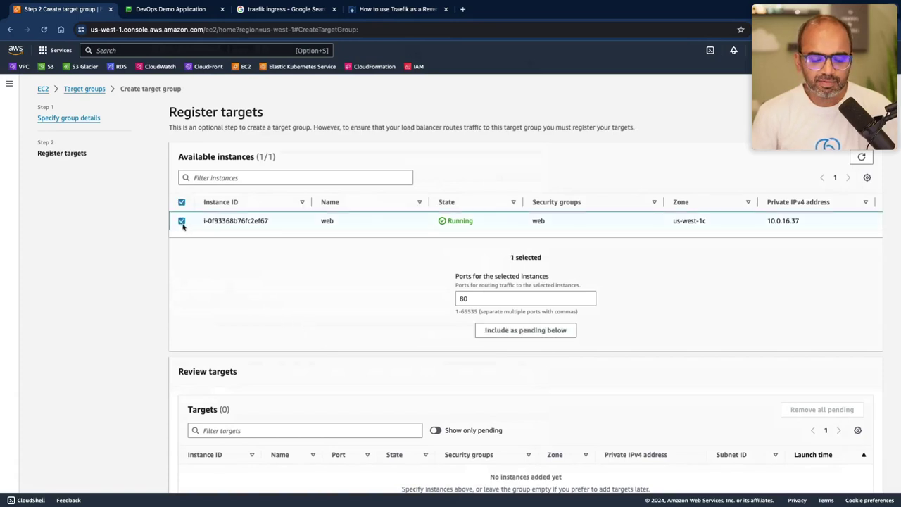
left_click(501, 337)
scroll(502, 336, "down", 1)
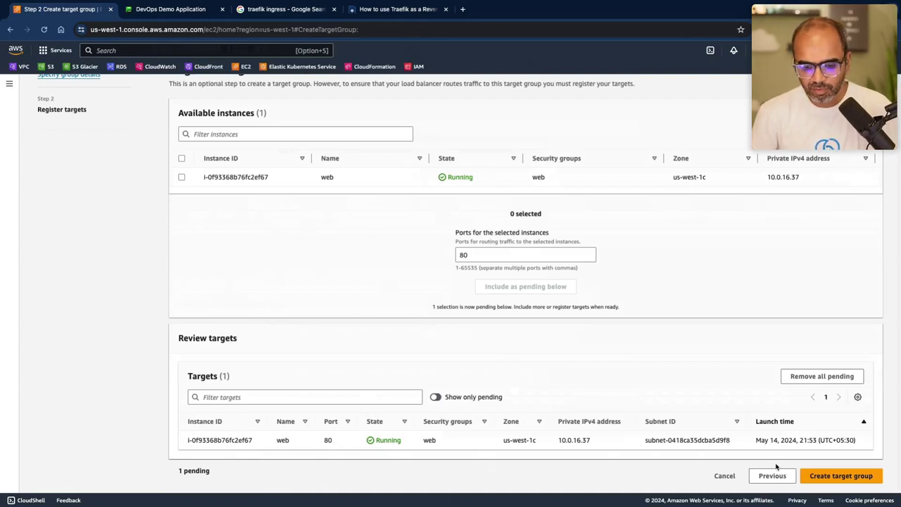
left_click(818, 480)
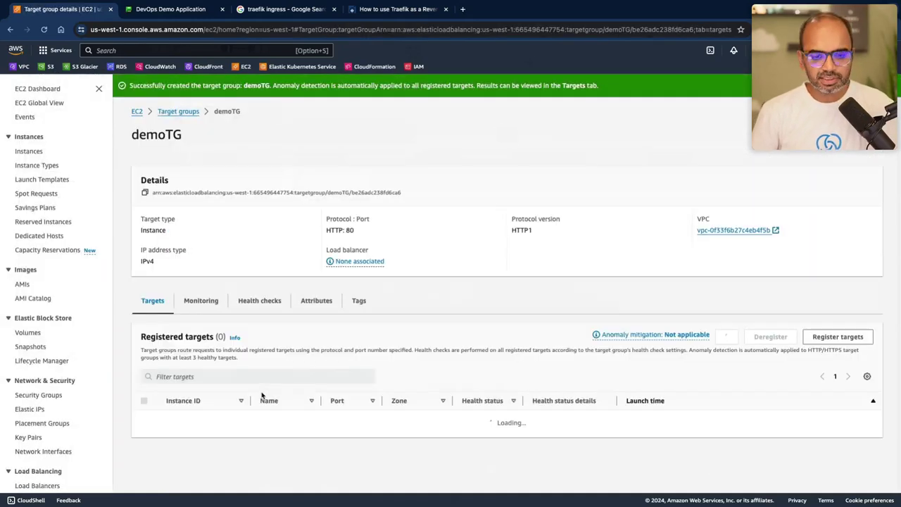
Examine demoTG's target counts and the health status of its registered web instance.
scroll(262, 396, "down", 1)
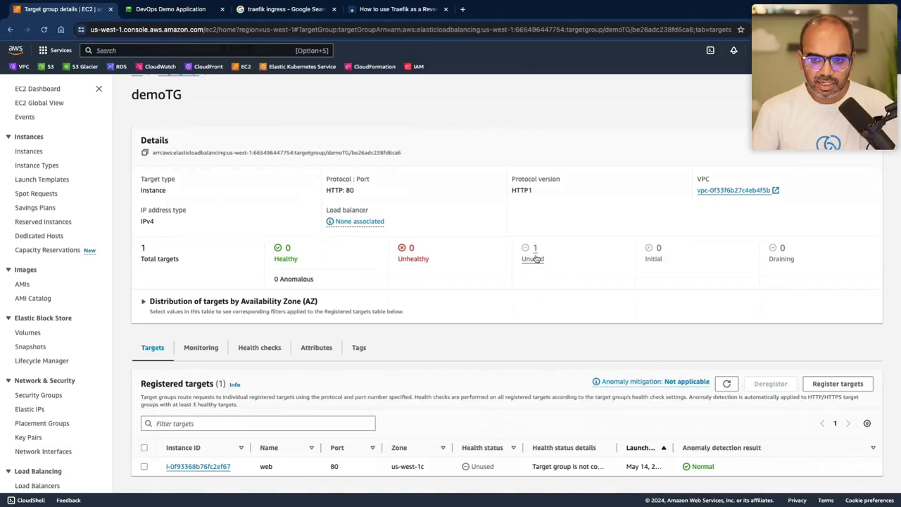
left_click(202, 350)
left_click(155, 387)
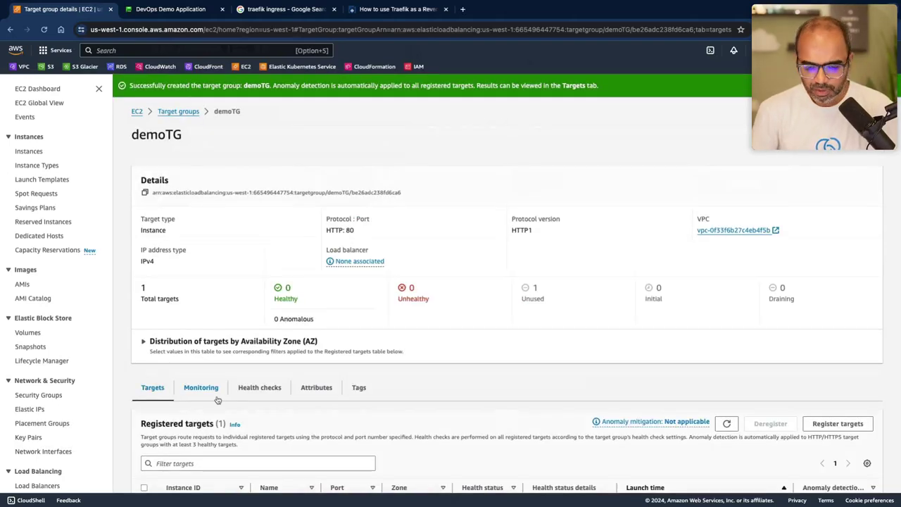
scroll(218, 400, "down", 1)
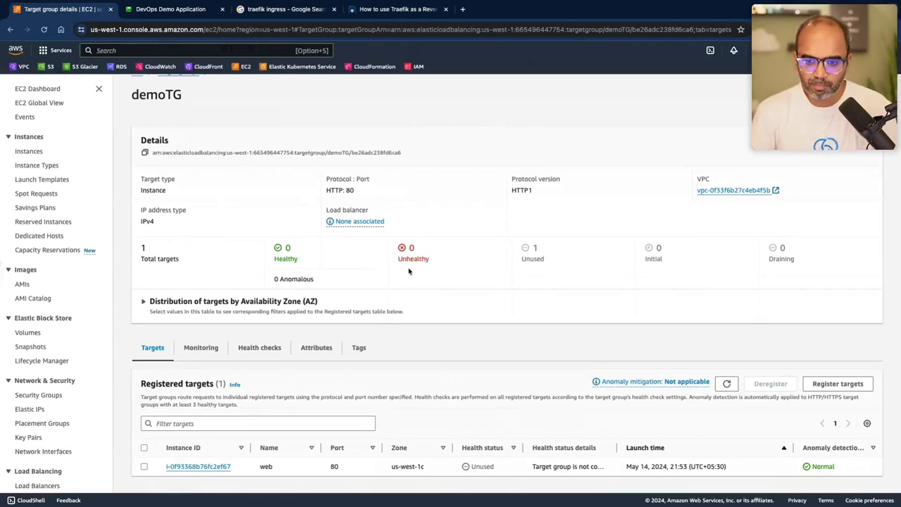
key("ctrl+Left")
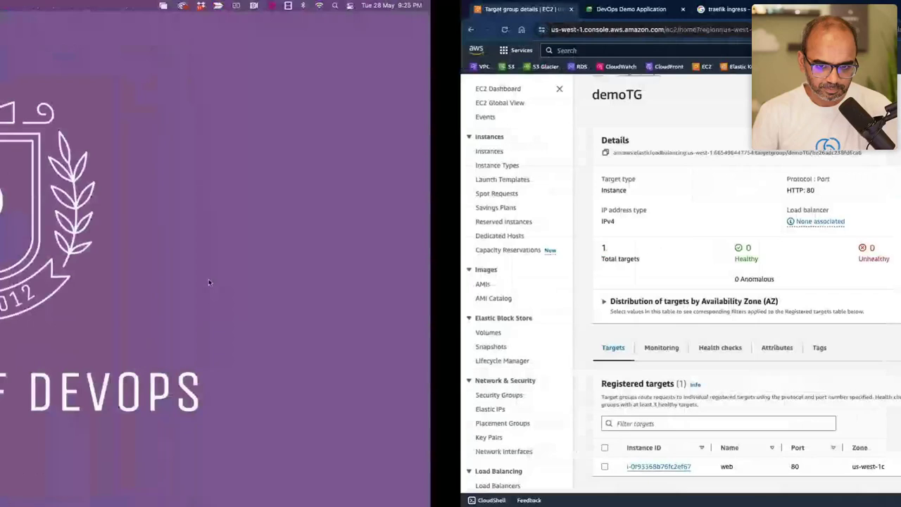
key("ctrl+Right")
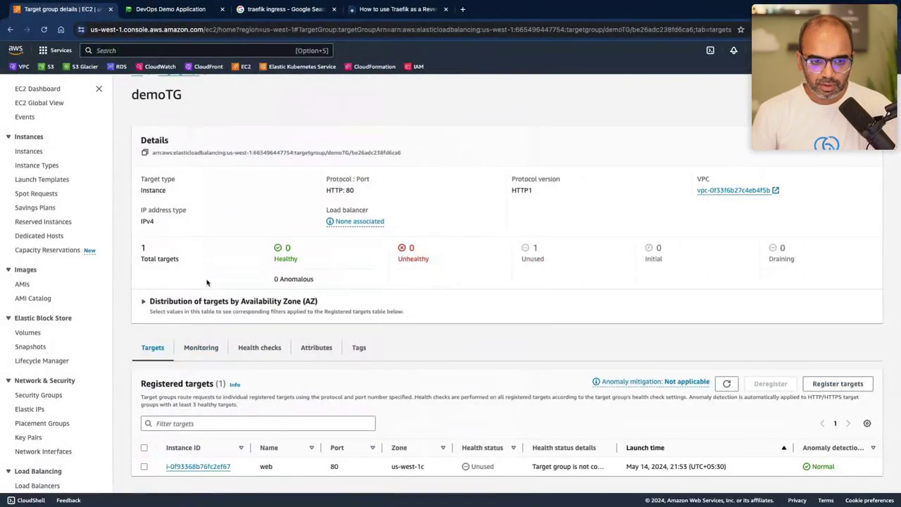
Go to the EC2 load balancers and start creating a new load balancer.
scroll(43, 387, "down", 3)
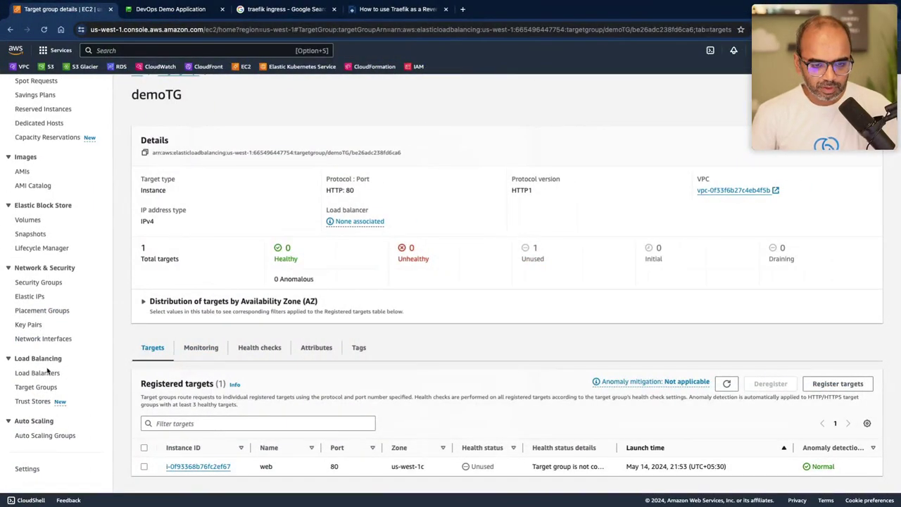
left_click(48, 371)
left_click(820, 173)
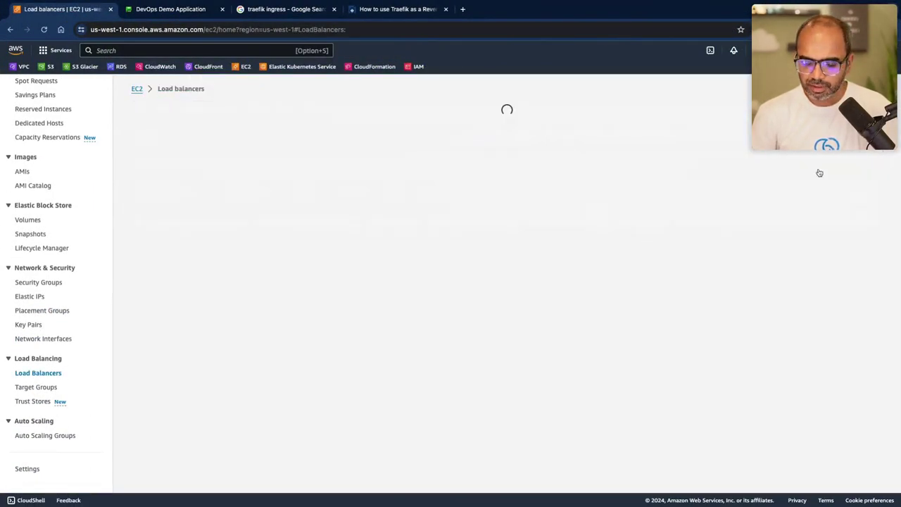
Examine the Classic, Application, Network and Gateway load balancer types offered for creation.
scroll(142, 289, "down", 2)
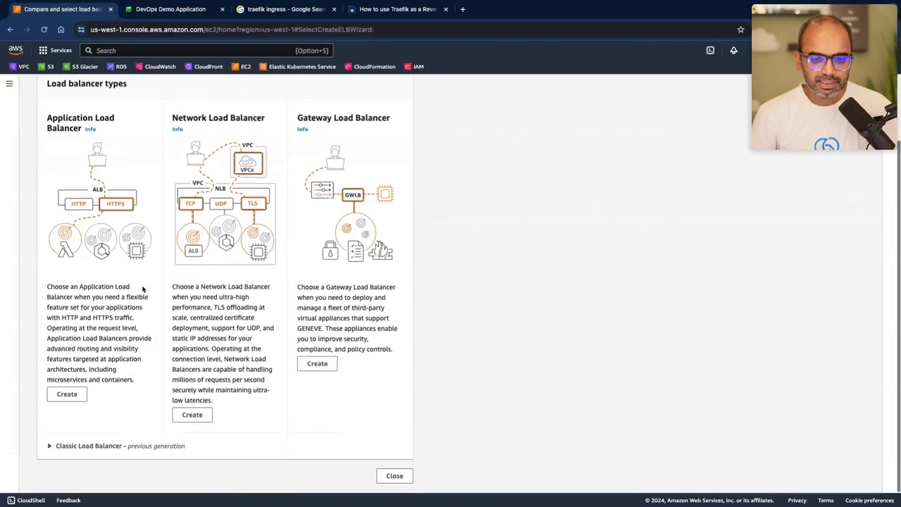
left_click(48, 448)
scroll(72, 450, "down", 4)
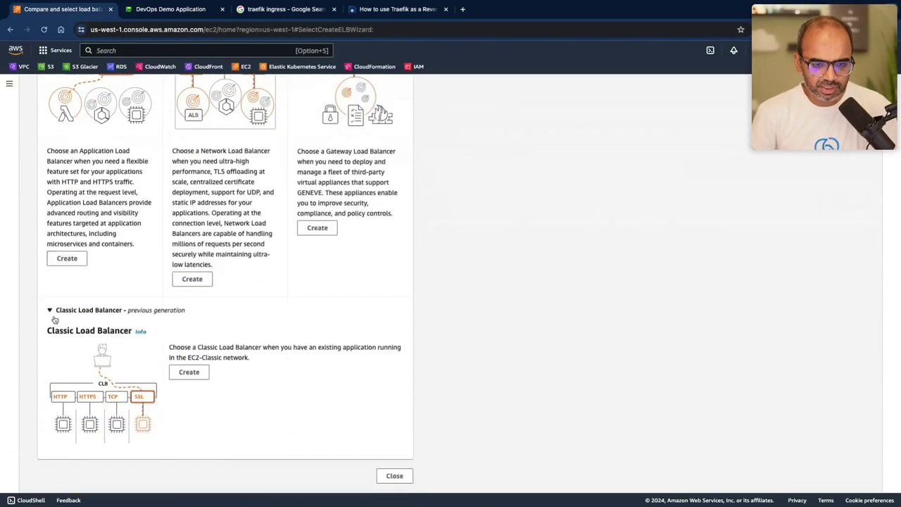
left_click(50, 311)
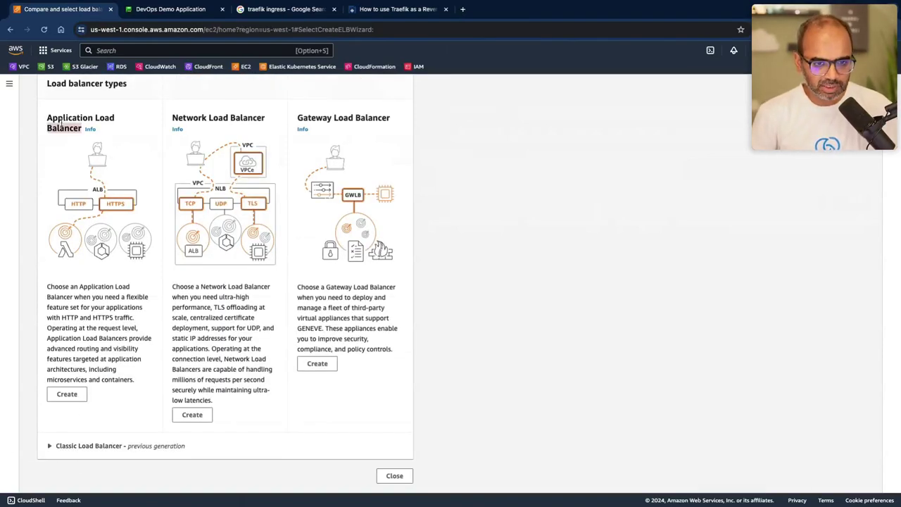
triple_click(231, 117)
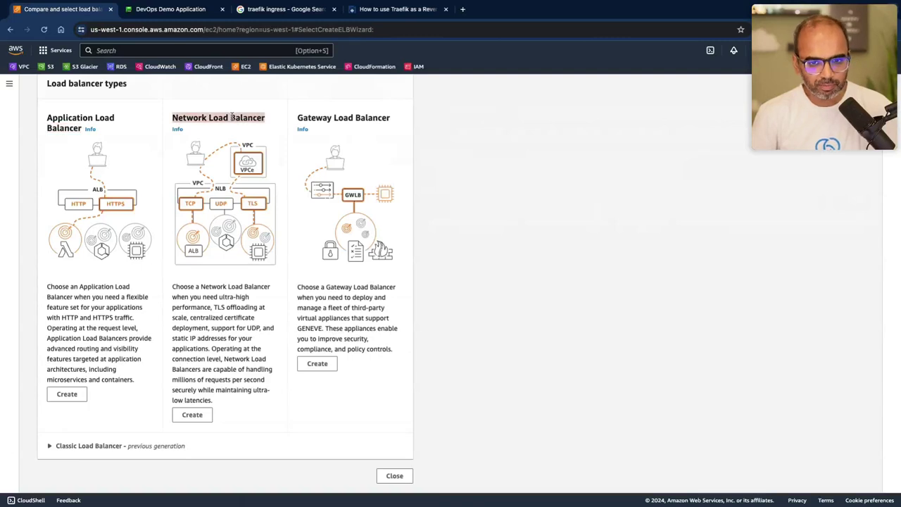
triple_click(318, 117)
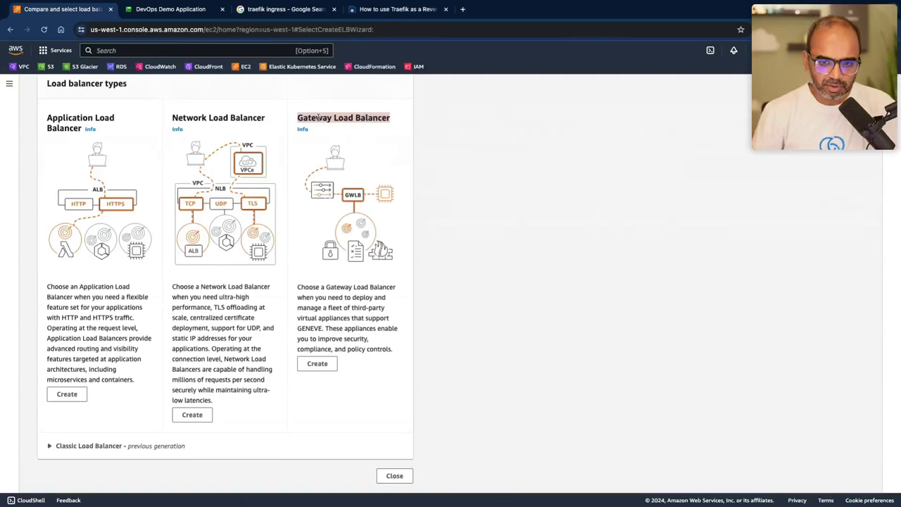
Compare the load balancer types with the Traefik reverse proxy diagram on the Knoldus blog, and return to the EC2 console.
scroll(318, 118, "up", 2)
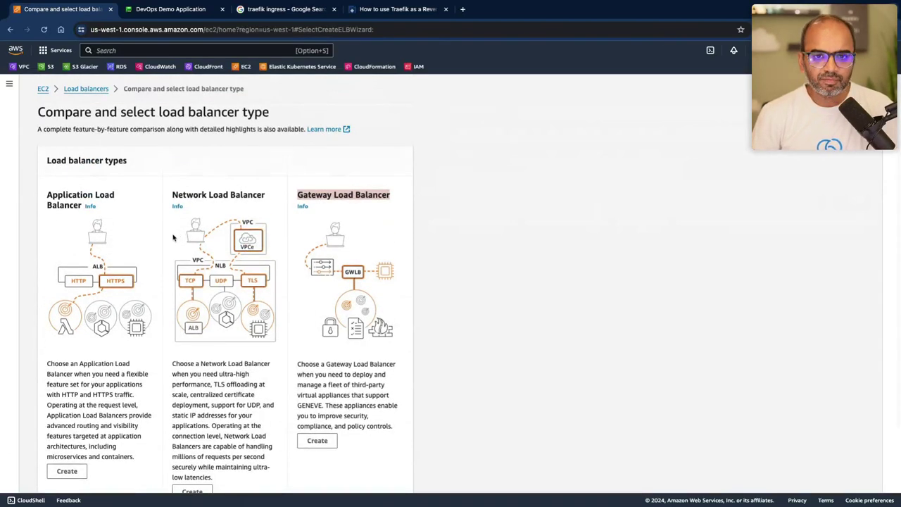
scroll(176, 236, "down", 2)
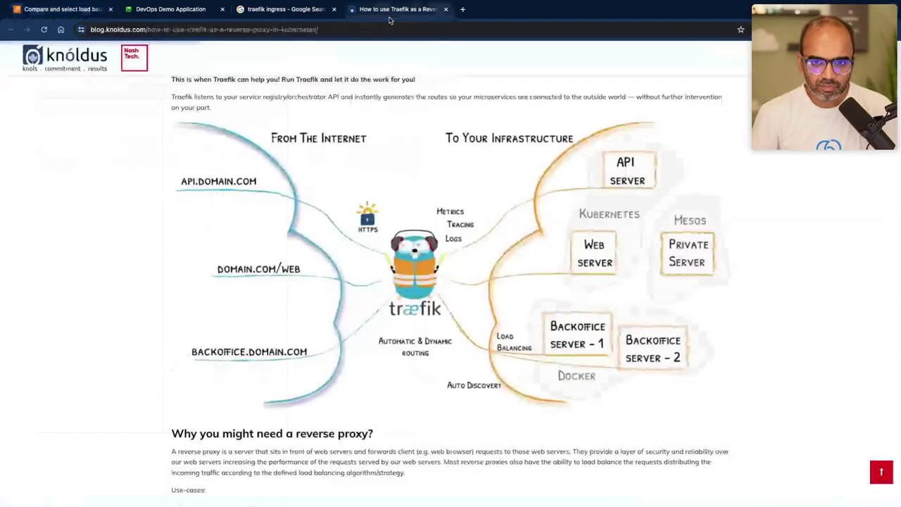
left_click(397, 9)
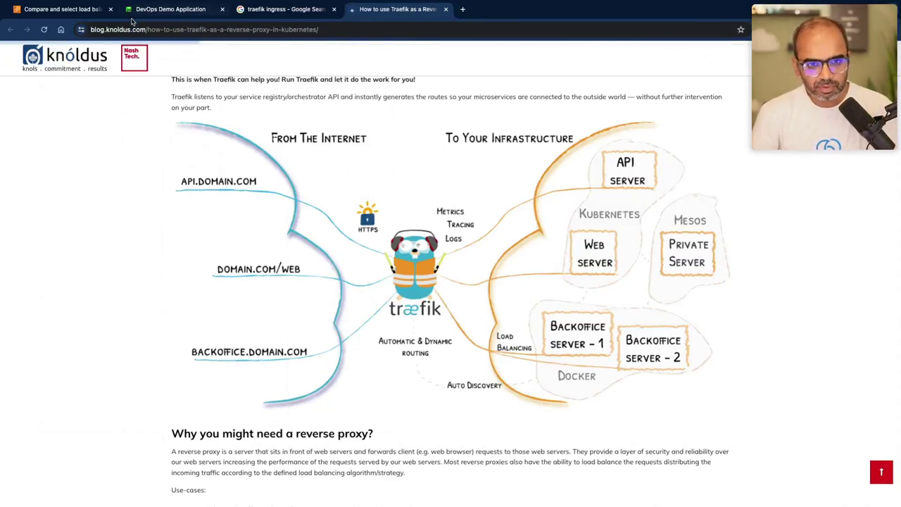
left_click(82, 12)
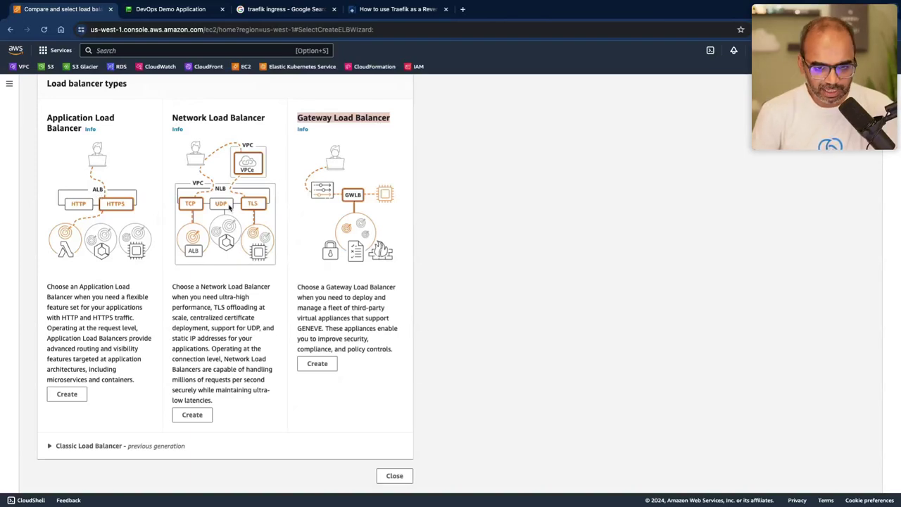
Expand the previous-generation Classic Load Balancer section, look over its protocol diagram, and collapse it.
left_click(88, 445)
scroll(87, 443, "down", 3)
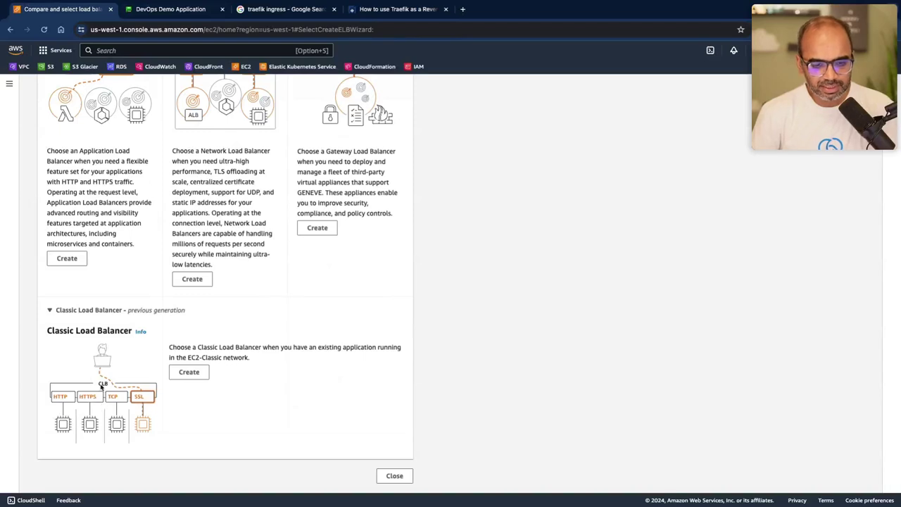
left_click(61, 310)
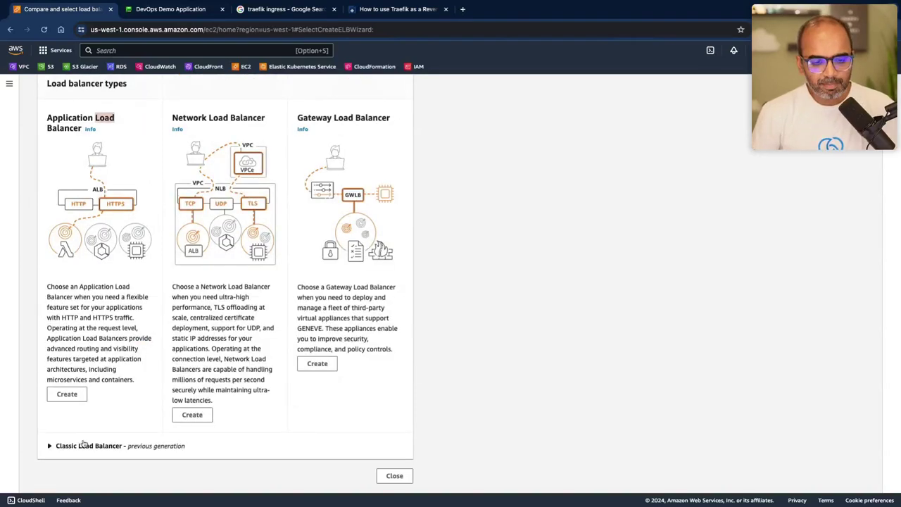
Start creating an Application Load Balancer and consult the architecture whiteboard for where it sits.
left_click(79, 395)
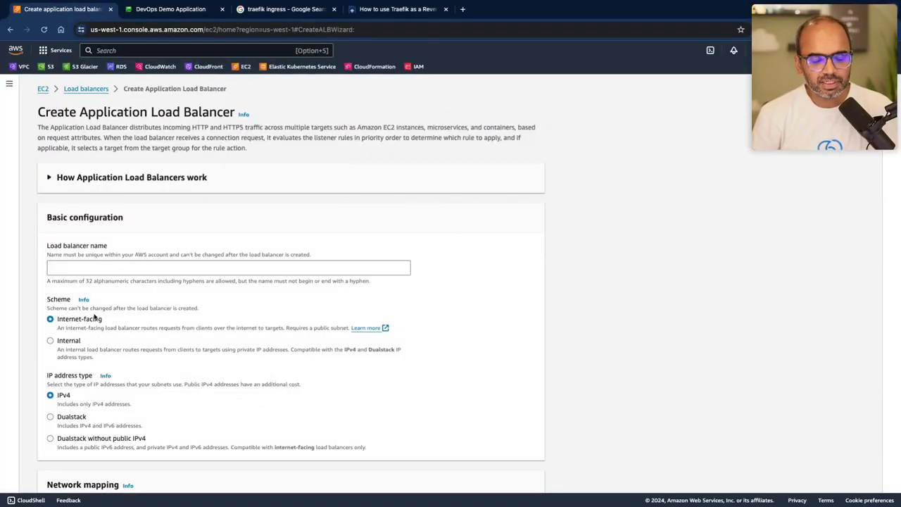
key("ctrl+Left")
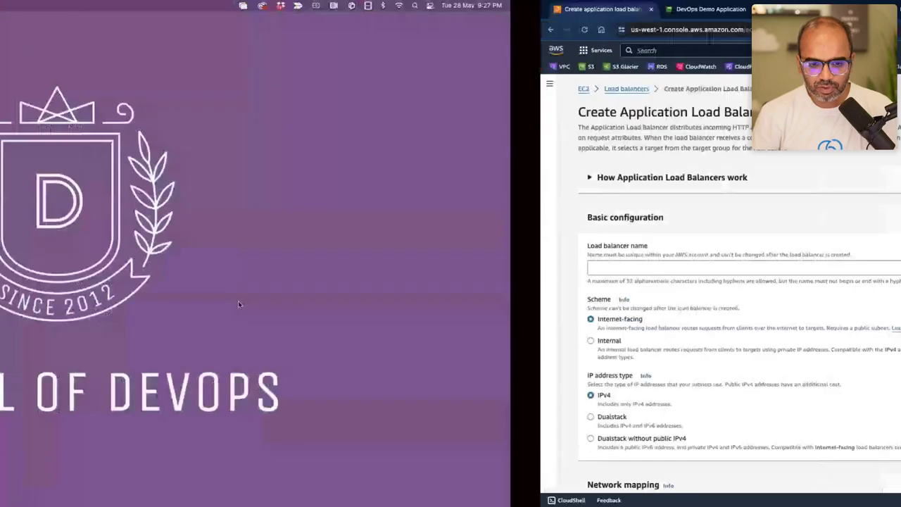
key("ctrl+Right")
key("ctrl+Right")
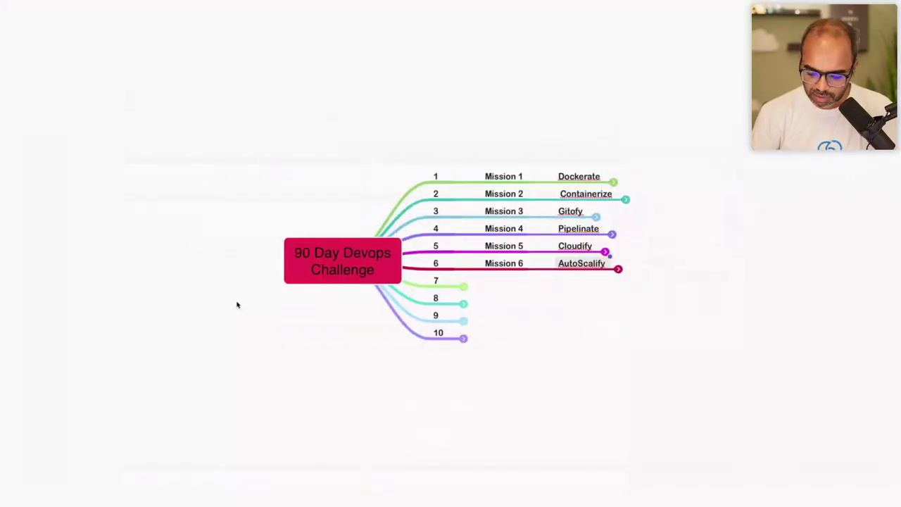
key("ctrl+Left")
key("ctrl+Left")
key("ctrl+Right")
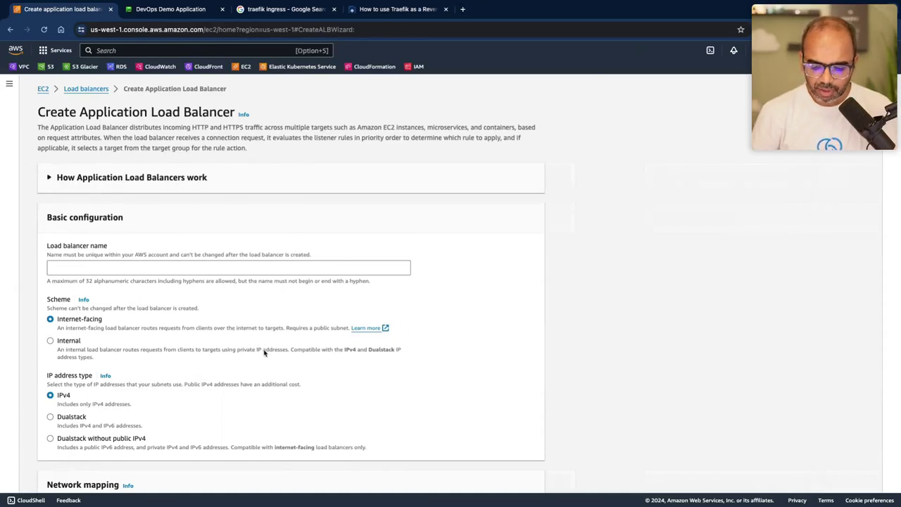
key("ctrl+Right")
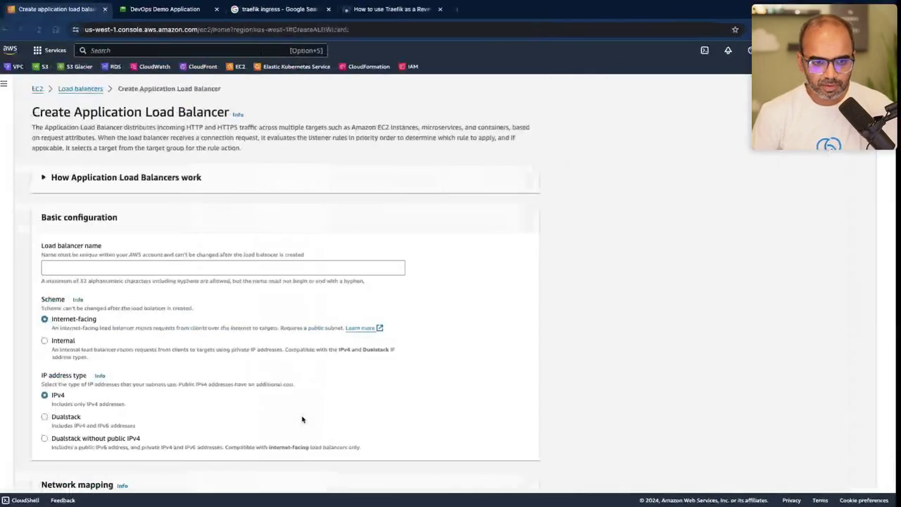
Name the load balancer demoALB.
left_click(94, 265)
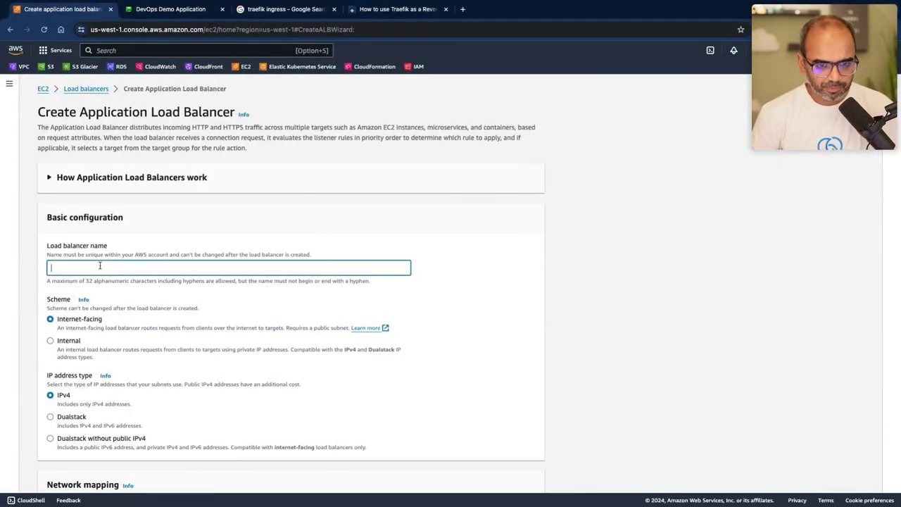
type("demo")
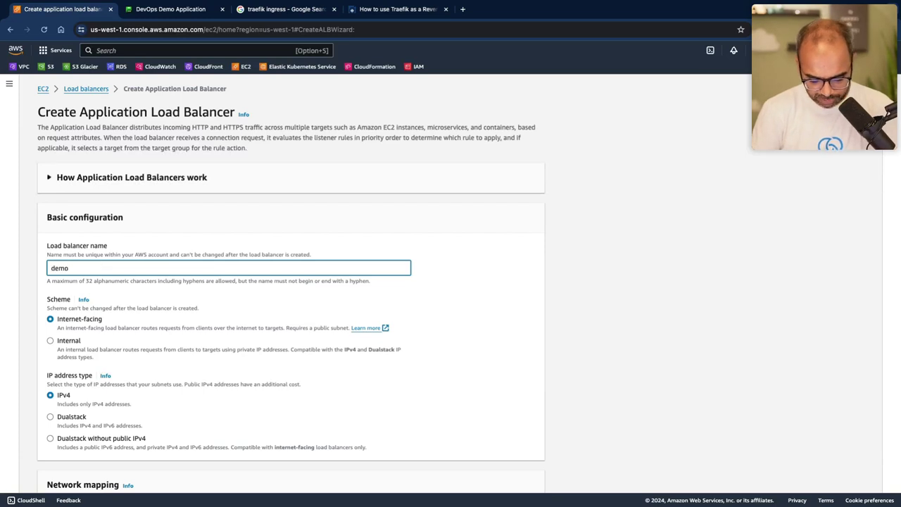
type("ALB")
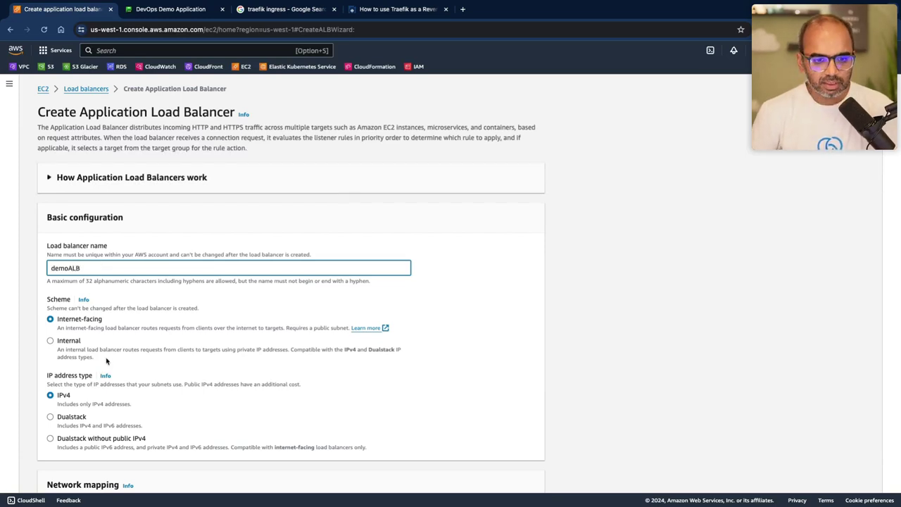
Set the load balancer's VPC to project-vpc and enable the us-west-1b and us-west-1c availability zones.
scroll(116, 359, "down", 3)
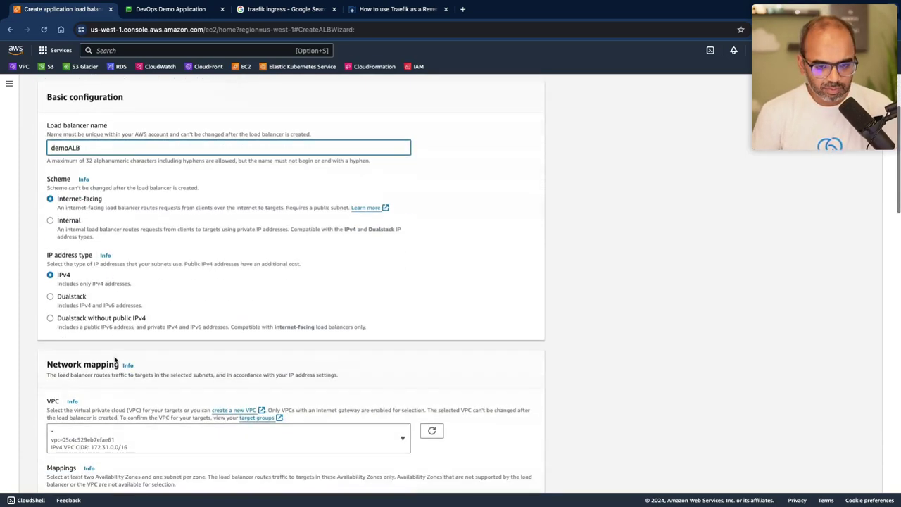
scroll(145, 352, "down", 3)
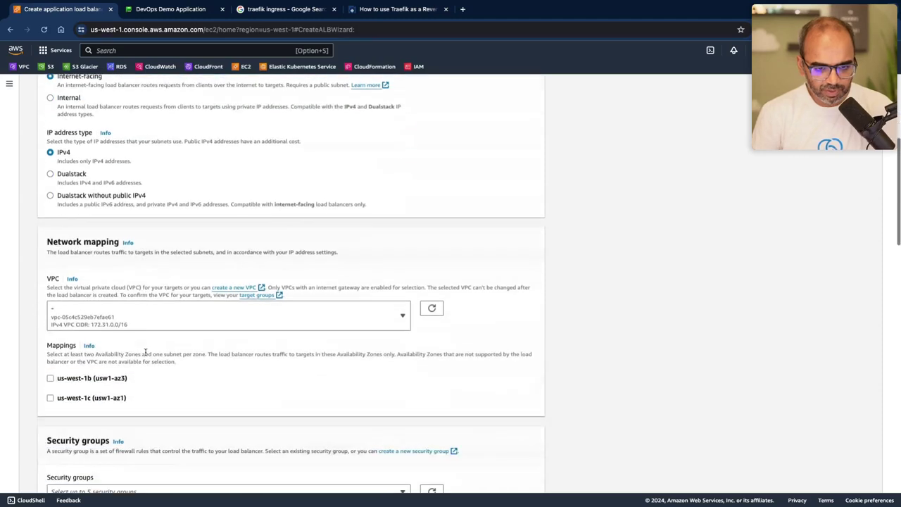
left_click(314, 317)
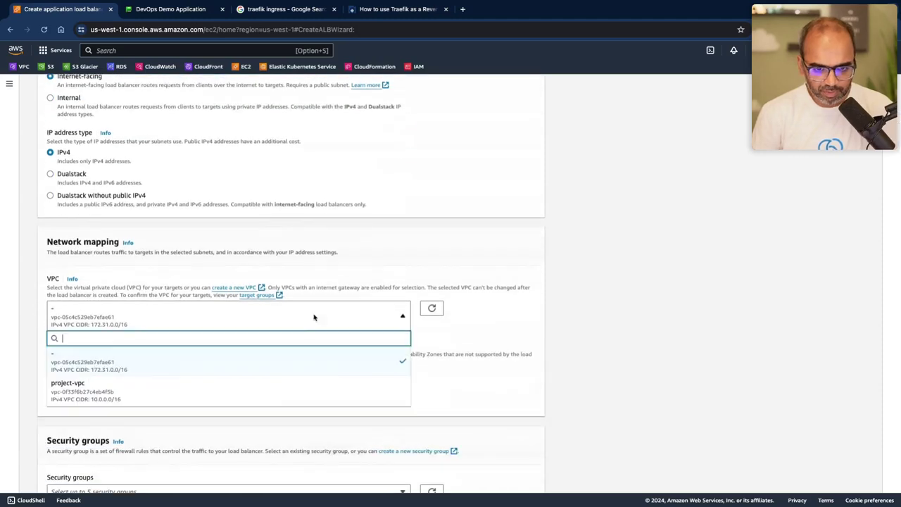
left_click(138, 386)
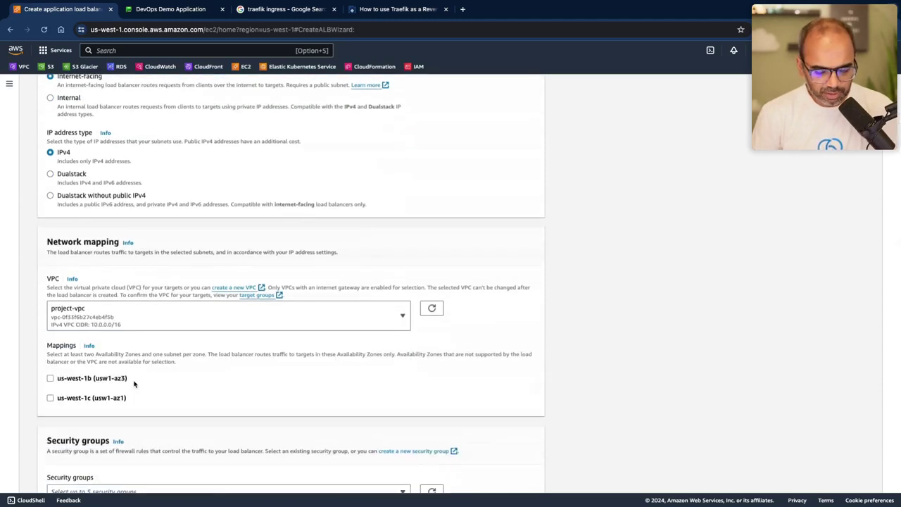
scroll(135, 382, "down", 2)
left_click(50, 308)
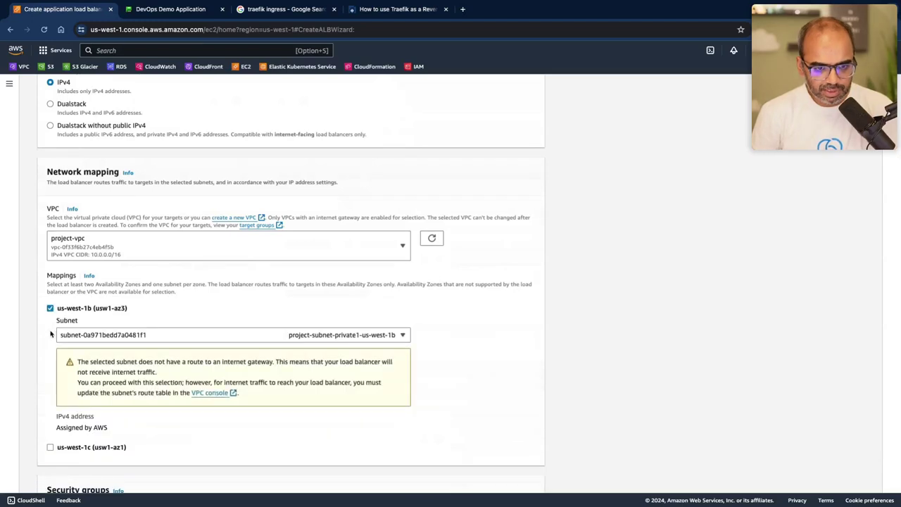
left_click(50, 447)
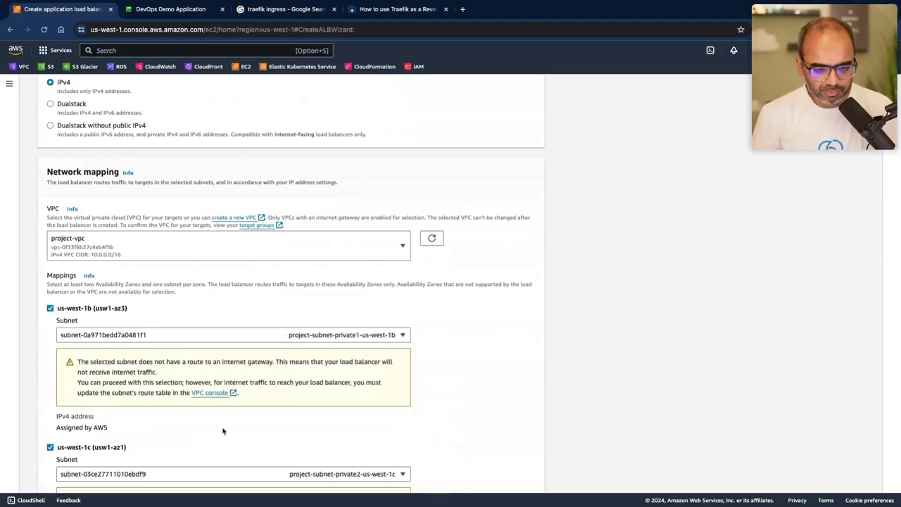
Check the whiteboard diagram, and map us-west-1b to project-subnet-public1-us-west-1b and us-west-1c to project-subnet-public2-us-west-1c.
key("ctrl+Right")
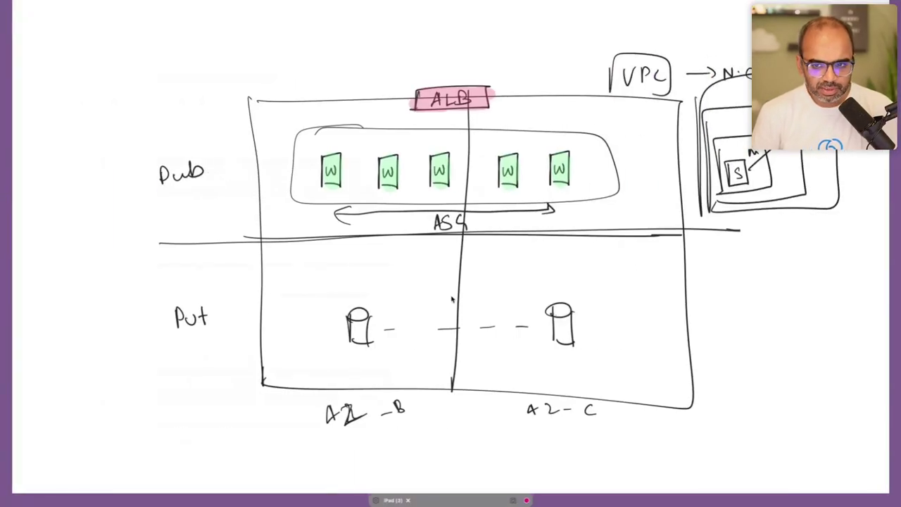
scroll(416, 327, "down", 3)
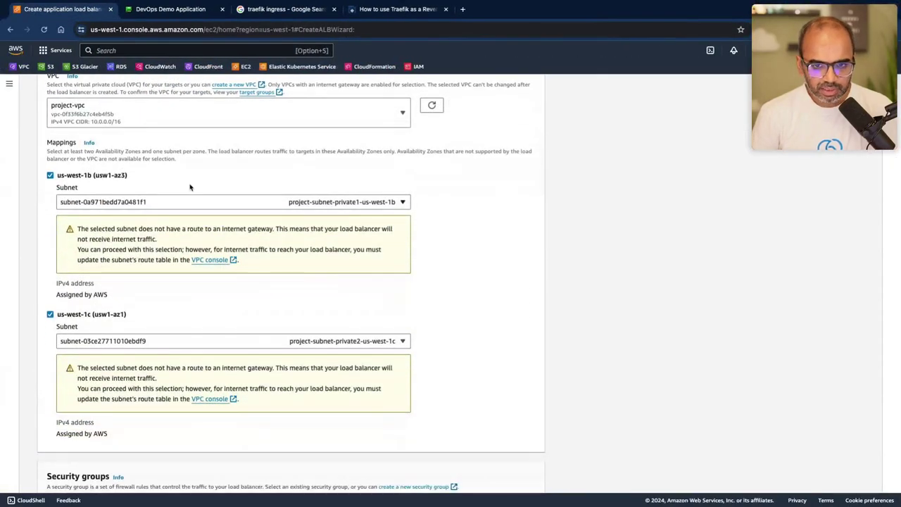
left_click(196, 203)
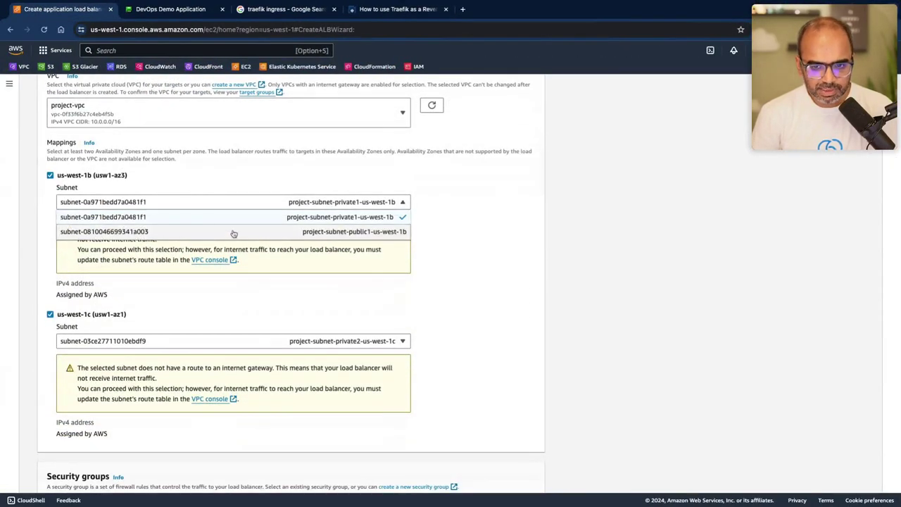
left_click(255, 236)
left_click(277, 277)
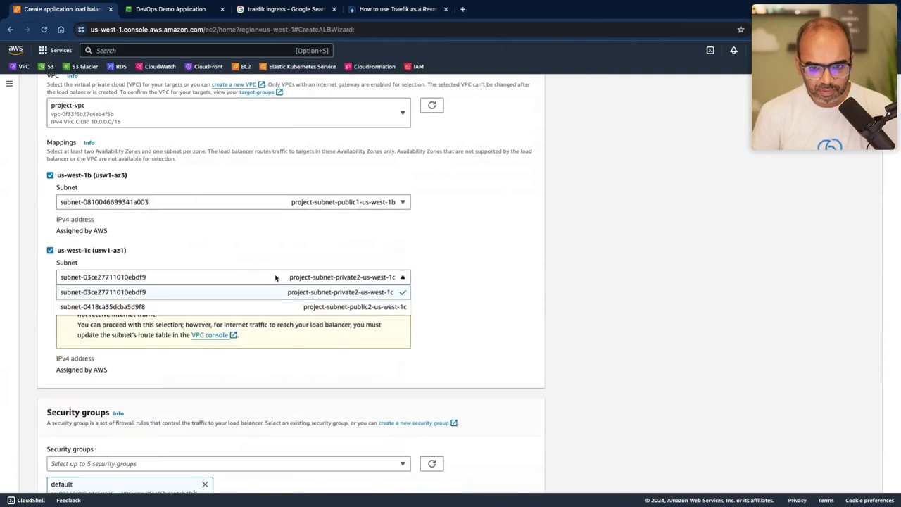
left_click(277, 308)
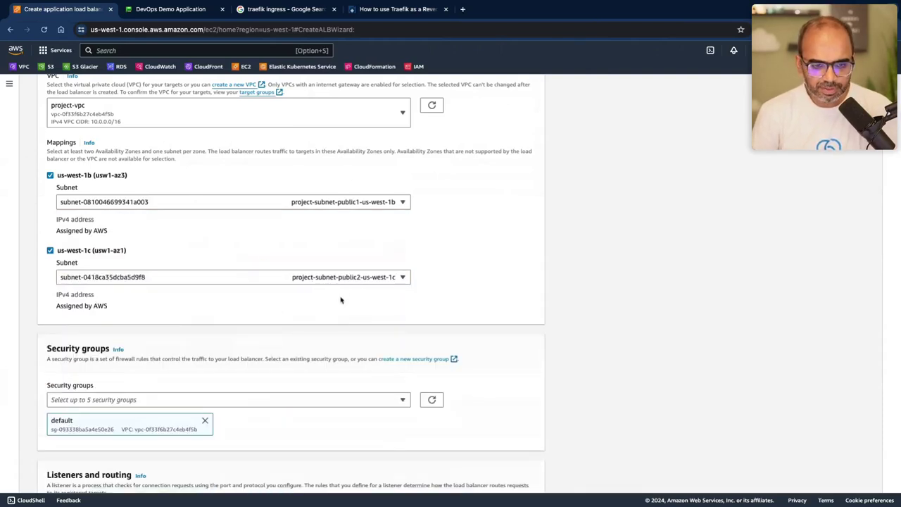
Refresh the load balancer's security group choices and open the form for creating a new security group.
scroll(335, 317, "down", 2)
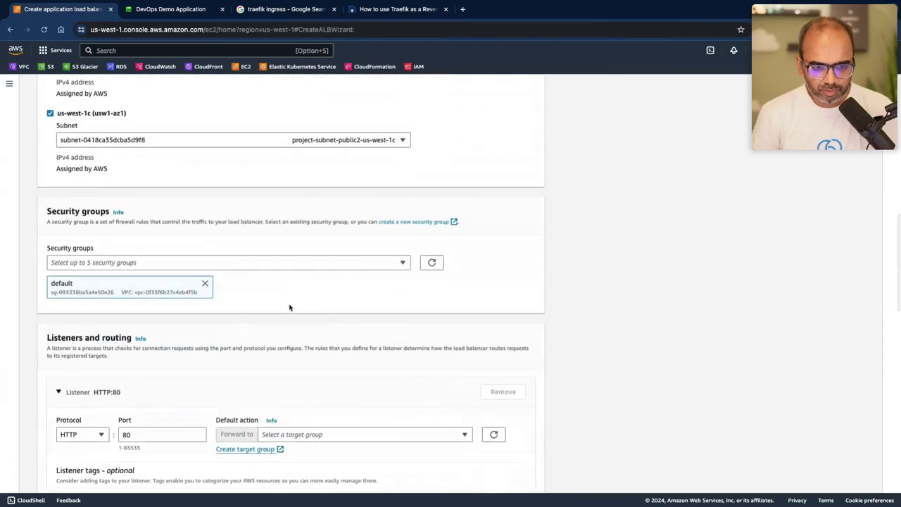
left_click(431, 264)
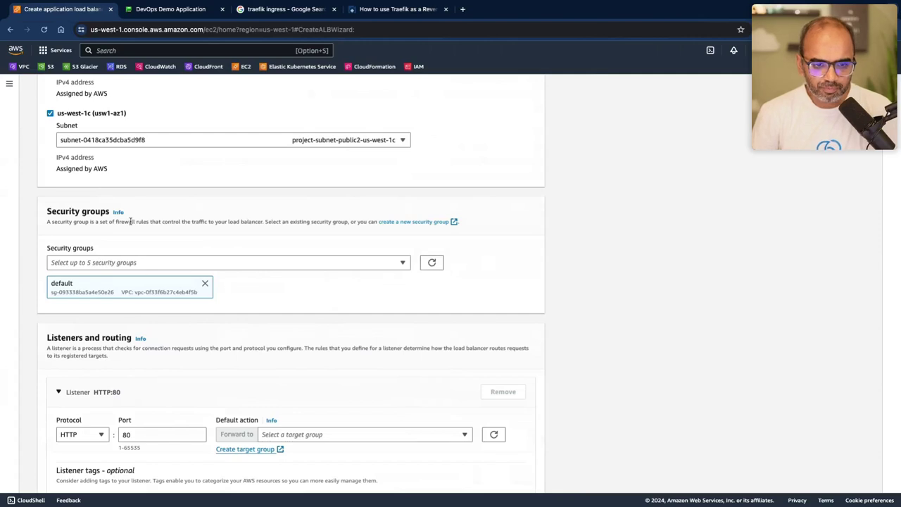
left_click(423, 224)
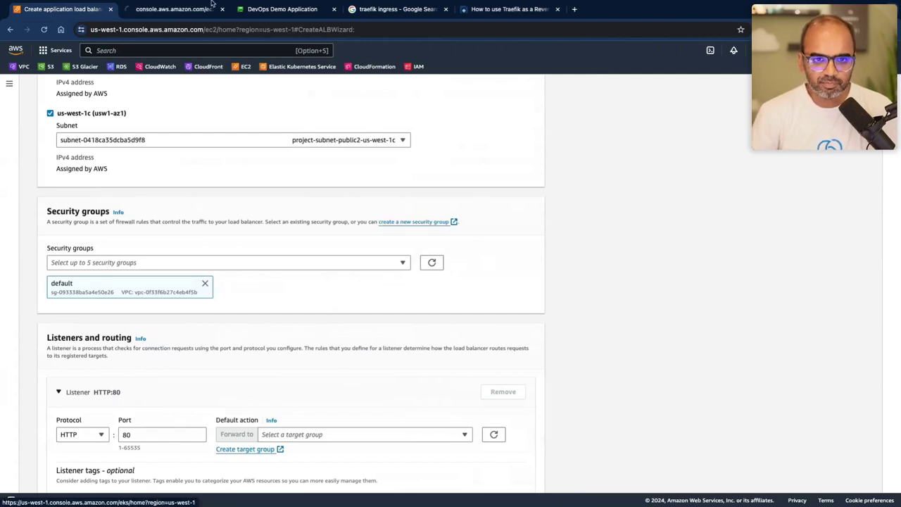
left_click(175, 17)
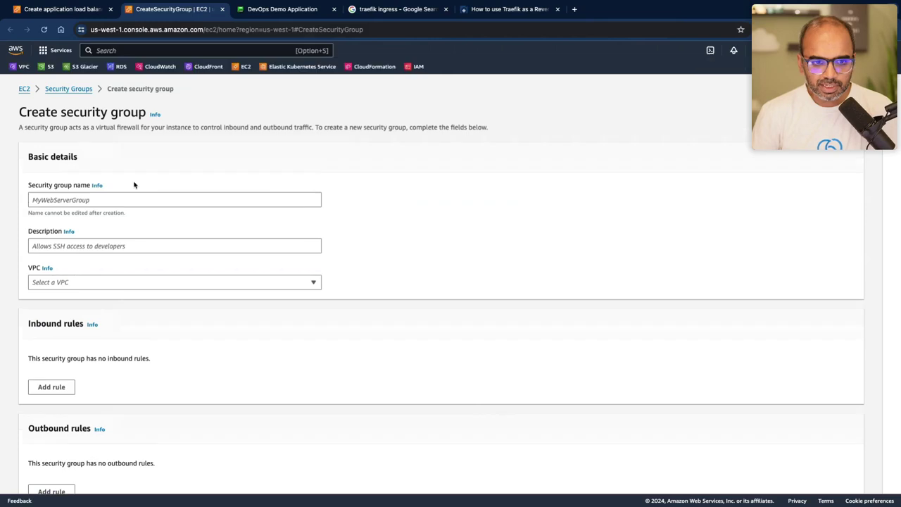
Name the security group ALB, describe it as Load Balancer, and assign it to project-vpc.
left_click(110, 202)
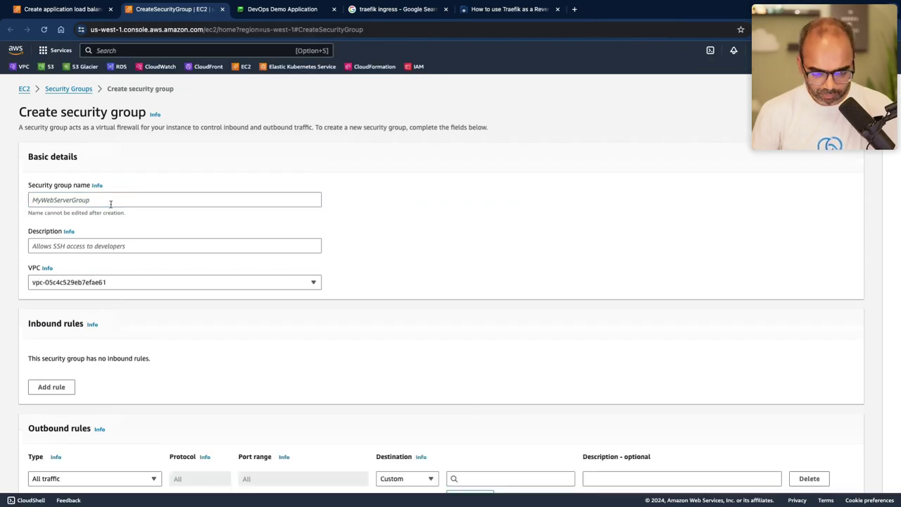
left_click(109, 202)
type("ALB")
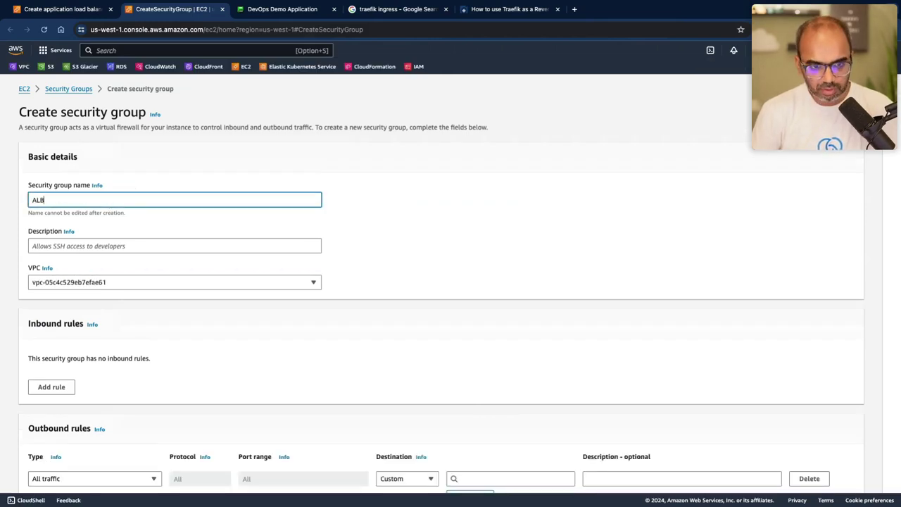
left_click(90, 246)
type("Load Balancer")
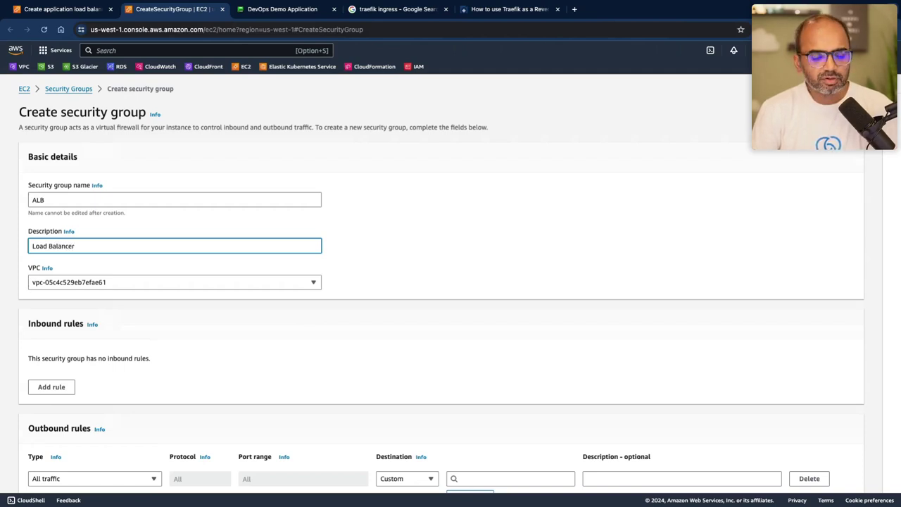
left_click(115, 282)
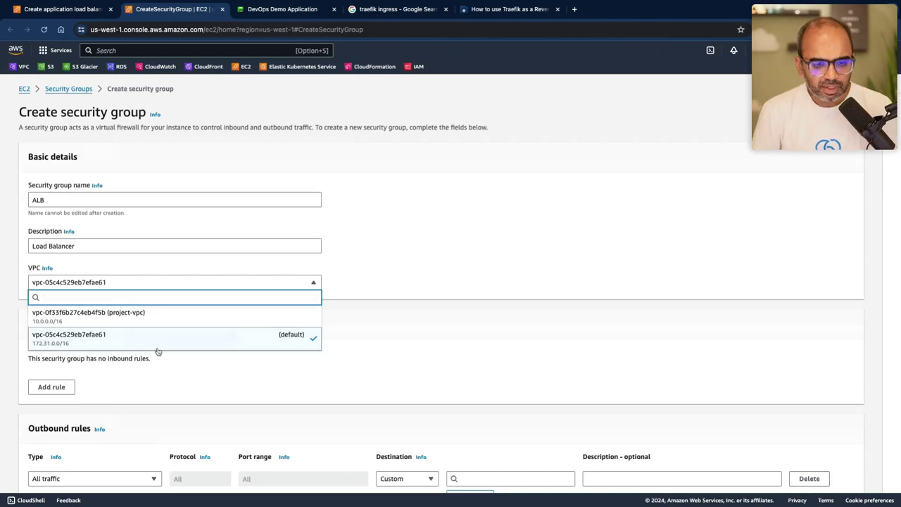
left_click(160, 318)
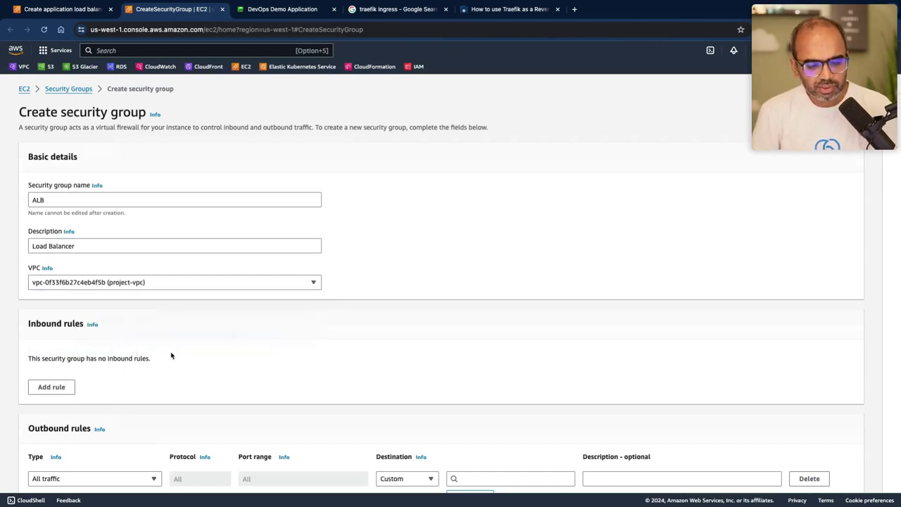
Set the outbound rule's type to HTTP with the description HTTP, and create the security group.
scroll(171, 356, "down", 3)
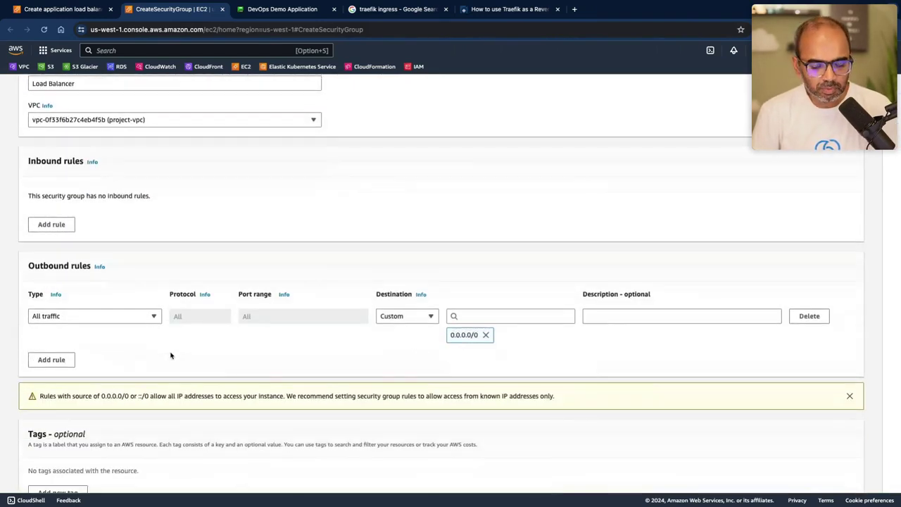
left_click(121, 318)
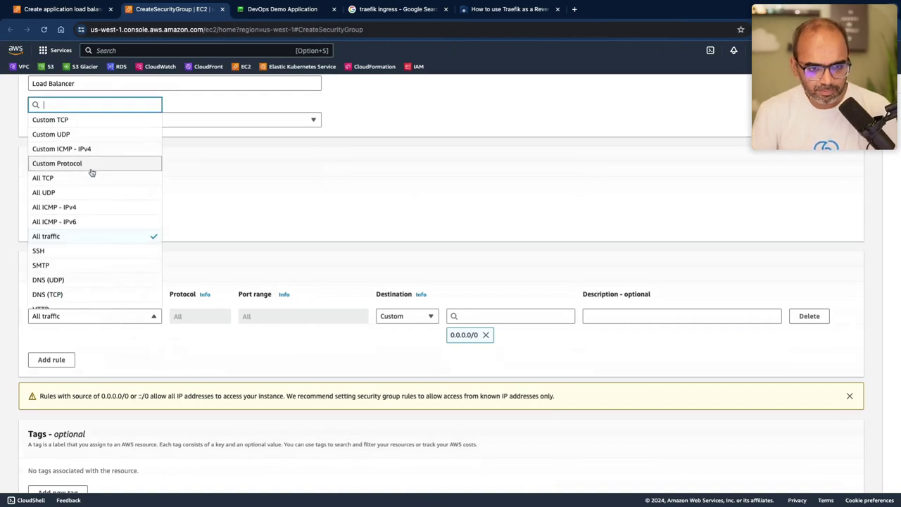
scroll(103, 264, "down", 1)
scroll(104, 264, "down", 3)
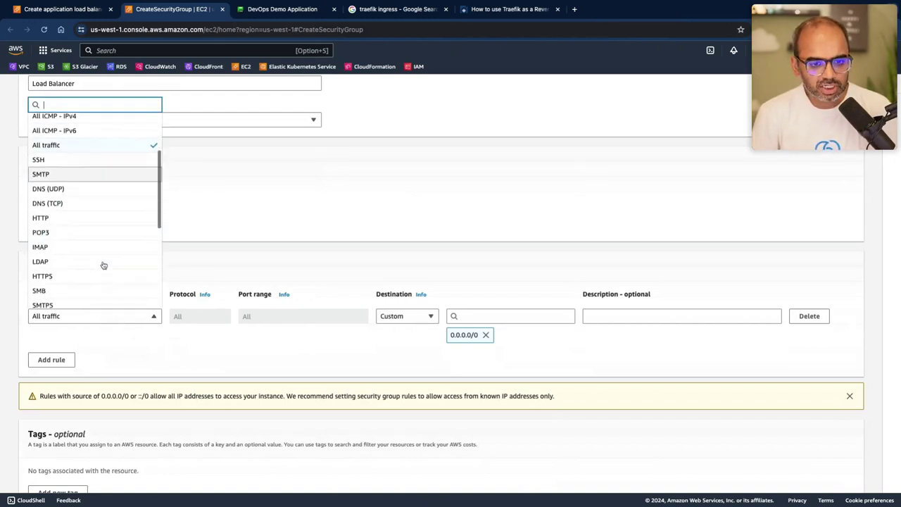
left_click(94, 218)
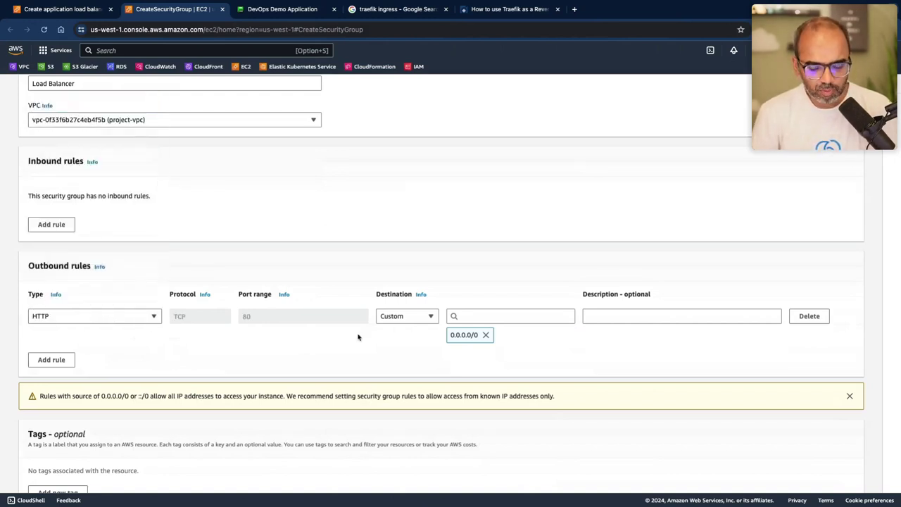
left_click(628, 319)
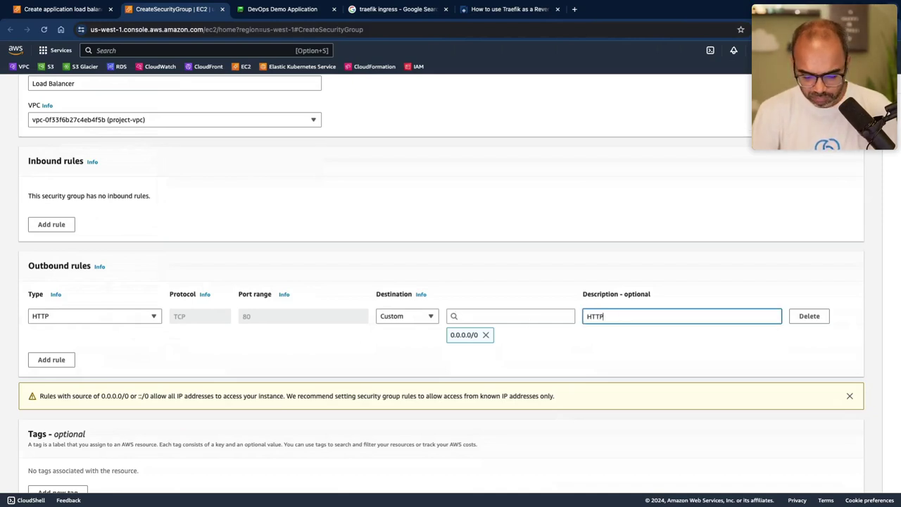
scroll(532, 372, "down", 2)
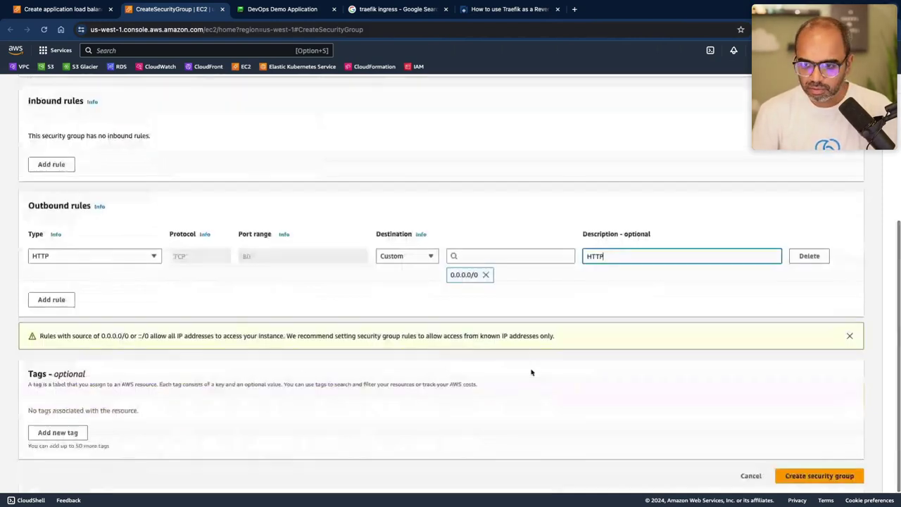
left_click(834, 477)
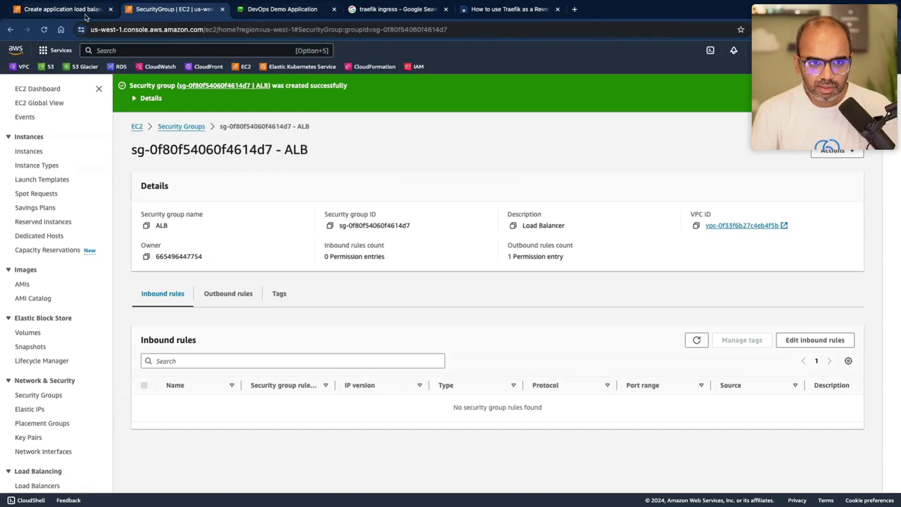
Return to the load balancer form, refresh the security group choices, and replace the default security group with ALB.
left_click(67, 10)
left_click(433, 264)
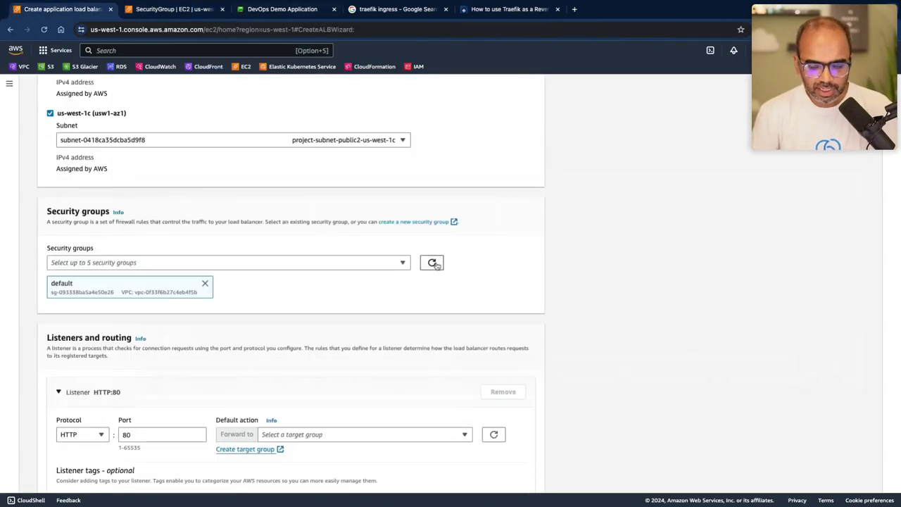
left_click(402, 262)
left_click(179, 323)
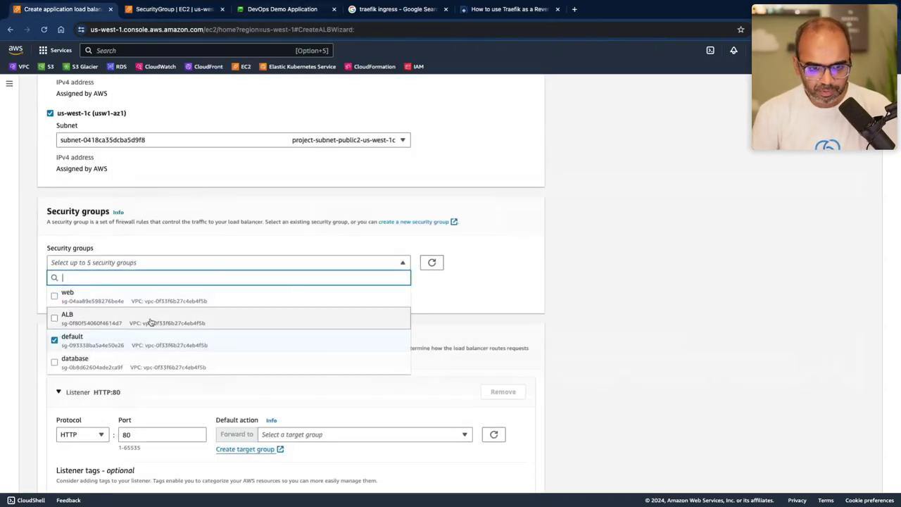
left_click(53, 341)
left_click(444, 301)
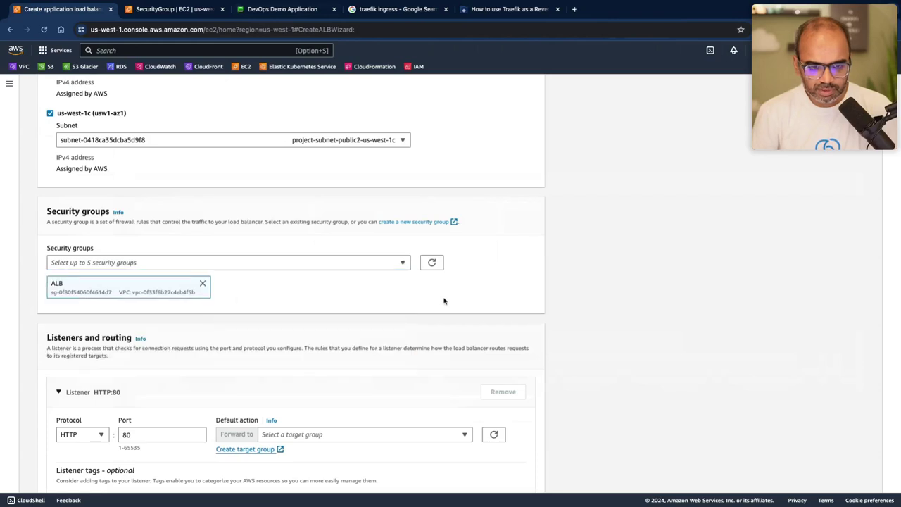
Check the whiteboard diagram, and forward the HTTP:80 listener's default action to the demoTG target group.
scroll(104, 303, "down", 3)
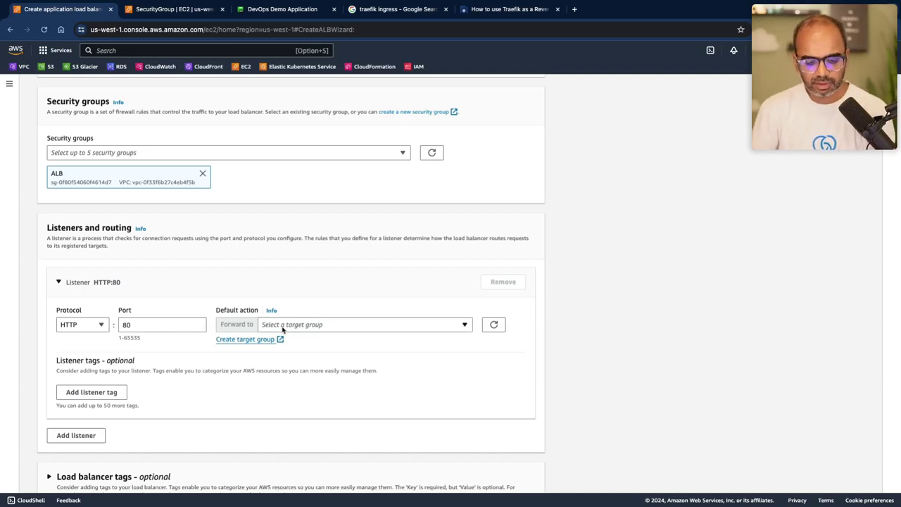
key("super+Tab")
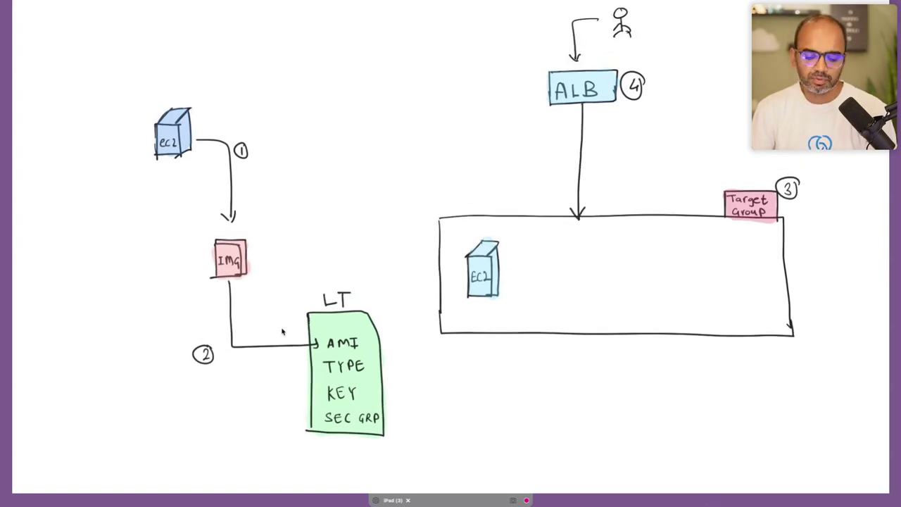
key("ctrl+Right")
key("ctrl+Left")
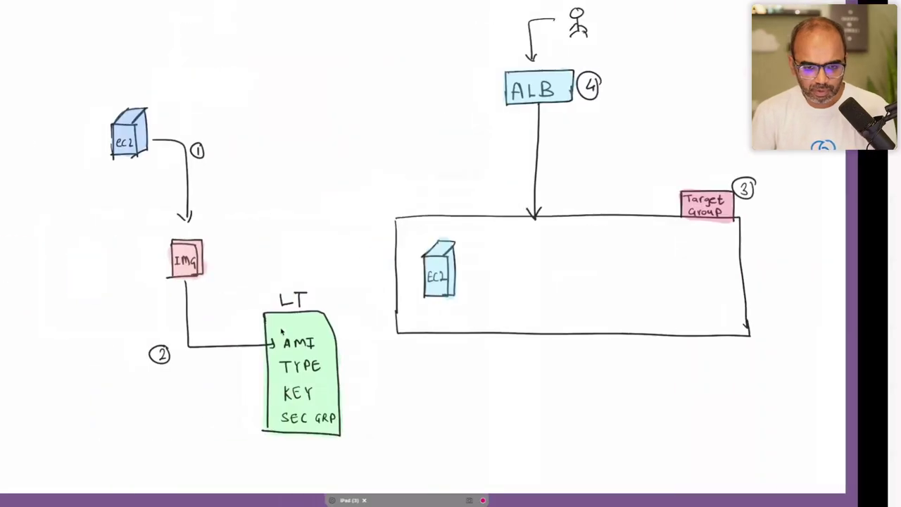
key("ctrl+Left")
left_click(288, 326)
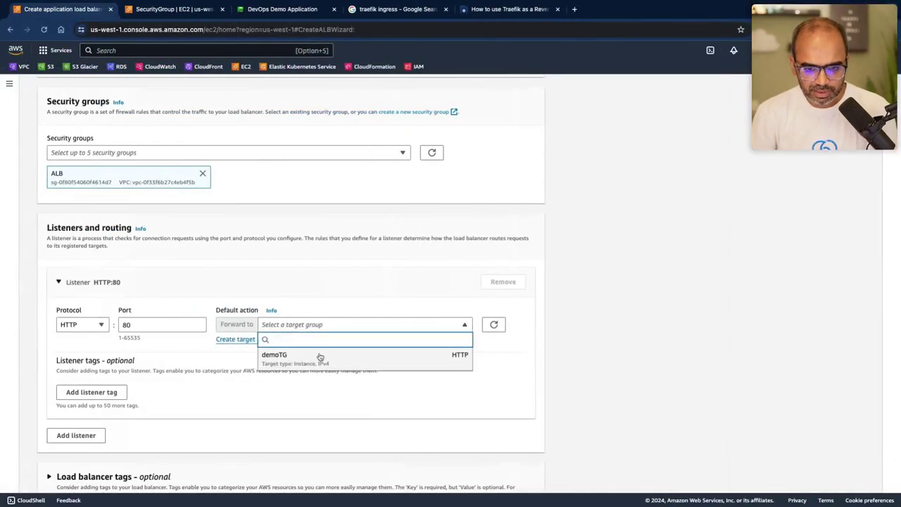
left_click(318, 357)
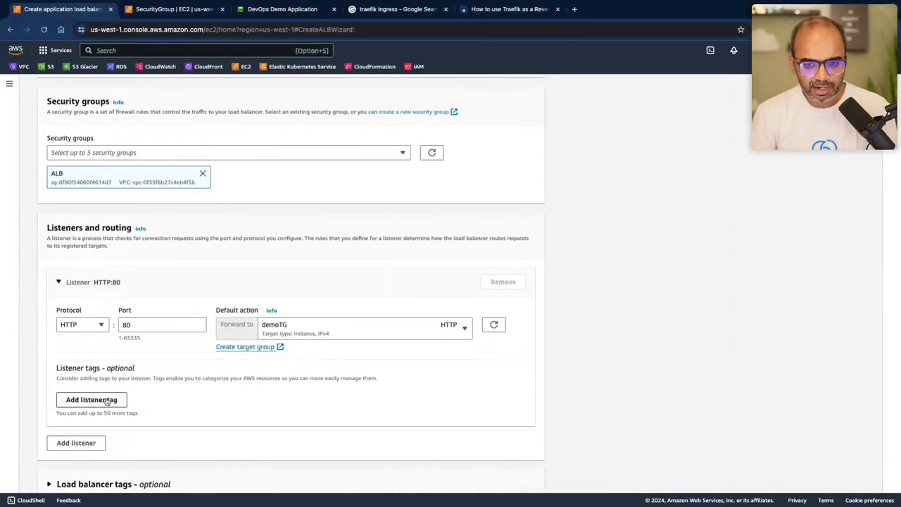
left_click(77, 443)
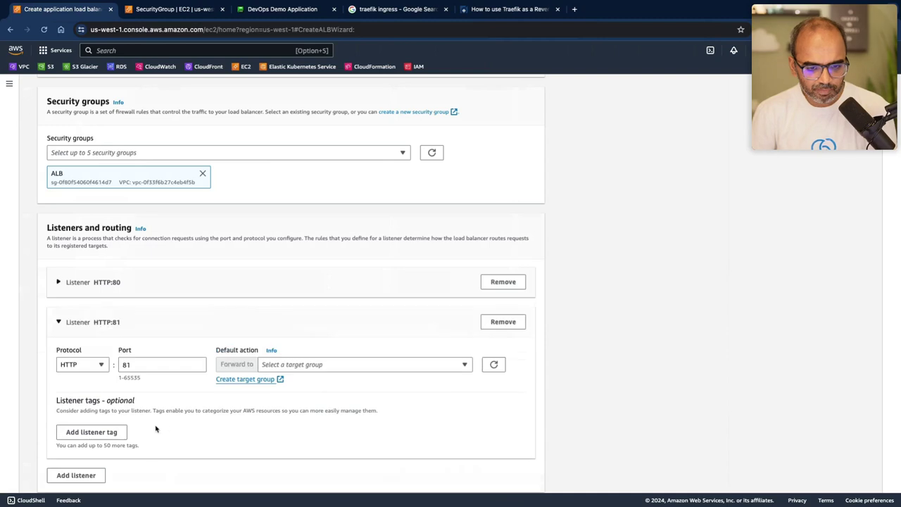
left_click(516, 323)
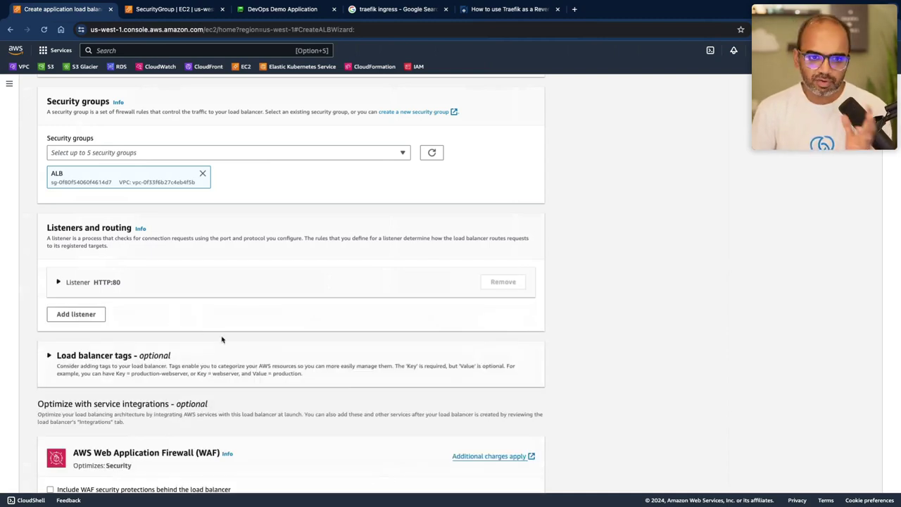
left_click(59, 282)
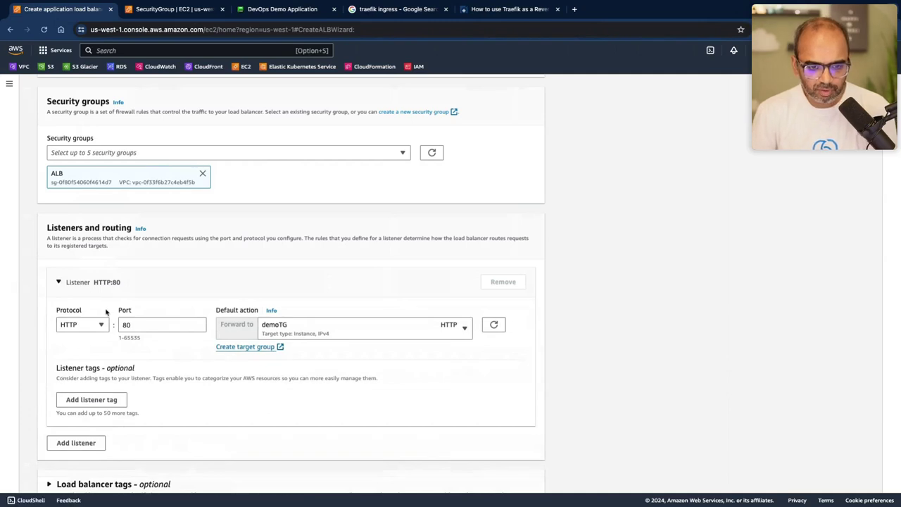
Review the optional service integrations and configuration summary, and create the load balancer.
scroll(193, 373, "down", 5)
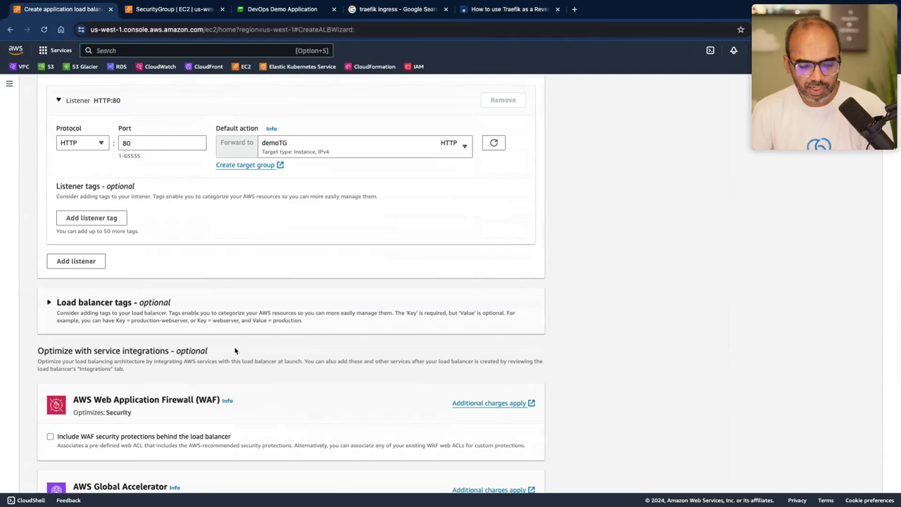
scroll(235, 350, "down", 2)
scroll(235, 350, "down", 6)
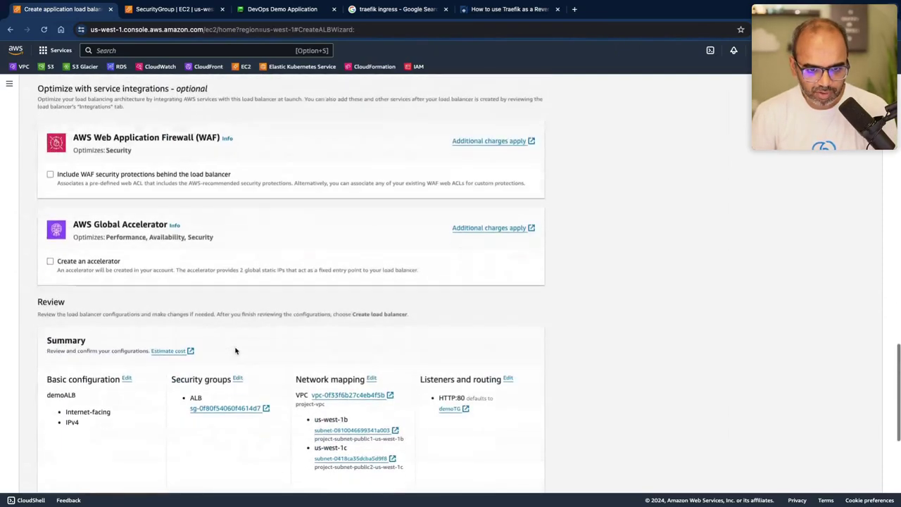
scroll(235, 350, "down", 6)
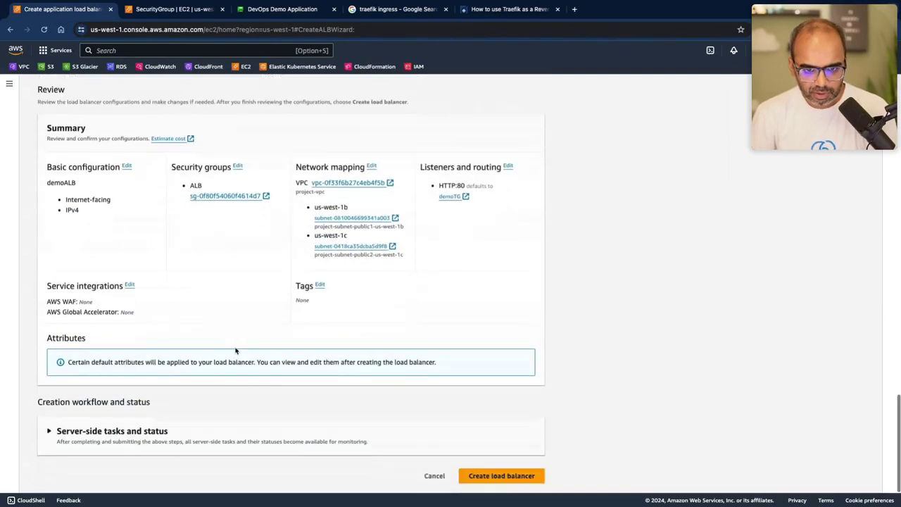
left_click(502, 475)
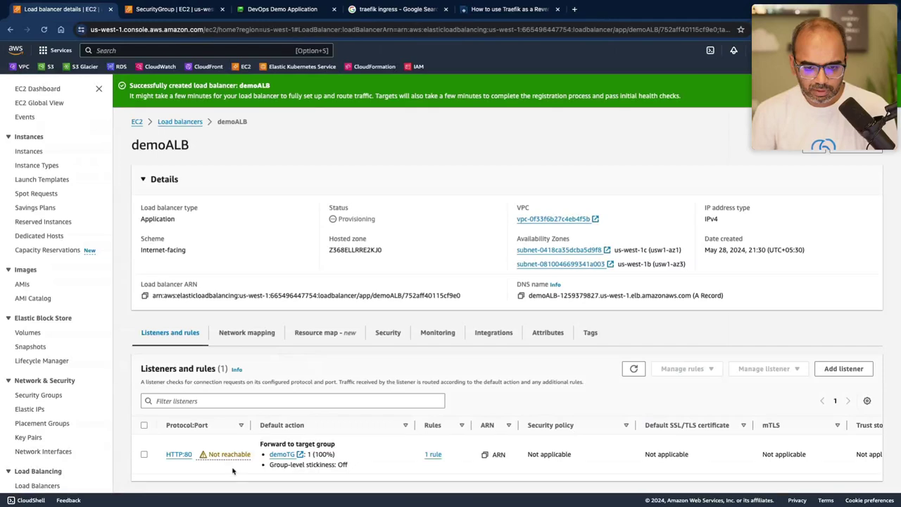
Examine demoALB's network mapping, resource map, and listeners and rules, including how its listener connects to the targets.
left_click(236, 332)
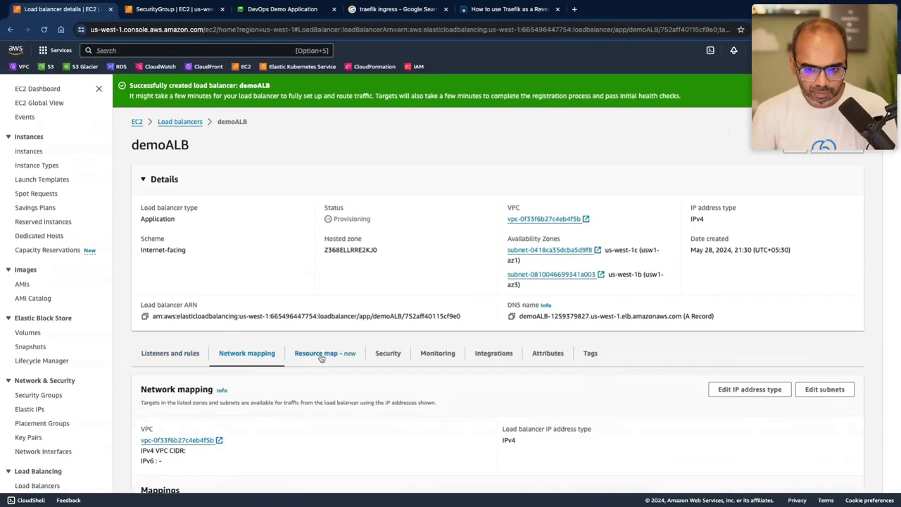
left_click(322, 336)
scroll(414, 376, "down", 1)
scroll(414, 375, "down", 1)
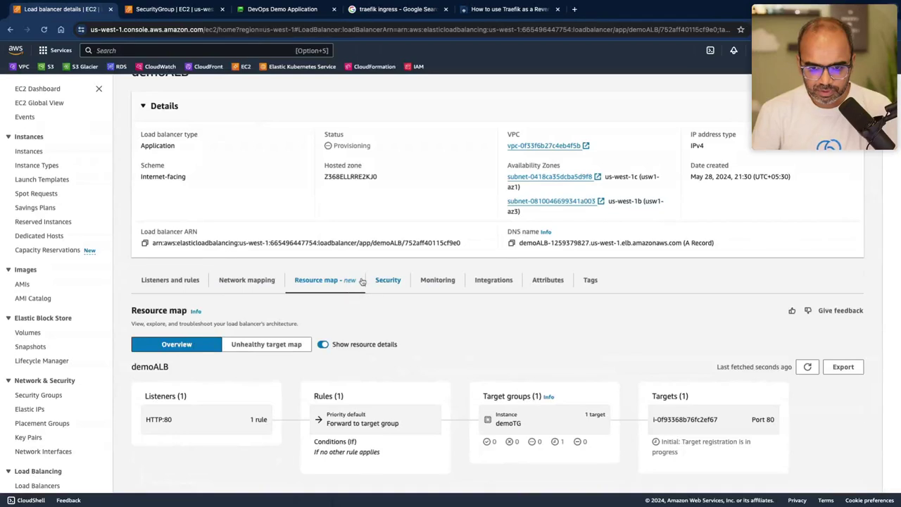
left_click(169, 281)
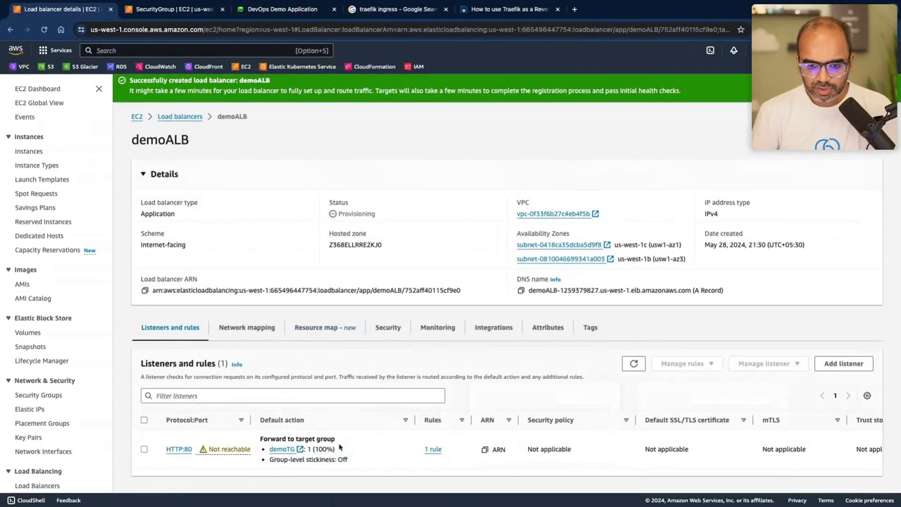
left_click(626, 366)
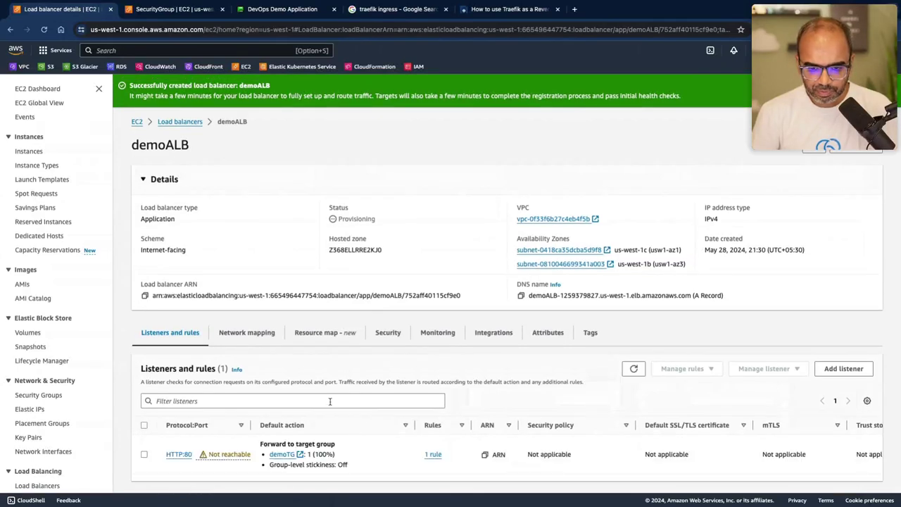
left_click(257, 336)
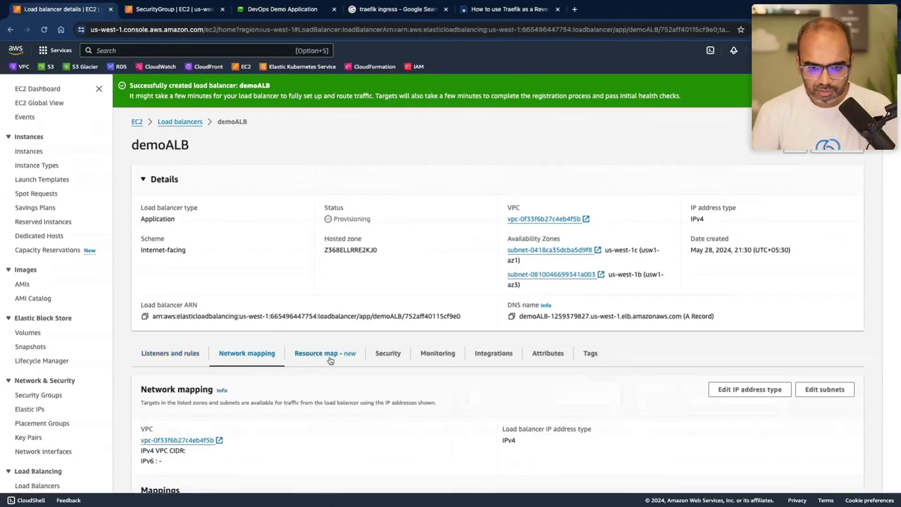
left_click(330, 360)
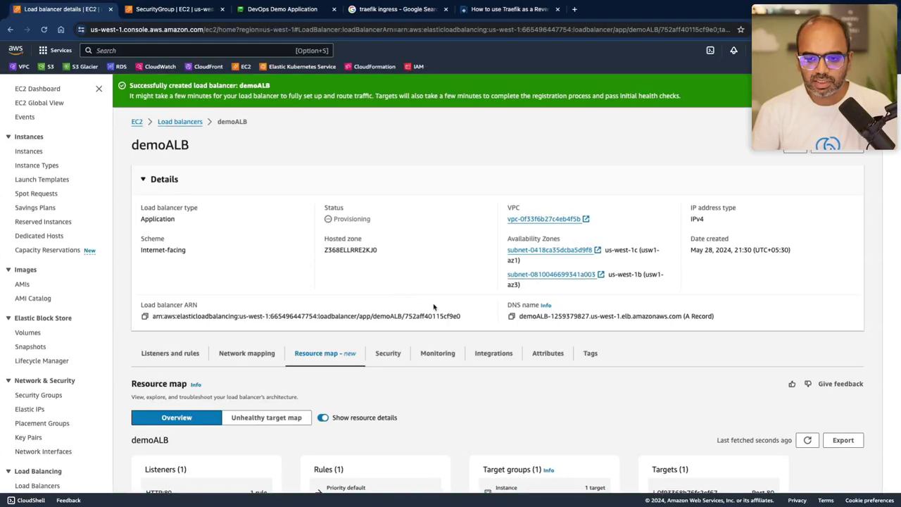
left_click(794, 150)
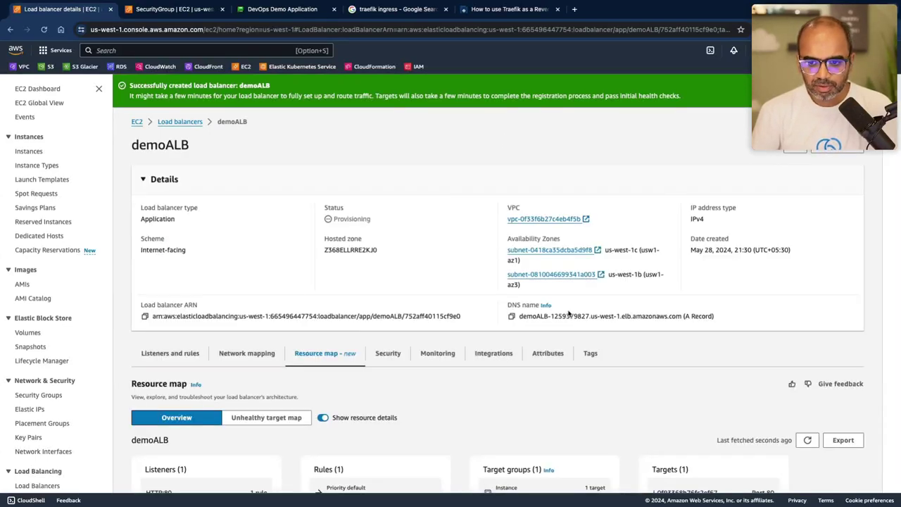
Copy demoALB's DNS name and load it in a new browser tab.
left_click(512, 317)
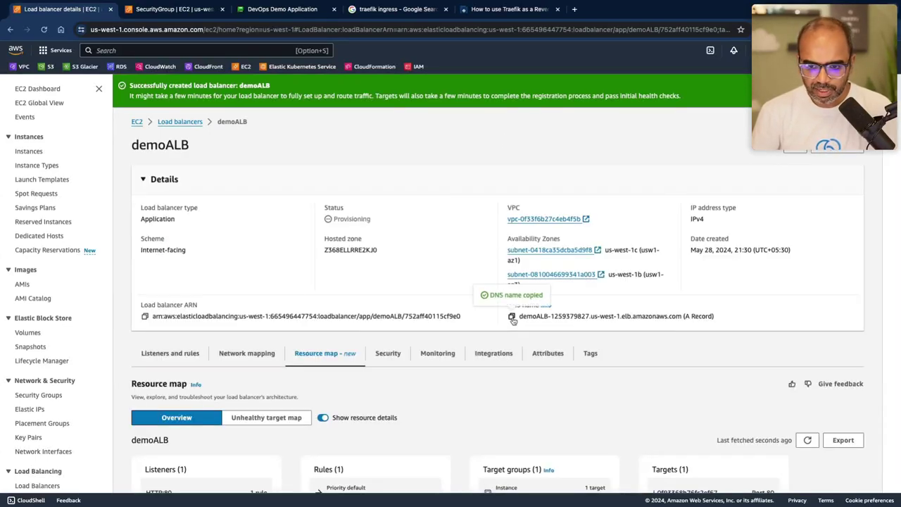
left_click(575, 9)
key("ctrl+v")
key("Return")
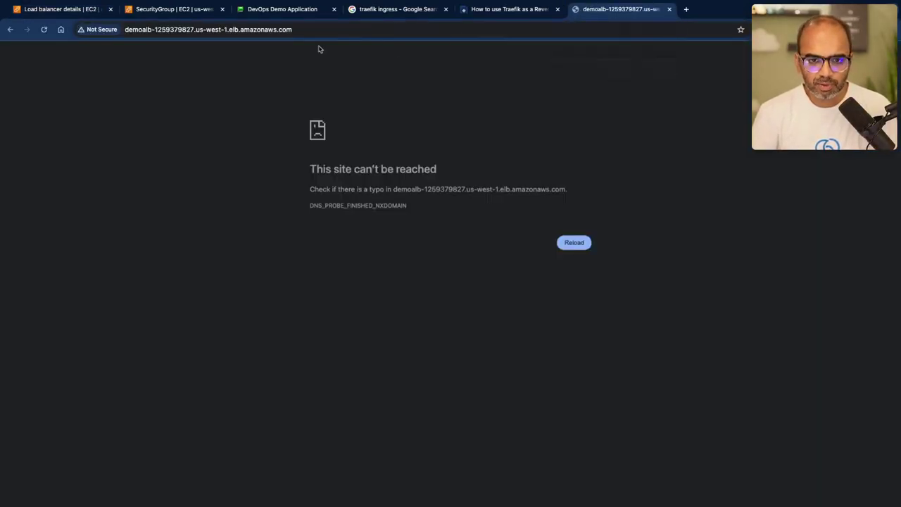
Check the Auto Scaling group part of the whiteboard diagram, and start creating an Auto Scaling group in EC2.
left_click(190, 9)
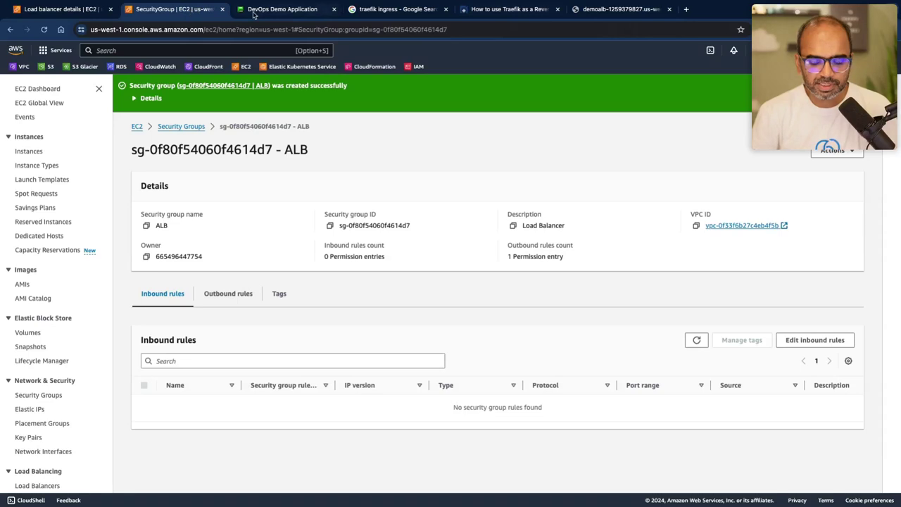
key("super+Tab")
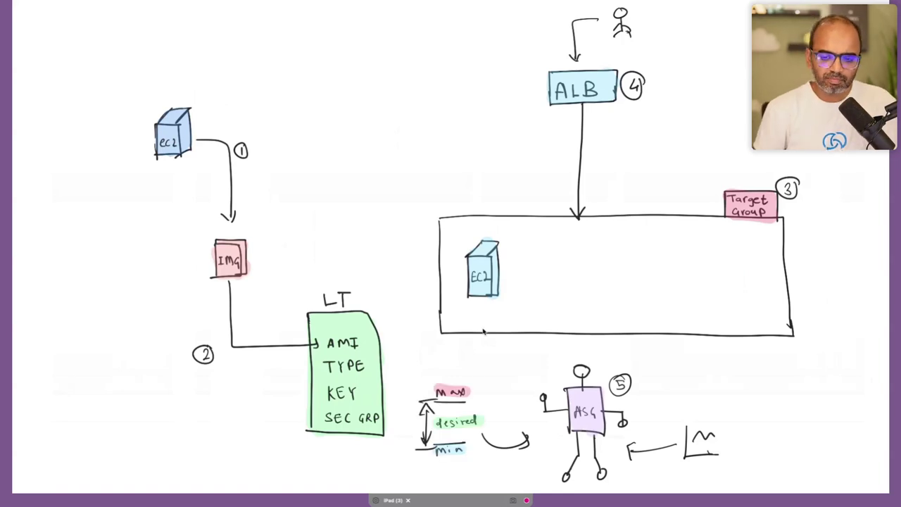
mouse_move(584, 502)
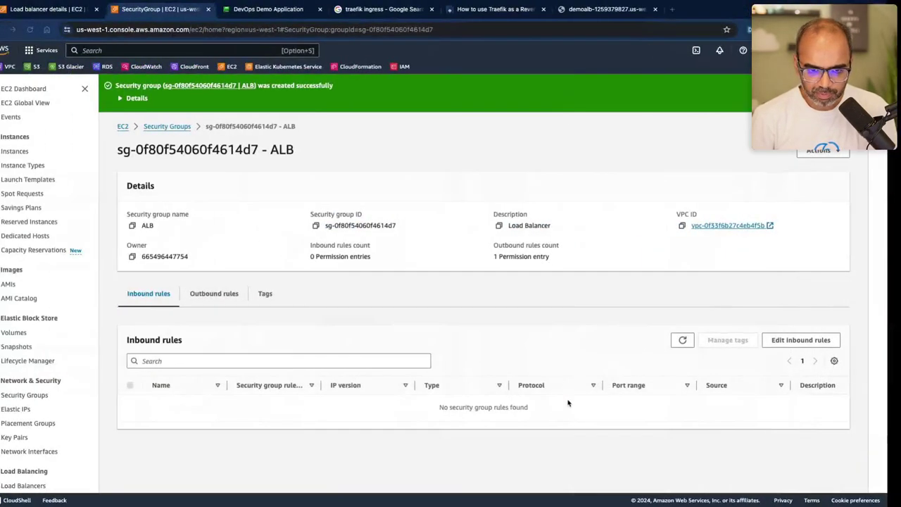
scroll(31, 423, "down", 4)
left_click(45, 436)
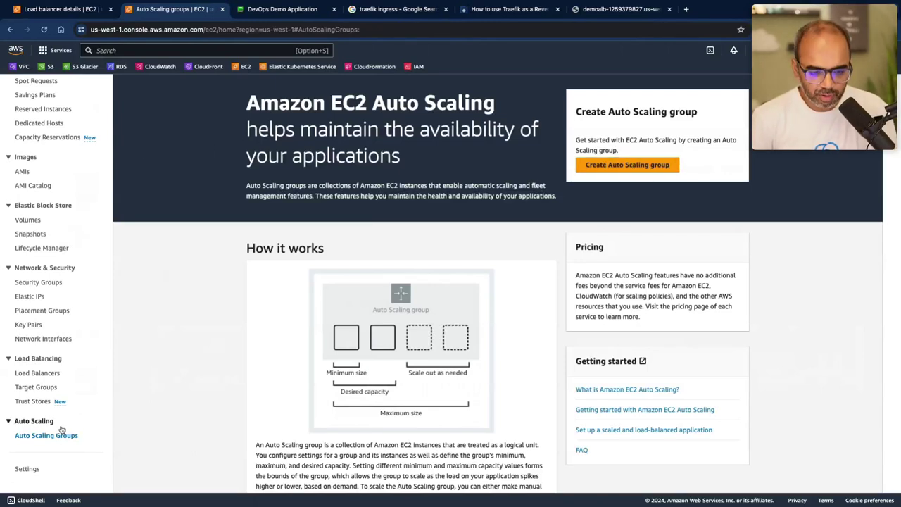
left_click(622, 167)
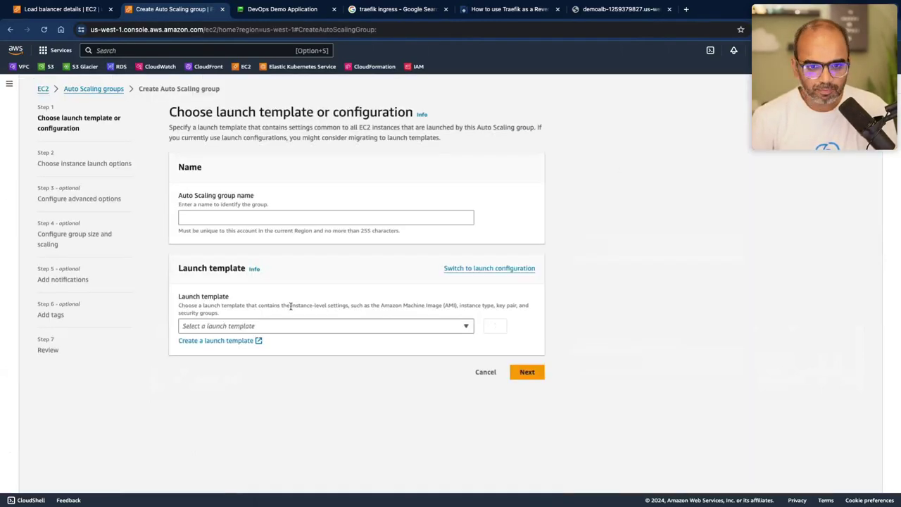
Name the Auto Scaling group demoASG, select the web launch template, review its details, and continue to the instance launch options.
left_click(257, 219)
type("demoASG")
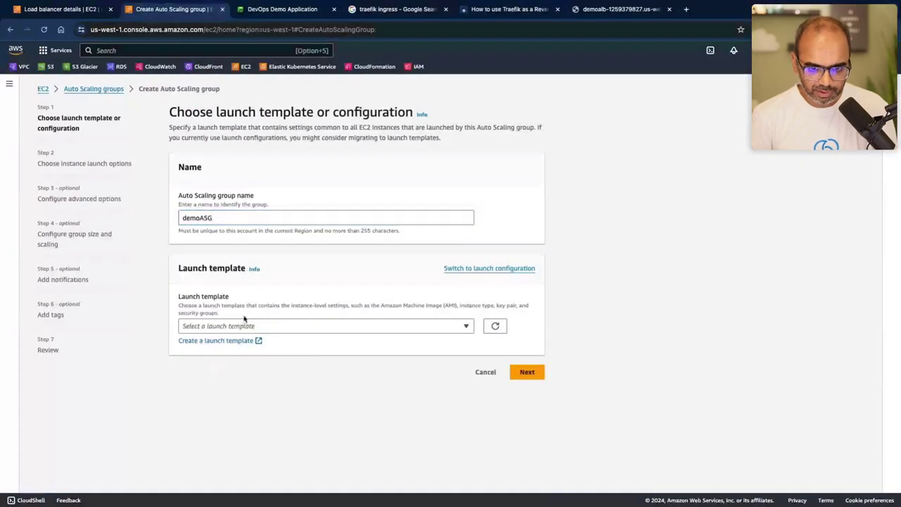
left_click(247, 325)
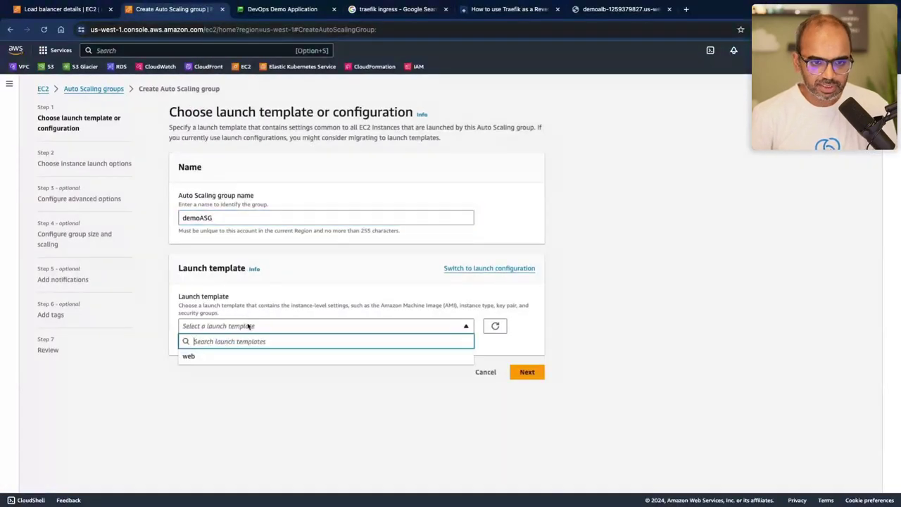
left_click(188, 356)
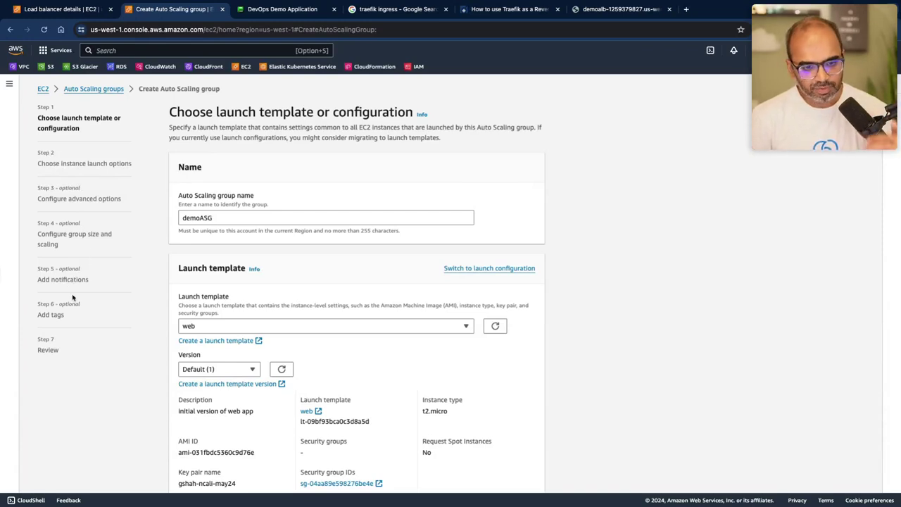
scroll(72, 296, "down", 1)
scroll(147, 335, "down", 3)
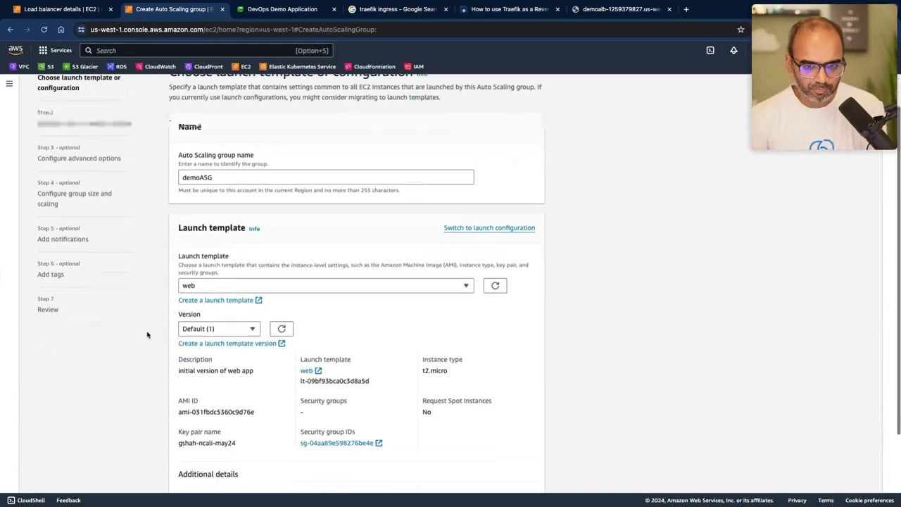
scroll(171, 339, "up", 2)
scroll(217, 268, "up", 1)
scroll(225, 282, "down", 4)
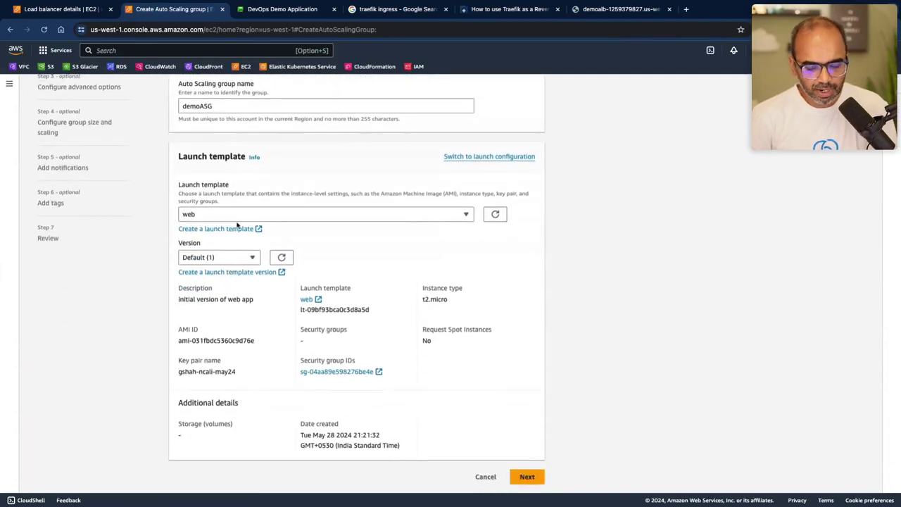
left_click(534, 475)
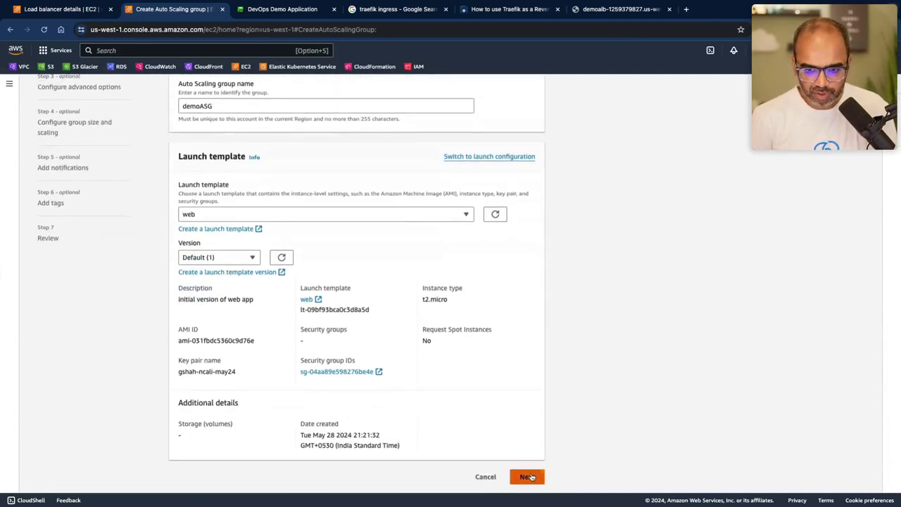
Set the network to project-vpc with the subnets project-subnet-public2-us-west-1c and project-subnet-public1-us-west-1b.
scroll(211, 334, "down", 1)
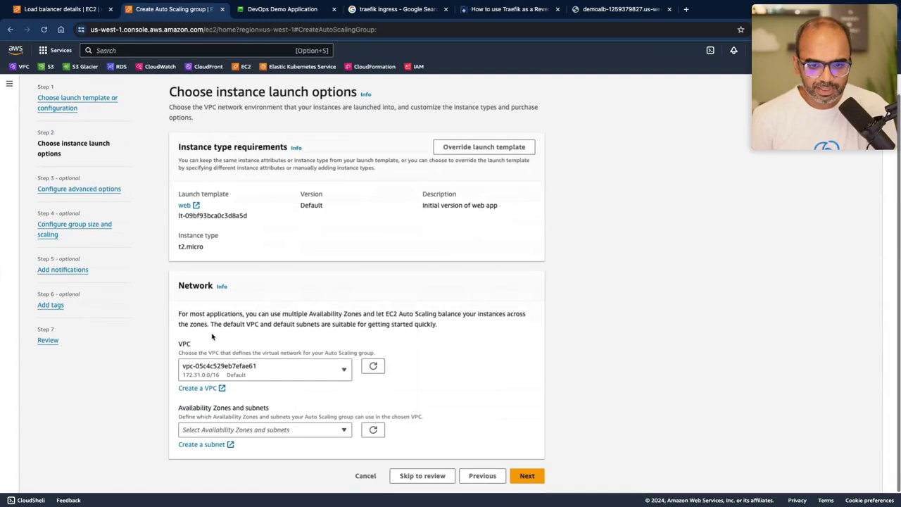
left_click(279, 375)
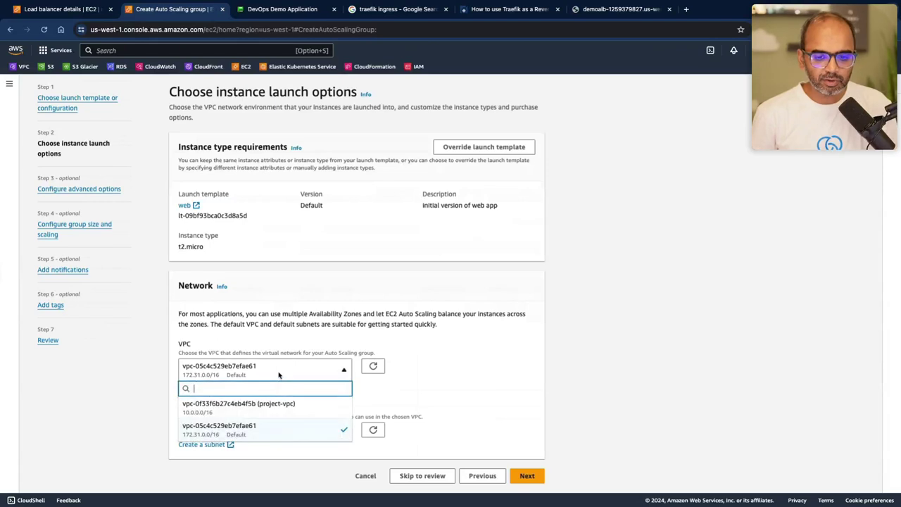
left_click(278, 413)
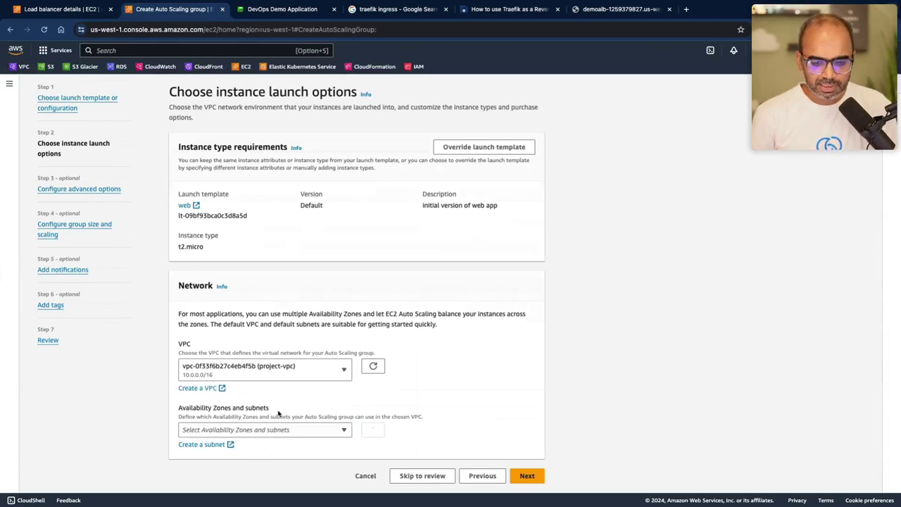
left_click(338, 433)
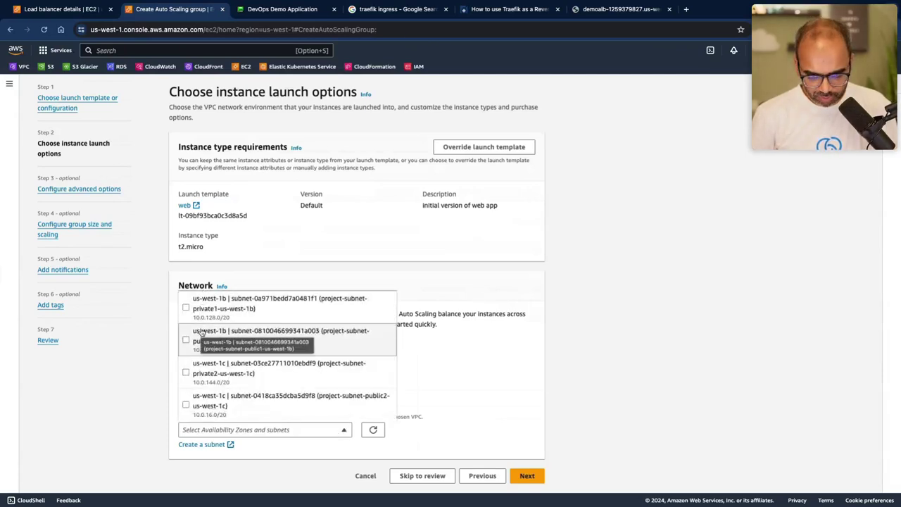
left_click(186, 404)
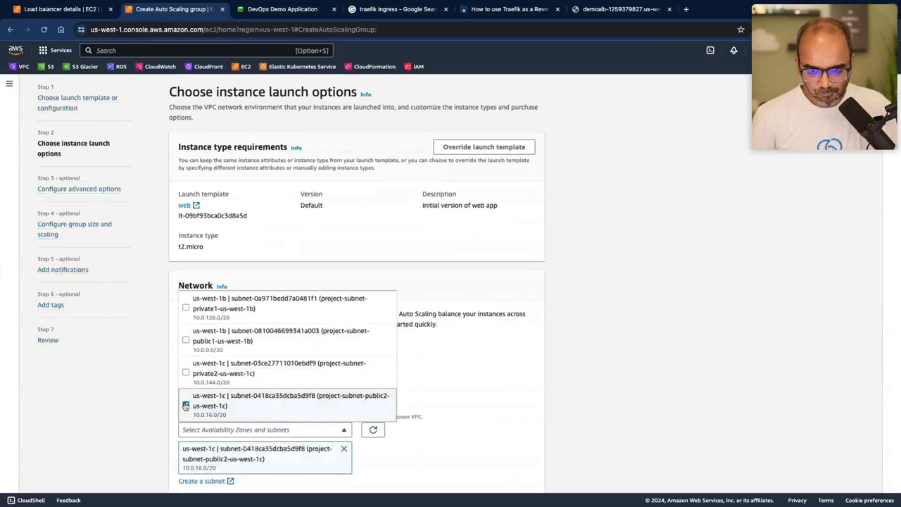
left_click(186, 340)
left_click(504, 388)
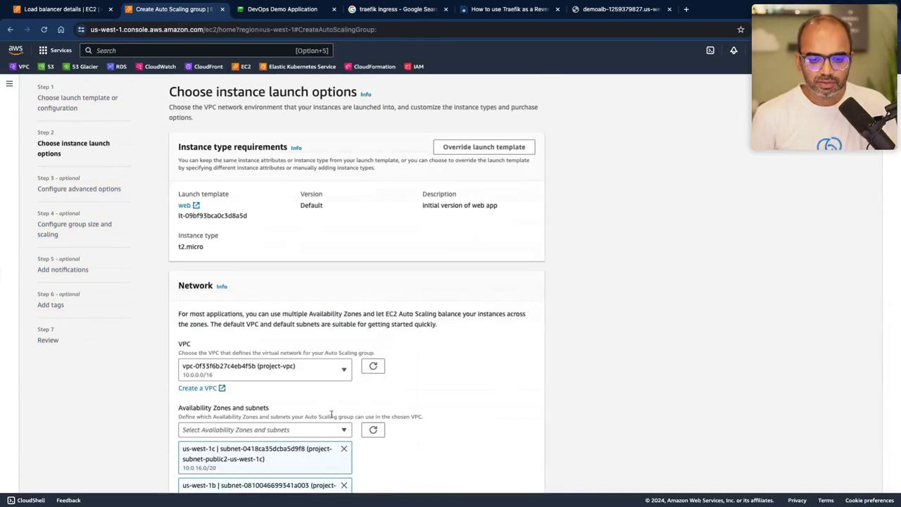
scroll(331, 414, "down", 2)
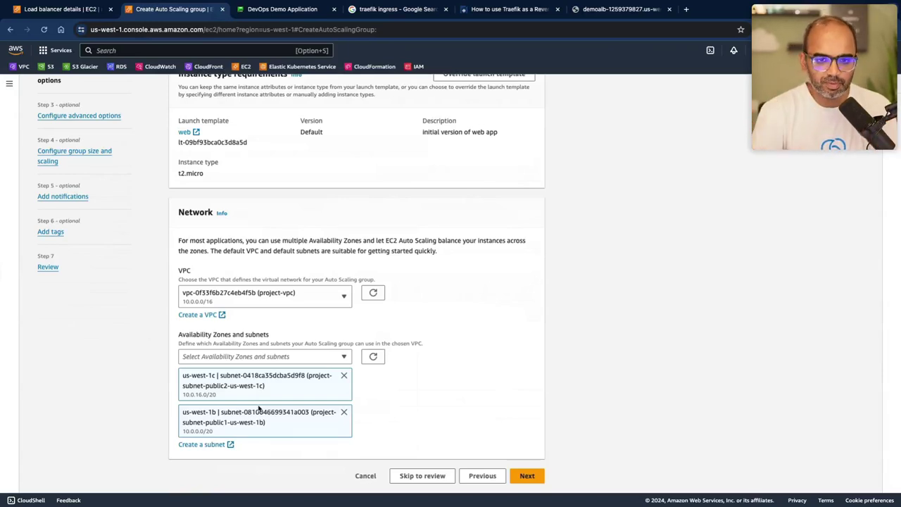
scroll(480, 414, "up", 2)
Override the launch template with manually added instance types, giving t2.micro a weight of 5 and t2.small a weight of 10.
scroll(480, 414, "down", 1)
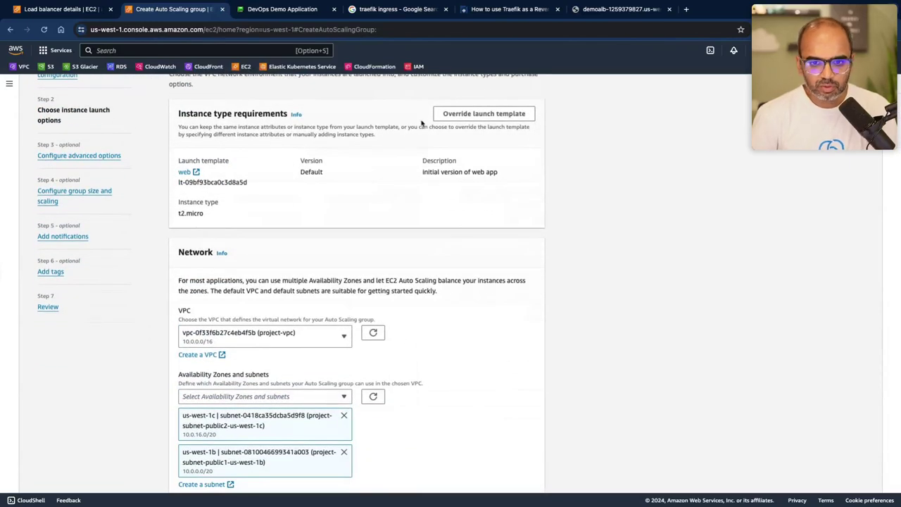
left_click(463, 116)
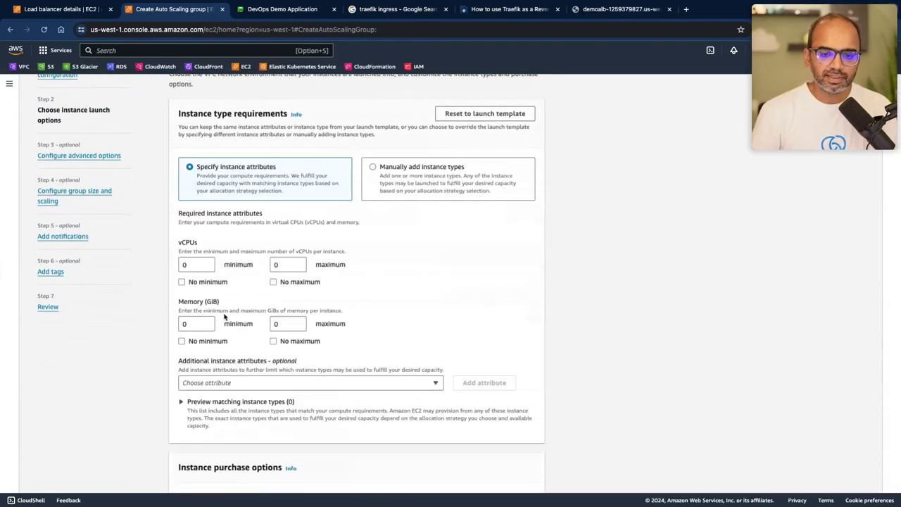
left_click(392, 193)
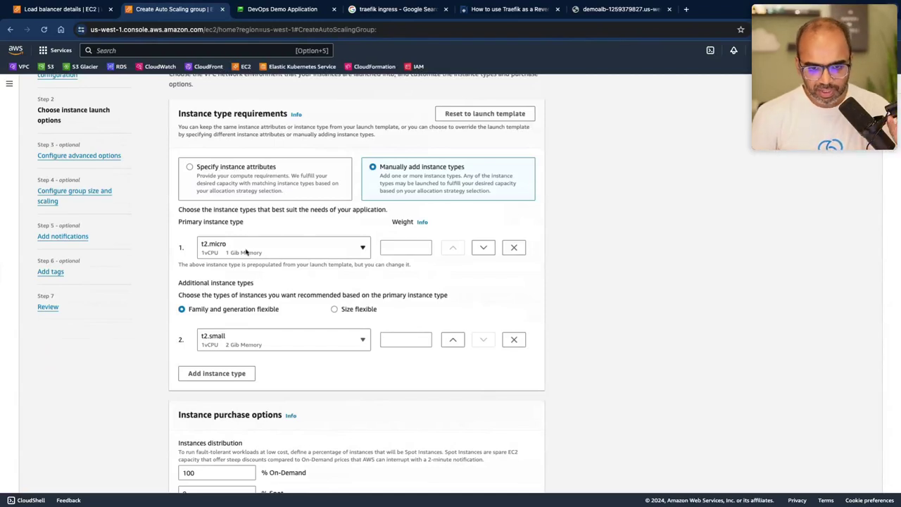
left_click(411, 248)
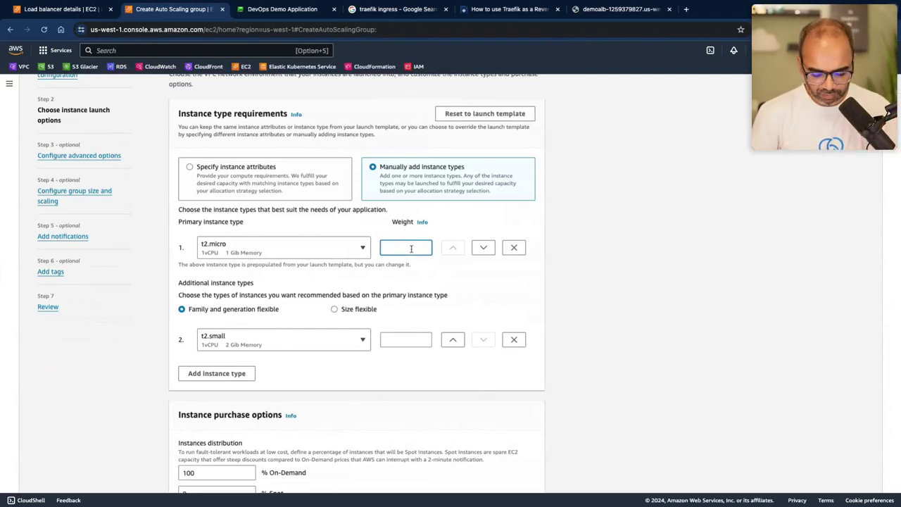
type("1")
left_click(383, 339)
type("10")
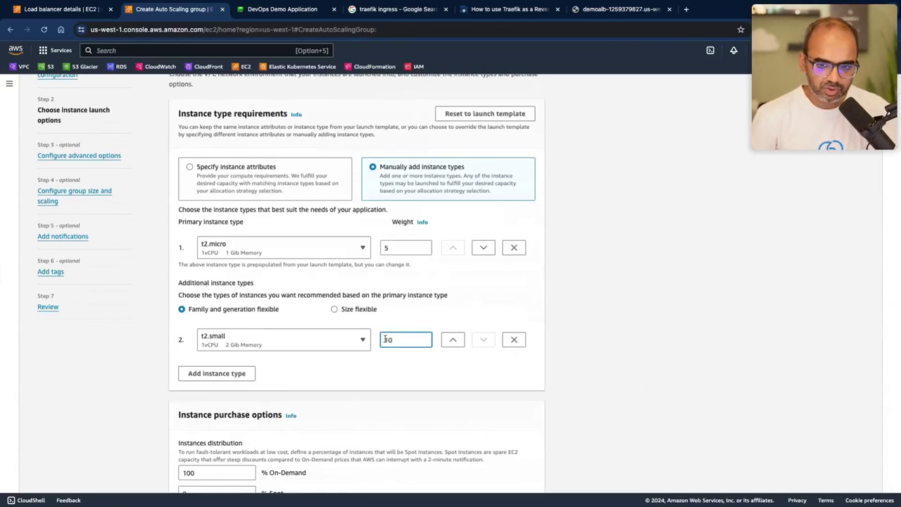
Add c1.medium as a third instance type with a weight of 20, and reset the instance type requirements to the launch template.
left_click(216, 374)
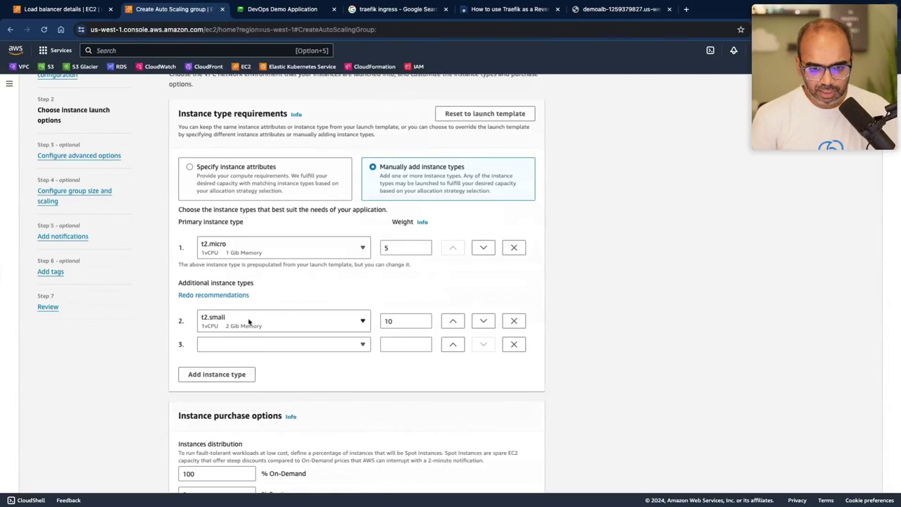
left_click(247, 344)
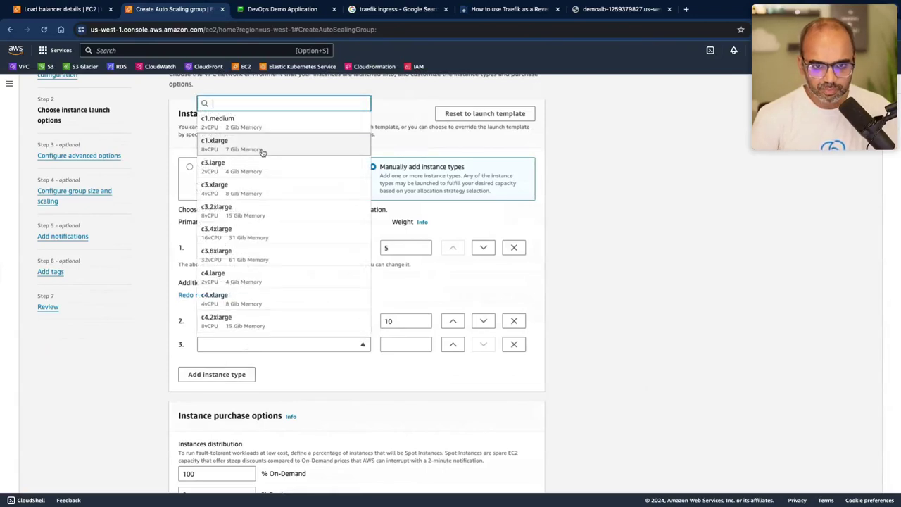
left_click(263, 126)
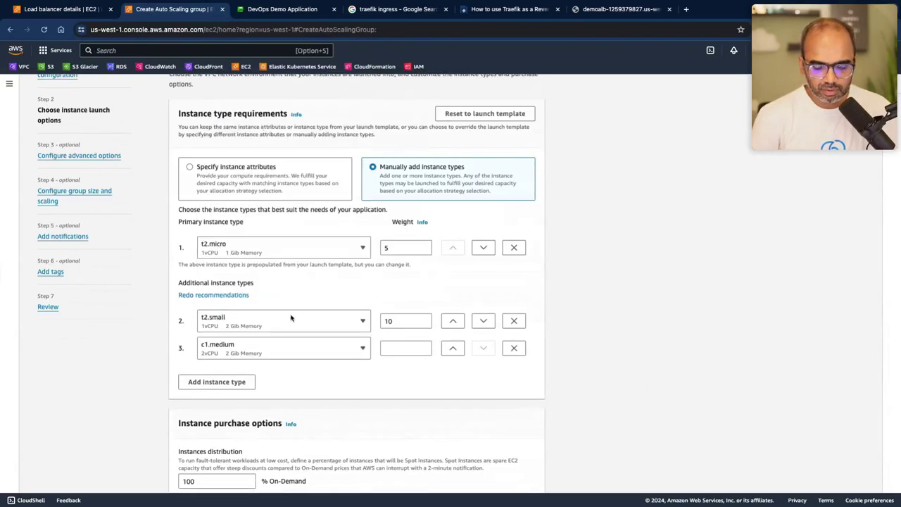
left_click(400, 350)
type("20")
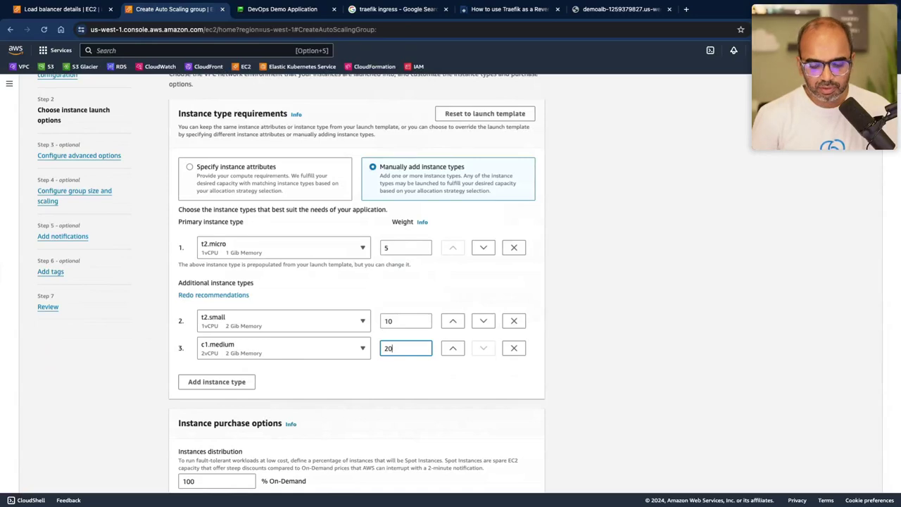
left_click(391, 370)
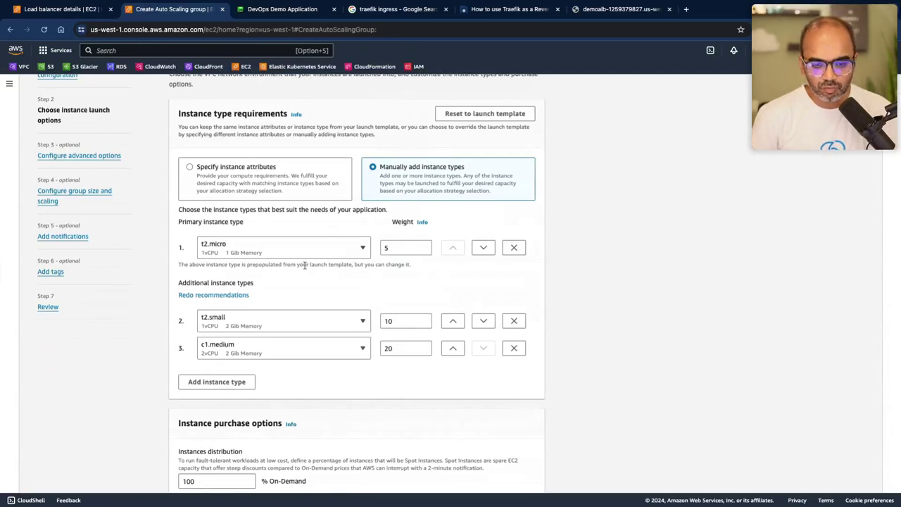
left_click(397, 348)
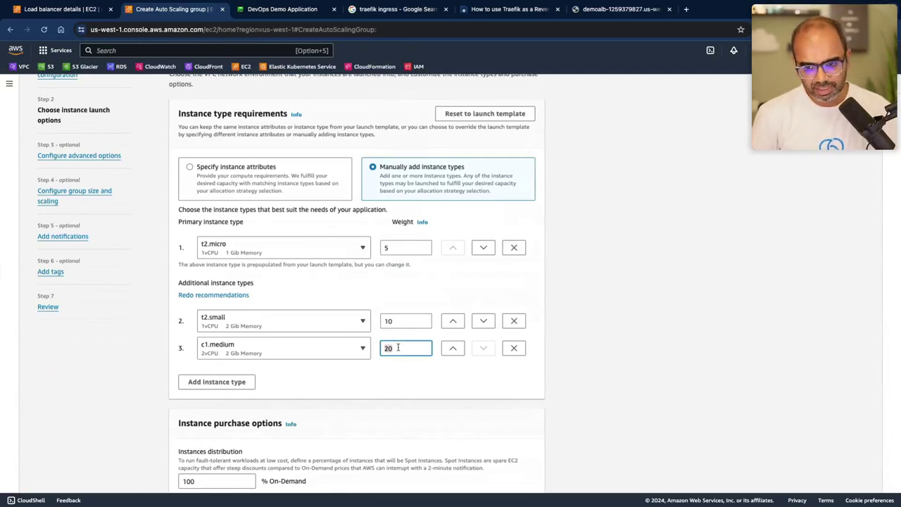
left_click(483, 114)
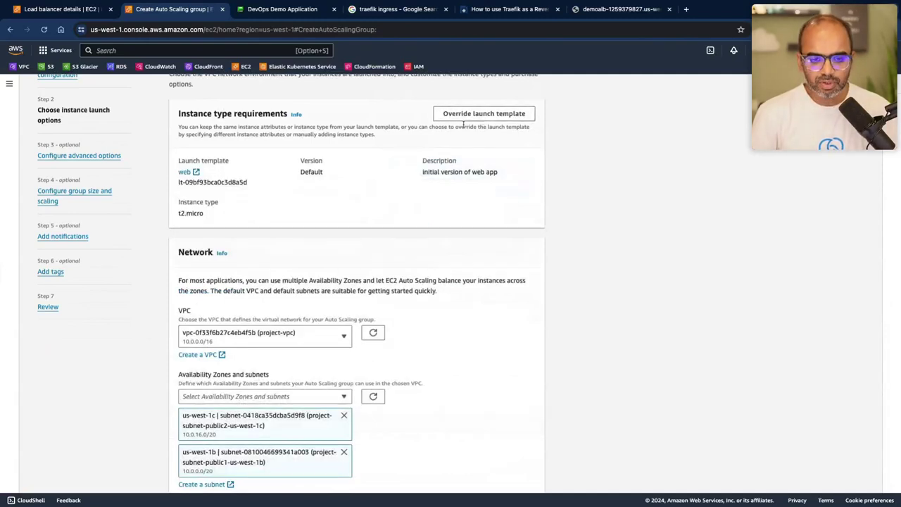
Continue to the advanced options and attach the group to an existing load balancer through the demoTG target group.
left_click_drag(179, 214, 204, 214)
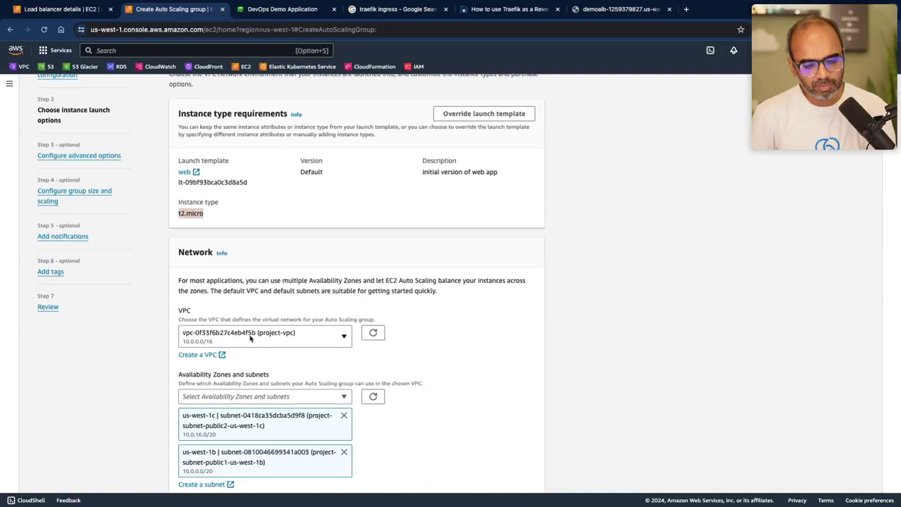
scroll(243, 338, "down", 1)
scroll(249, 339, "down", 1)
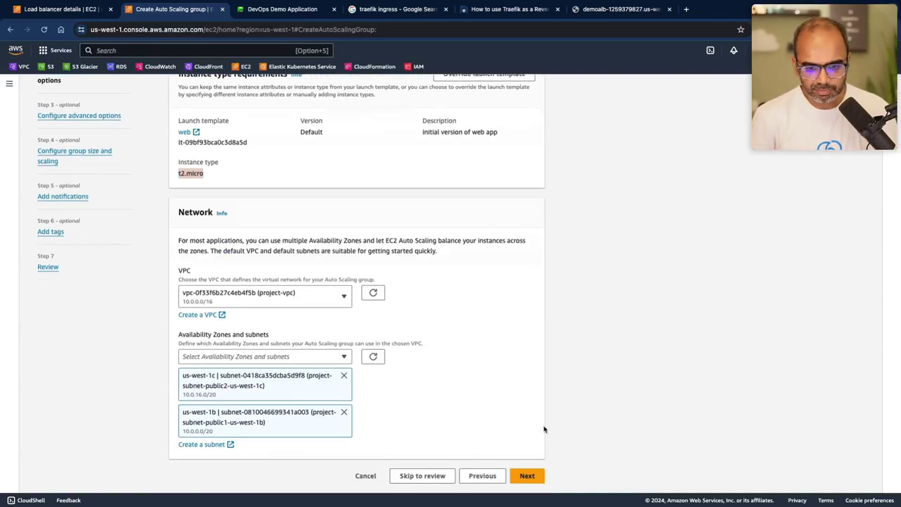
left_click(531, 478)
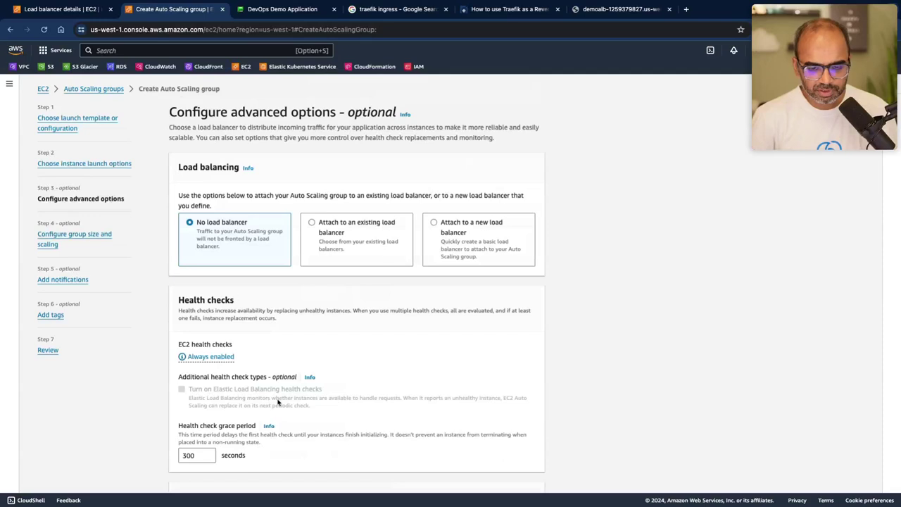
left_click(326, 231)
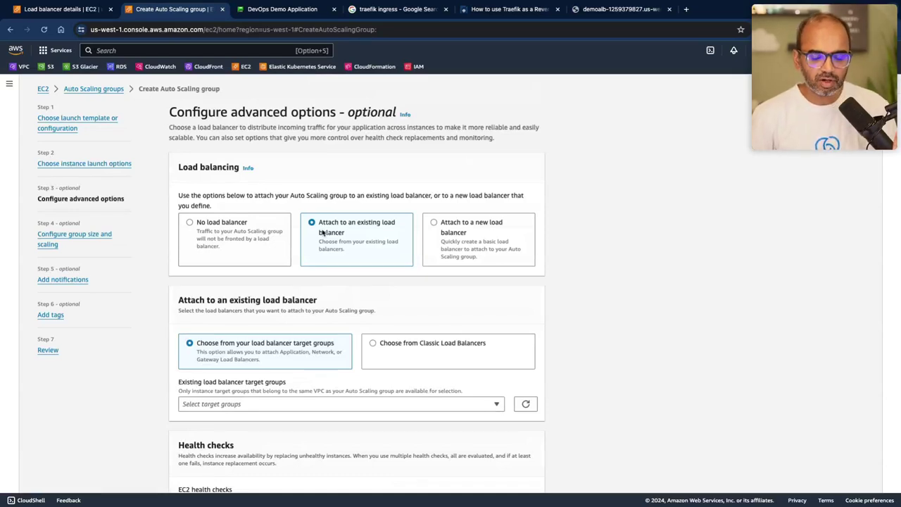
left_click(289, 405)
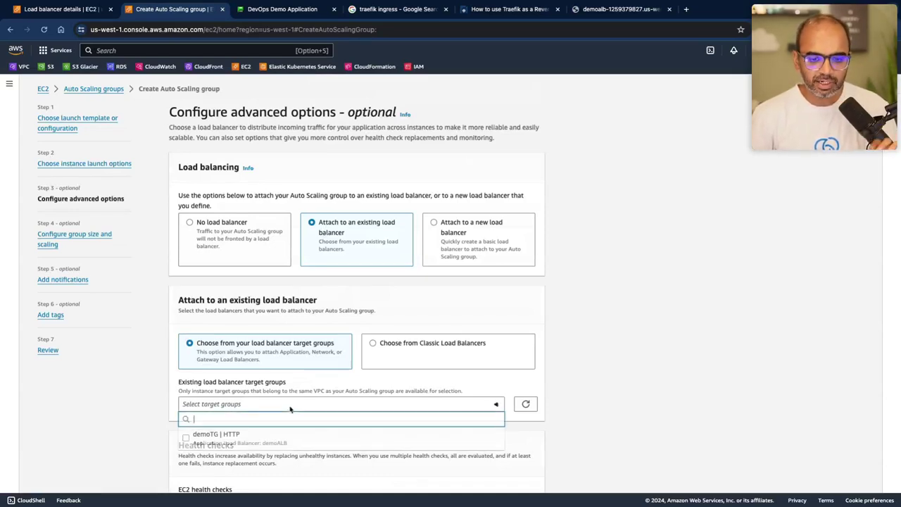
left_click(280, 440)
Check the whiteboard diagram, and continue to the group size and scaling options with the default health checks and additional settings.
key("ctrl+Right")
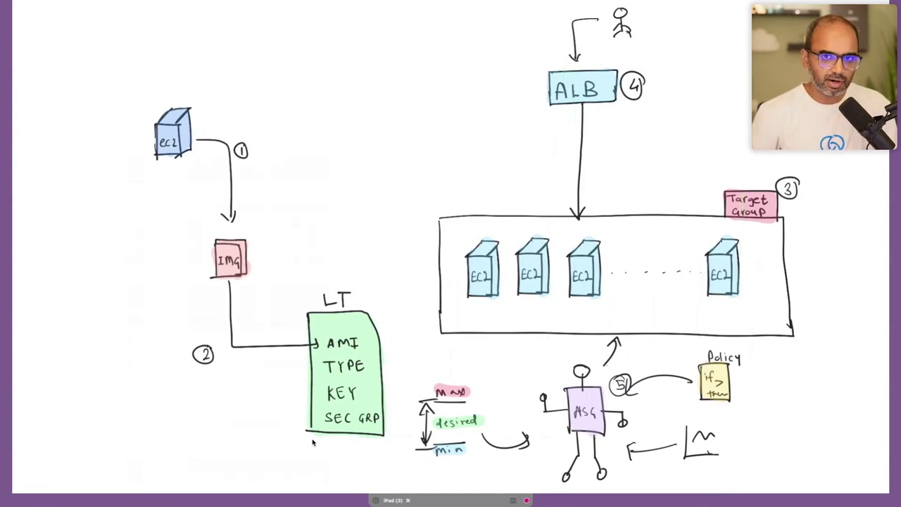
key("ctrl+Right")
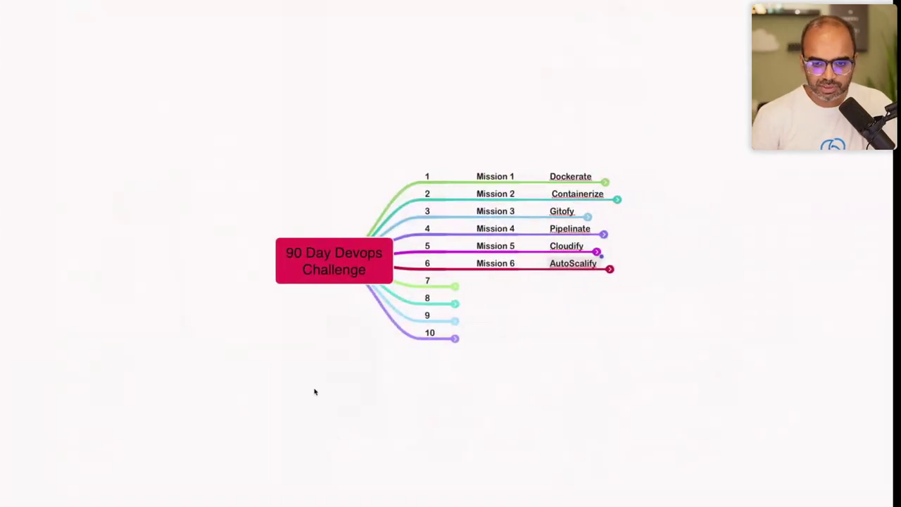
key("ctrl+Left")
key("ctrl+Left")
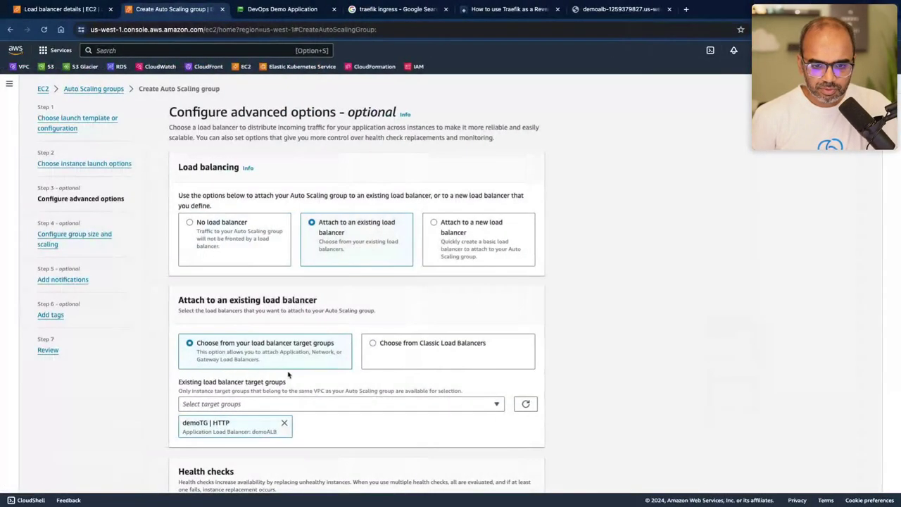
scroll(300, 364, "down", 2)
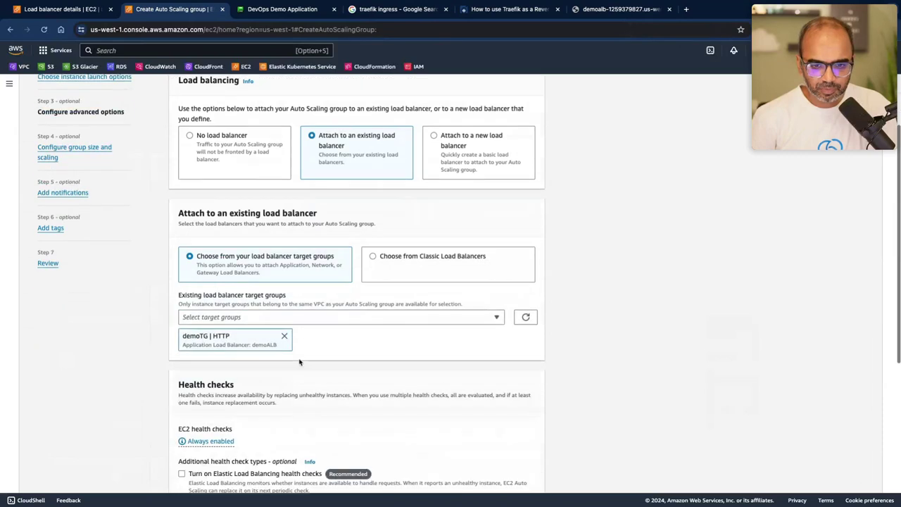
scroll(210, 381, "down", 5)
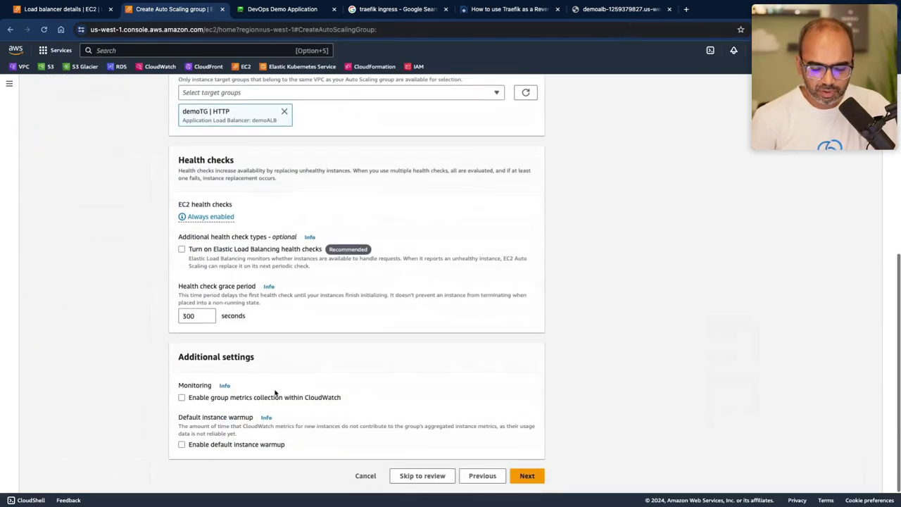
left_click(527, 476)
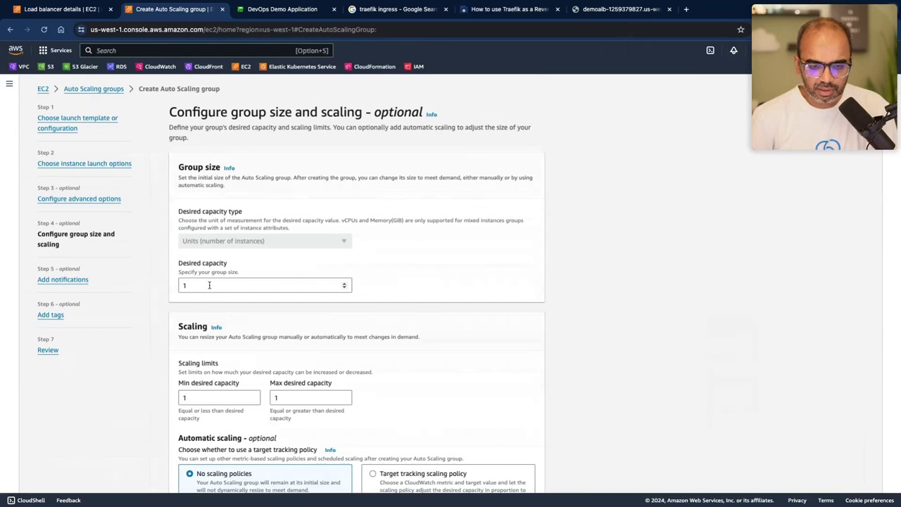
Check the min, desired and max limits on the whiteboard, and set the maximum desired capacity to 5 and the desired capacity to 2.
key("ctrl+Right")
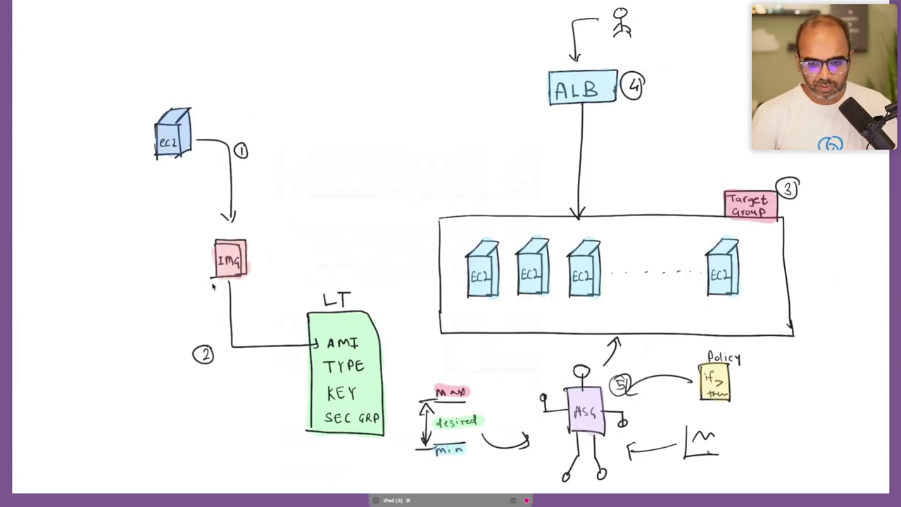
key("ctrl+Left")
left_click(217, 288)
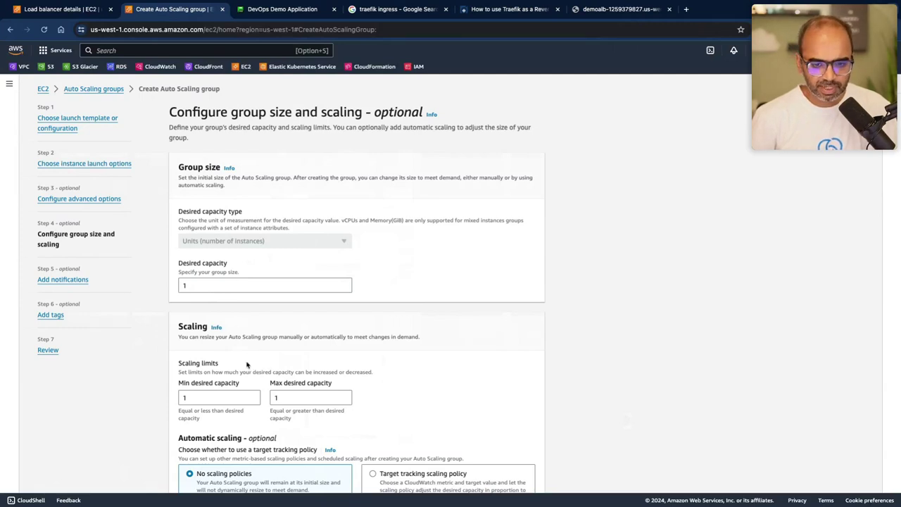
scroll(248, 360, "down", 3)
left_click(290, 285)
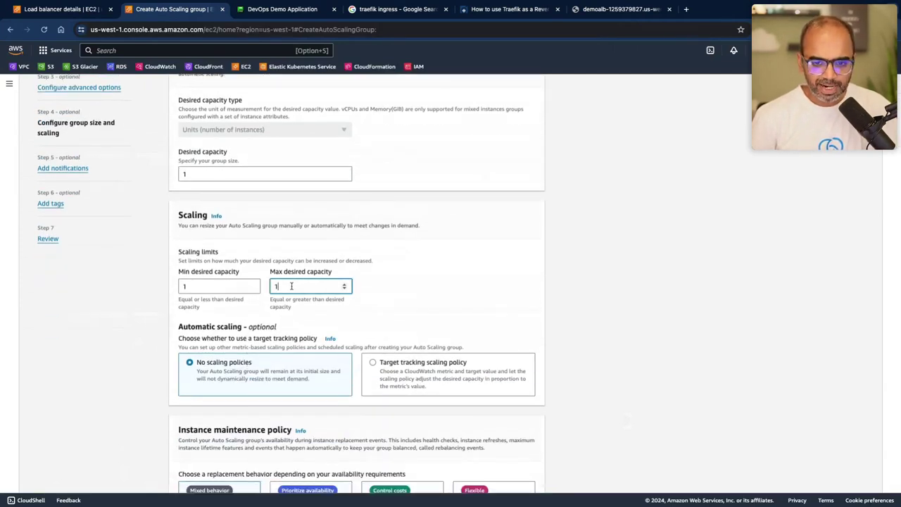
type("5")
left_click(228, 169)
type("2")
left_click(489, 255)
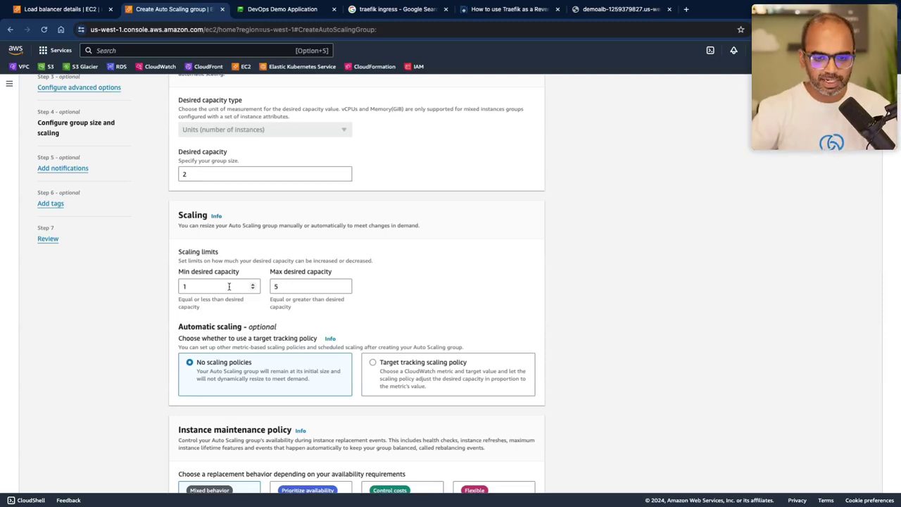
scroll(229, 355, "down", 3)
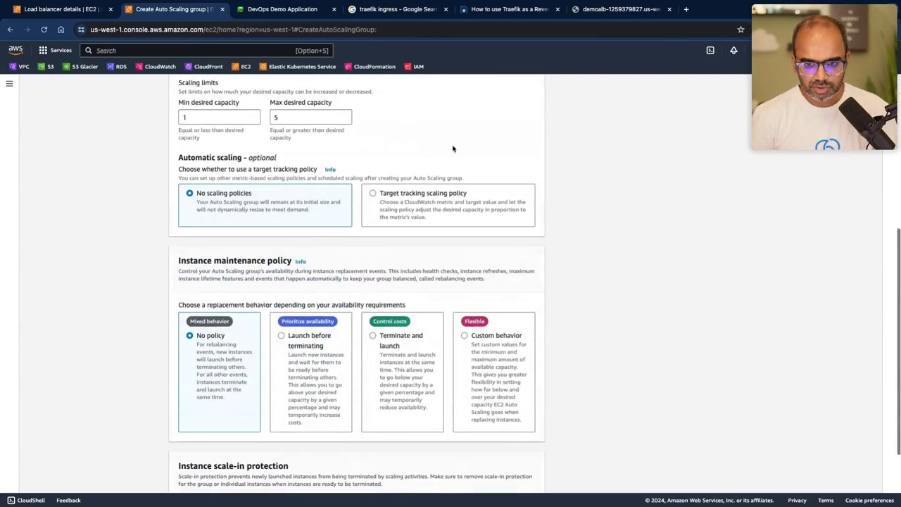
Enable a target tracking scaling policy that uses Application Load Balancer request count per target as its metric.
left_click(422, 195)
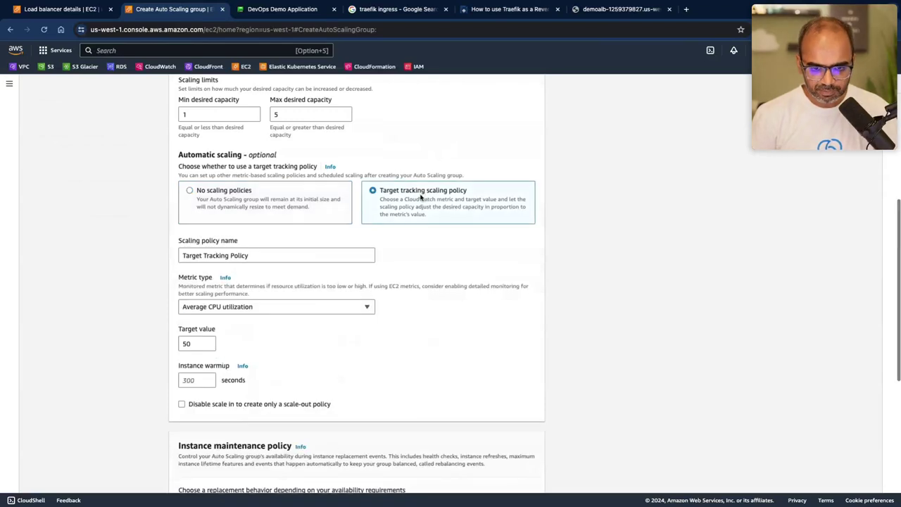
left_click(255, 307)
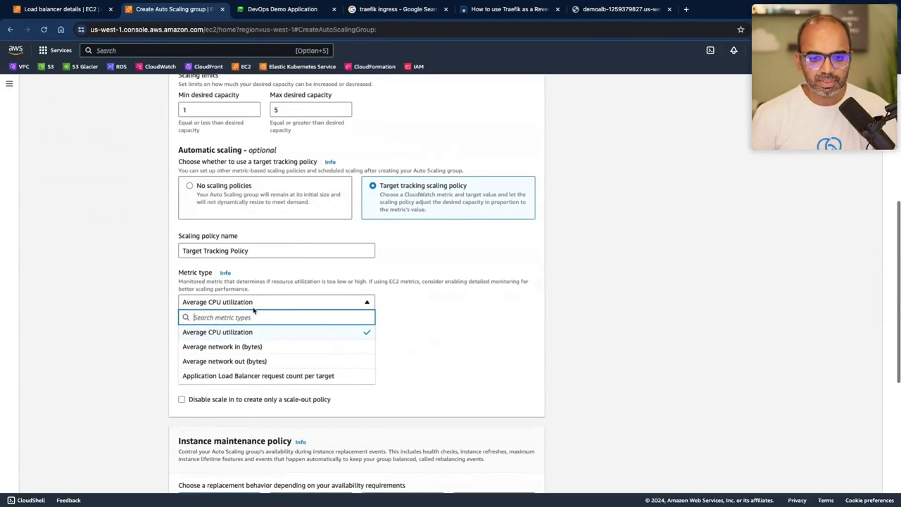
left_click(317, 375)
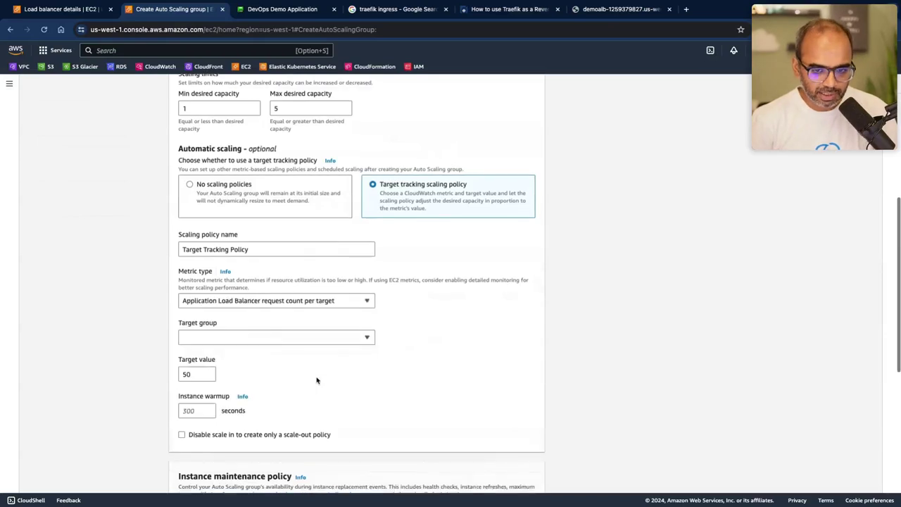
left_click(317, 303)
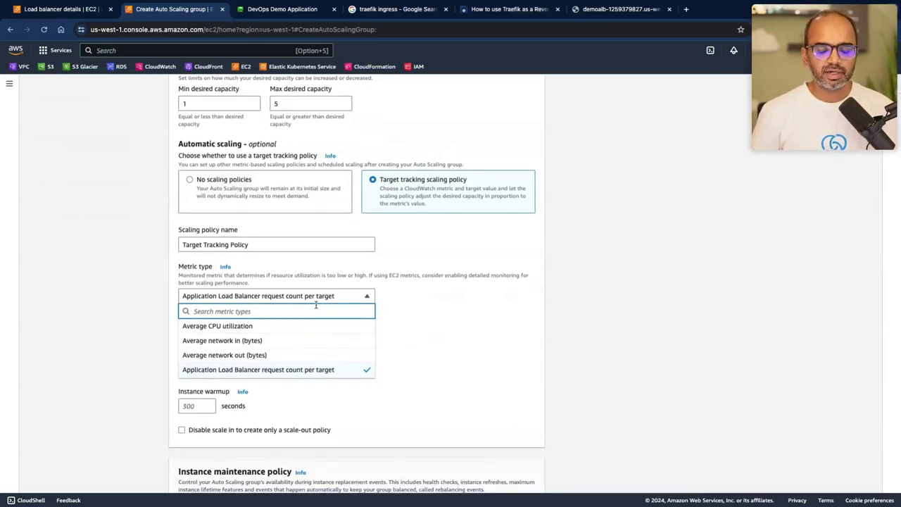
left_click(352, 377)
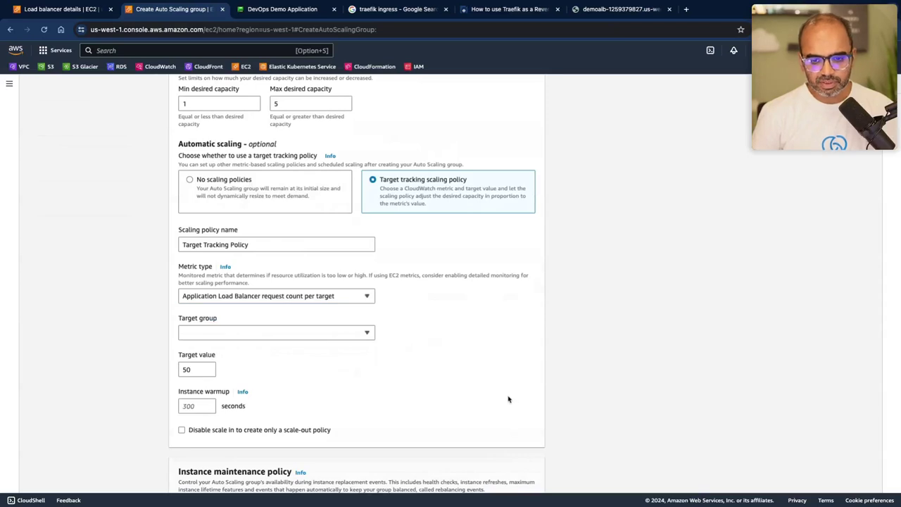
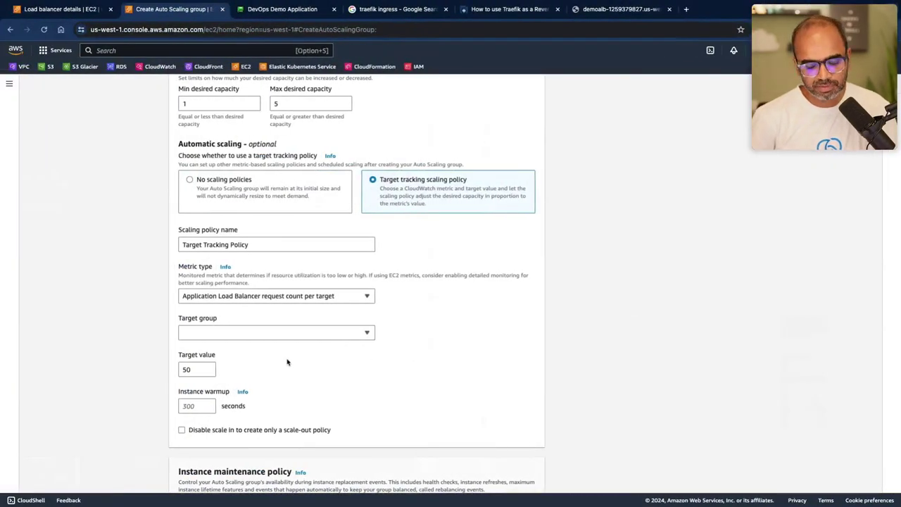
Choose demoTG as the scaling policy's target group and set the target value to 500.
left_click(247, 336)
left_click(207, 364)
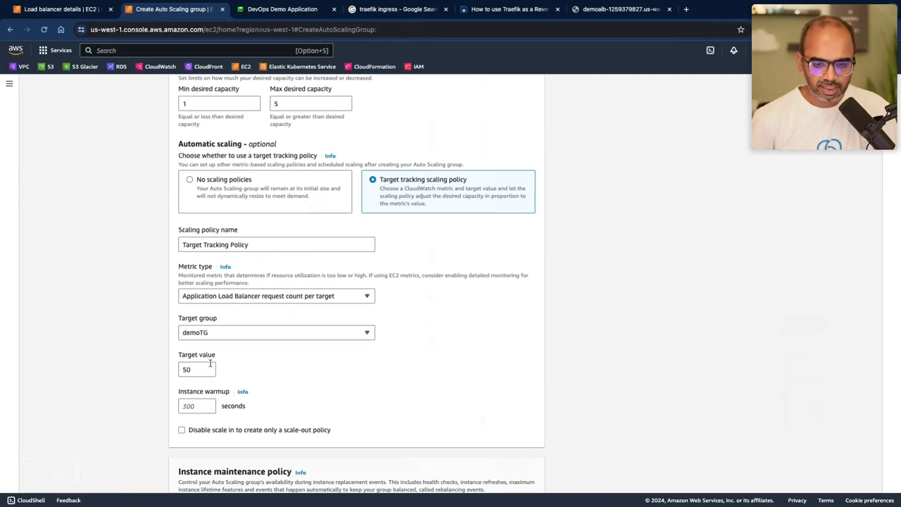
double_click(199, 373)
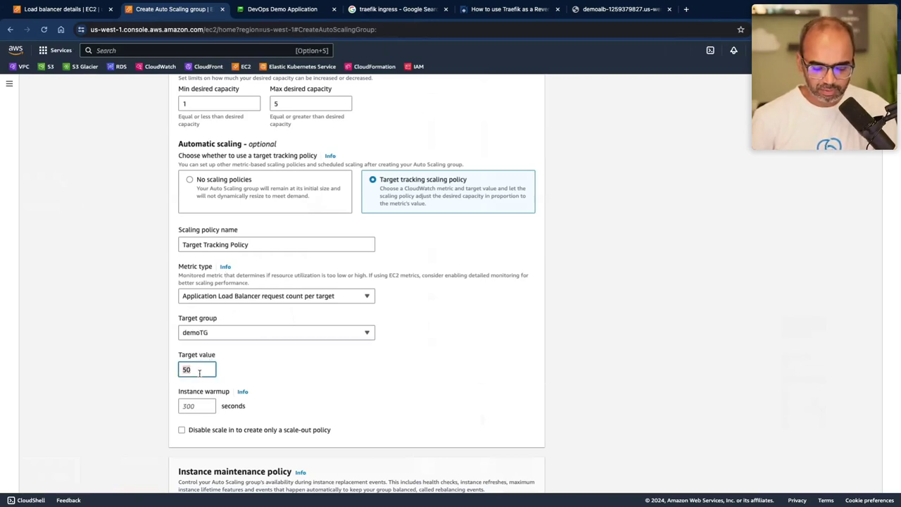
type("500")
left_click(240, 384)
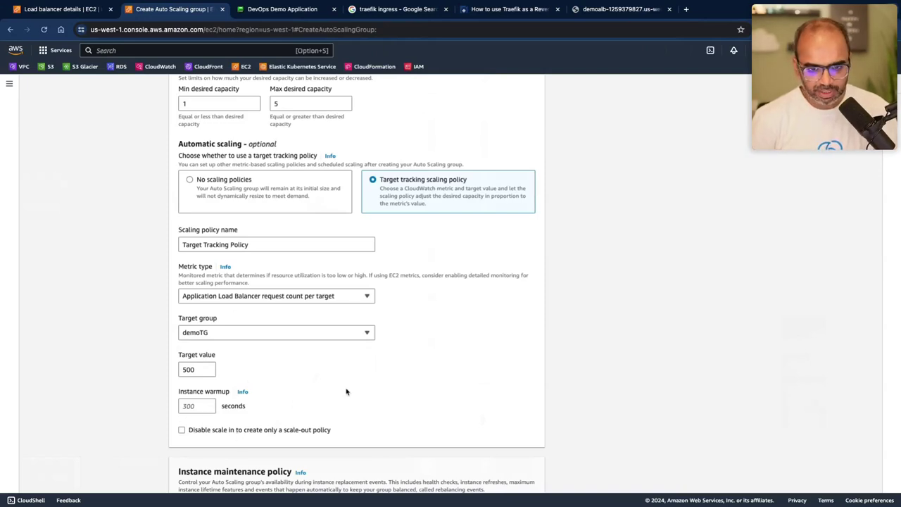
Set the scaling policy's instance warmup to 120 seconds.
left_click(195, 406)
type("120")
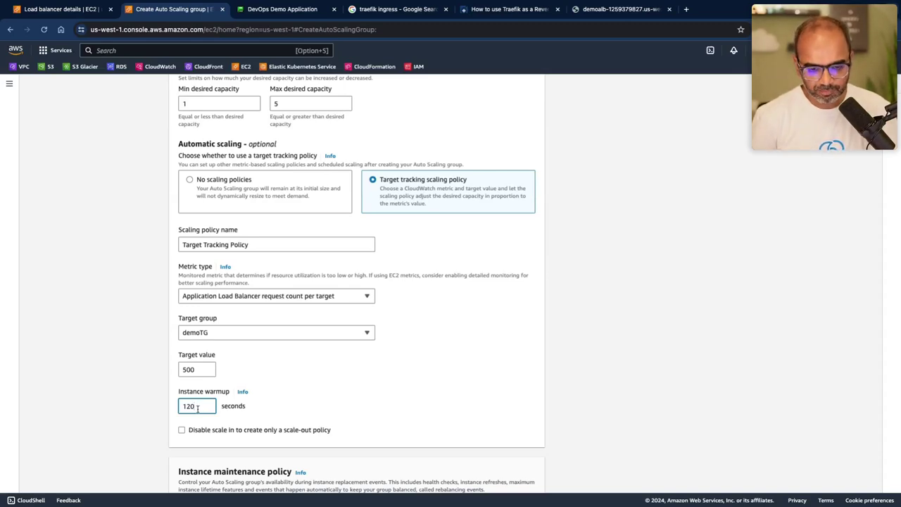
type("300")
key("BackSpace")
key("BackSpace")
type("120")
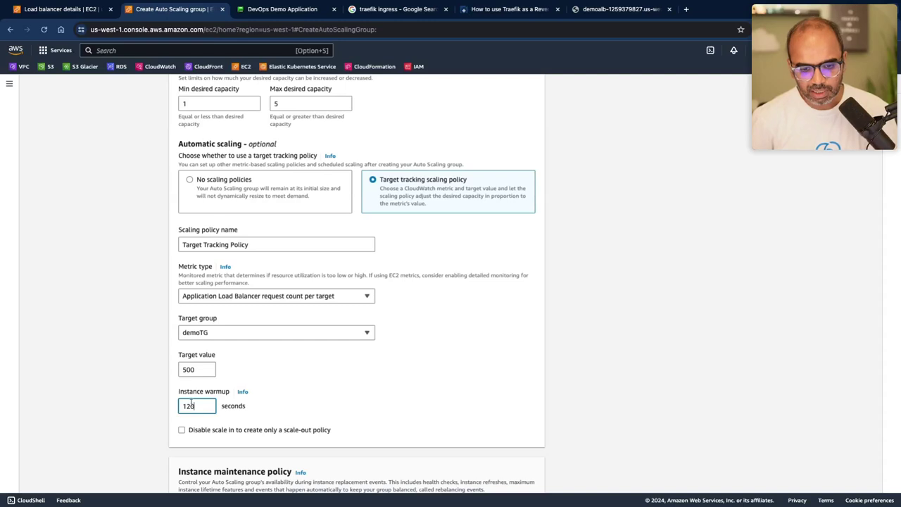
Keep the default maintenance and scale-in protection settings, skip notifications and tags, and look through the review summary.
scroll(189, 402, "down", 2)
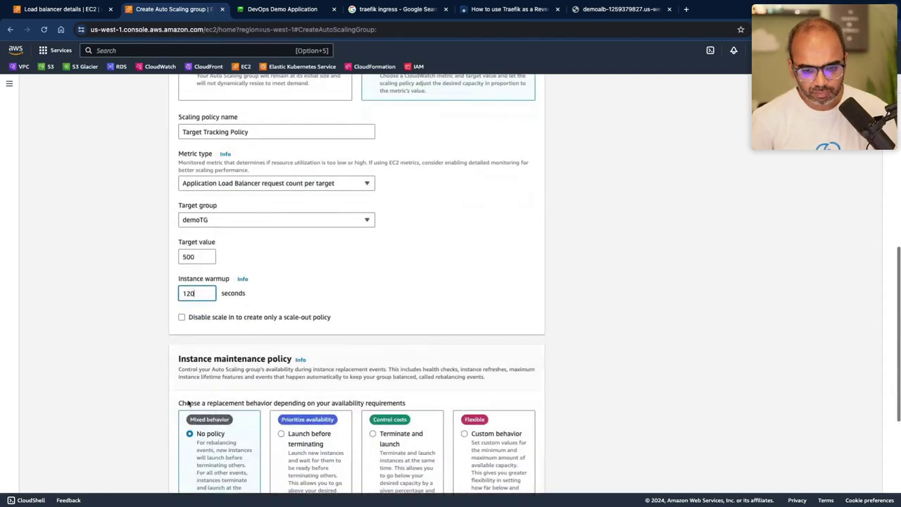
scroll(189, 403, "down", 3)
scroll(189, 403, "down", 1)
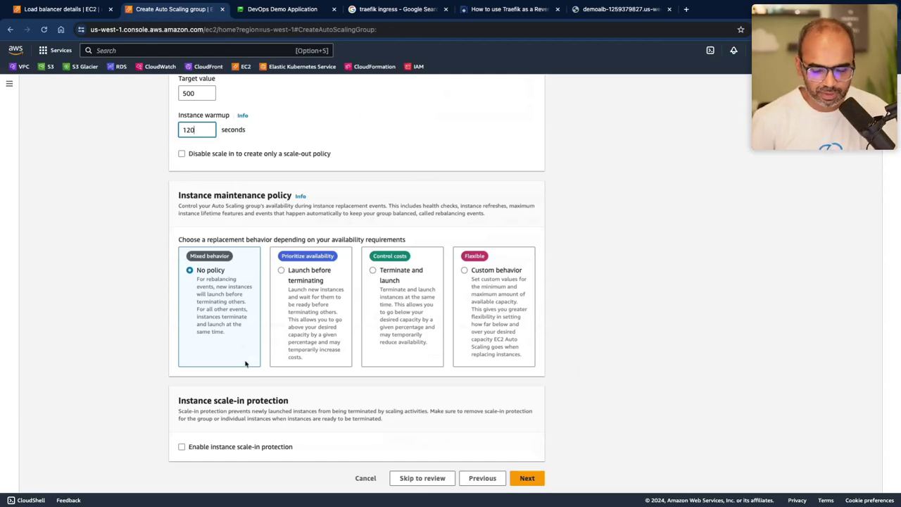
left_click(526, 478)
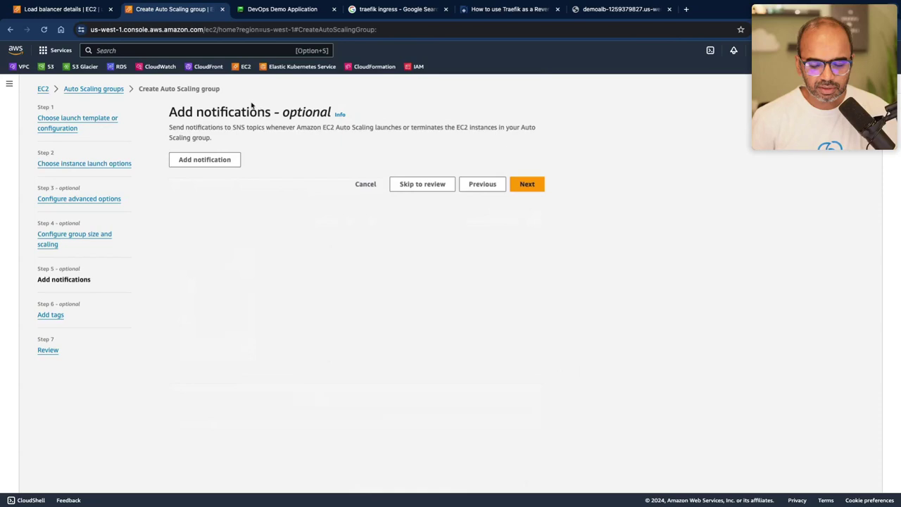
left_click(532, 189)
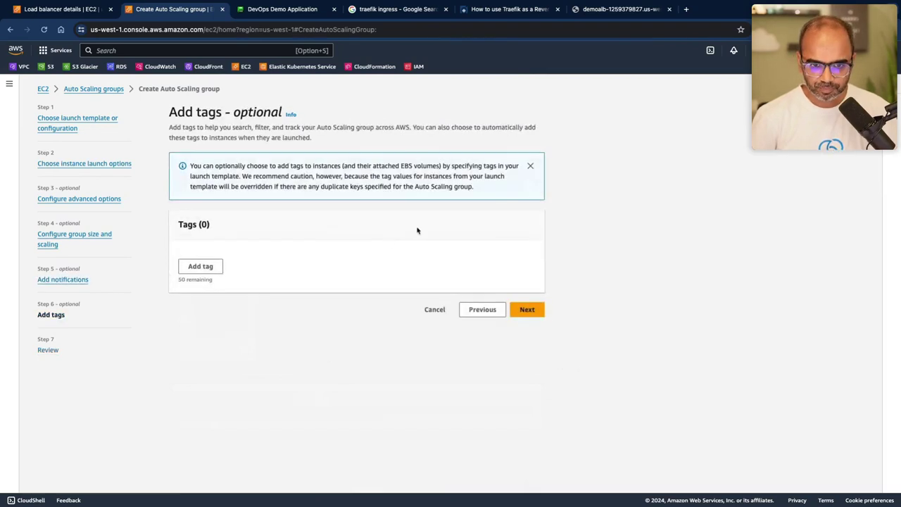
left_click(515, 314)
scroll(347, 318, "down", 6)
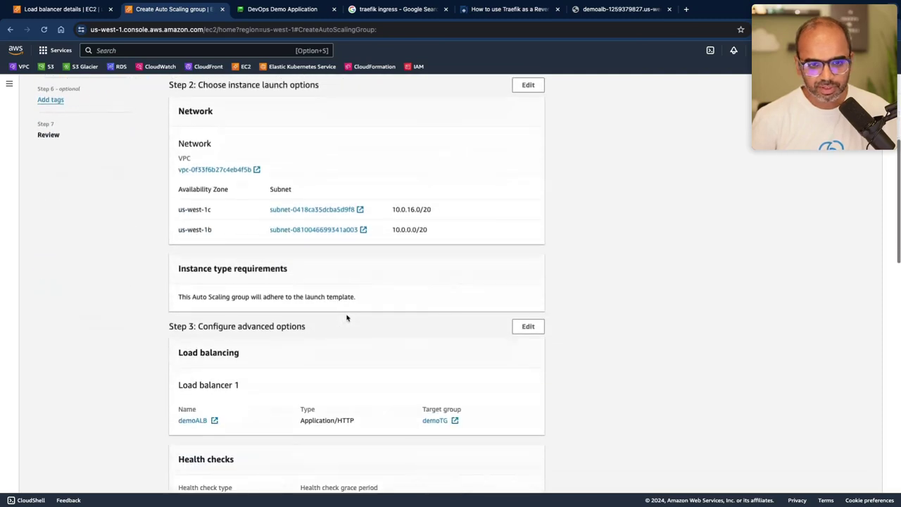
scroll(346, 317, "down", 3)
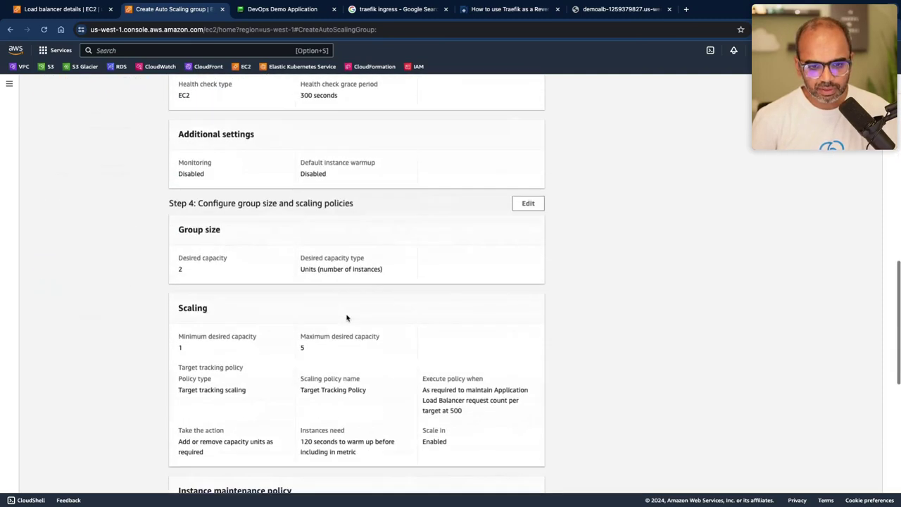
scroll(346, 317, "down", 5)
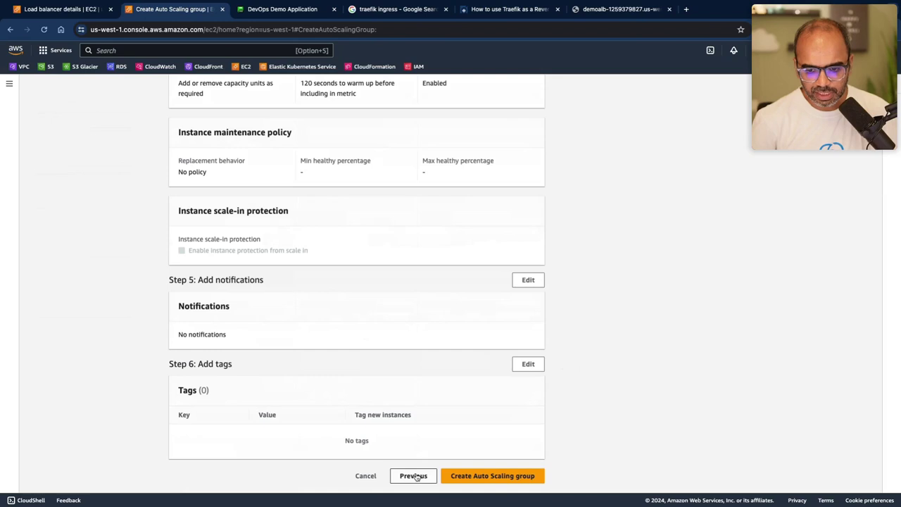
Return to the tags and add one with key Name and value auto-web for new instances, then continue to the review.
left_click(412, 476)
left_click(200, 267)
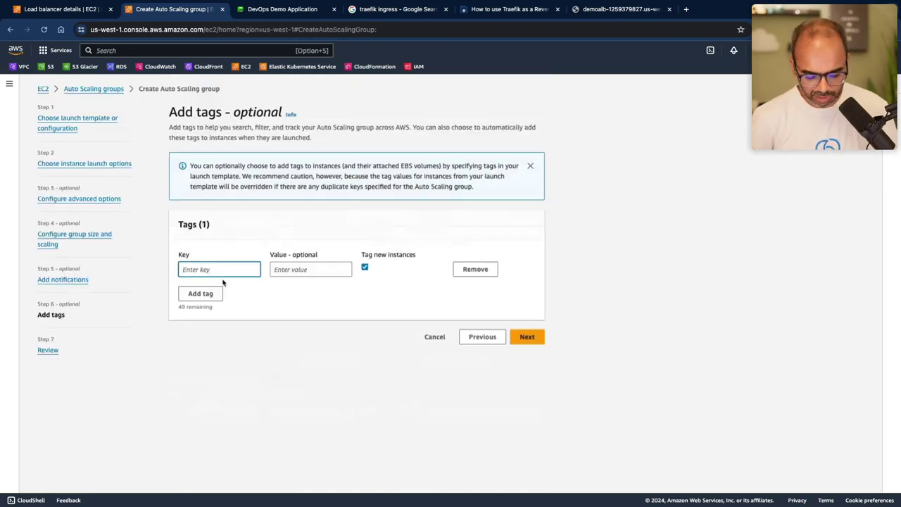
type("Name")
key("Tab")
type("autosc")
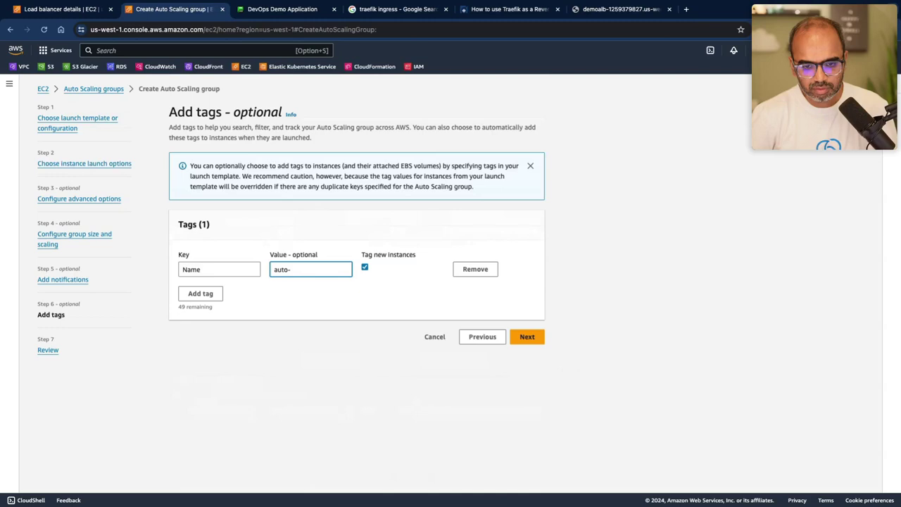
type("web")
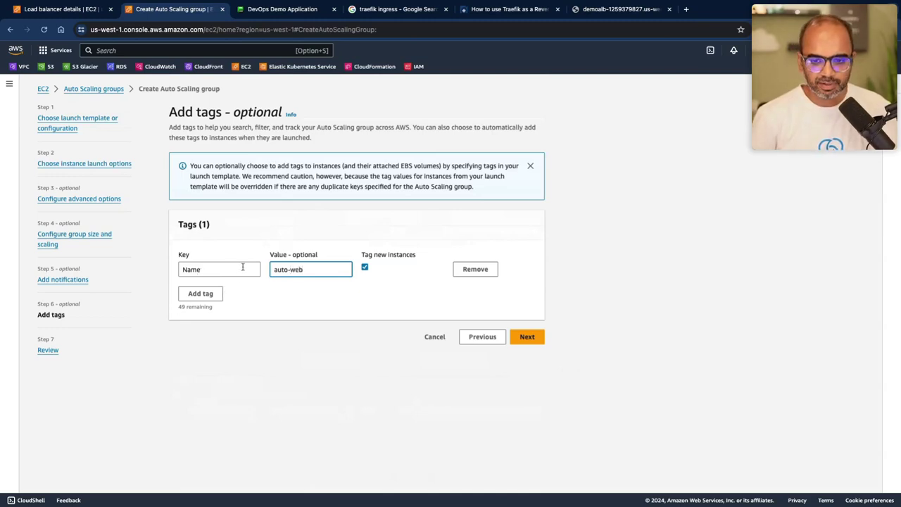
left_click(528, 337)
Review the group's launch template, network, load balancer, health check, capacity and target tracking policy settings.
scroll(463, 356, "down", 3)
scroll(462, 356, "down", 5)
scroll(462, 356, "up", 8)
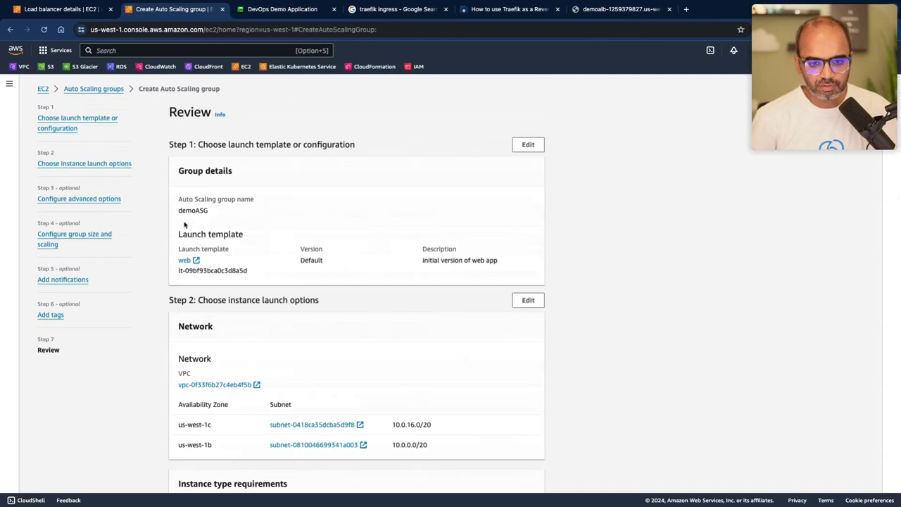
scroll(208, 265, "down", 1)
scroll(208, 265, "down", 3)
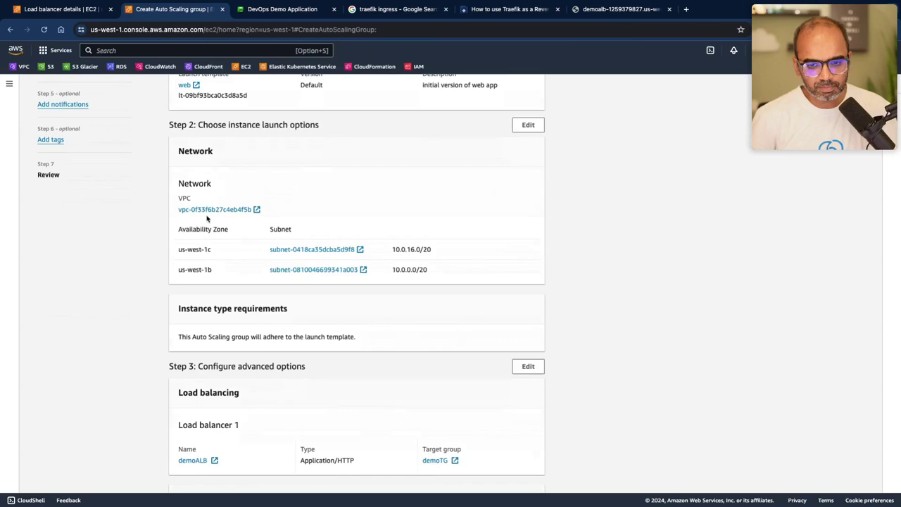
scroll(342, 361, "down", 2)
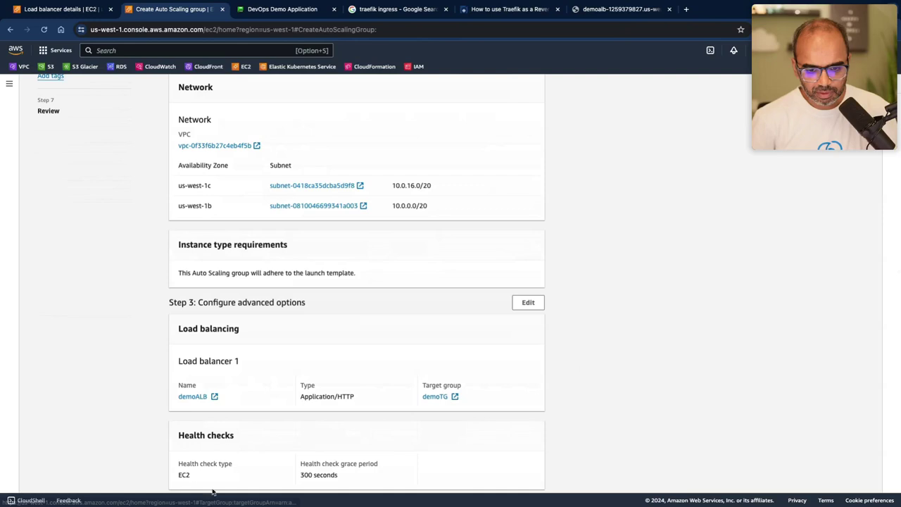
scroll(467, 418, "up", 3)
scroll(471, 423, "down", 10)
scroll(470, 425, "up", 3)
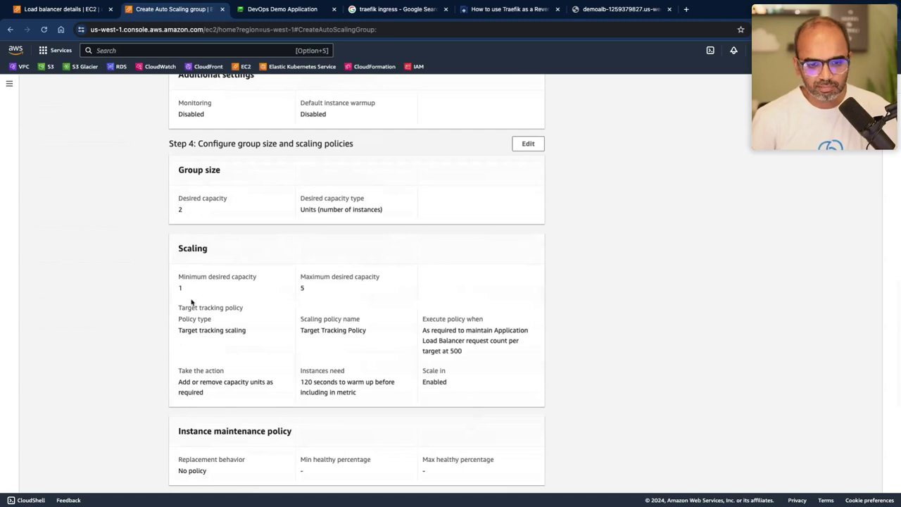
scroll(324, 301, "down", 1)
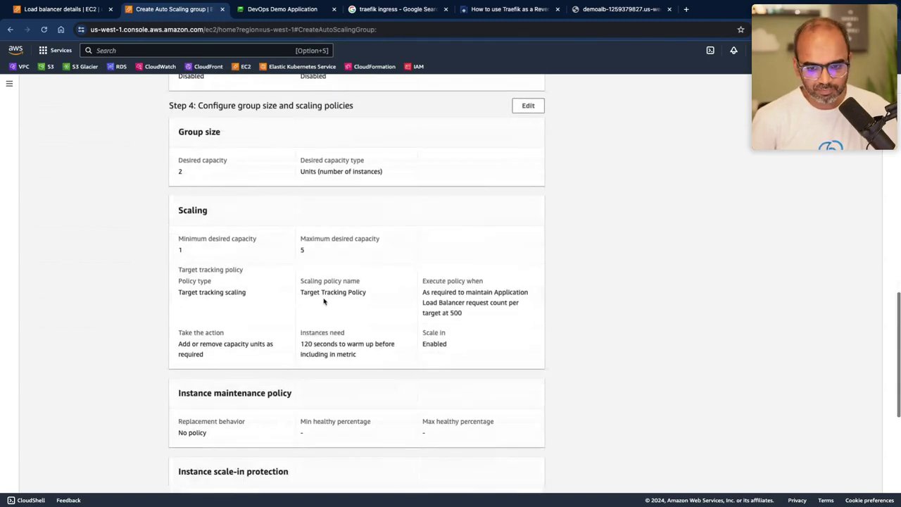
triple_click(467, 293)
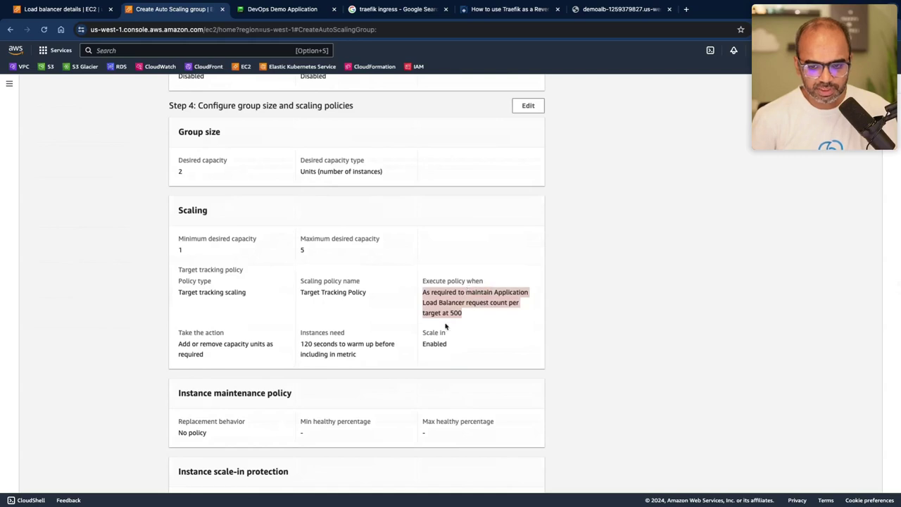
Check the remaining maintenance, notification and tag settings, and create the demoASG Auto Scaling group.
scroll(445, 325, "down", 6)
scroll(445, 325, "up", 3)
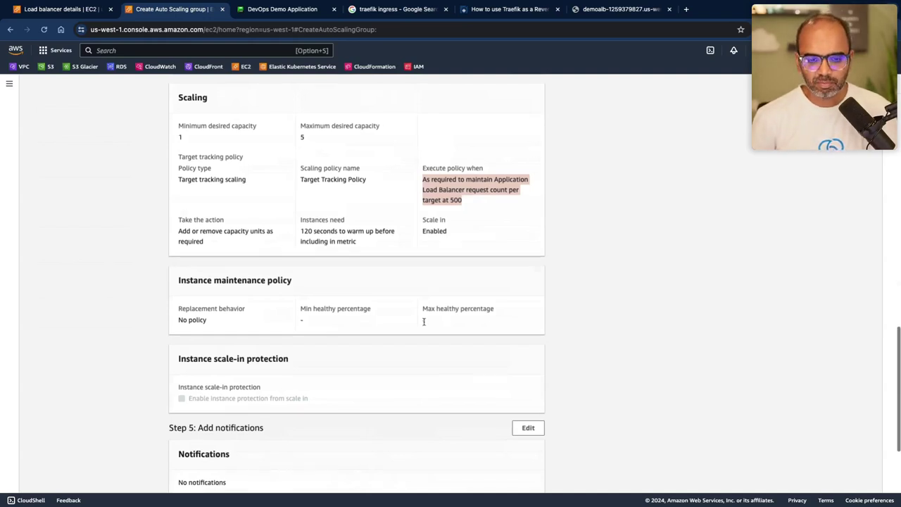
scroll(423, 322, "down", 3)
scroll(424, 325, "down", 1)
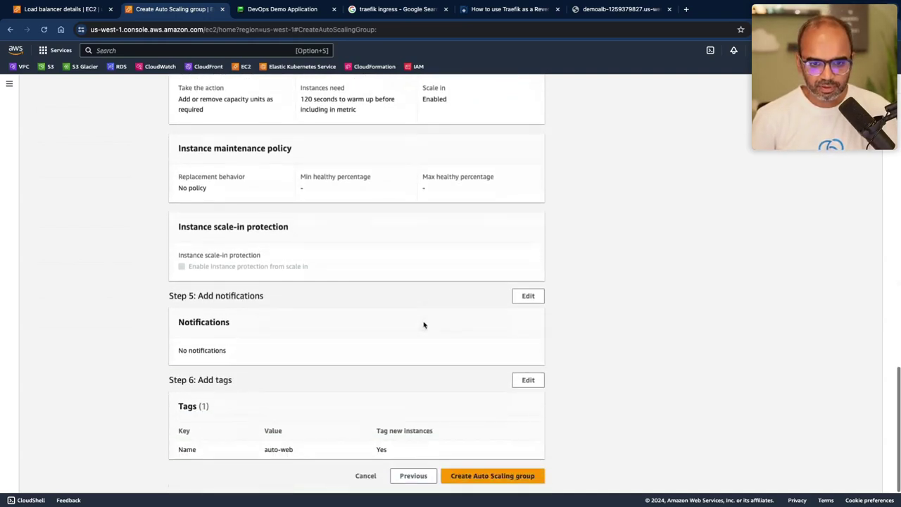
left_click(478, 484)
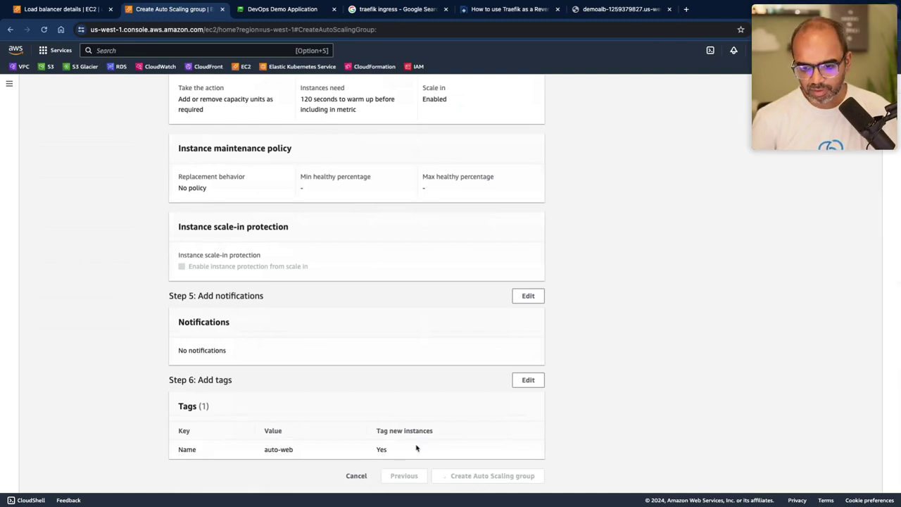
Check demoALB's details and reload the page at the load balancer's DNS name.
left_click(53, 10)
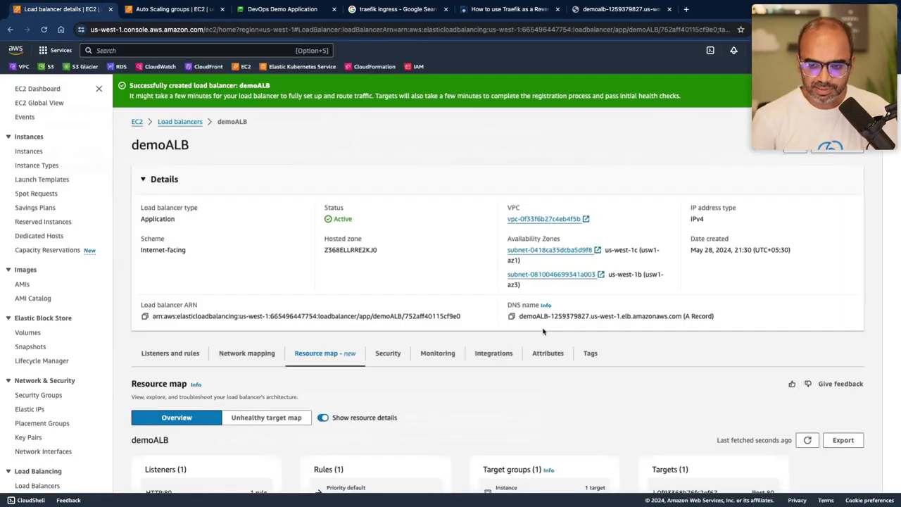
key("super+9")
key("super+r")
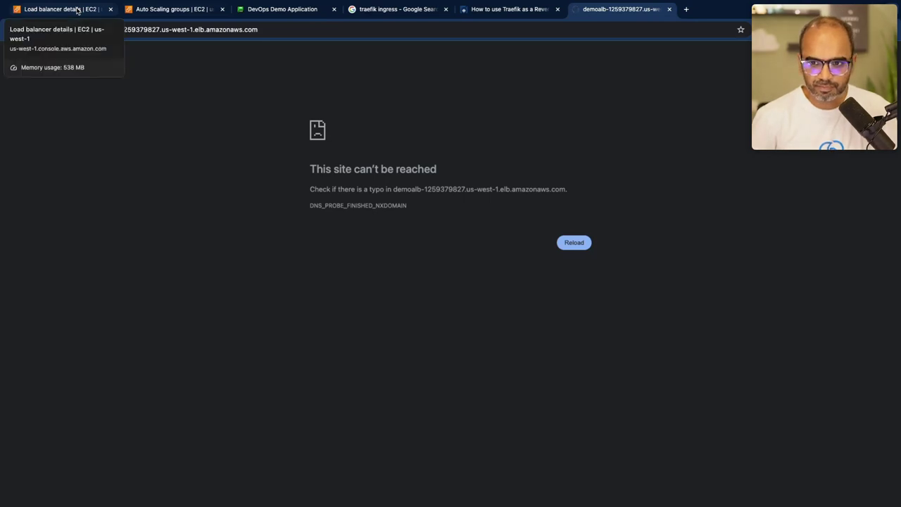
Inspect demoALB's resource map and open the details of the demoTG target group.
left_click(78, 9)
scroll(343, 375, "down", 2)
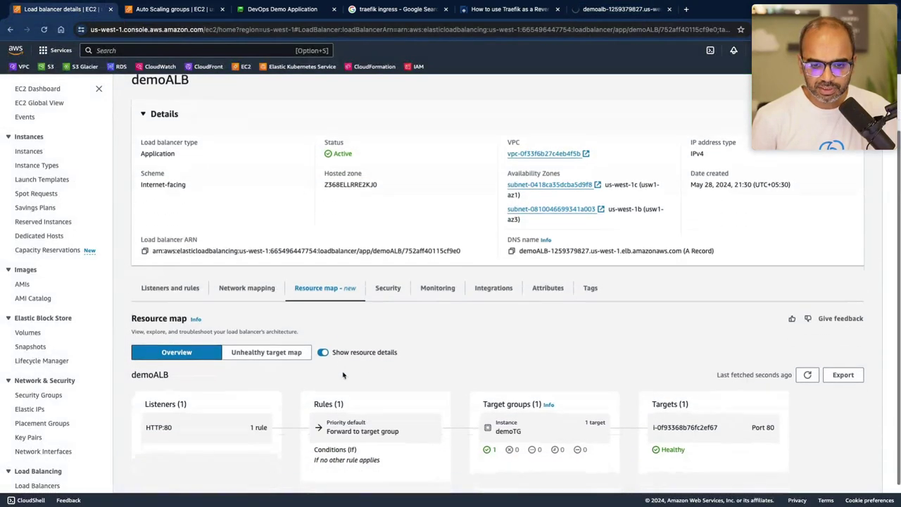
scroll(55, 424, "down", 3)
left_click(43, 396)
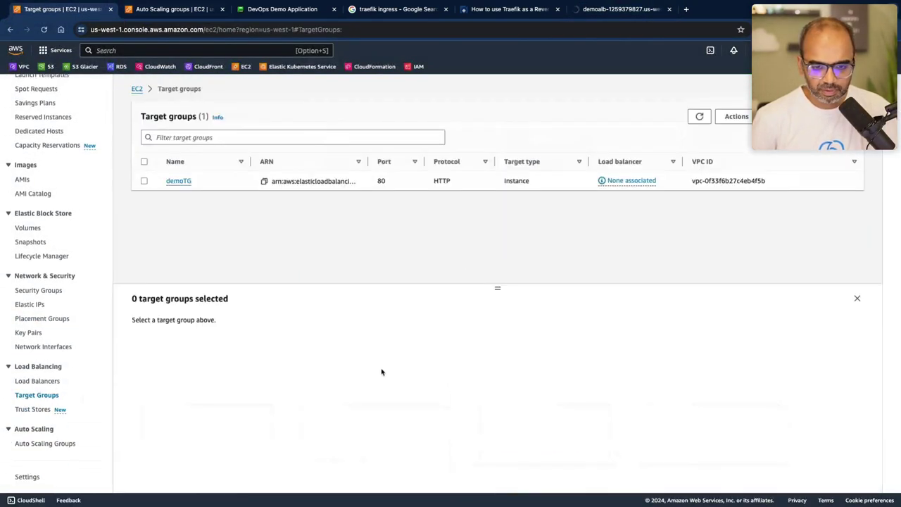
left_click(179, 181)
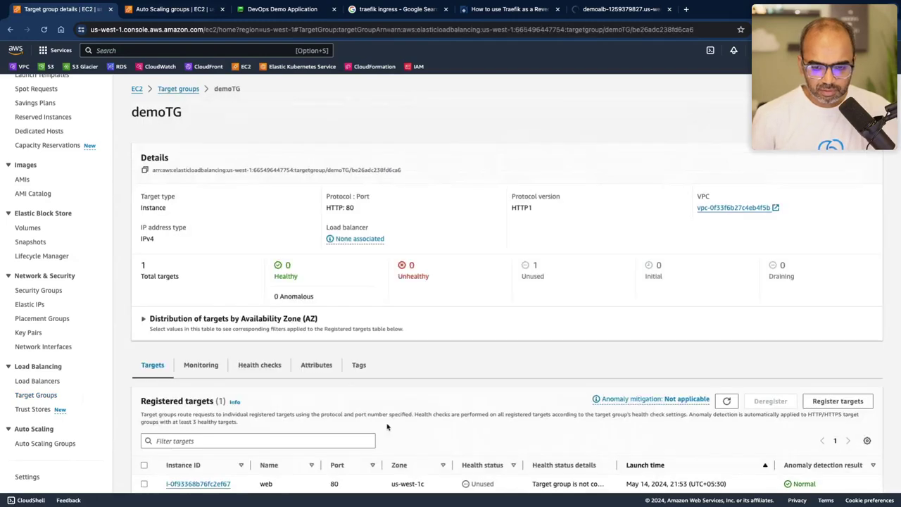
Refresh the registered targets of demoTG and check their health status.
scroll(388, 426, "down", 1)
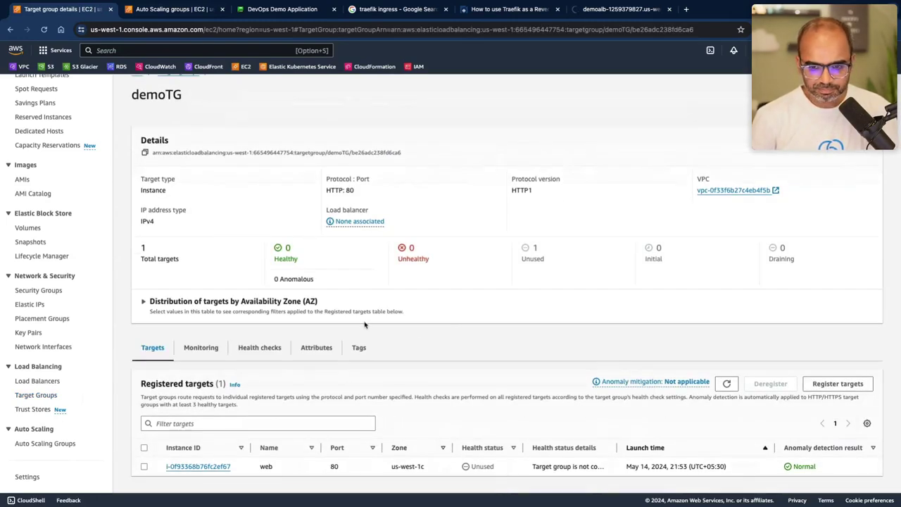
left_click(726, 383)
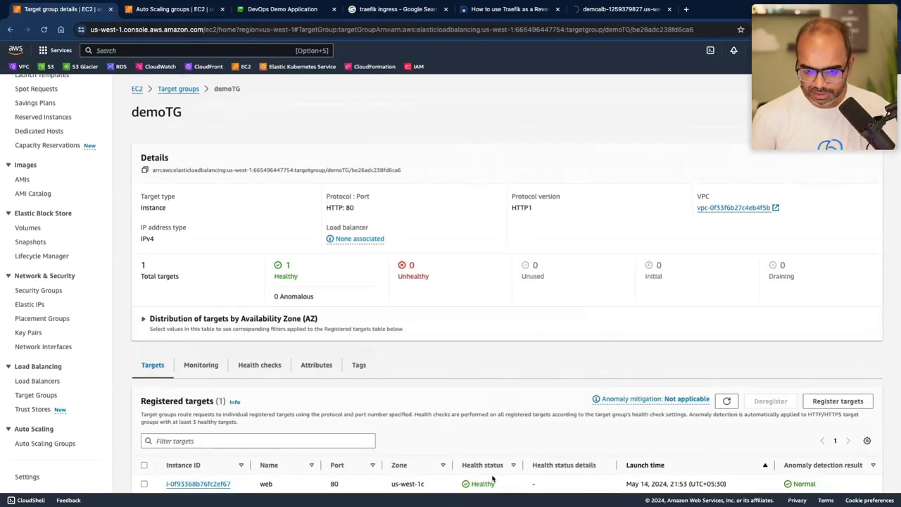
scroll(493, 479, "down", 1)
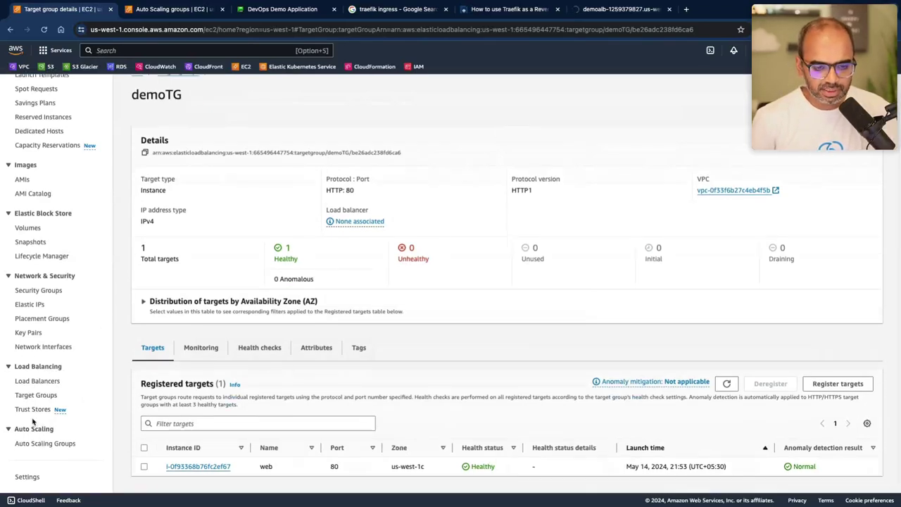
Open the demoALB load balancer and examine the targets in its resource map.
left_click(35, 382)
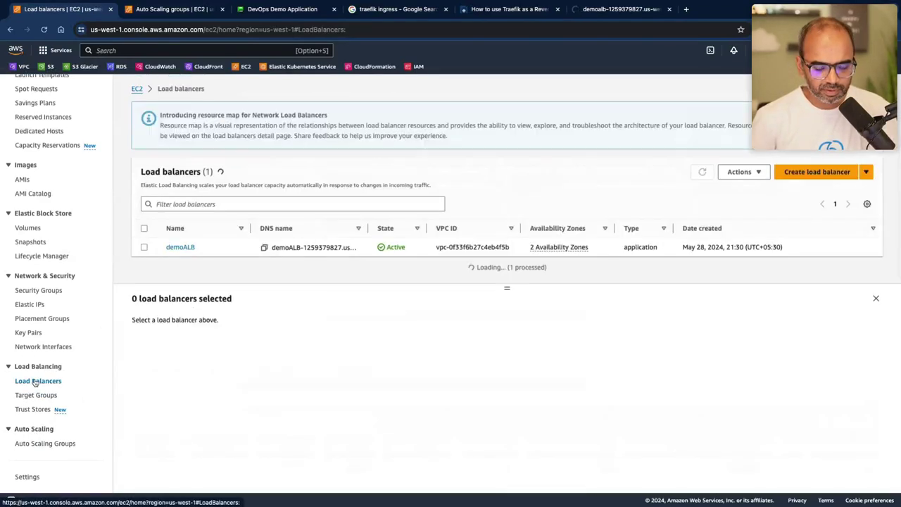
left_click(180, 247)
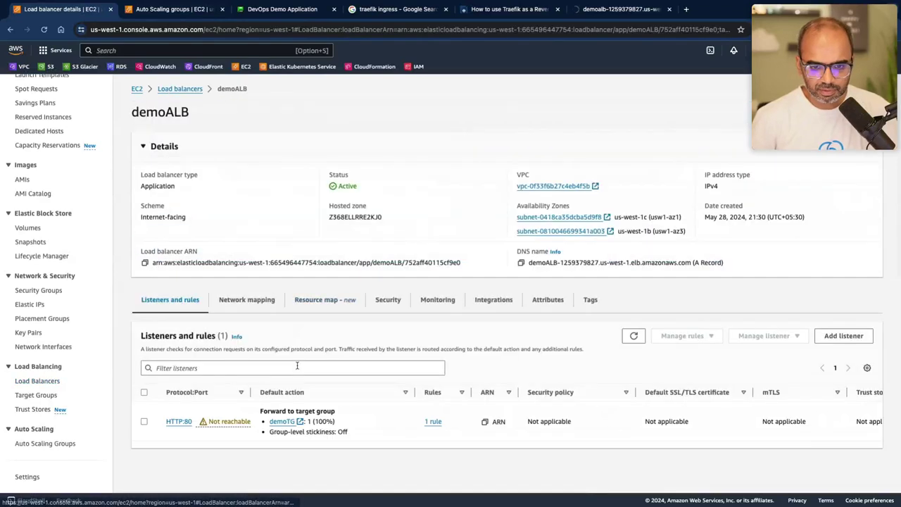
left_click(317, 303)
scroll(412, 429, "down", 2)
scroll(665, 387, "down", 3)
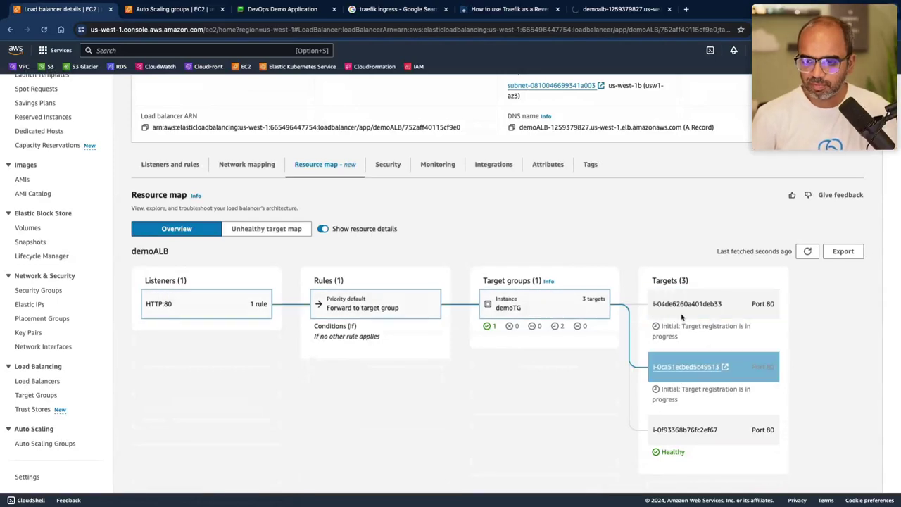
Retry loading the load balancer's address demoalb-1259379827.us-west-1.elb.amazonaws.com in its already open browser page.
left_click(607, 10)
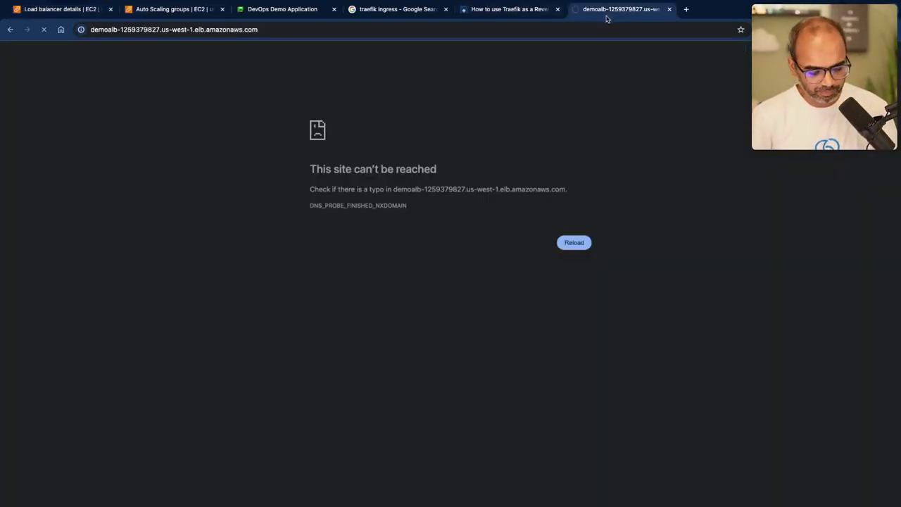
left_click(118, 29)
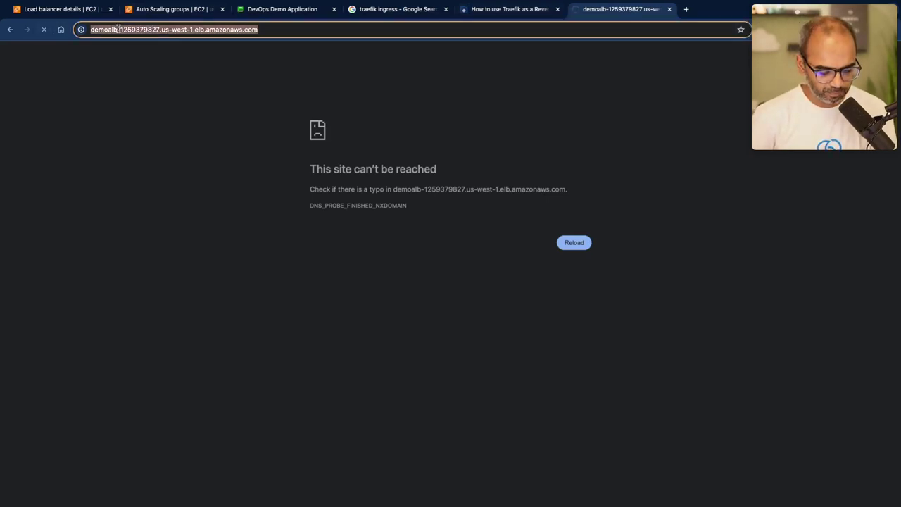
key("Return")
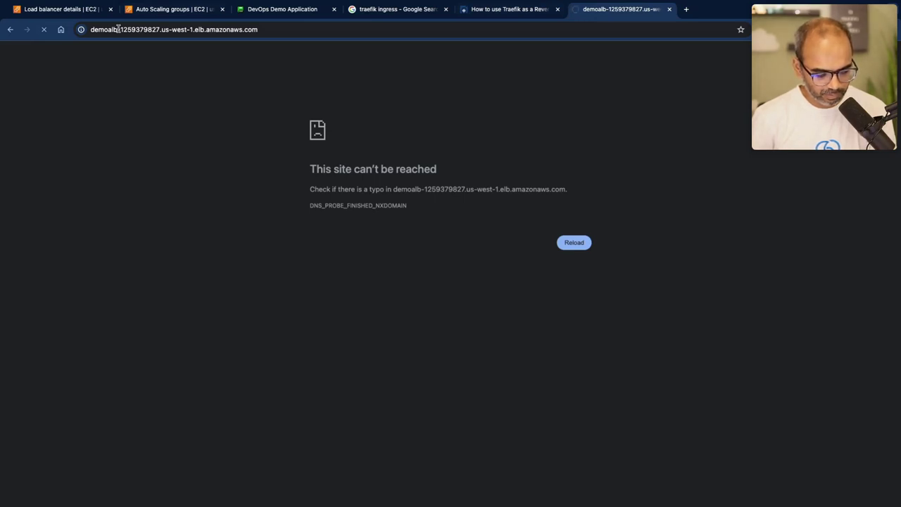
left_click(115, 31)
left_click(115, 30)
left_click(192, 30)
key("Return")
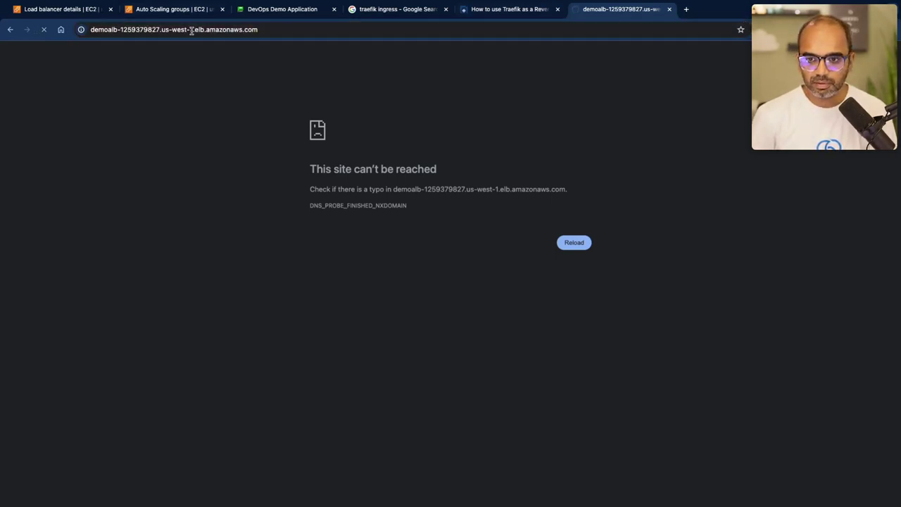
Return to demoALB's details and read the reachability explanation for its HTTP:80 listener.
left_click(161, 8)
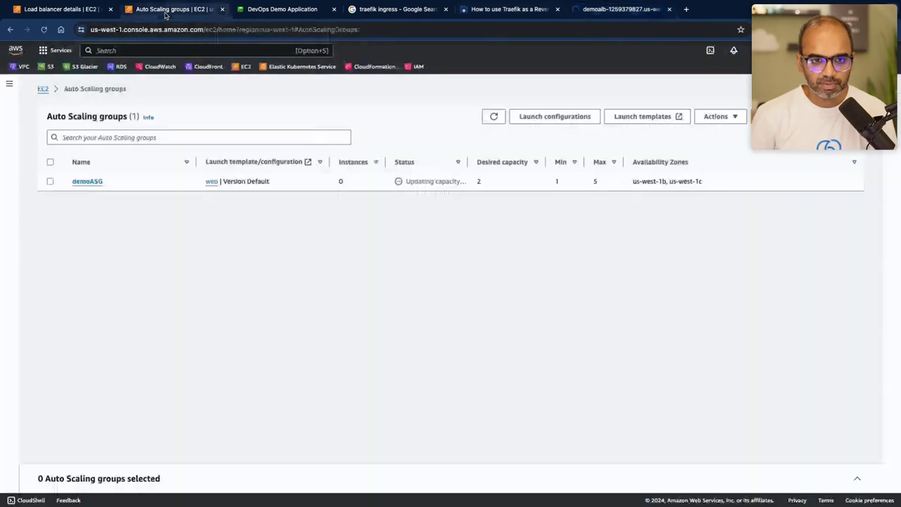
left_click(84, 15)
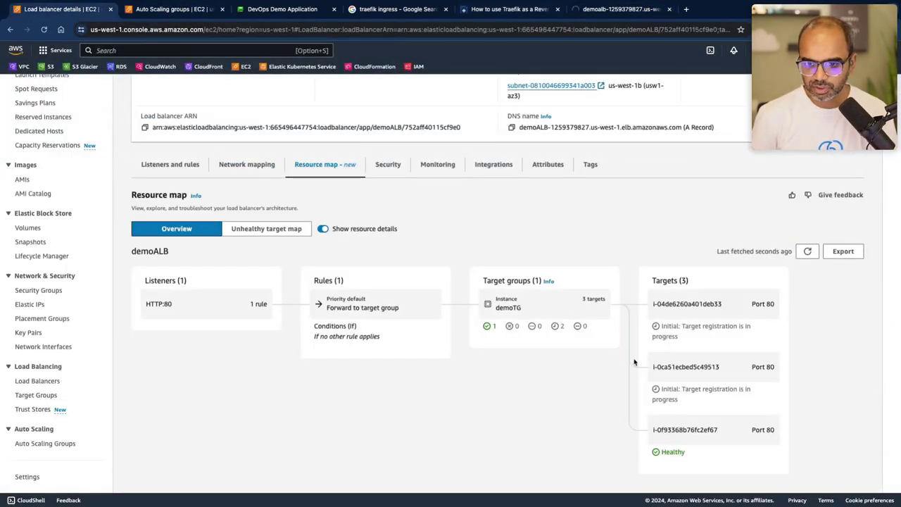
scroll(496, 380, "up", 3)
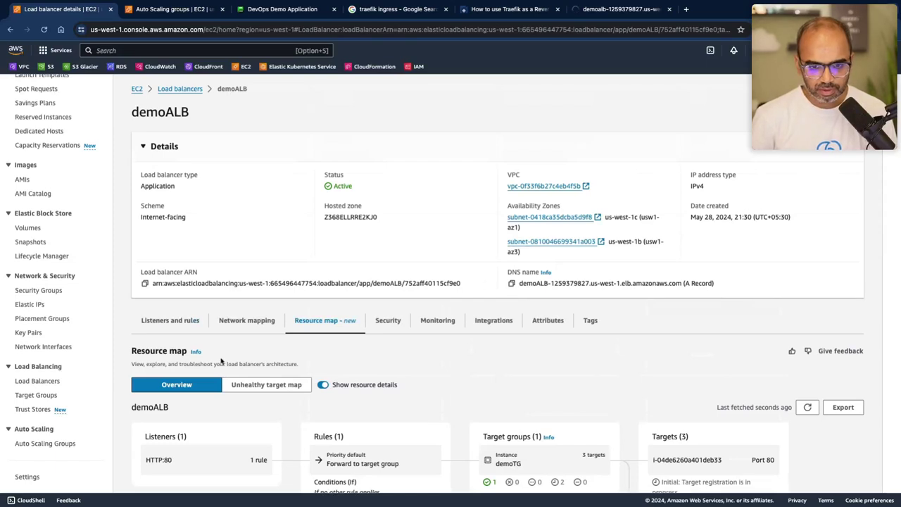
left_click(170, 321)
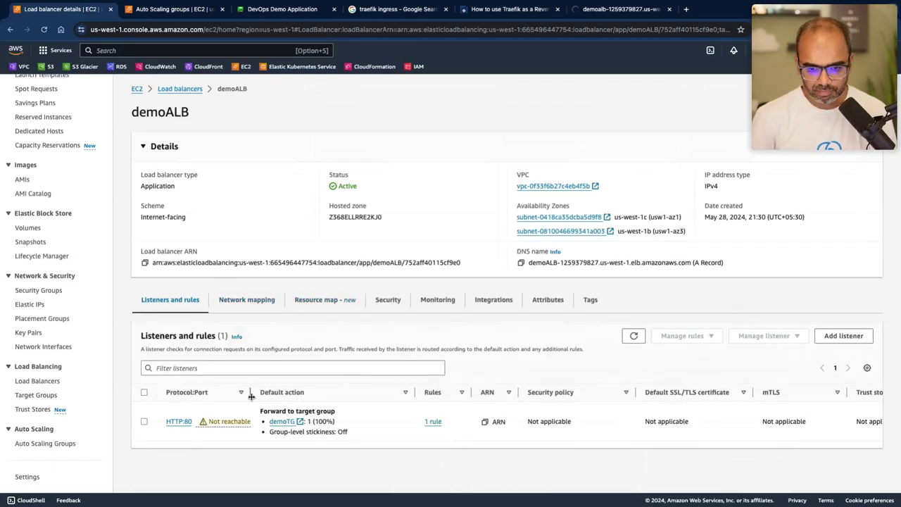
left_click(229, 423)
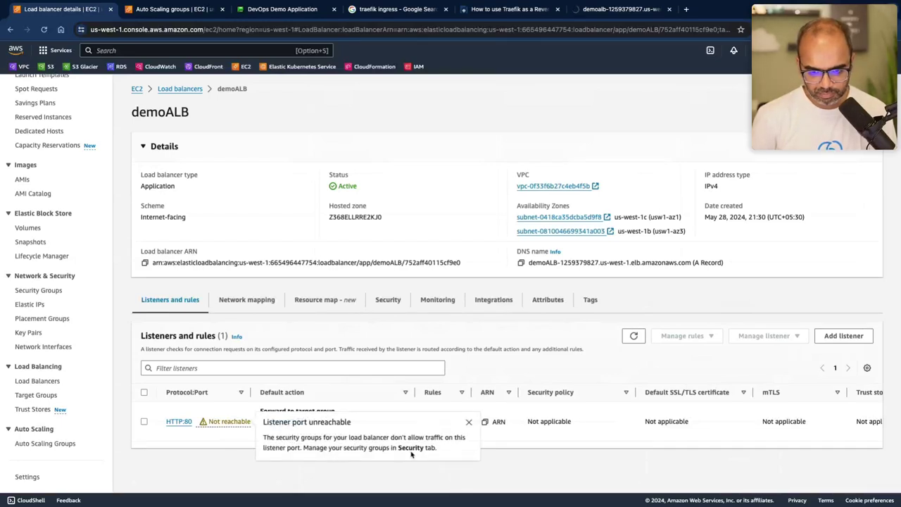
Open the ALB security group attached to demoALB and inspect its inbound and outbound rules.
left_click(388, 300)
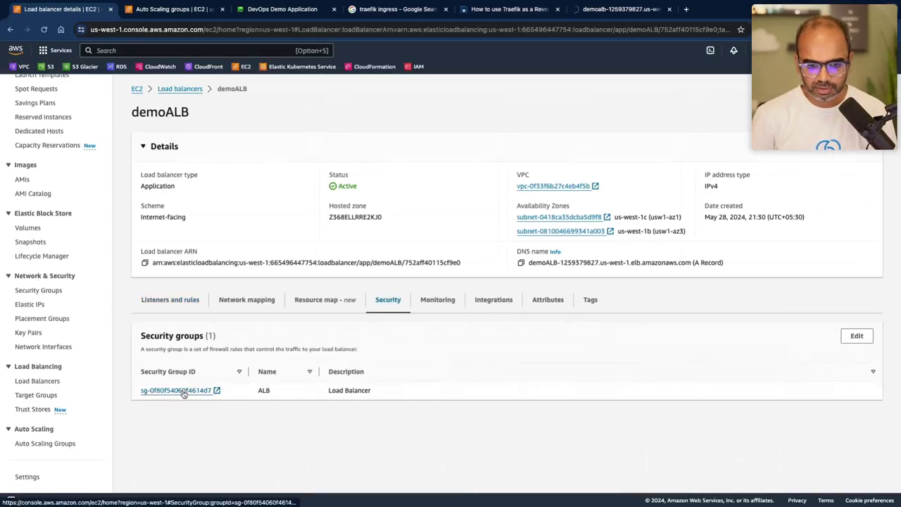
left_click(178, 390)
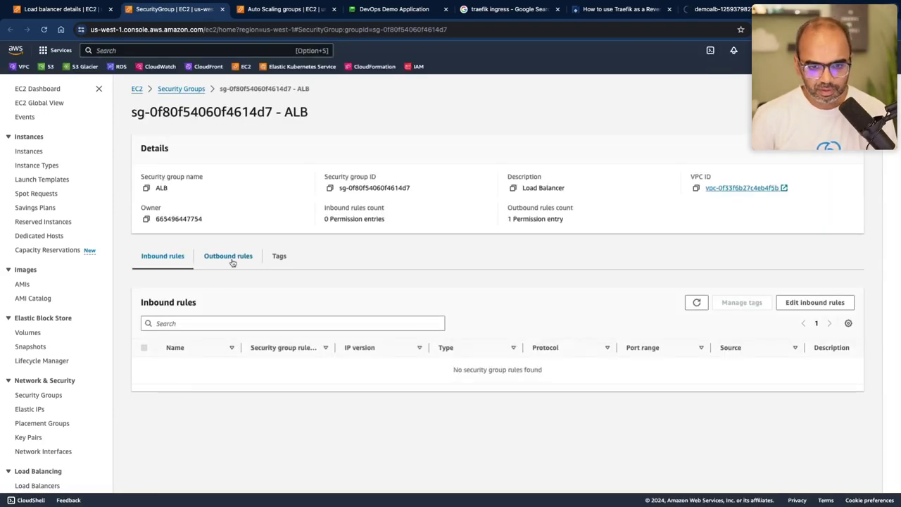
left_click(232, 261)
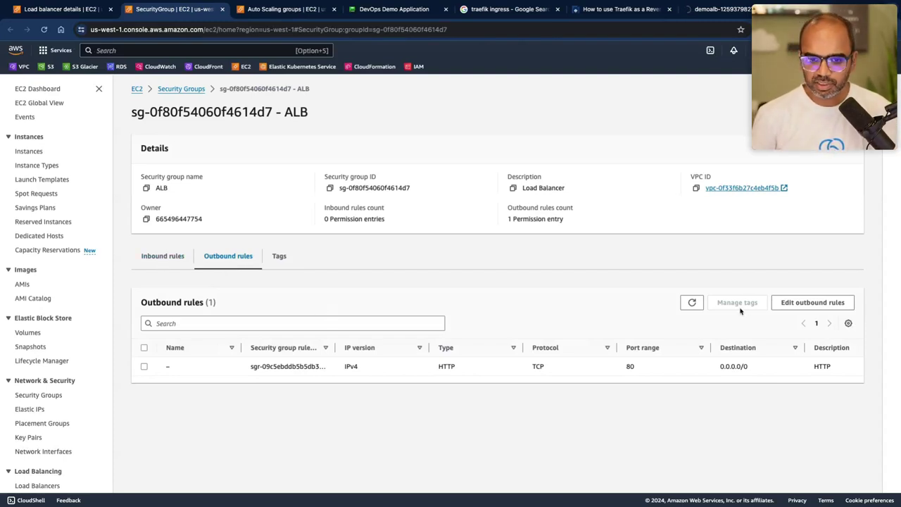
Replace the security group's outbound HTTP rule with an All traffic rule to Anywhere-IPv4 (0.0.0.0/0) and save the rules.
left_click(797, 309)
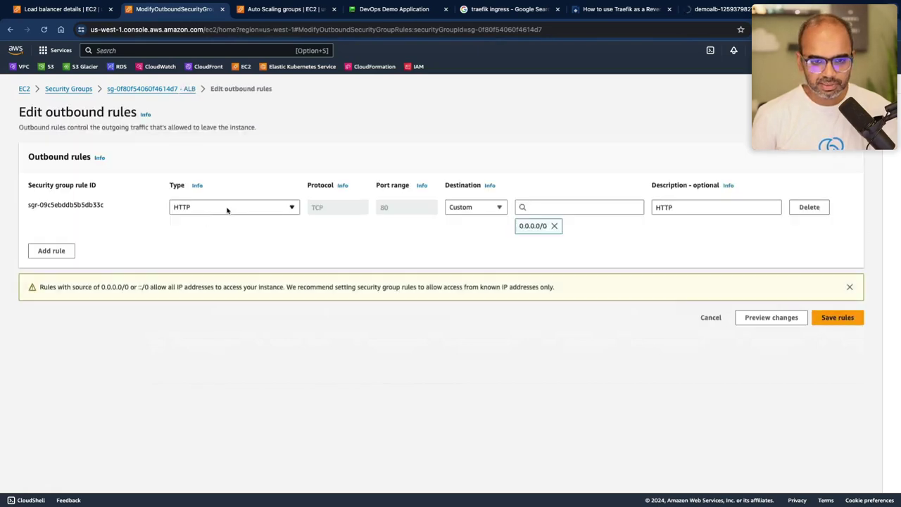
left_click(810, 207)
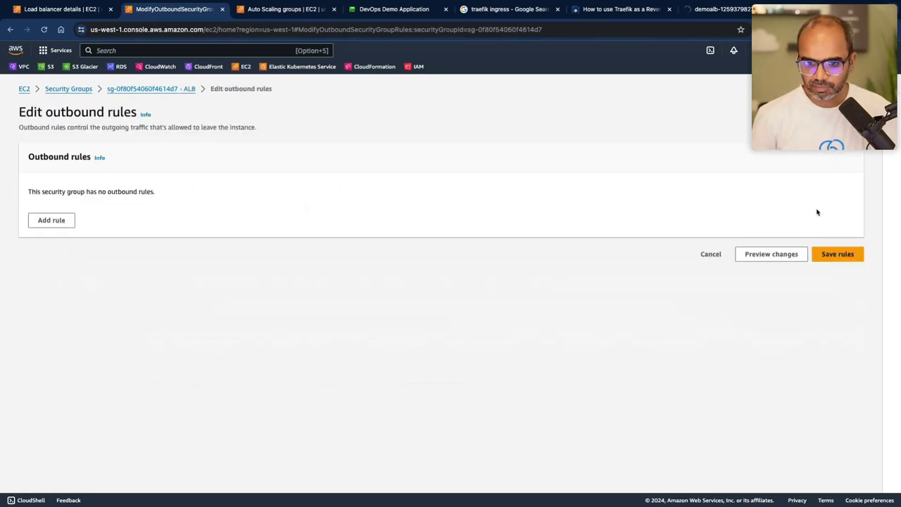
left_click(54, 223)
left_click(205, 211)
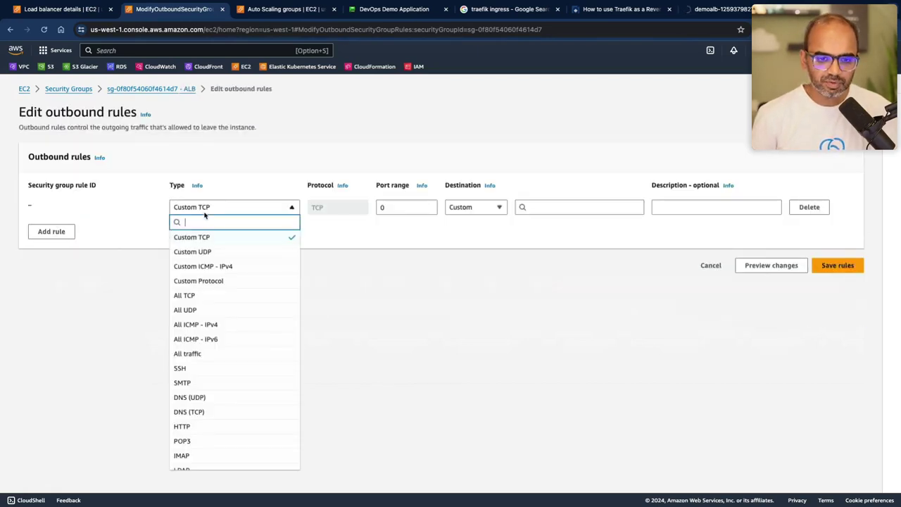
left_click(201, 296)
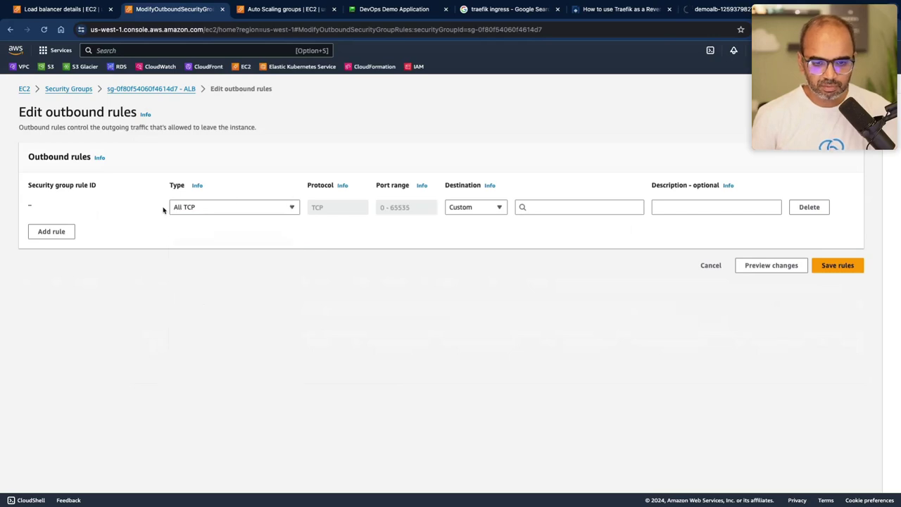
left_click(466, 208)
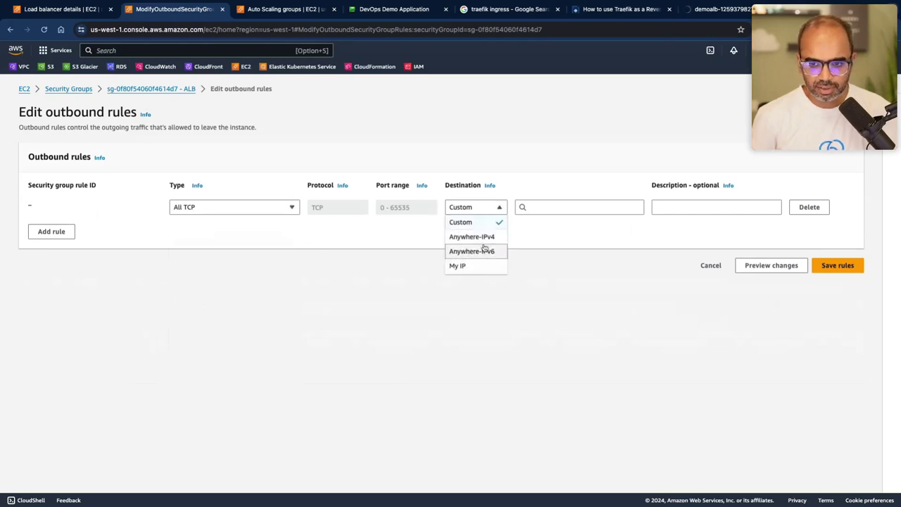
left_click(487, 238)
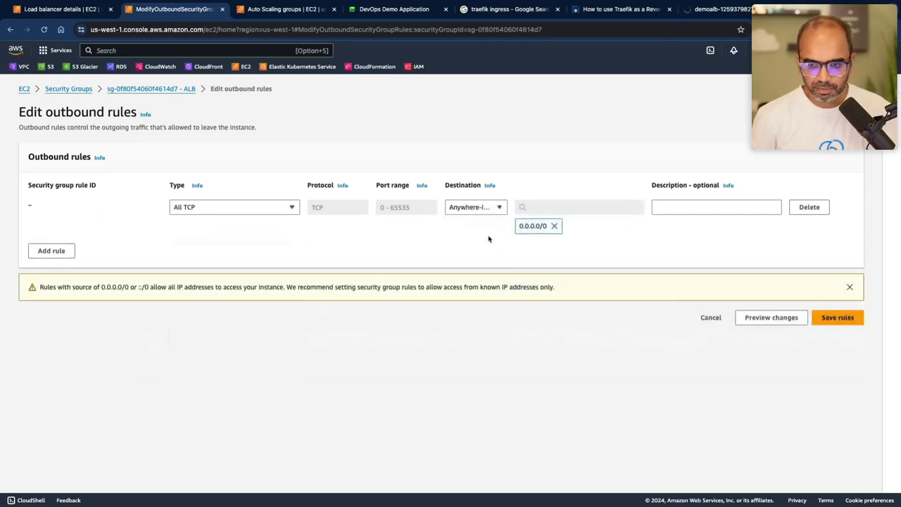
left_click(189, 209)
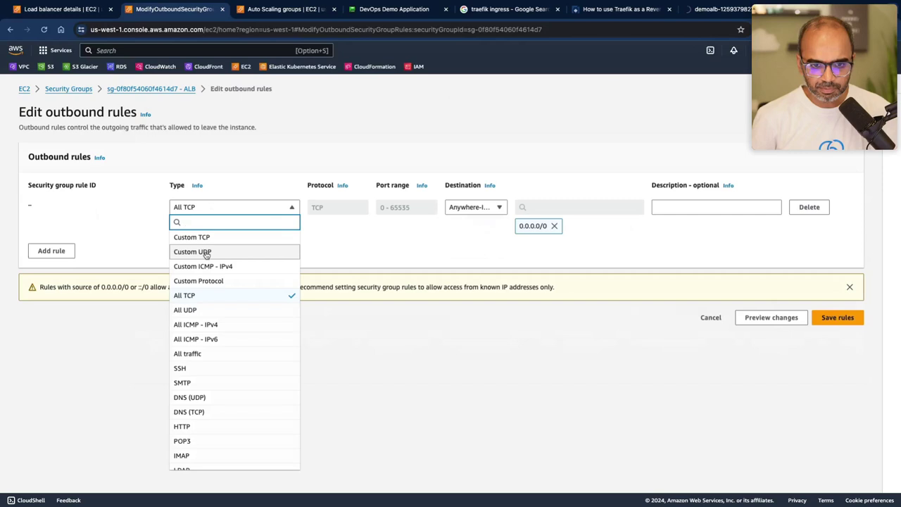
left_click(207, 347)
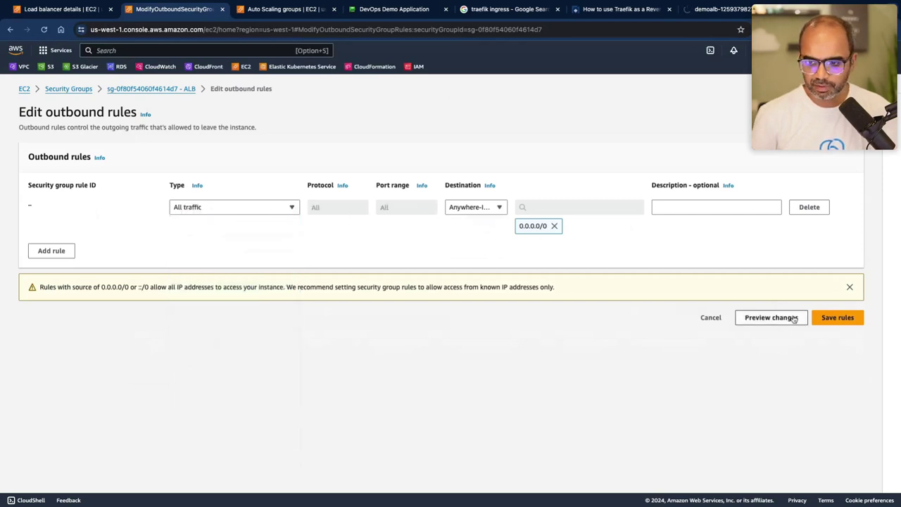
left_click(824, 318)
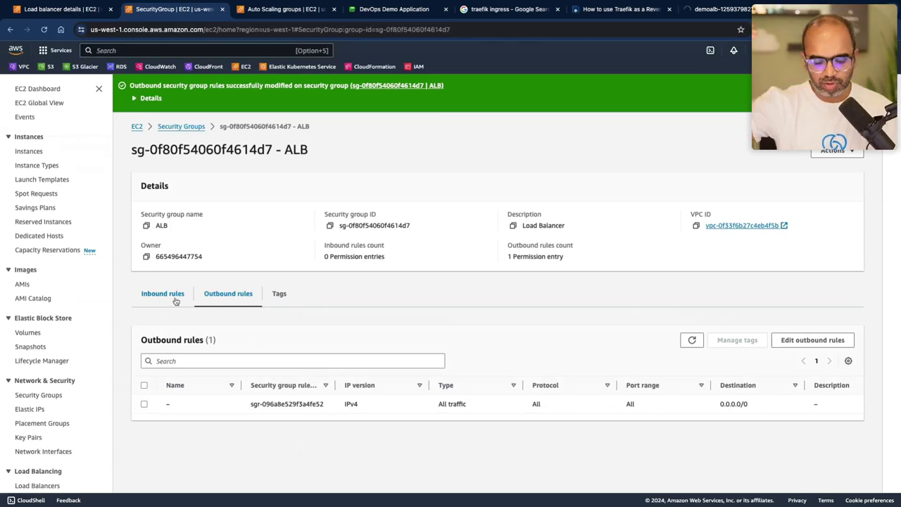
Add and save an inbound HTTP rule on port 80 with source Anywhere-IPv4, and review the security group's outbound rules.
left_click(175, 300)
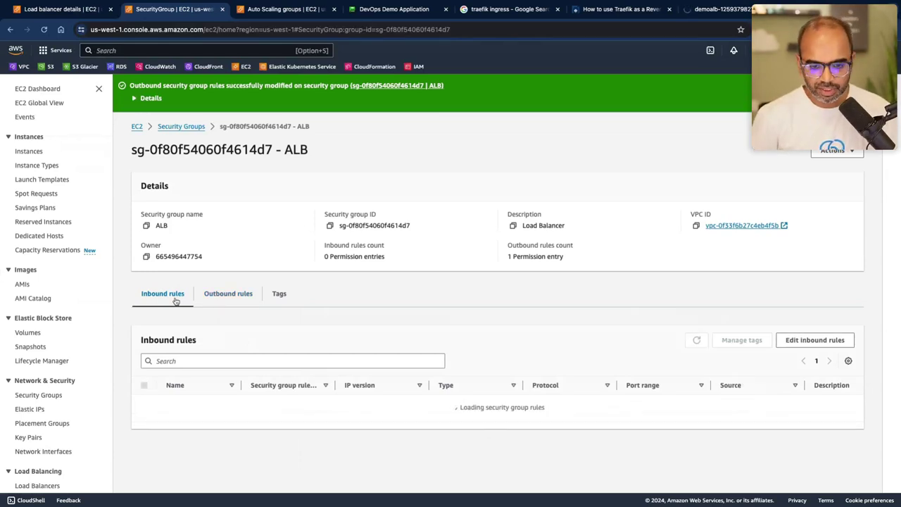
left_click(817, 341)
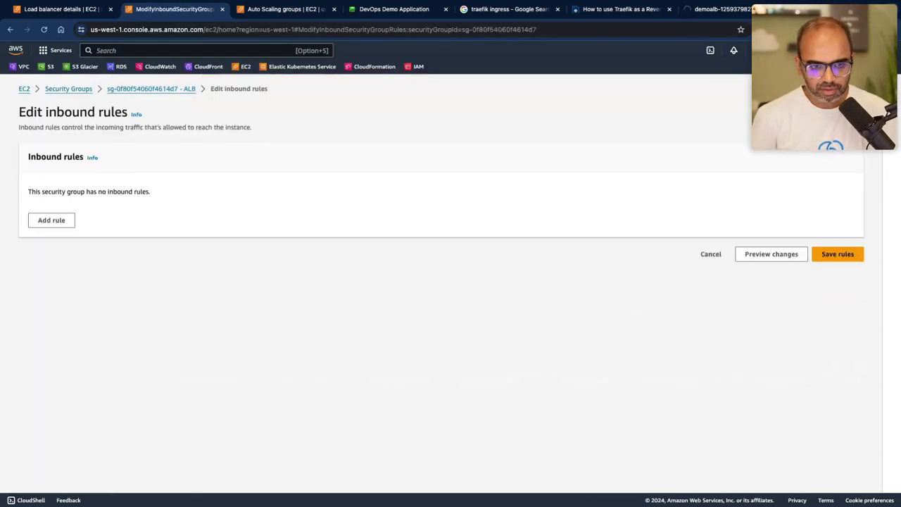
left_click(61, 224)
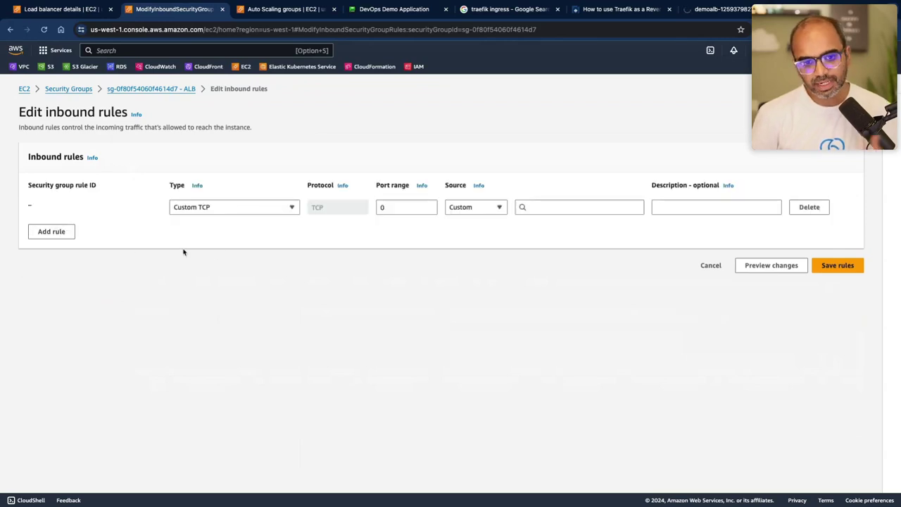
left_click(187, 209)
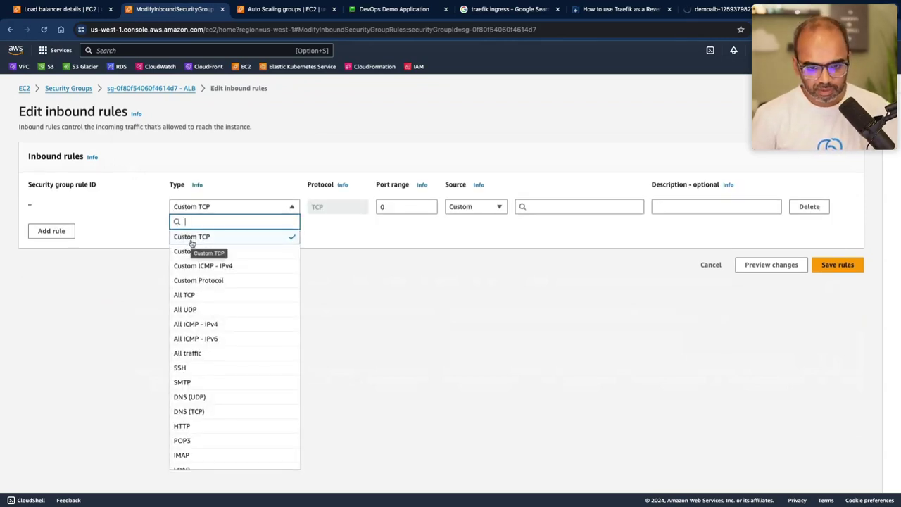
left_click(203, 426)
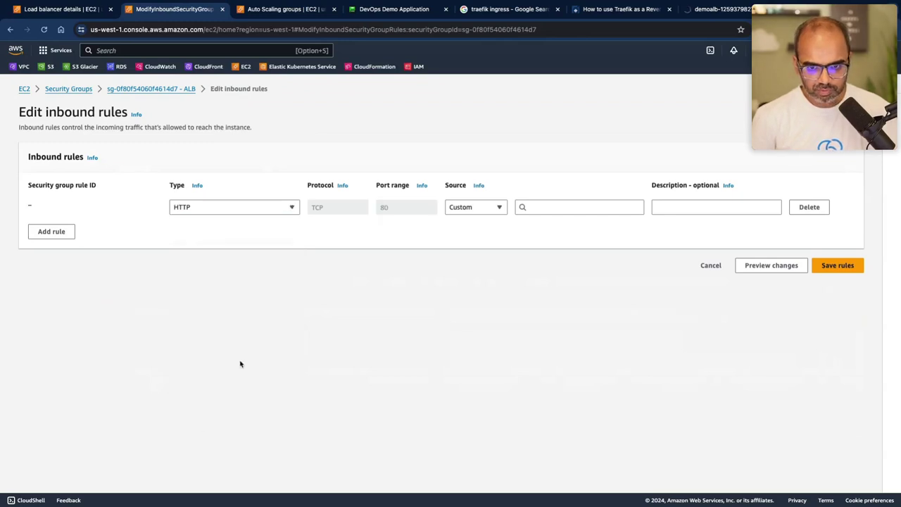
left_click(468, 208)
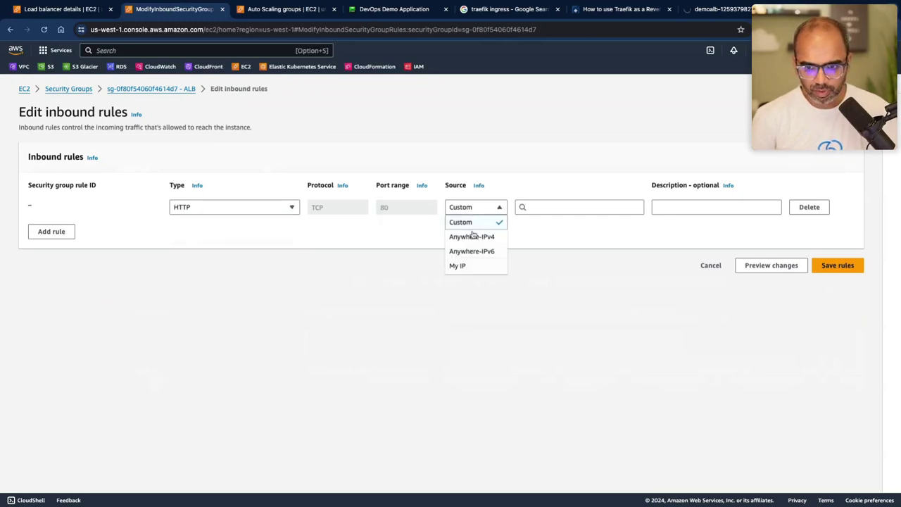
left_click(472, 235)
left_click(839, 317)
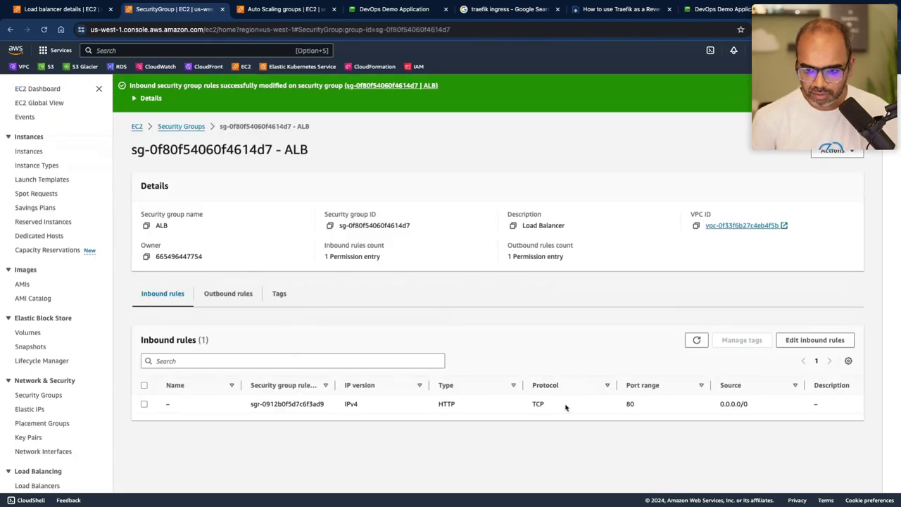
left_click(212, 296)
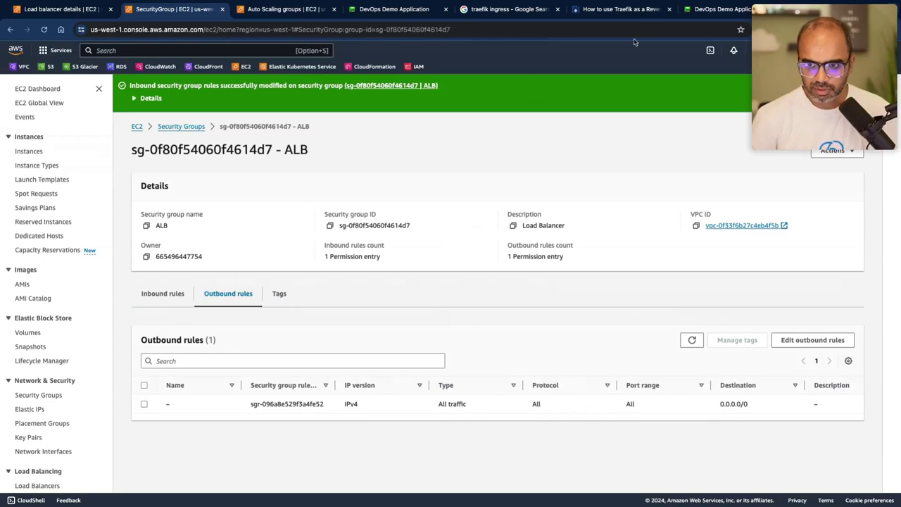
Check the demo application page through the load balancer, and examine demoALB's resource map from the HTTP:80 listener to its targets.
left_click(716, 10)
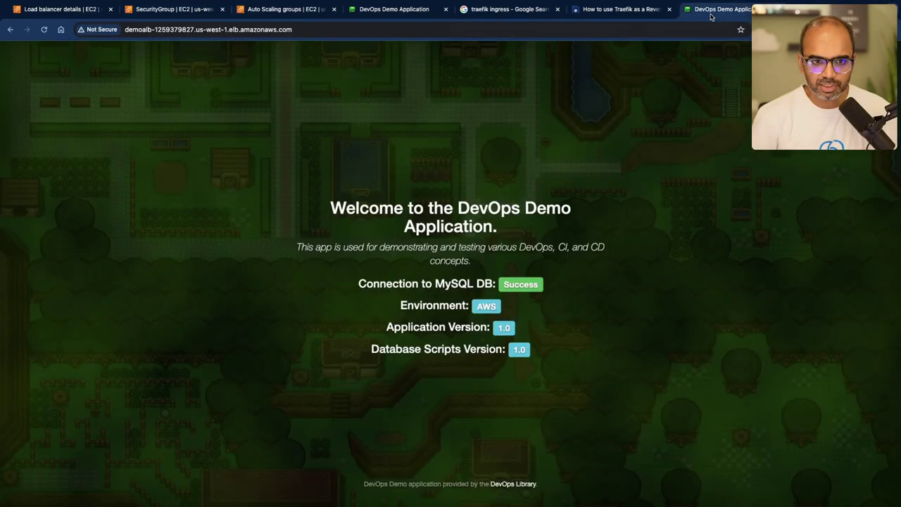
left_click(49, 9)
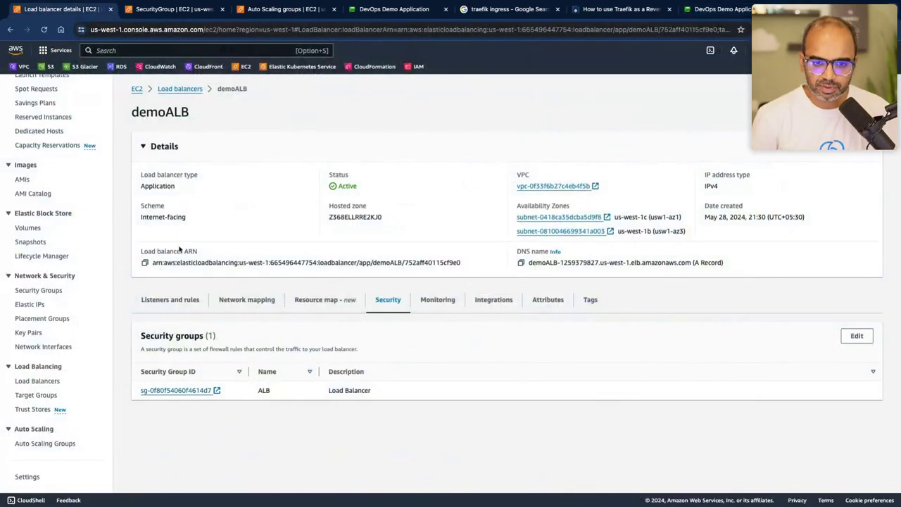
scroll(14, 371, "down", 1)
left_click(31, 379)
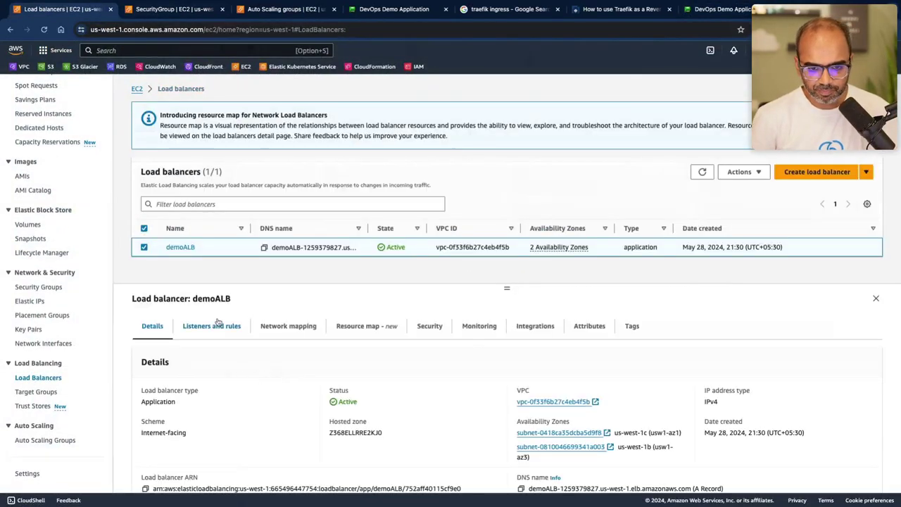
scroll(186, 345, "up", 1)
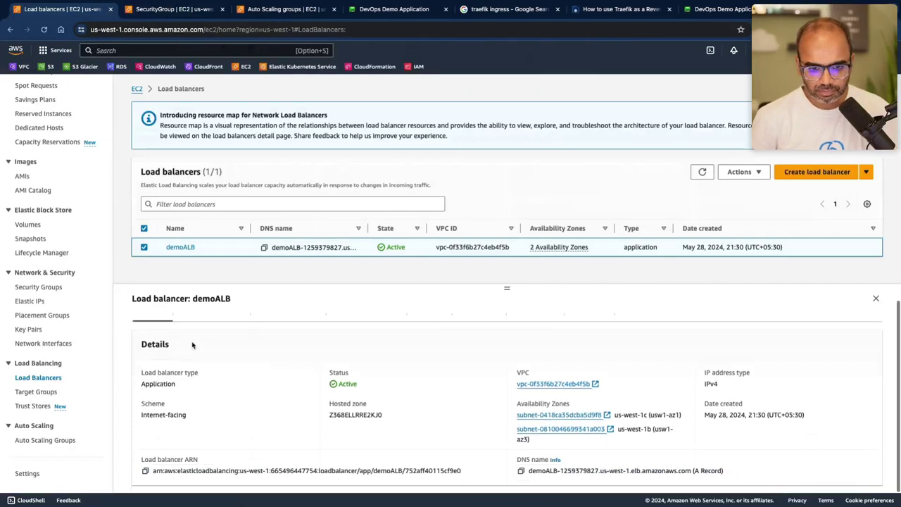
left_click(365, 327)
scroll(317, 422, "down", 4)
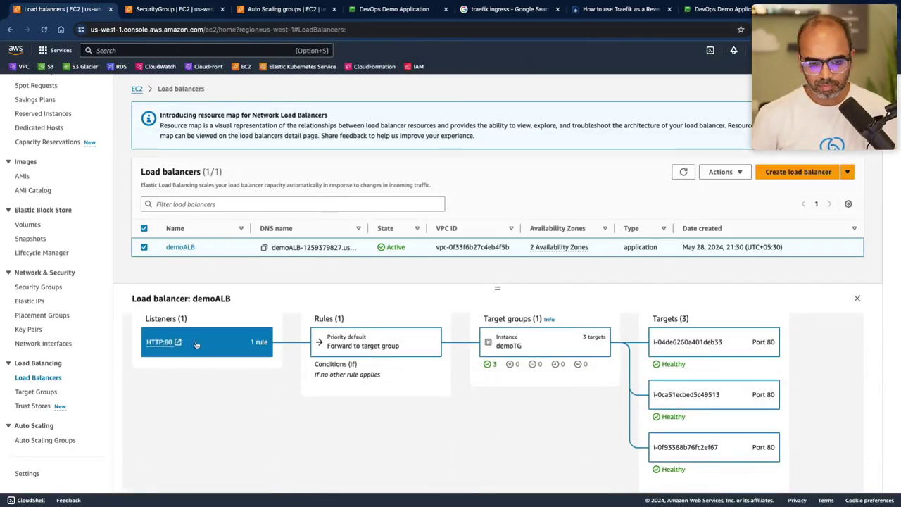
scroll(206, 347, "up", 4)
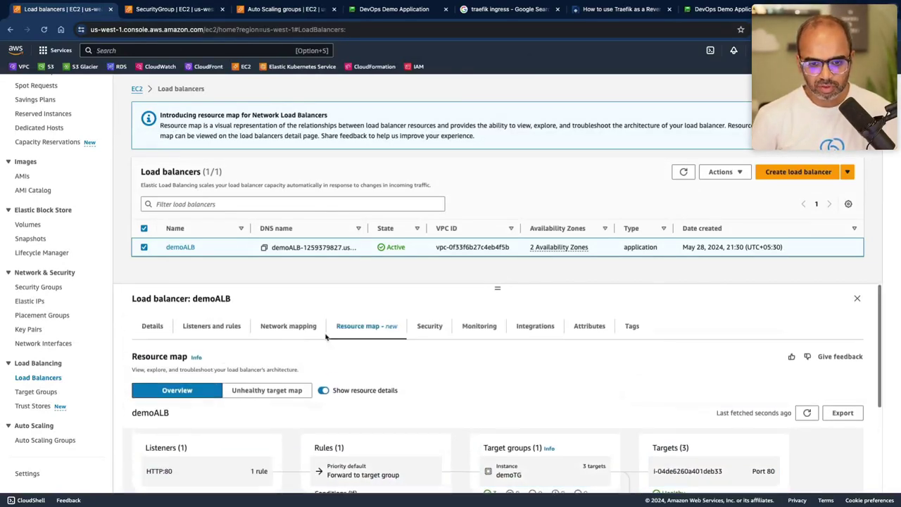
scroll(338, 366, "down", 4)
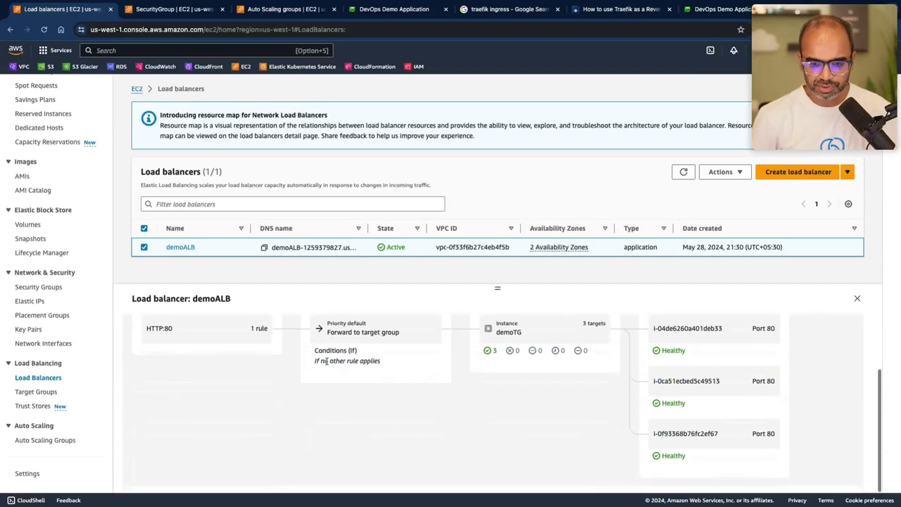
scroll(326, 361, "up", 1)
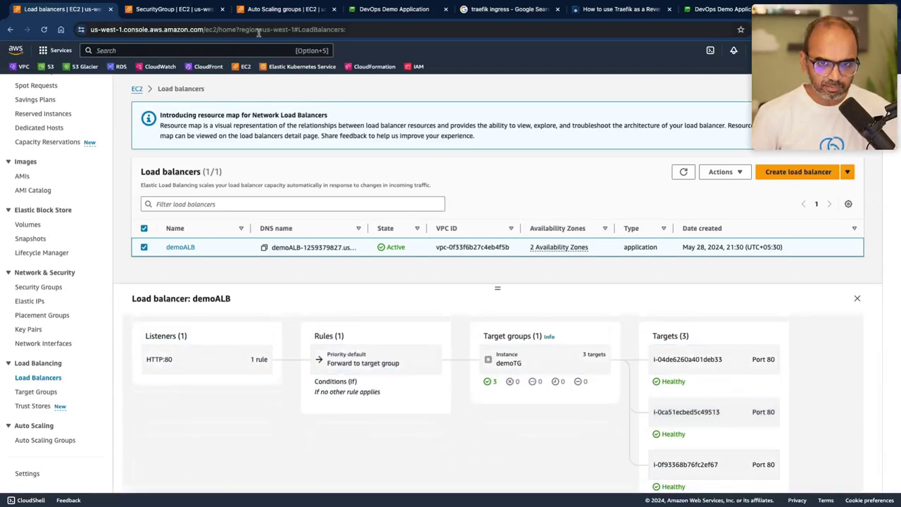
Examine project-vpc's resource map of subnets, route tables and internet gateway, and return to demoALB's resource map.
left_click(153, 18)
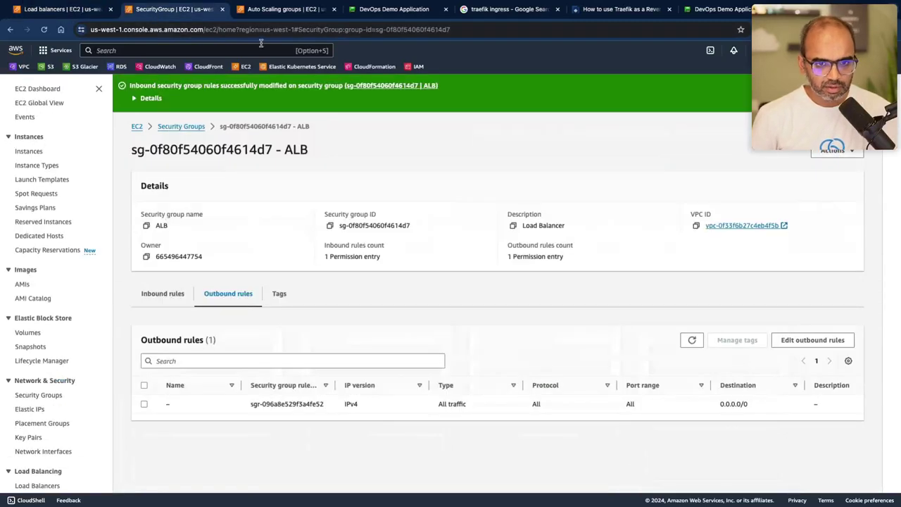
left_click(23, 67)
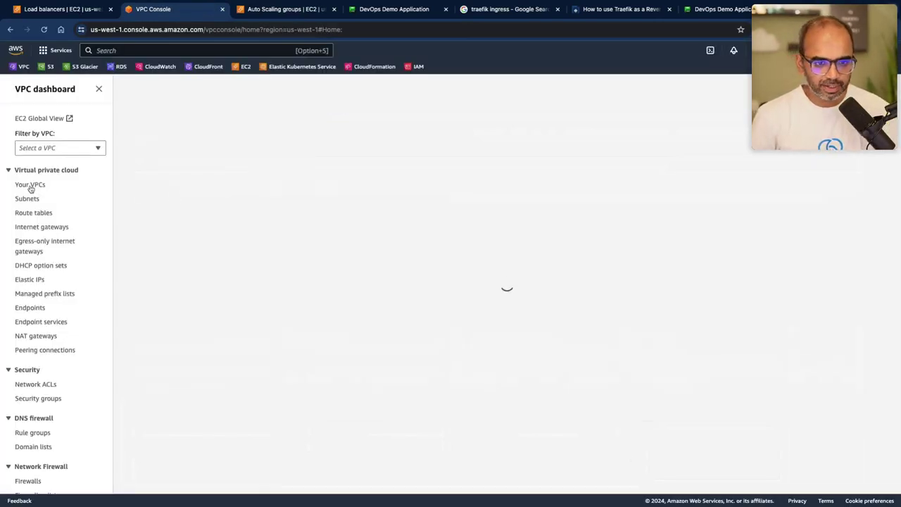
left_click(31, 186)
left_click(165, 137)
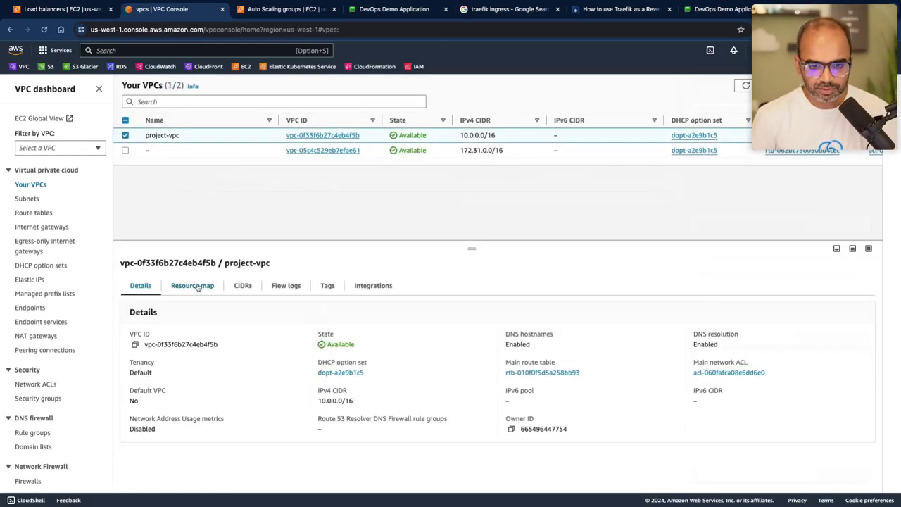
left_click(192, 286)
scroll(402, 398, "down", 1)
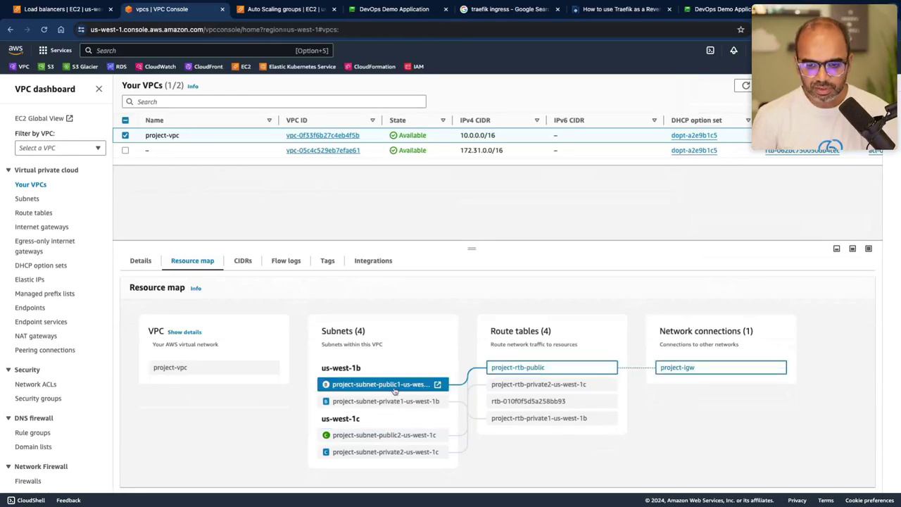
left_click(82, 13)
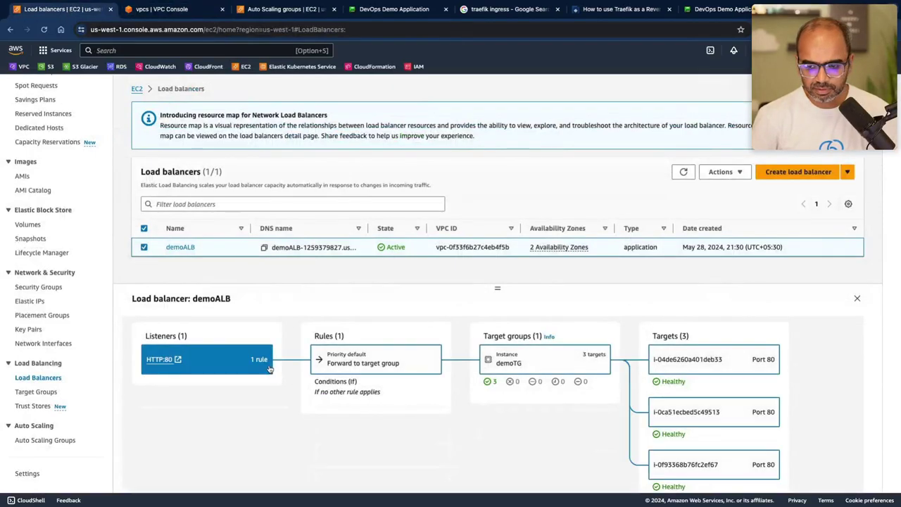
scroll(269, 369, "down", 1)
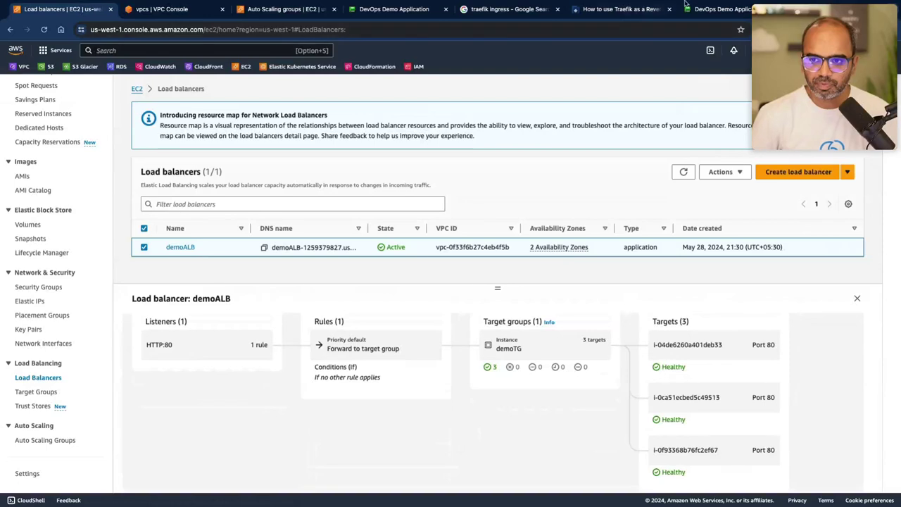
Terminate the standalone EC2 instance named web, refresh the instance list and clear the selection.
scroll(47, 248, "up", 4)
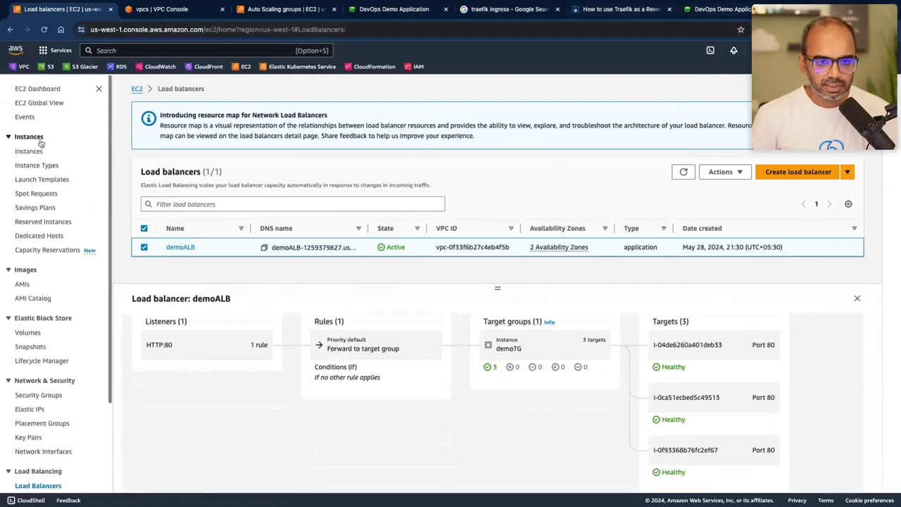
left_click(32, 152)
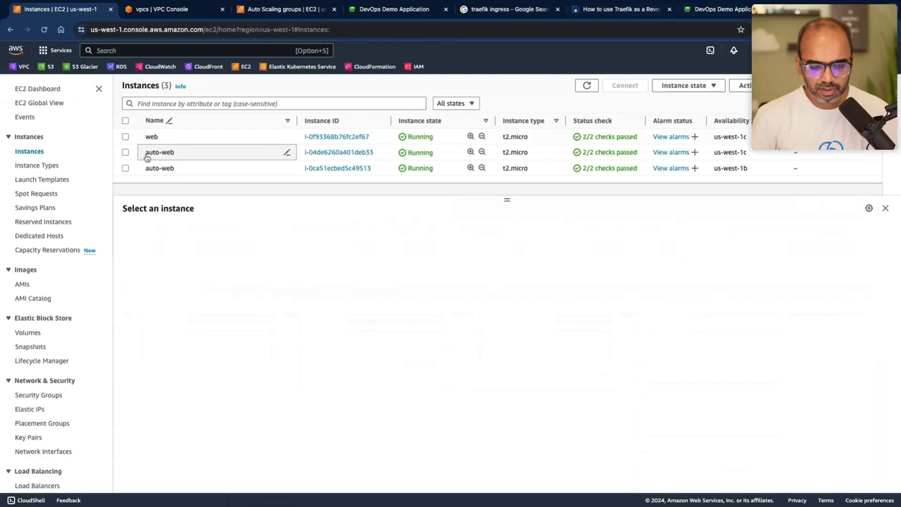
left_click(125, 138)
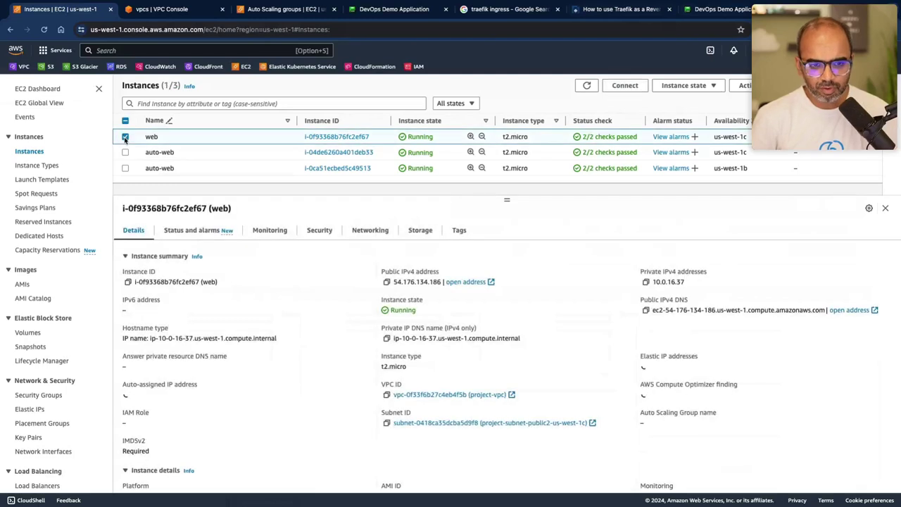
left_click(683, 85)
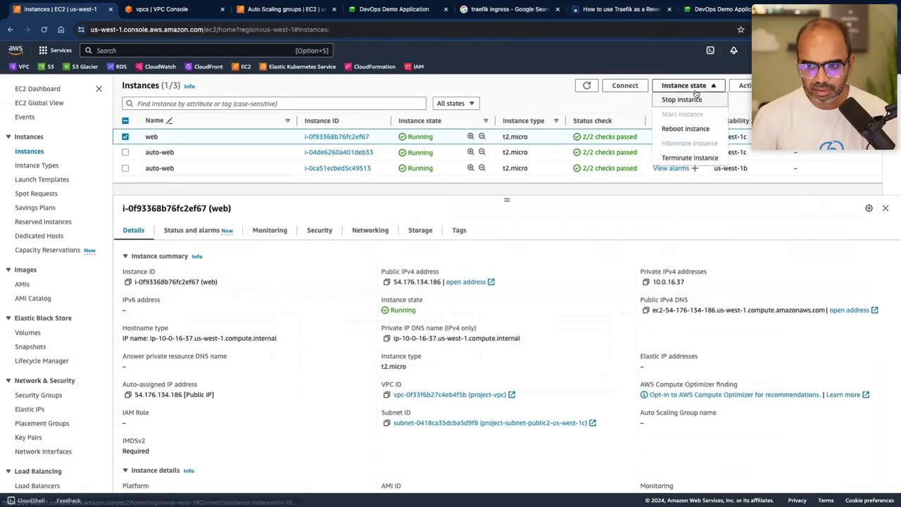
left_click(686, 158)
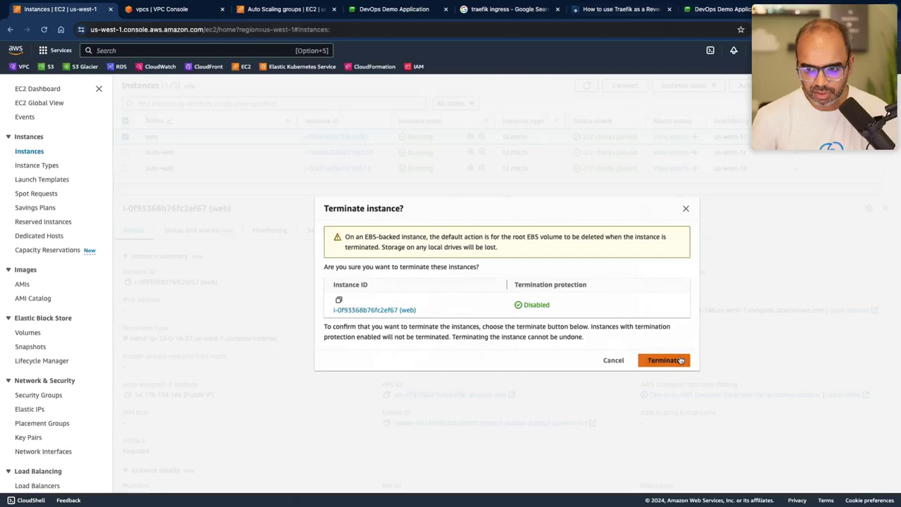
left_click(676, 360)
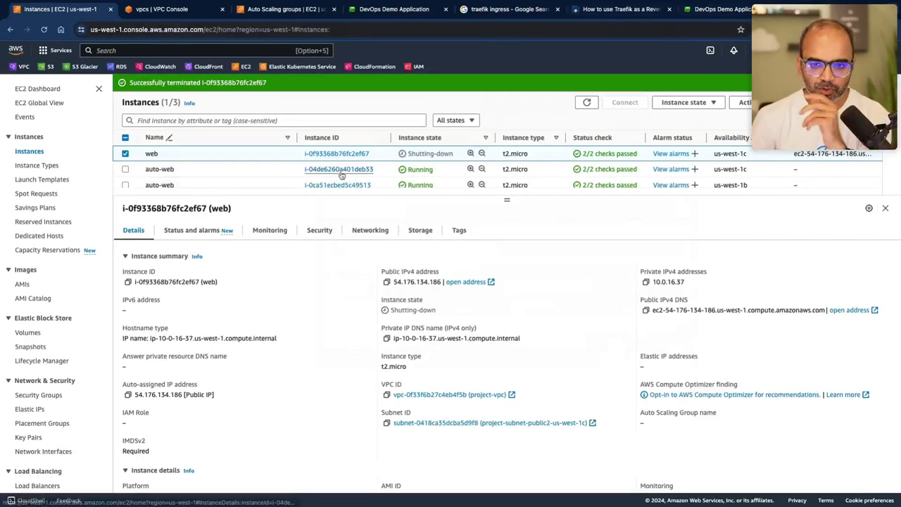
left_click(588, 104)
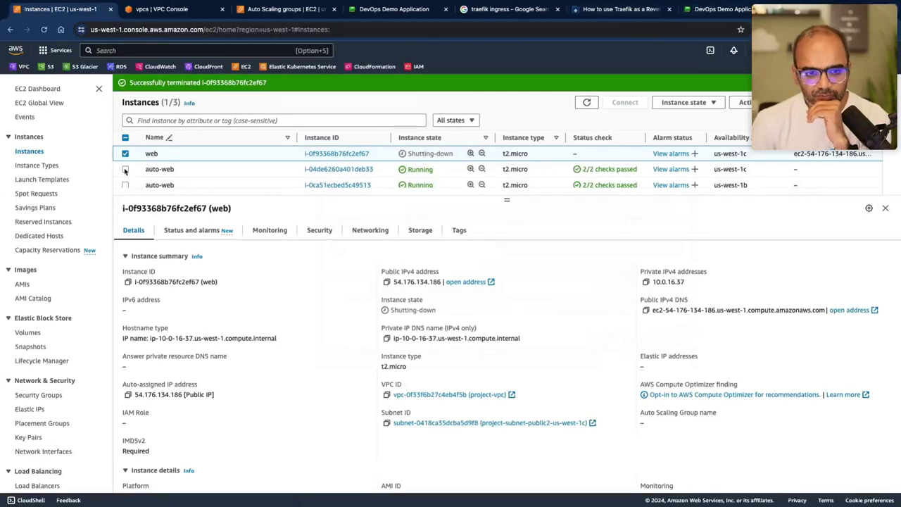
left_click(125, 153)
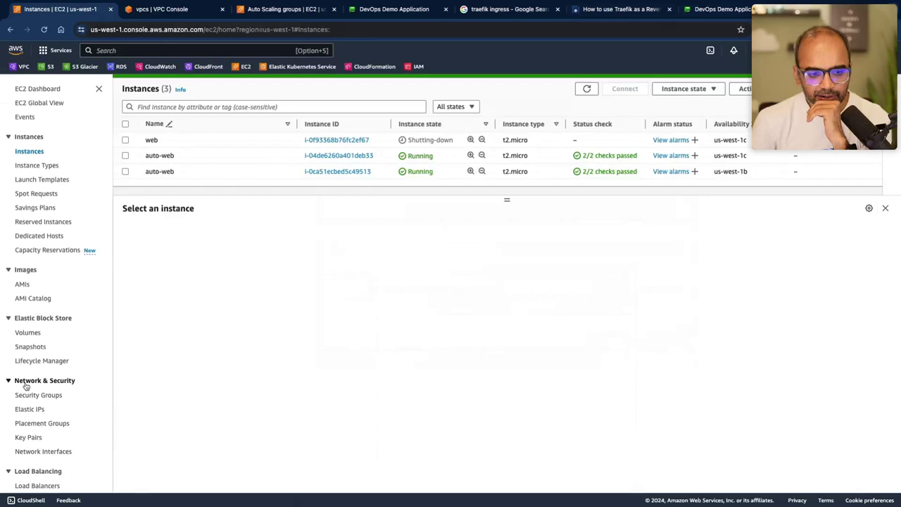
Open the demoASG Auto Scaling group and review its capacity details, activity history and target tracking scaling policy.
scroll(29, 387, "down", 3)
left_click(48, 435)
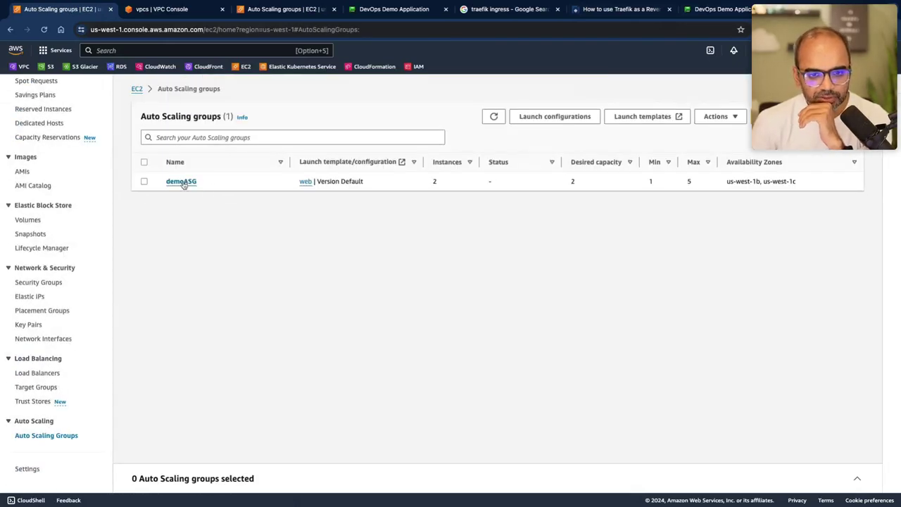
left_click(182, 182)
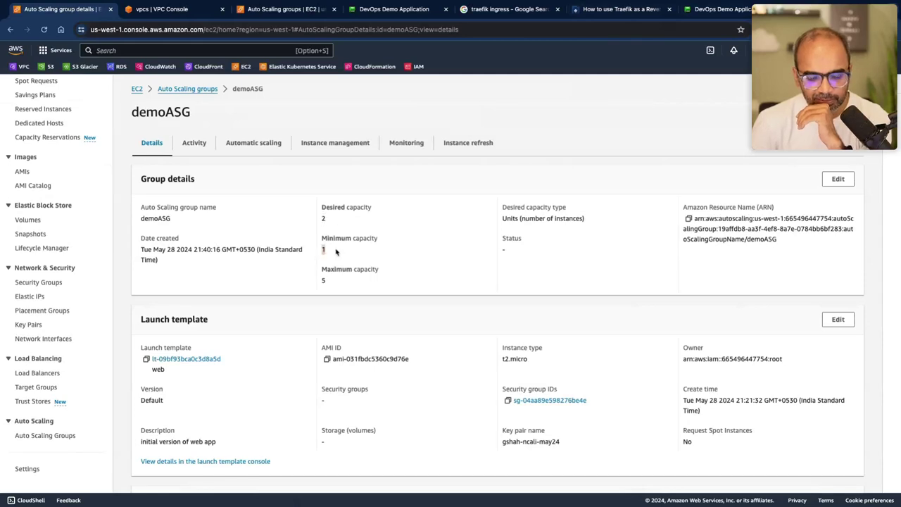
left_click(194, 143)
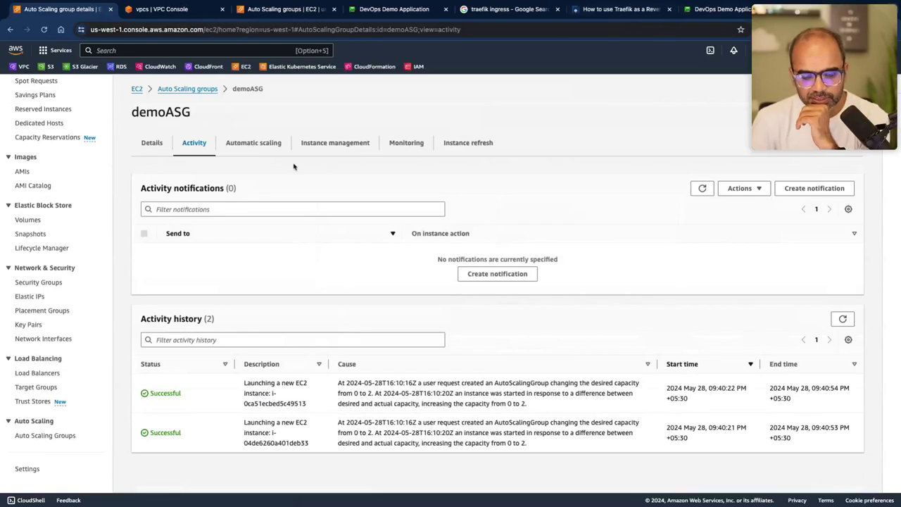
left_click(279, 148)
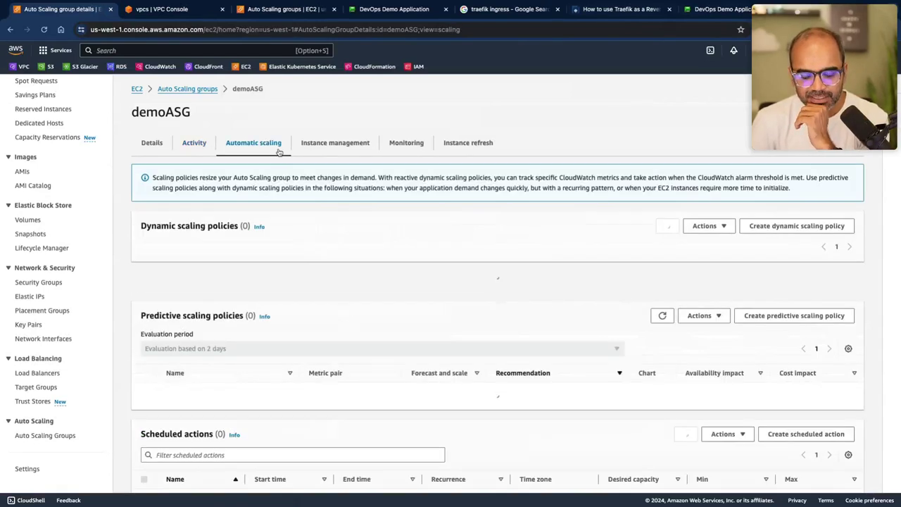
scroll(402, 350, "down", 3)
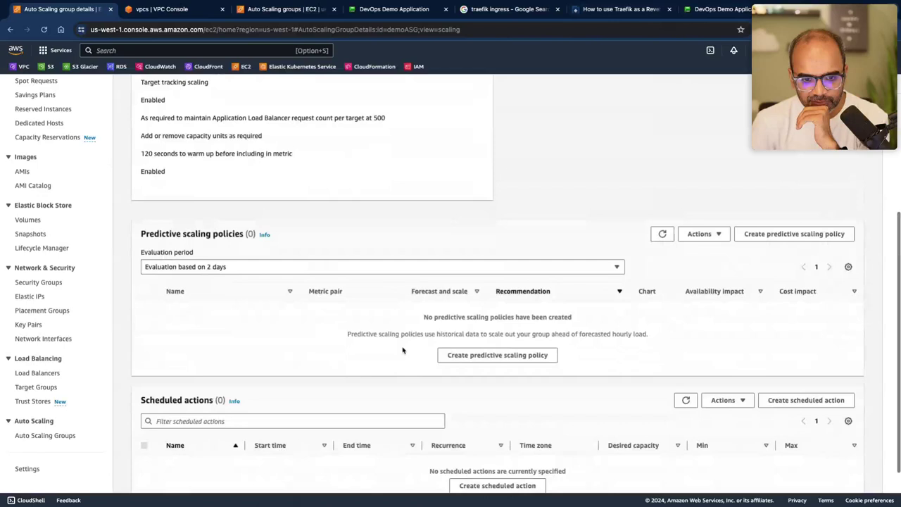
scroll(402, 350, "up", 2)
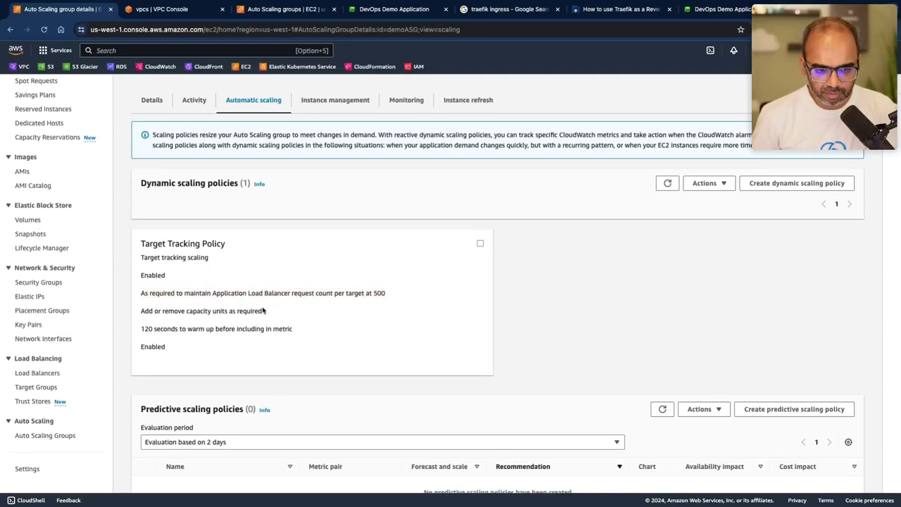
Return to the demoALB load balancer and look through its monitoring graphs for requests, errors and connections.
left_click(32, 374)
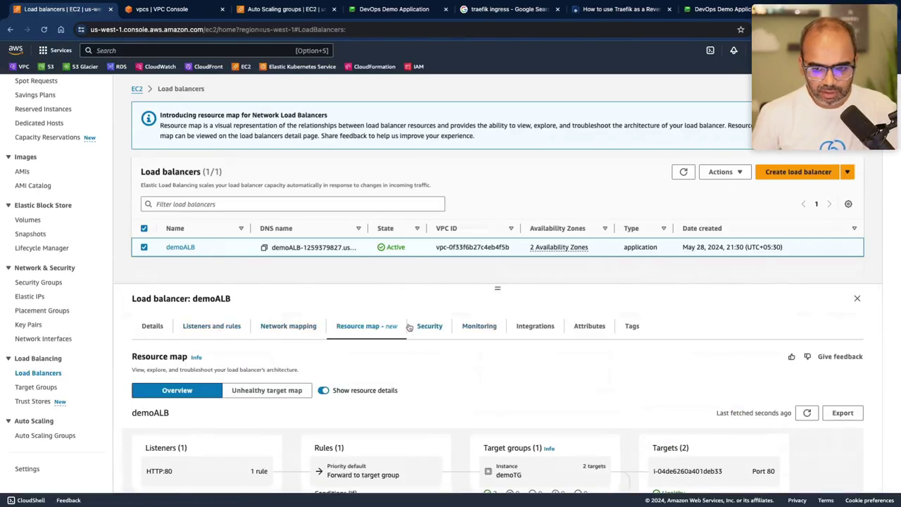
left_click(485, 329)
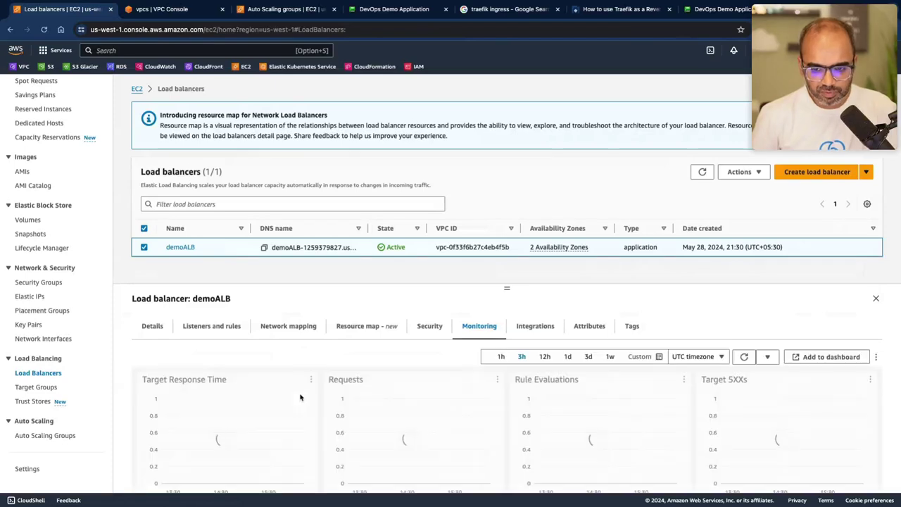
scroll(300, 398, "down", 5)
scroll(300, 398, "up", 5)
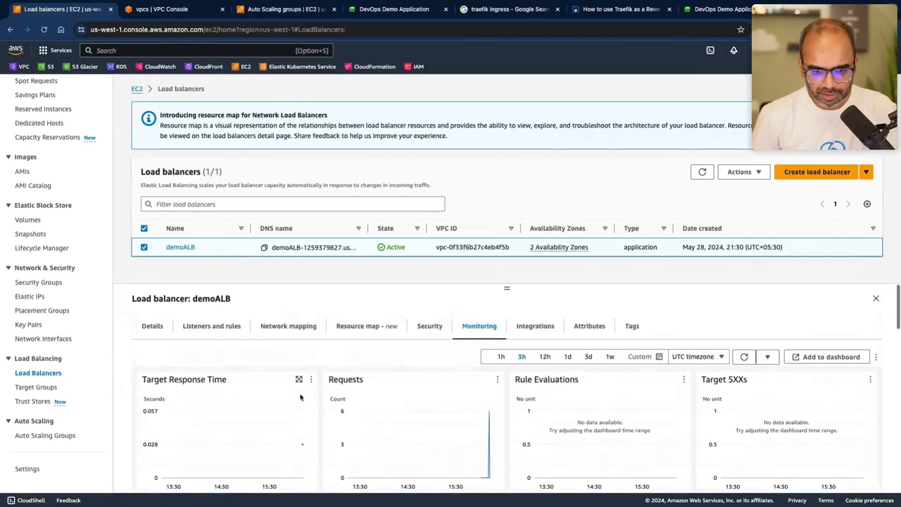
scroll(300, 398, "down", 5)
scroll(252, 417, "down", 5)
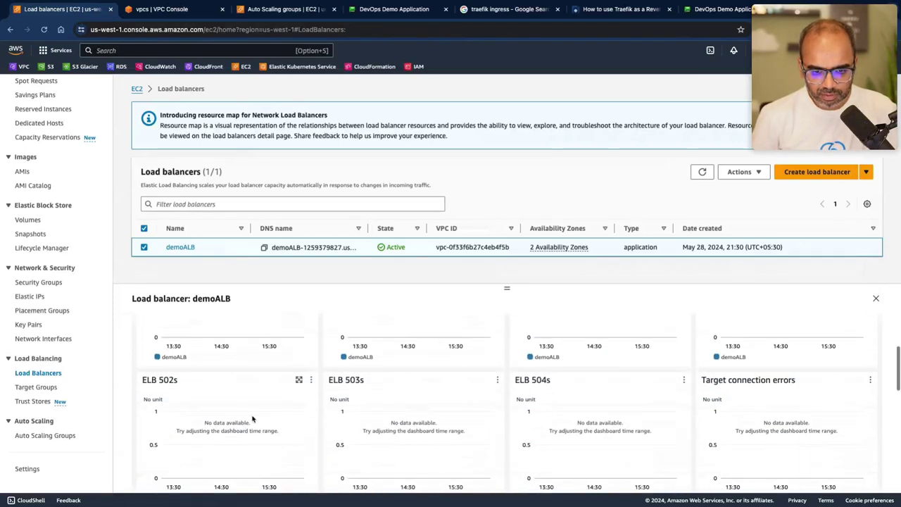
scroll(282, 388, "down", 2)
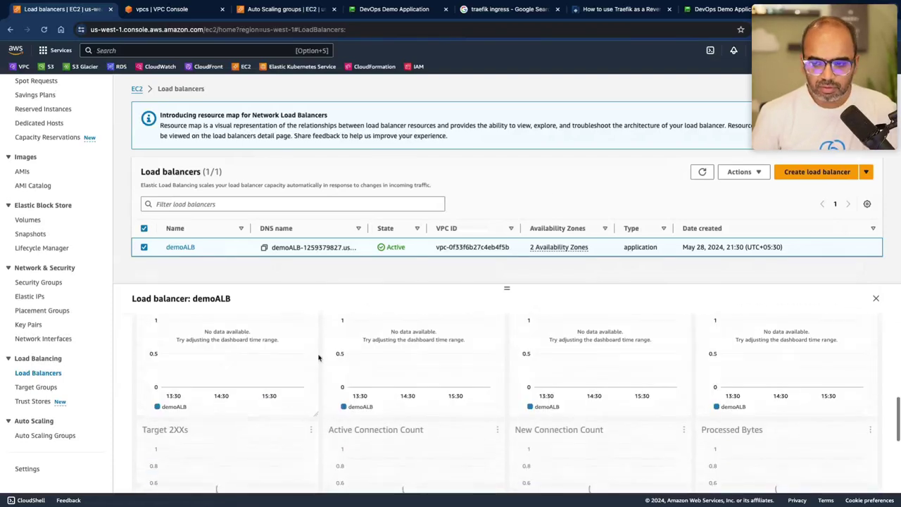
Start automatic refreshing of the DevOps Demo Application page served by demoALB, with a refresh time of 3 seconds.
left_click(718, 15)
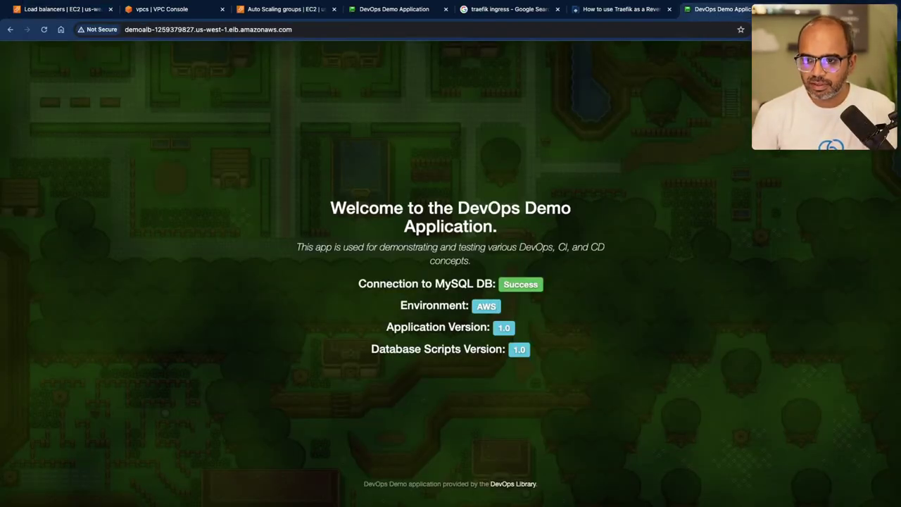
left_click(767, 28)
type("3")
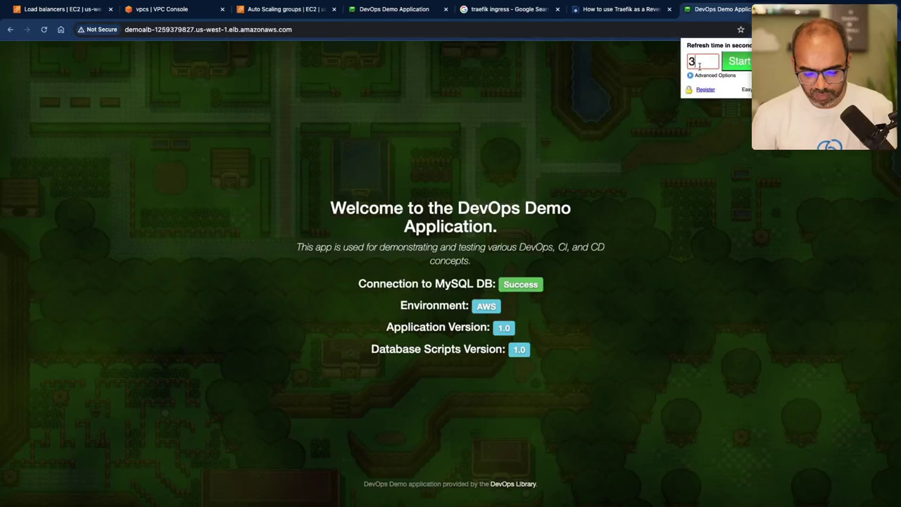
left_click(739, 63)
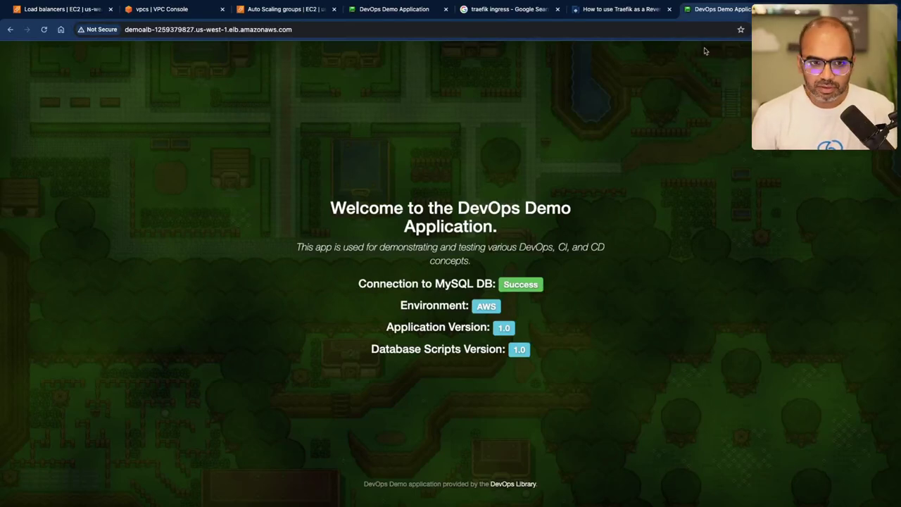
left_click(657, 31)
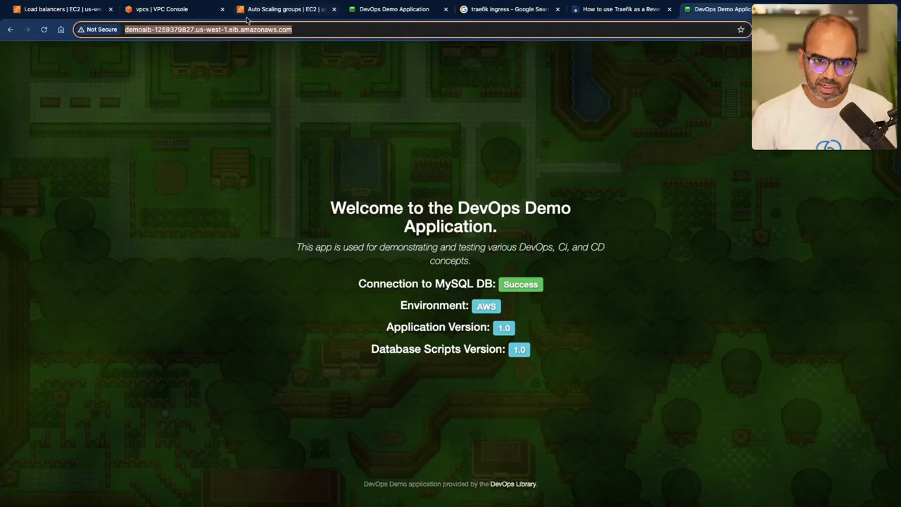
Return to demoALB's monitoring and examine the Requests, Target Response Time, error and connection graphs for incoming traffic.
left_click(193, 11)
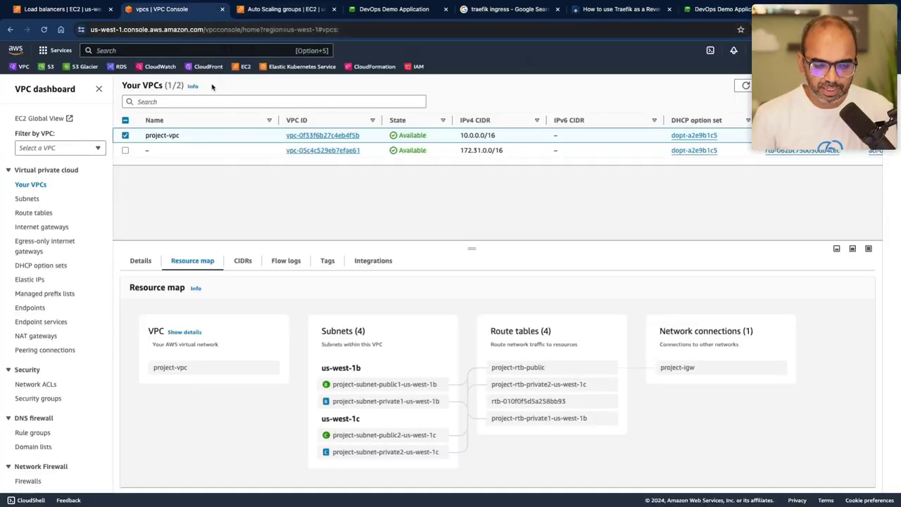
left_click(81, 9)
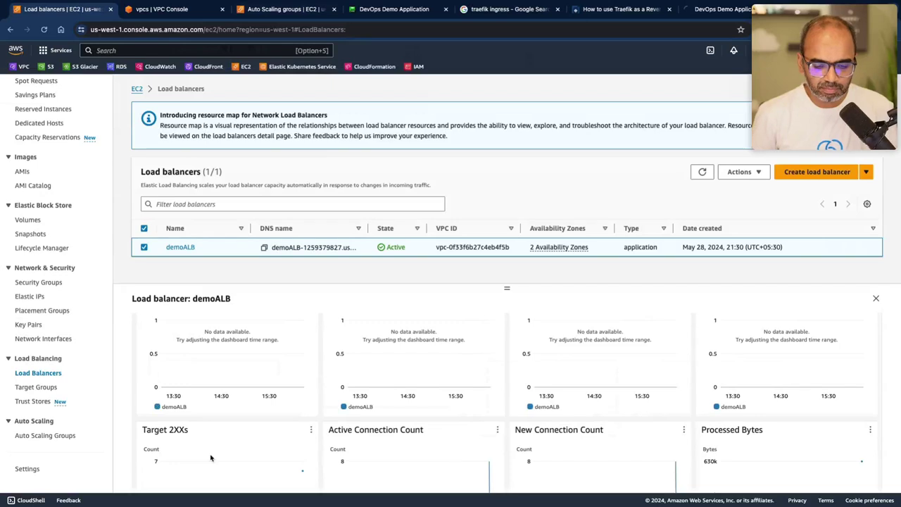
scroll(218, 460, "down", 5)
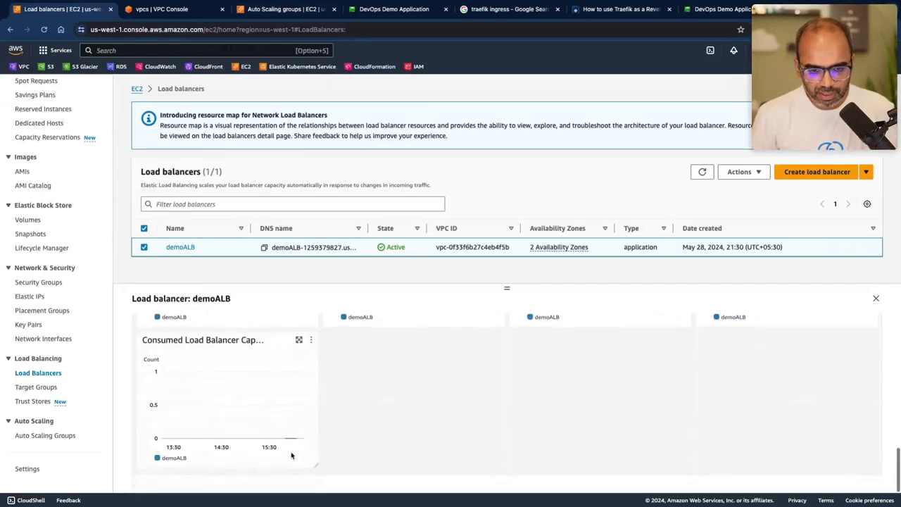
scroll(291, 455, "up", 3)
scroll(291, 455, "up", 3)
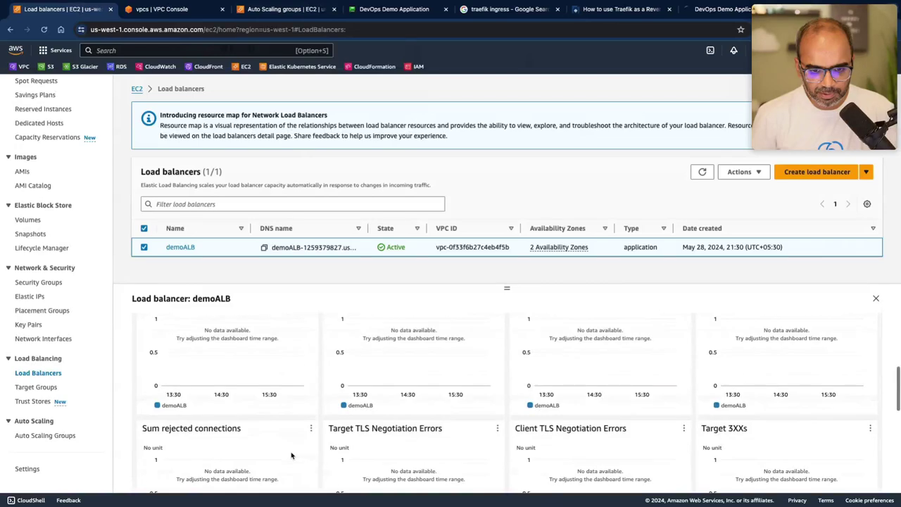
scroll(292, 456, "up", 2)
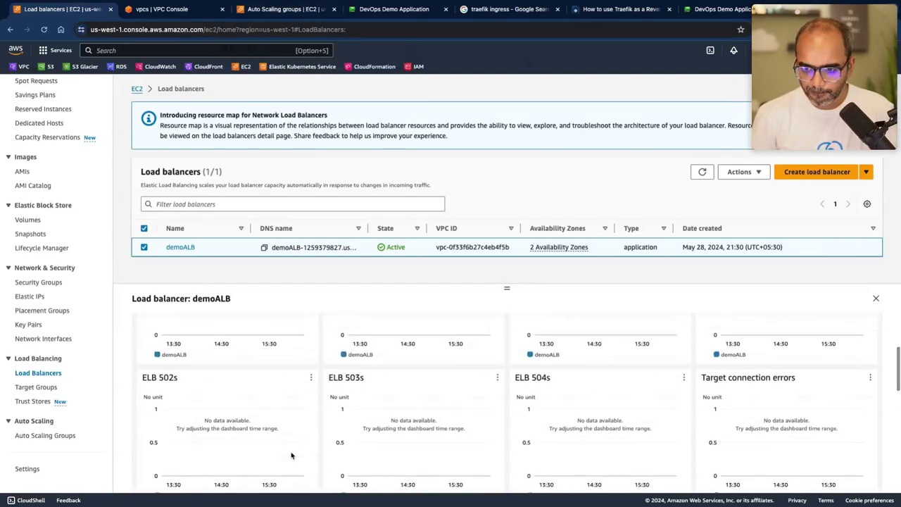
scroll(291, 456, "up", 5)
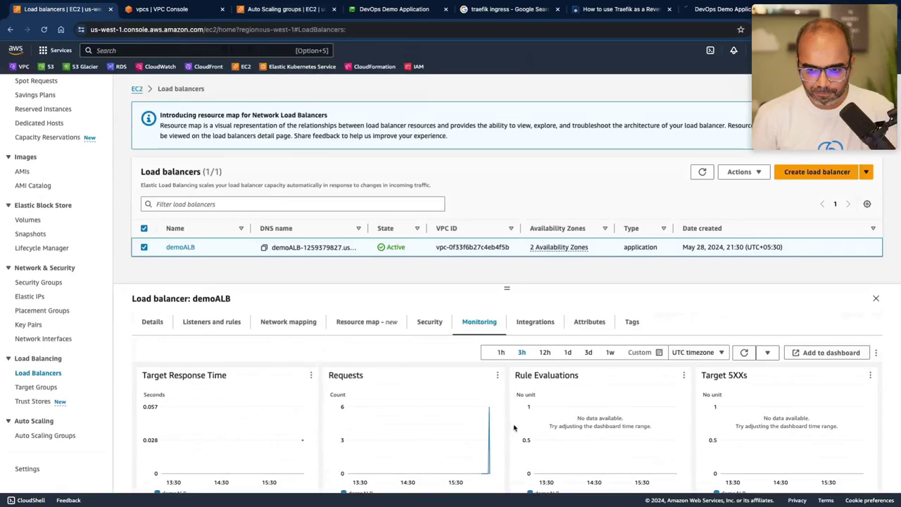
scroll(427, 429, "down", 2)
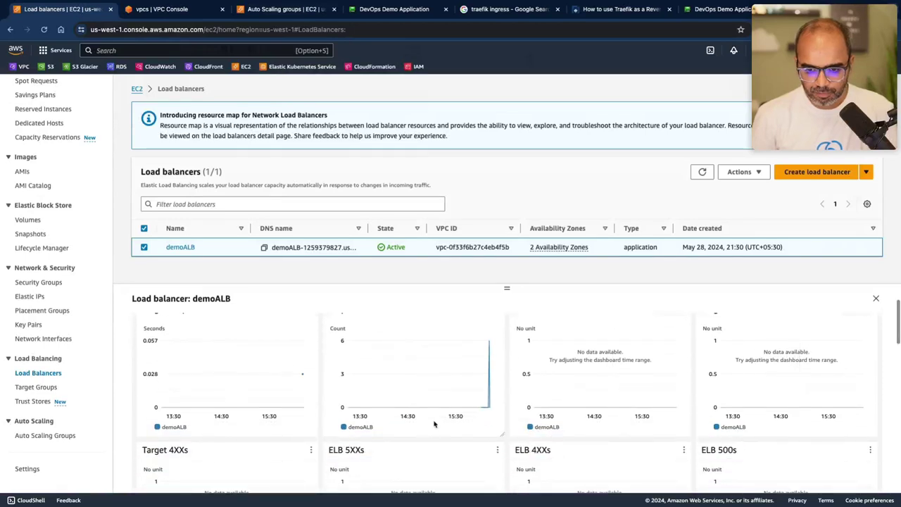
scroll(434, 422, "up", 4)
scroll(435, 398, "down", 3)
scroll(435, 399, "down", 10)
scroll(436, 398, "down", 5)
Open the demoTG target group's monitoring graphs and locate Request Count Per Target.
left_click(39, 387)
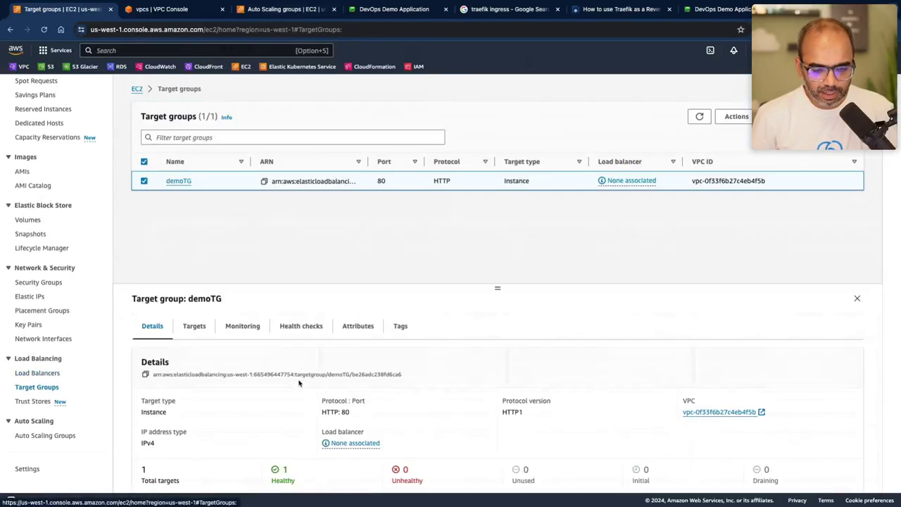
left_click(244, 328)
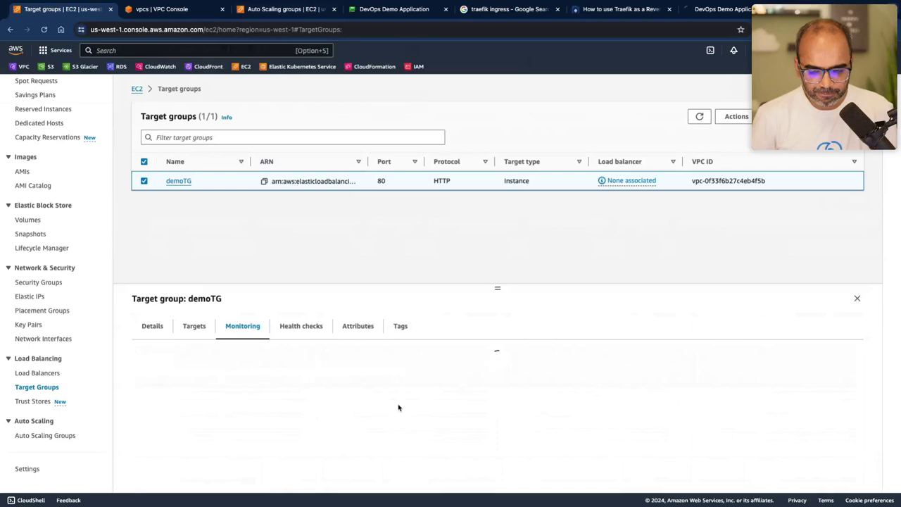
scroll(397, 407, "down", 1)
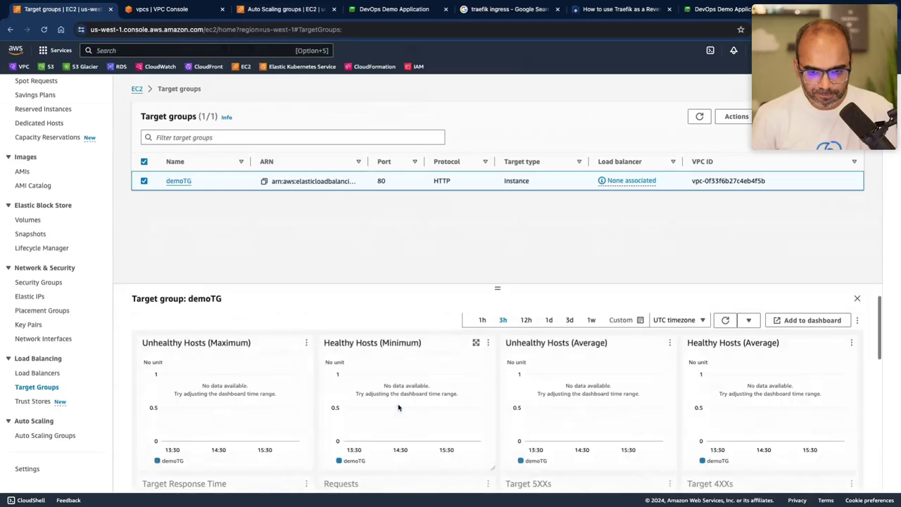
scroll(432, 409, "down", 2)
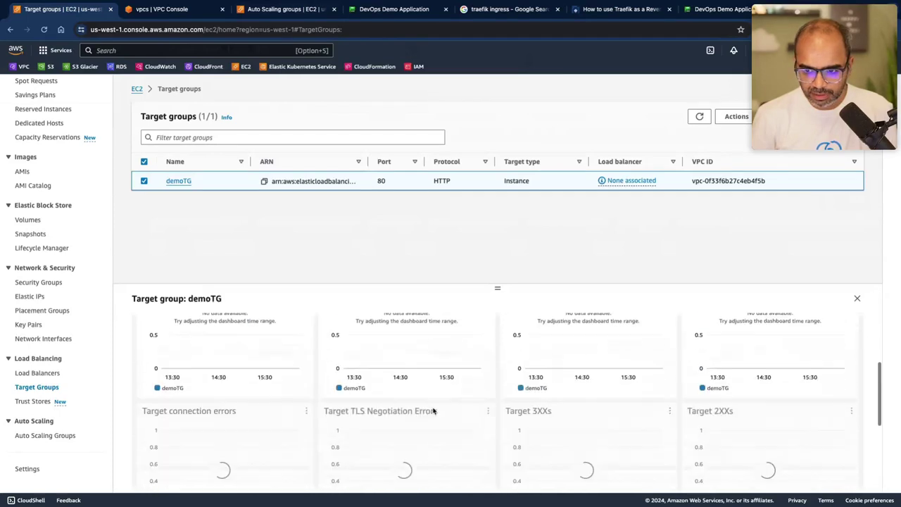
scroll(433, 409, "down", 3)
scroll(432, 408, "down", 3)
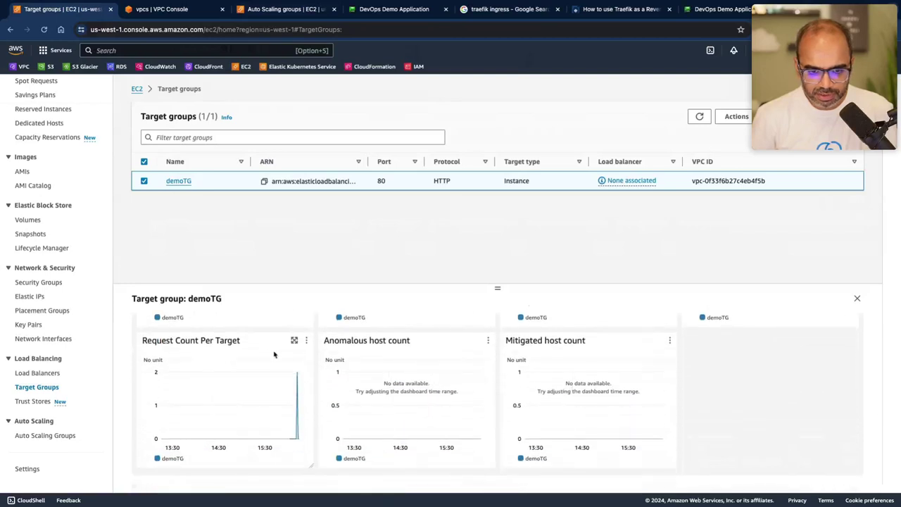
Enlarge demoTG's Request Count Per Target graph, inspect its request spike and set the time range to 1h.
left_click(294, 340)
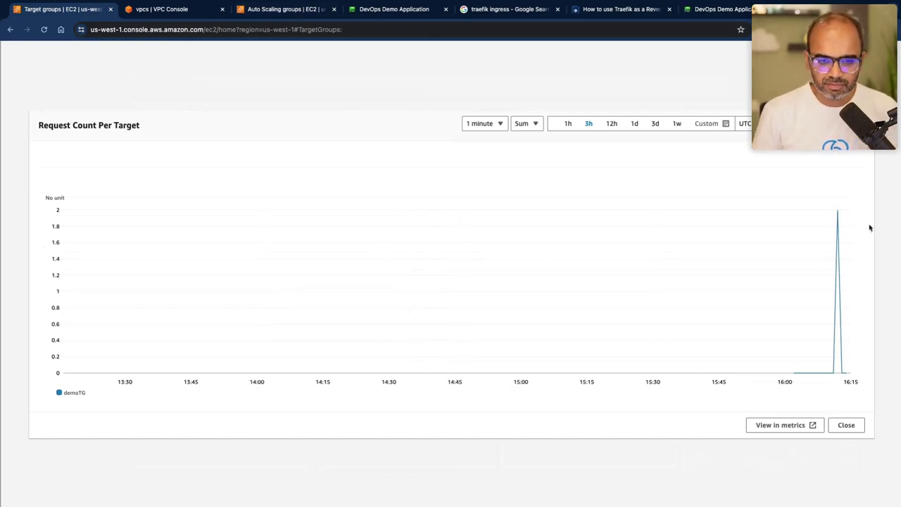
mouse_move(837, 211)
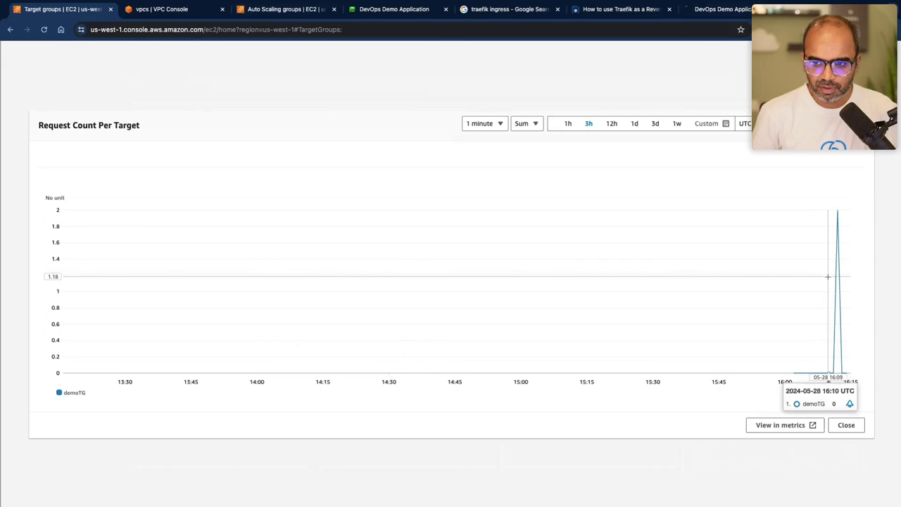
left_click(568, 124)
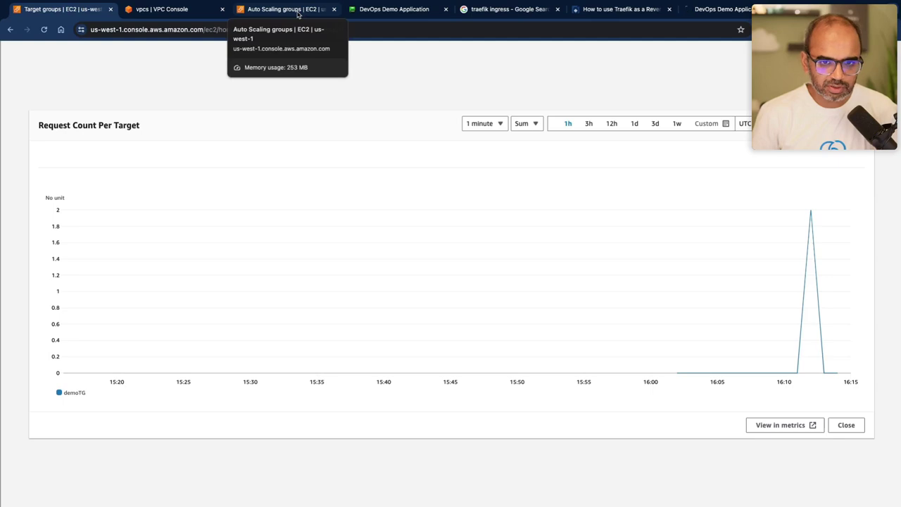
Open CloudWatch for us-west-1 in a new browser tab and list all alarms.
left_click(298, 14)
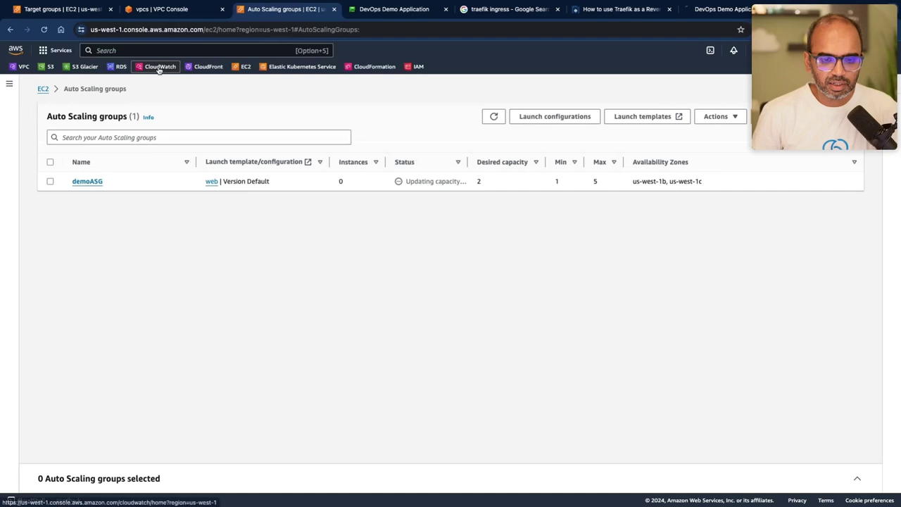
middle_click(159, 67)
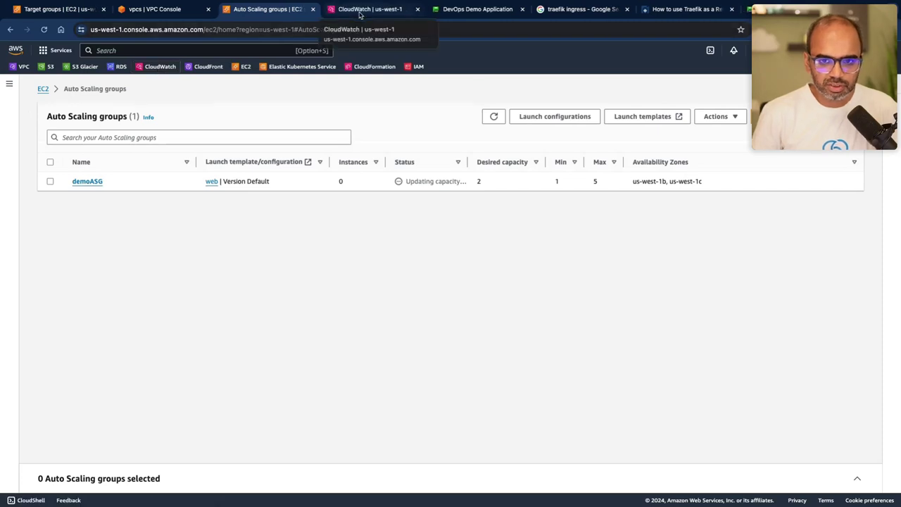
left_click(359, 10)
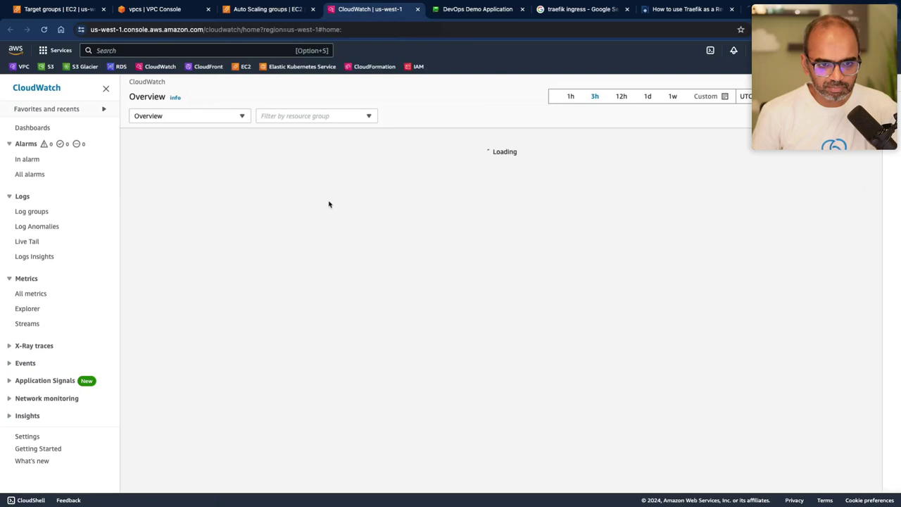
left_click(27, 145)
left_click(27, 145)
left_click(27, 160)
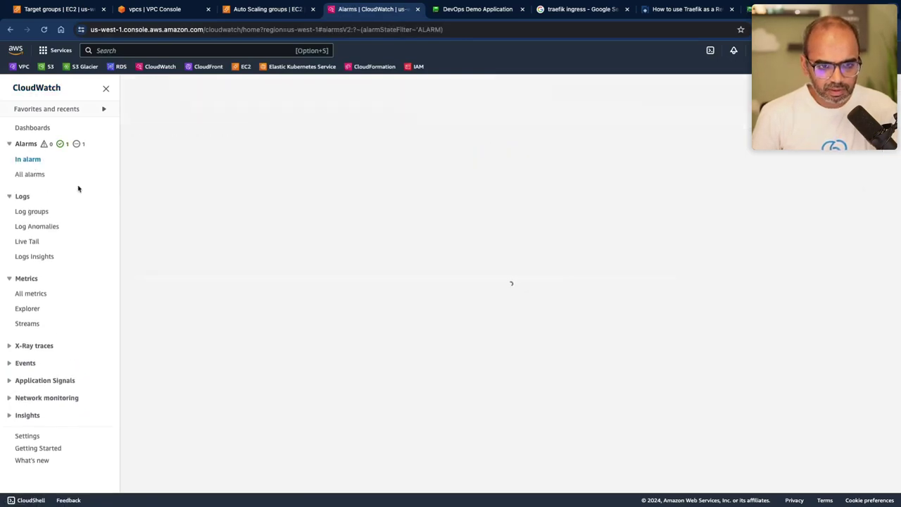
left_click(33, 178)
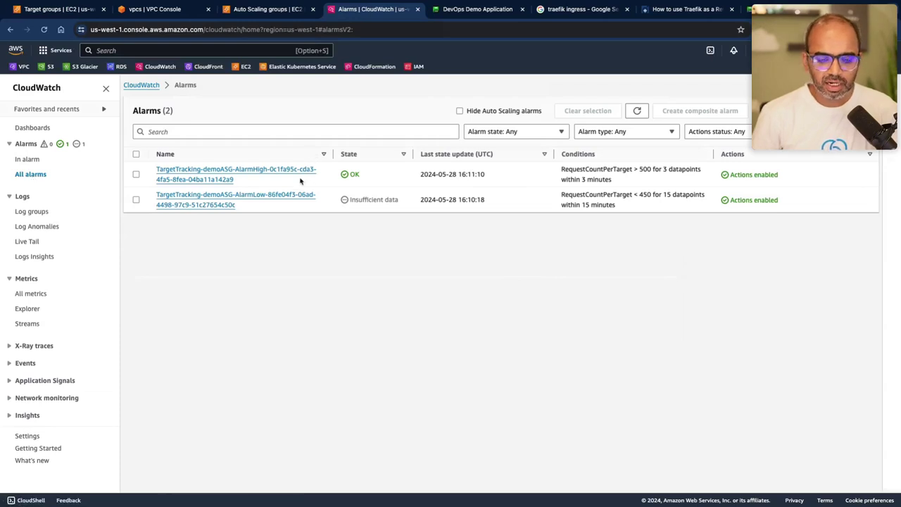
Examine the conditions of demoASG's AlarmHigh and AlarmLow target tracking alarms and view each alarm's RequestCountPerTarget graph.
left_click(136, 175)
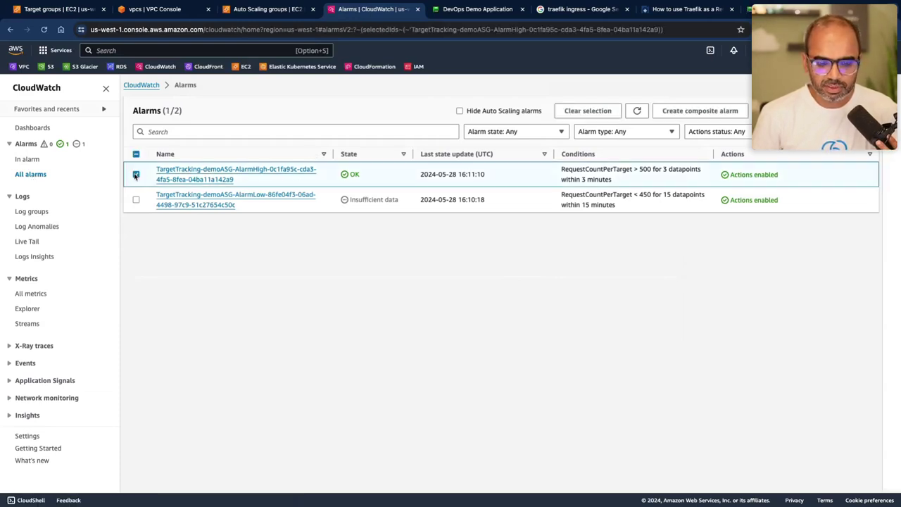
triple_click(648, 176)
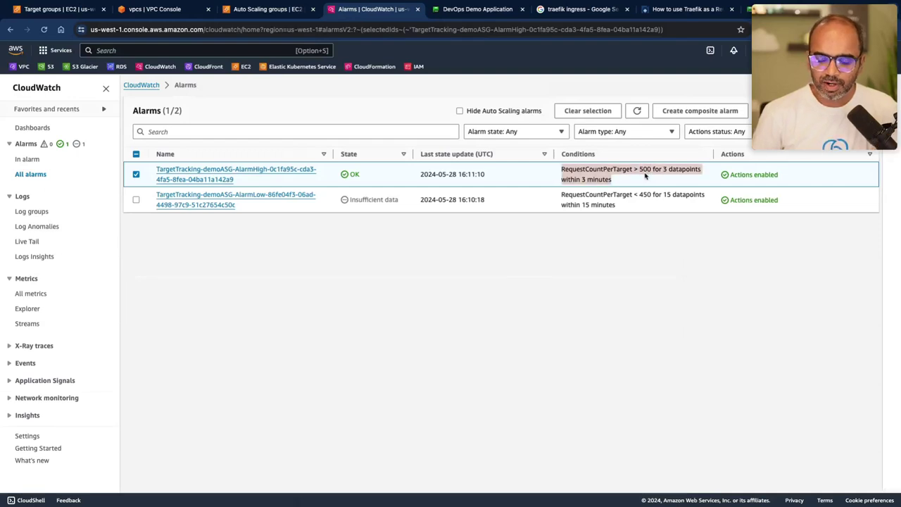
left_click_drag(656, 171, 660, 171)
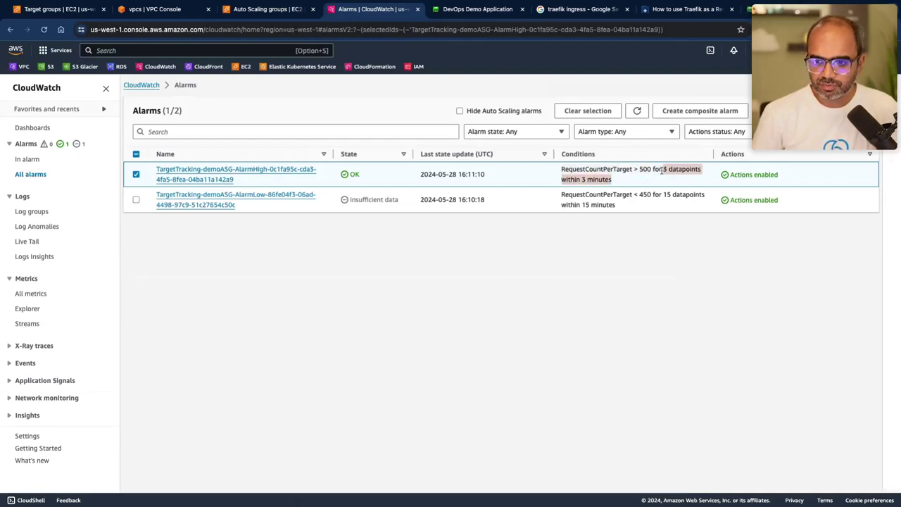
triple_click(662, 171)
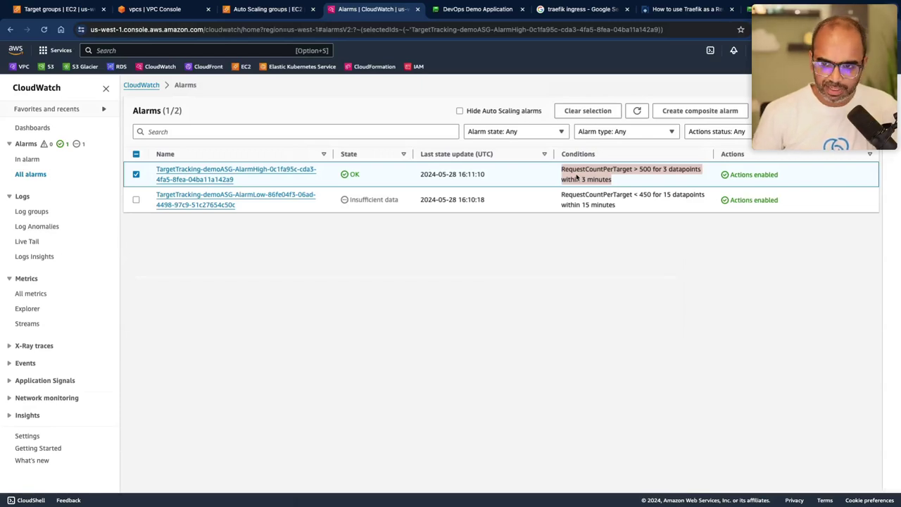
left_click(137, 201)
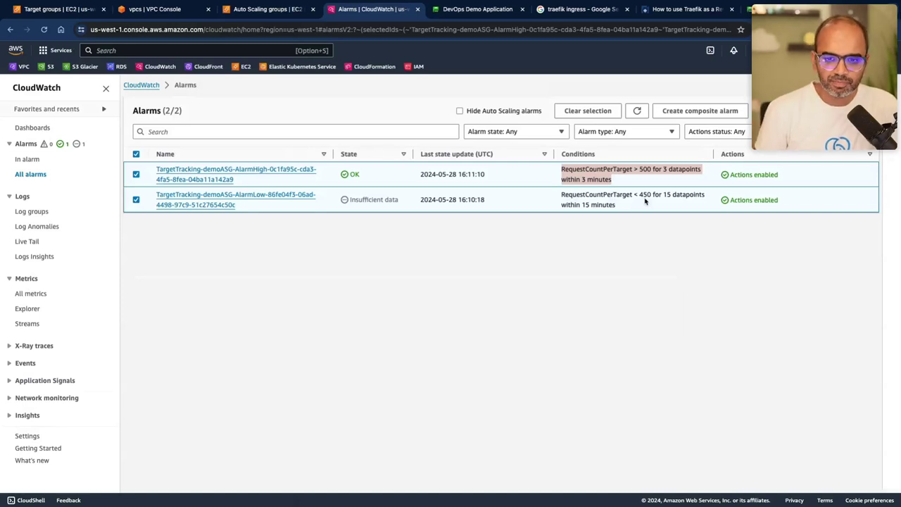
left_click(175, 203)
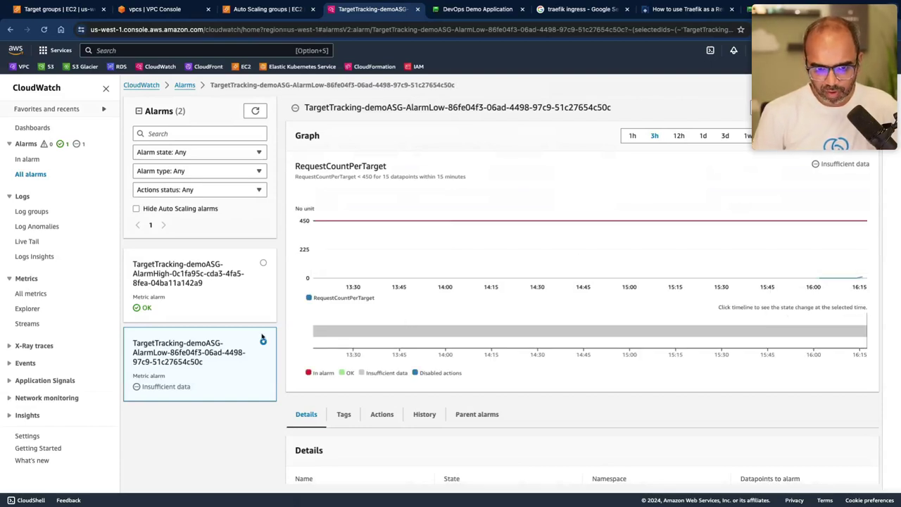
left_click(239, 292)
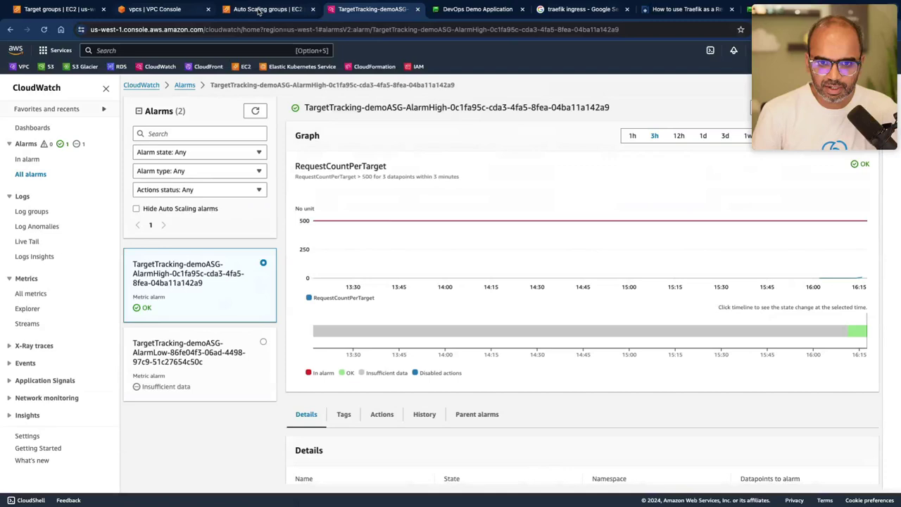
Open the demoTG target group's details from EC2 Target Groups and show its monitoring graphs.
left_click(259, 10)
left_click(178, 15)
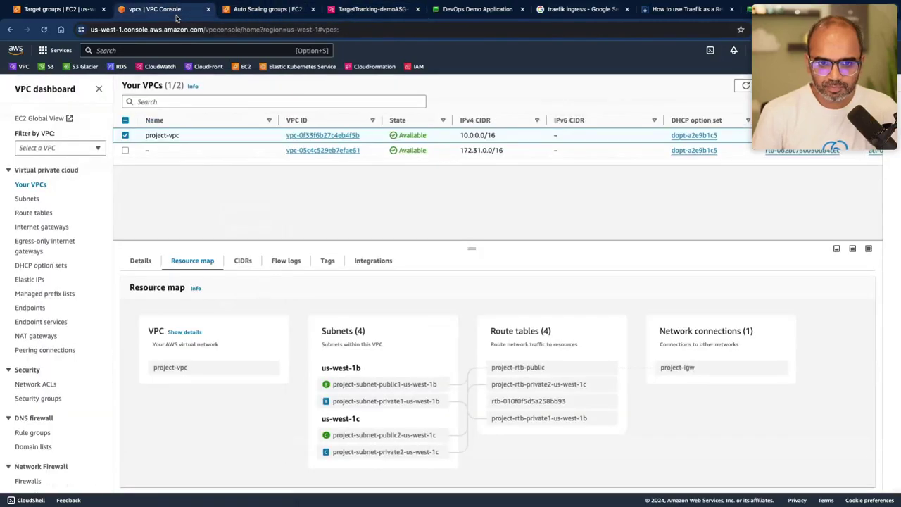
left_click(257, 10)
left_click(12, 86)
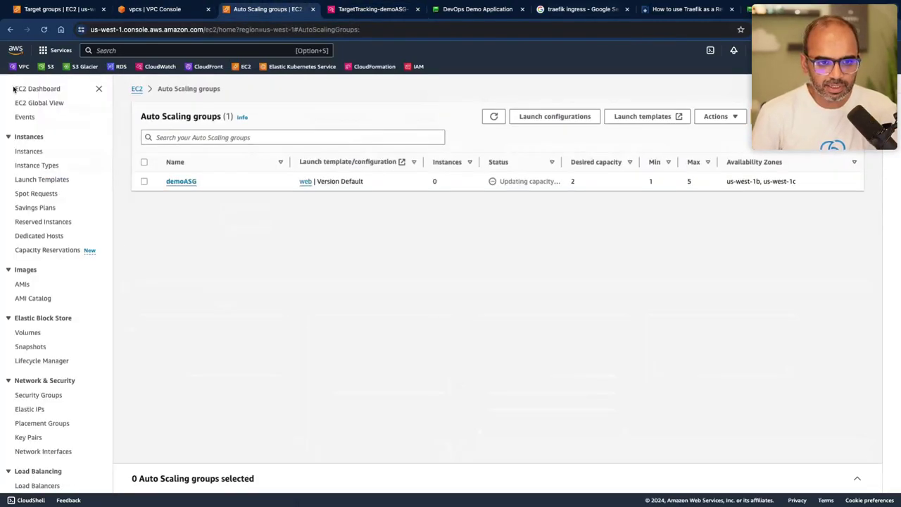
scroll(30, 329, "down", 3)
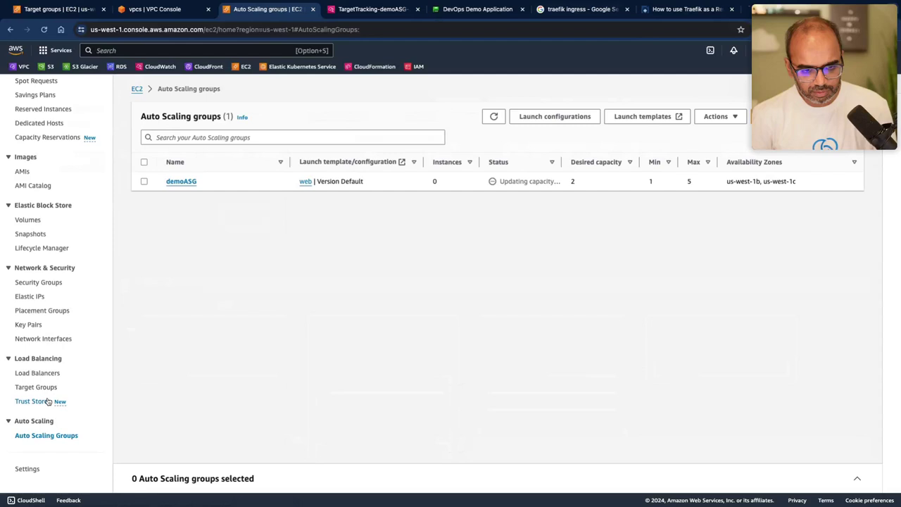
left_click(41, 389)
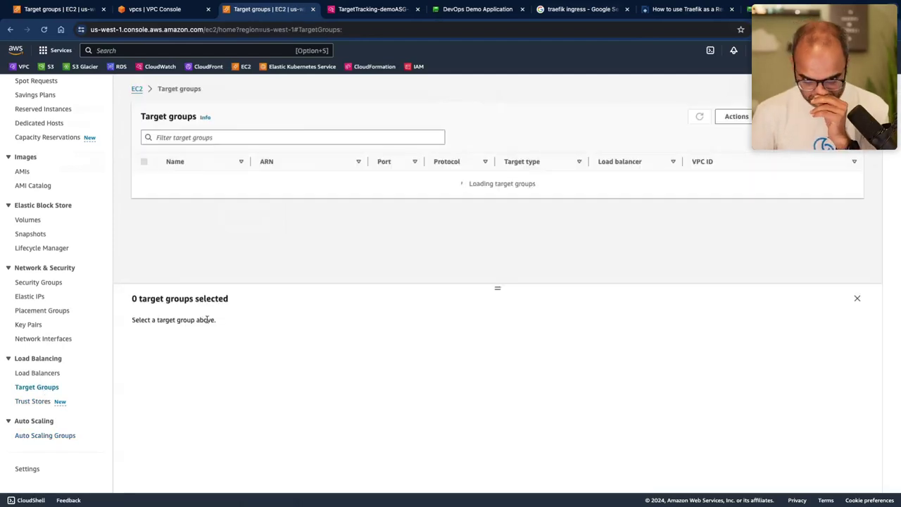
left_click(182, 183)
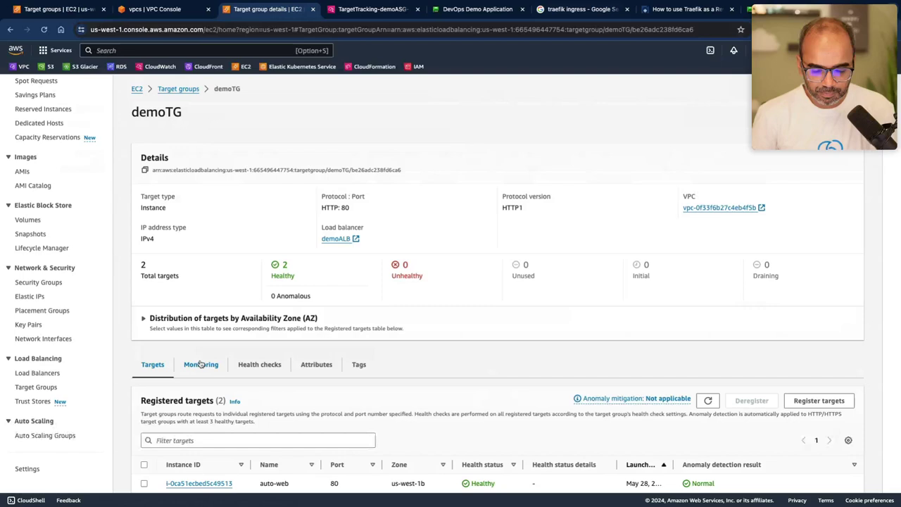
left_click(201, 363)
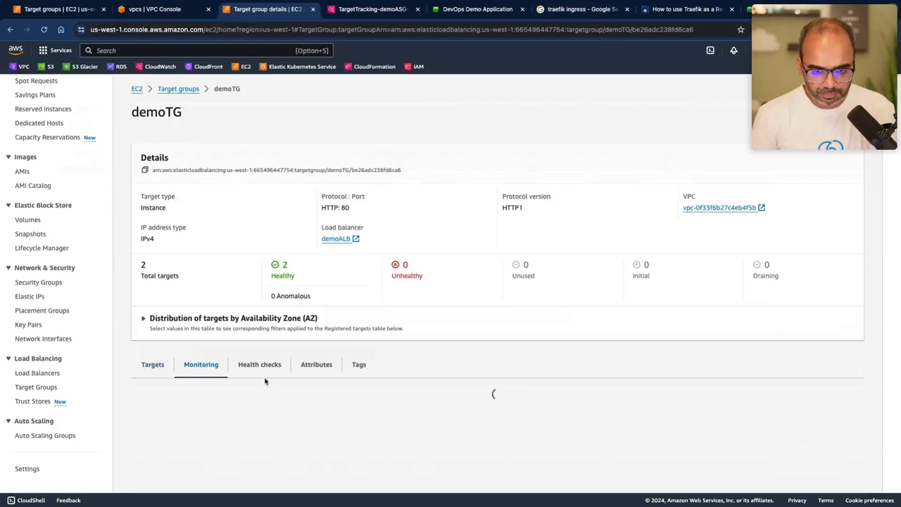
Enlarge demoTG's Request Count Per Target graph, compare it with the AlarmHigh alarm graph and view the DevOps Demo Application page.
scroll(265, 381, "down", 5)
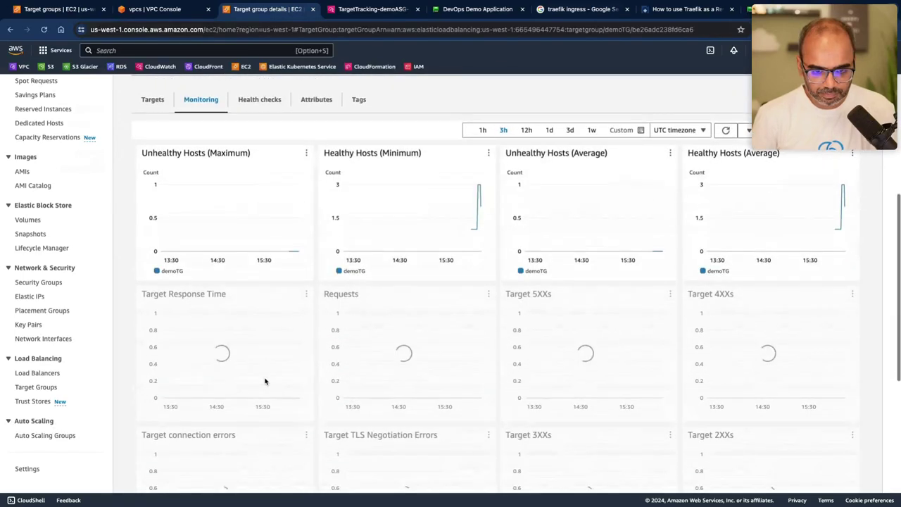
scroll(265, 381, "down", 2)
scroll(265, 378, "down", 2)
scroll(265, 380, "up", 4)
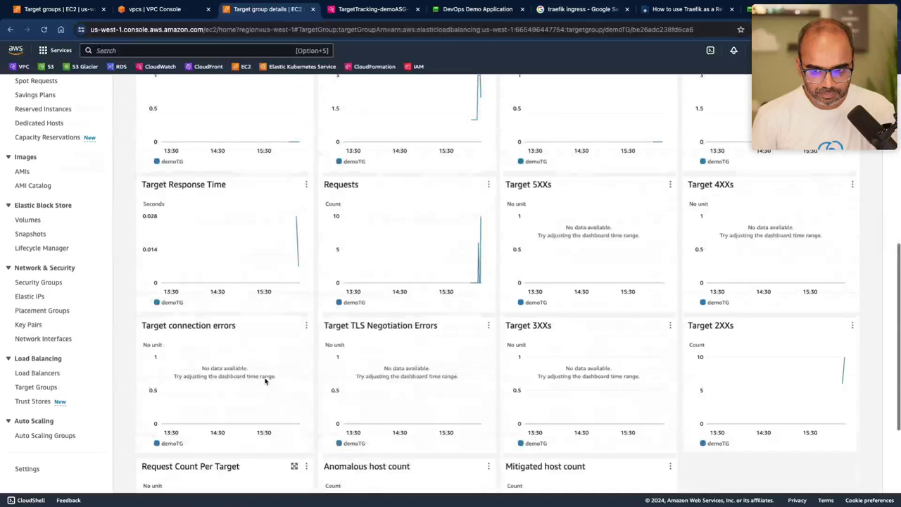
scroll(265, 381, "up", 1)
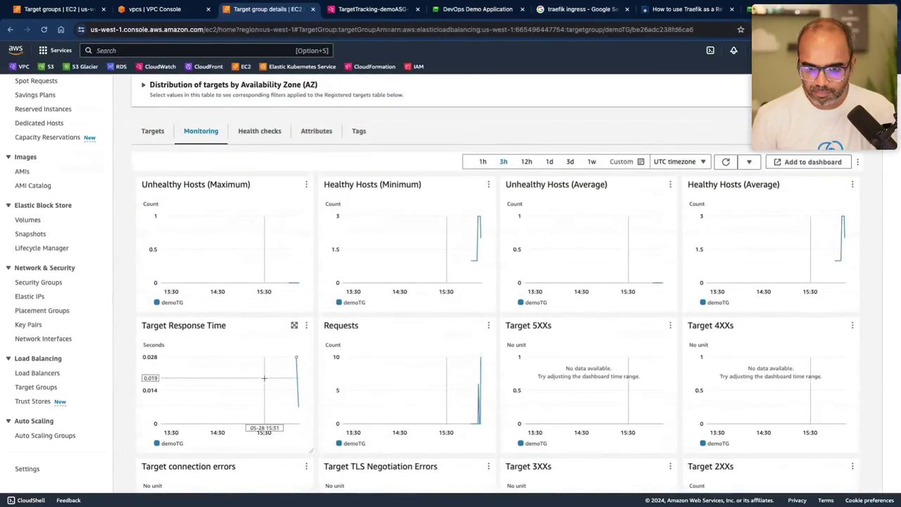
scroll(265, 378, "down", 3)
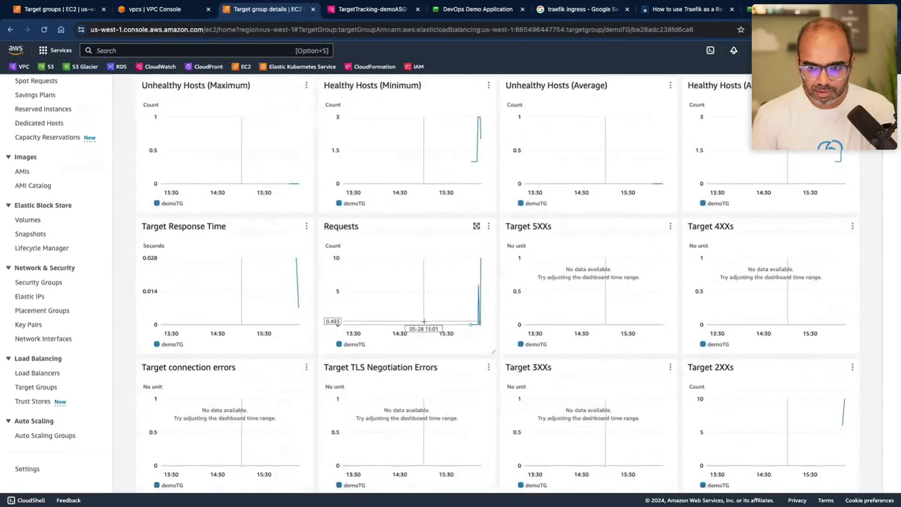
scroll(425, 325, "down", 3)
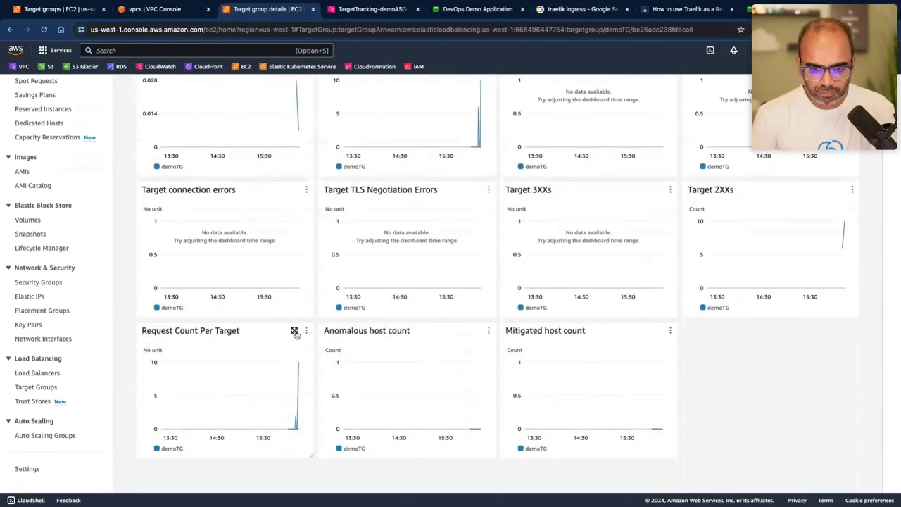
left_click(295, 332)
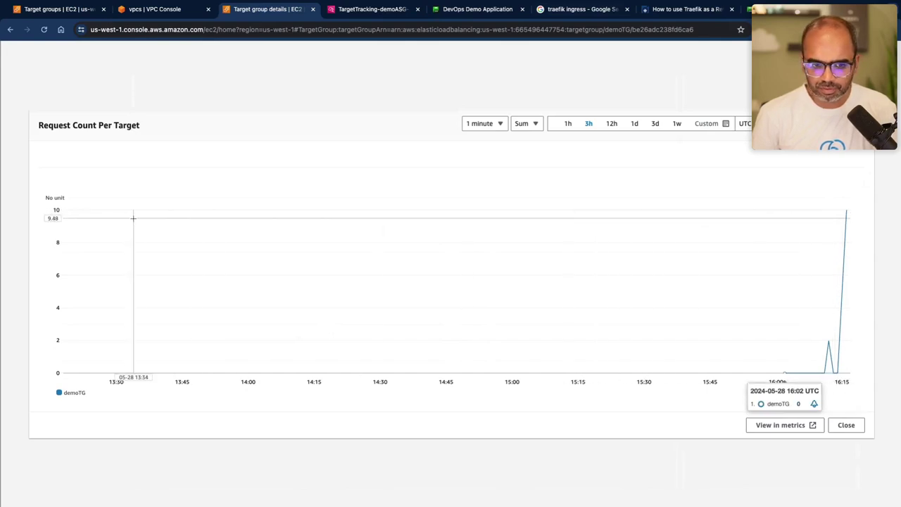
left_click(374, 10)
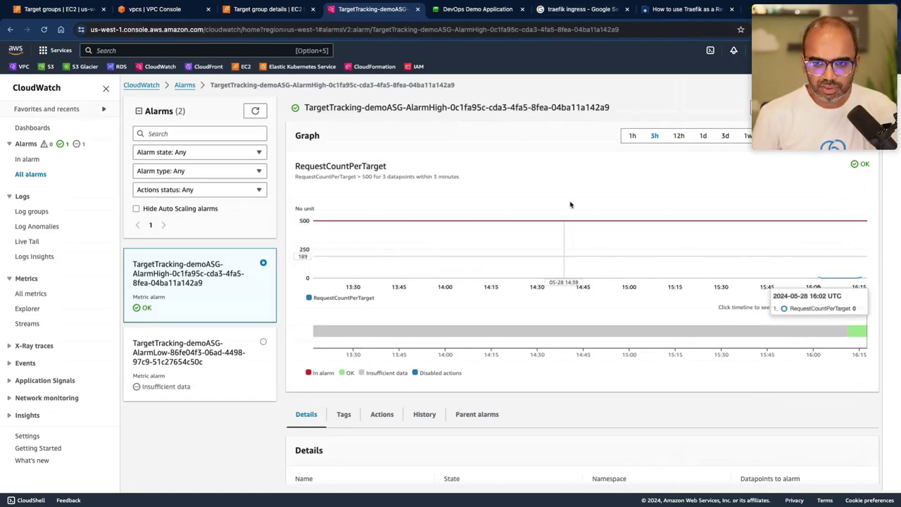
left_click(461, 10)
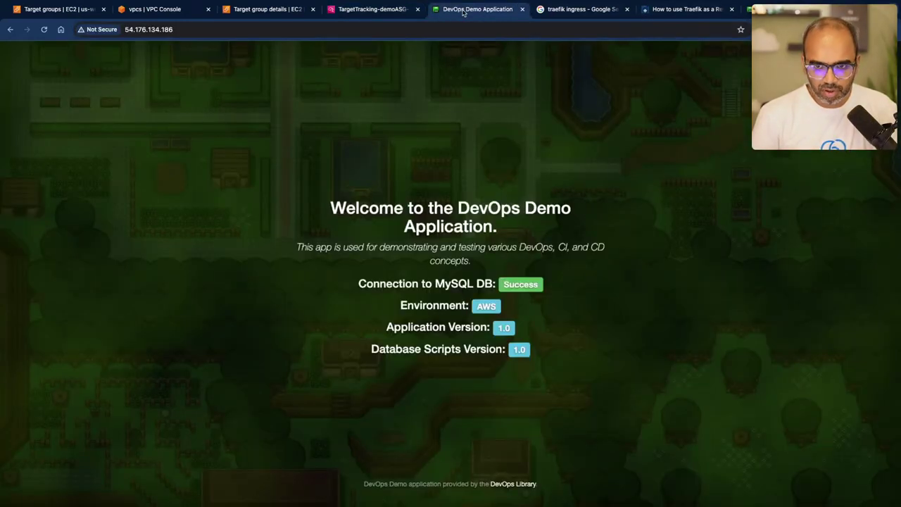
key("super+Tab")
key("super+Tab")
key("super+Tab")
key("super+Tab")
key("super+Tab")
key("super+Tab")
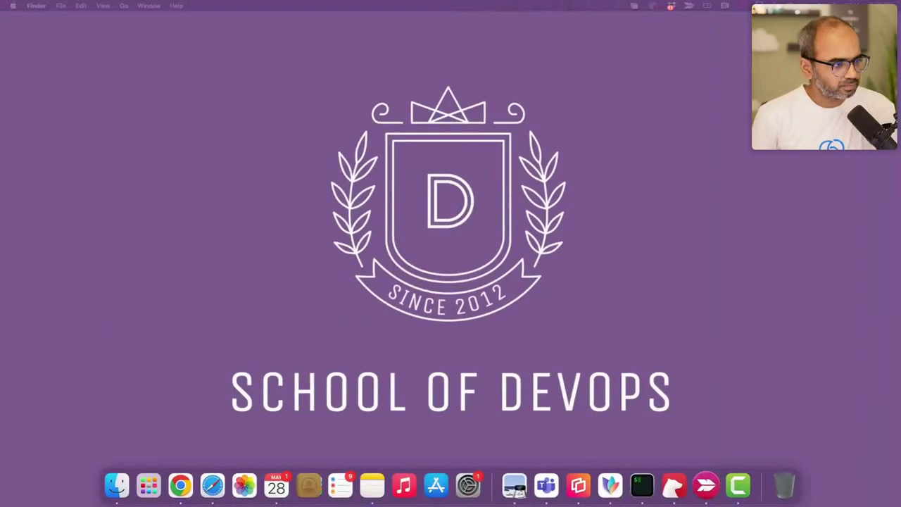
key("ctrl+r")
type("ssh r")
key("Return")
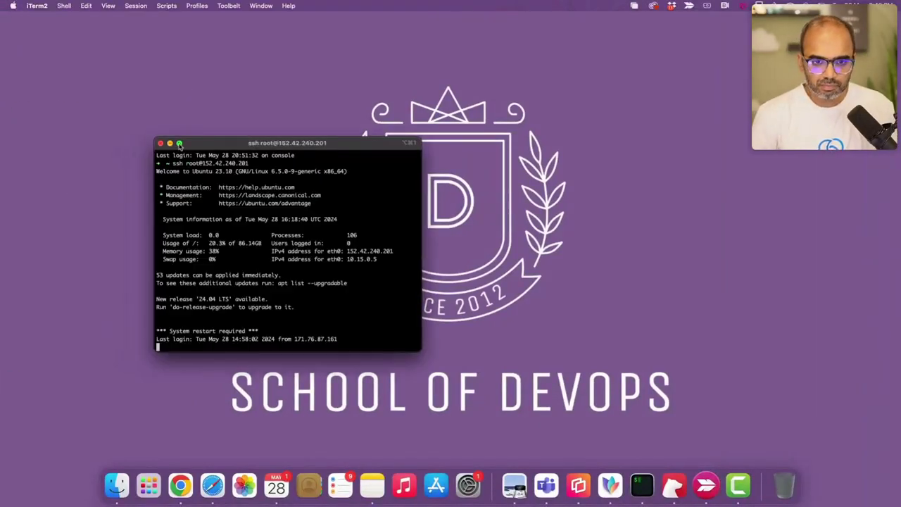
left_click(178, 143)
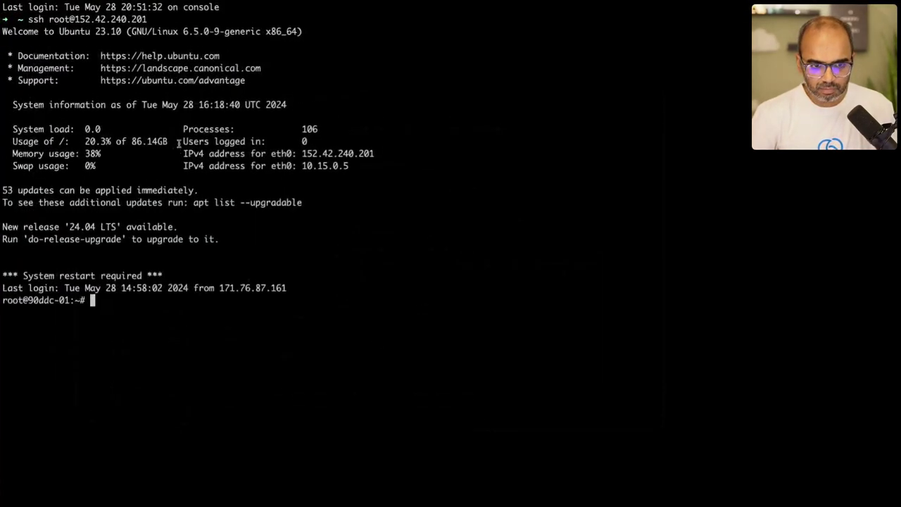
Clear the terminal and run docker without arguments to check that it is available on the server.
type(";")
key("ctrl+l")
key("BackSpace")
type("docker")
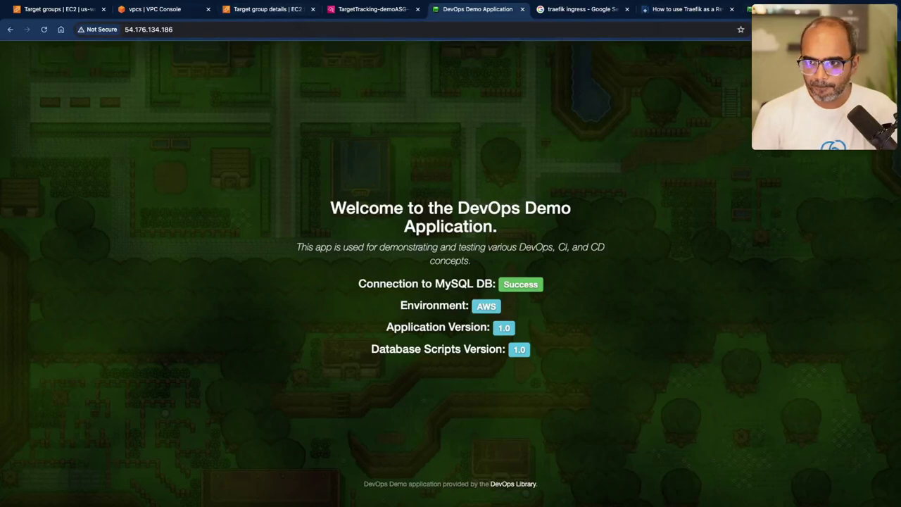
Open the schoolofdevops/loadtest repository on Docker Hub in a new Chrome tab and copy its example siege benchmark command.
key("ctrl+t")
type("hub")
key("Return")
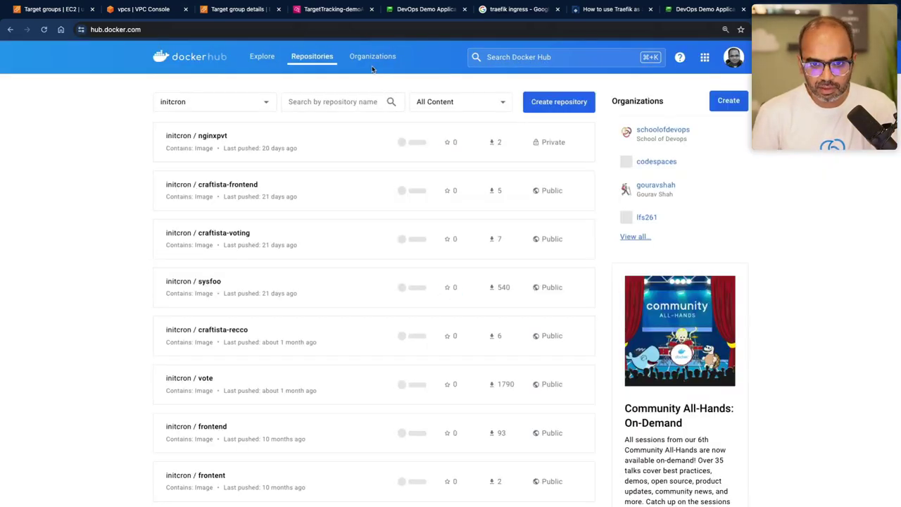
left_click(227, 103)
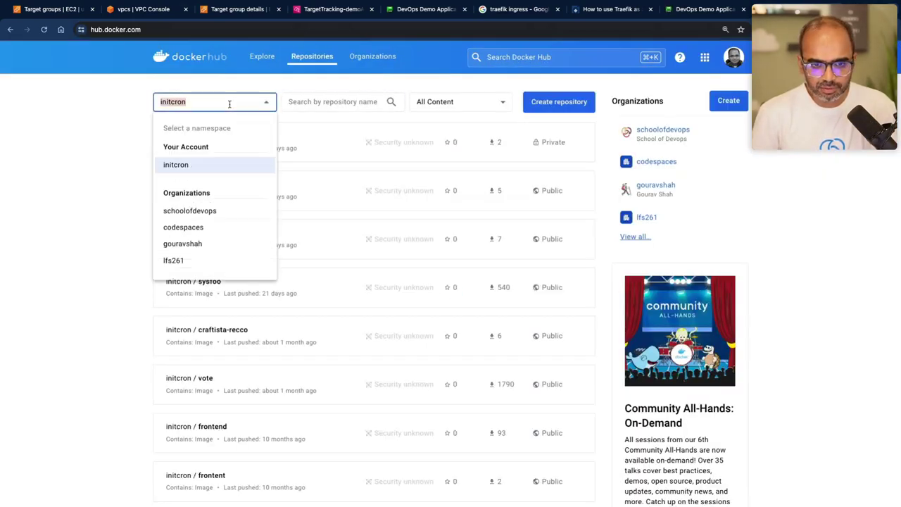
left_click(200, 212)
type("loadtest")
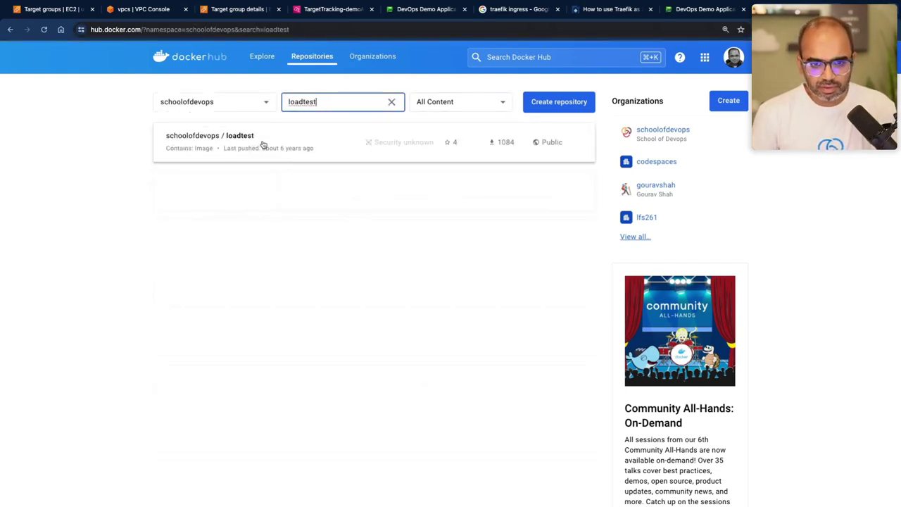
left_click(261, 145)
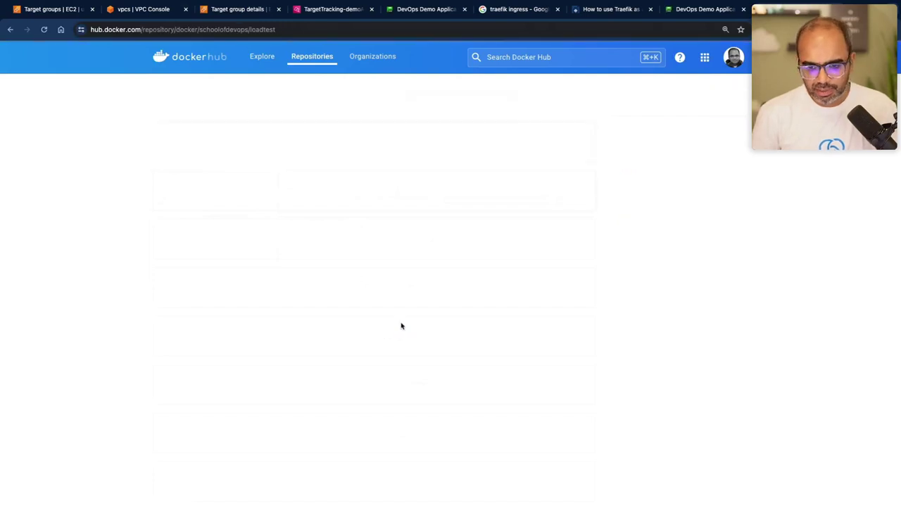
scroll(400, 324, "down", 5)
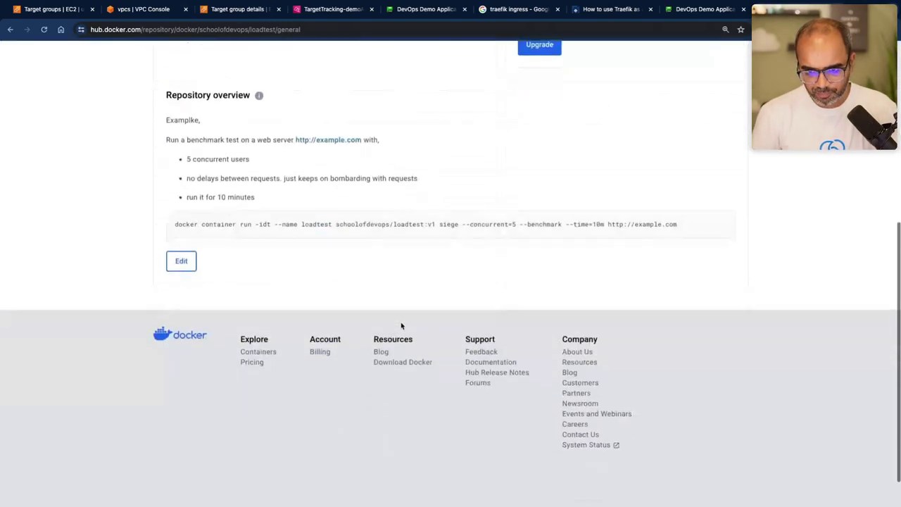
triple_click(272, 203)
key("super+c")
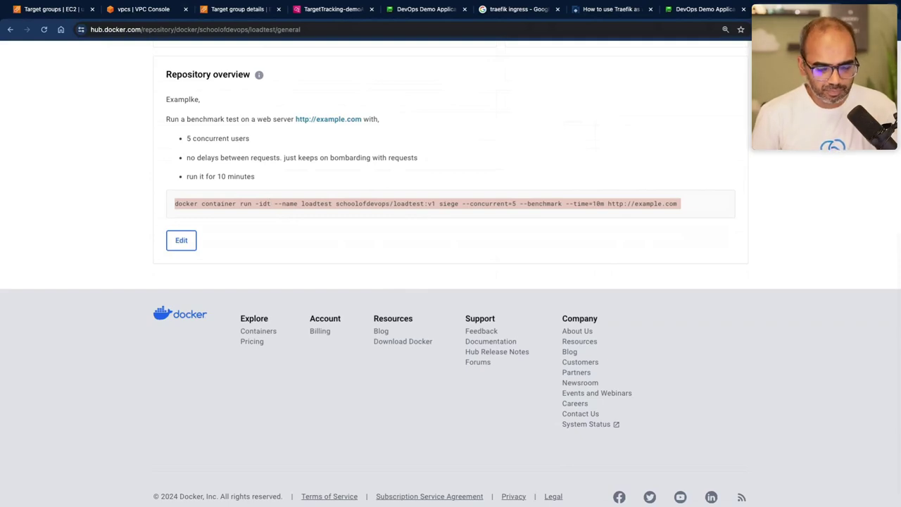
Review the project-vpc resource map and the demoTG target group page in the AWS console.
key("super+Tab")
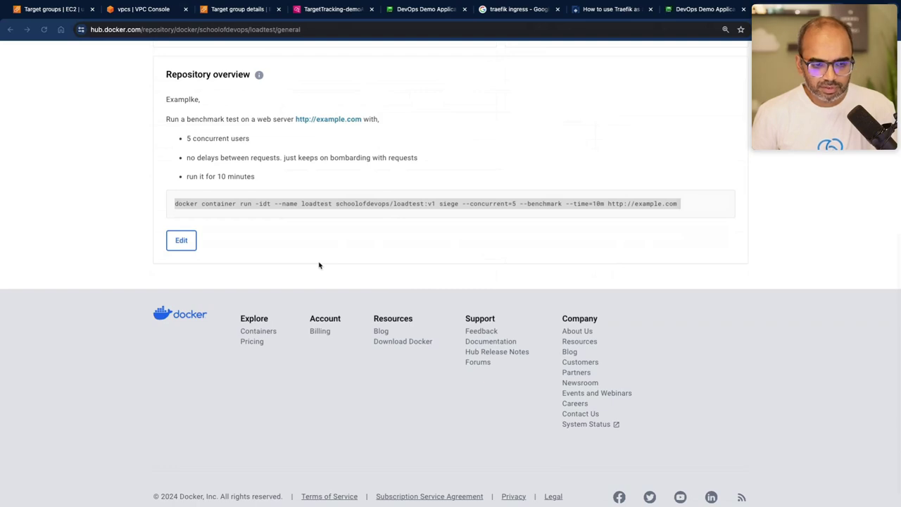
left_click(143, 9)
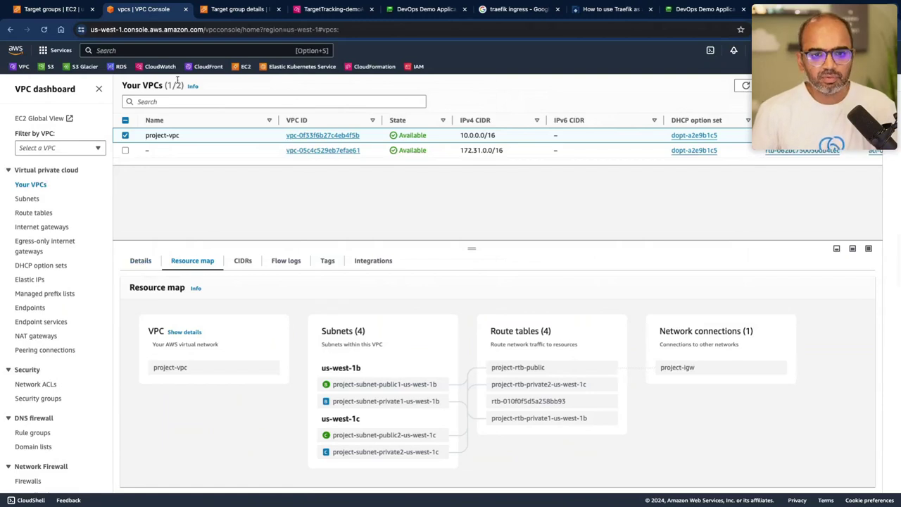
left_click(230, 9)
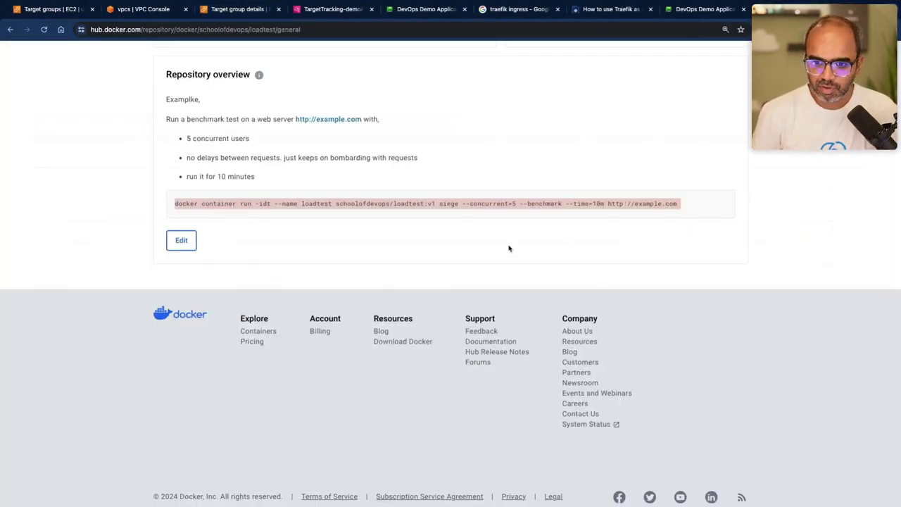
Switch to iTerm2, clear the terminal and paste the copied schoolofdevops/loadtest:v1 docker container run command without running it.
key("super+Tab")
key("super+Tab")
key("super+Tab")
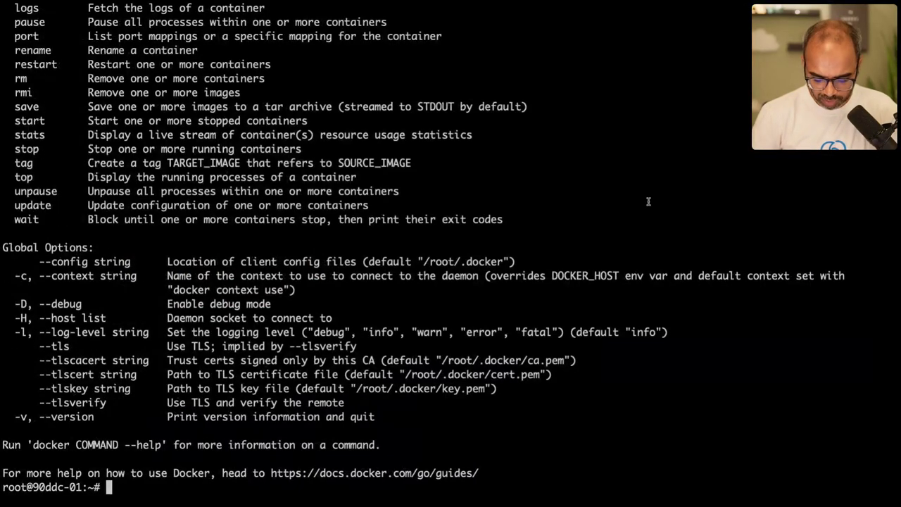
key("ctrl+l")
key("super+v")
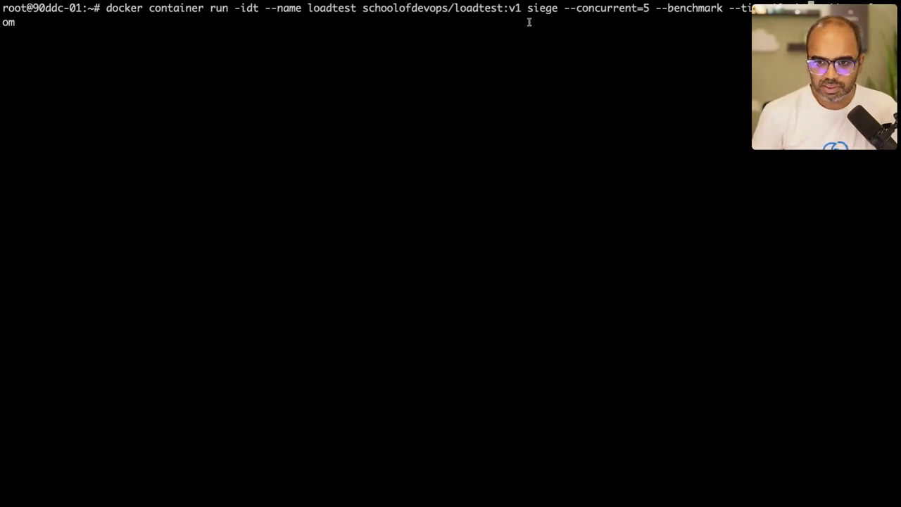
Examine the docker container run part and the siege --concurrent=5 --benchmark options of the pasted command.
left_click_drag(521, 10, 106, 11)
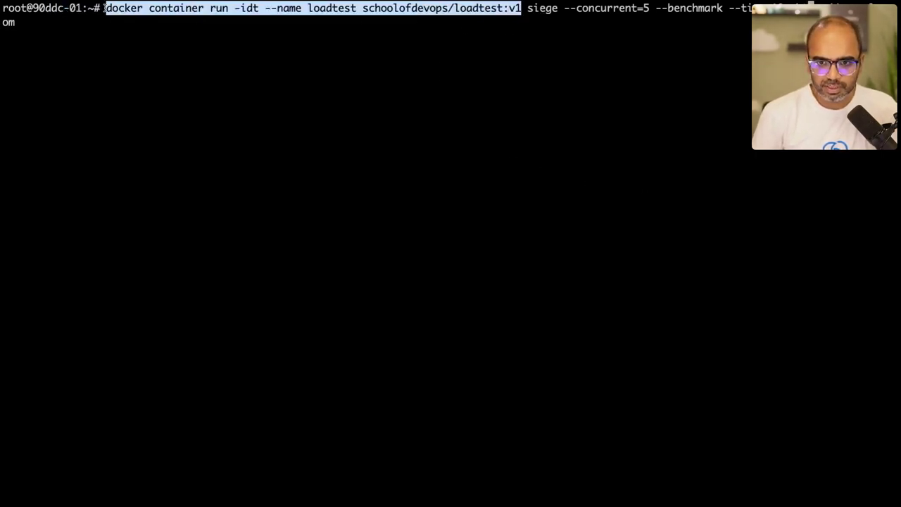
double_click(534, 10)
left_click(535, 10)
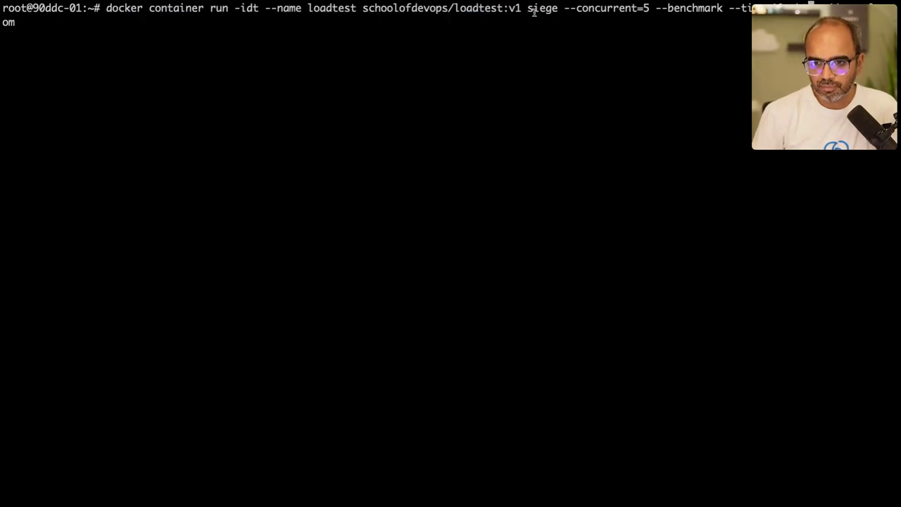
left_click_drag(527, 8, 721, 8)
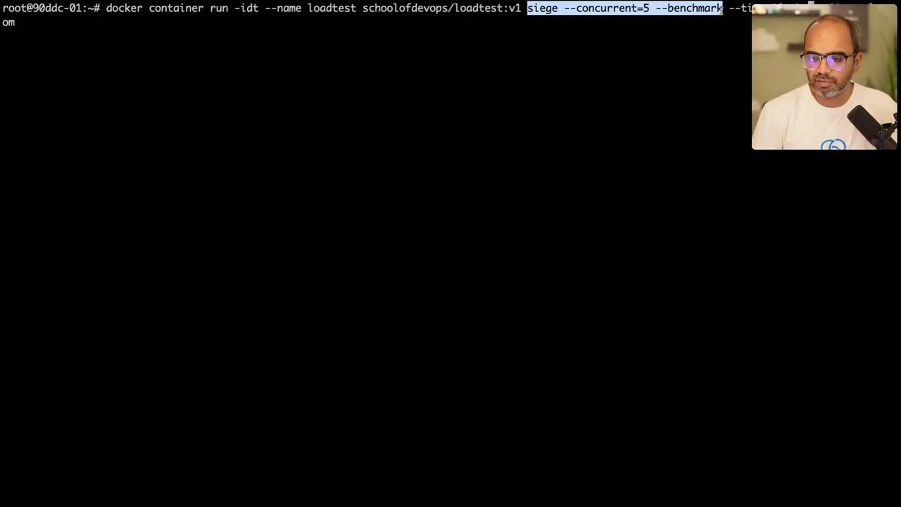
left_click(722, 8)
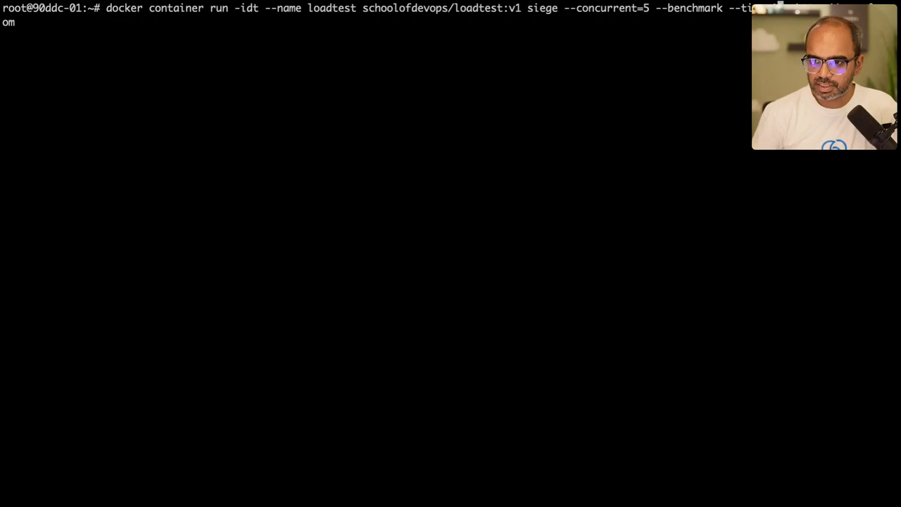
key("Return")
key("BackSpace")
key("BackSpace")
key("BackSpace")
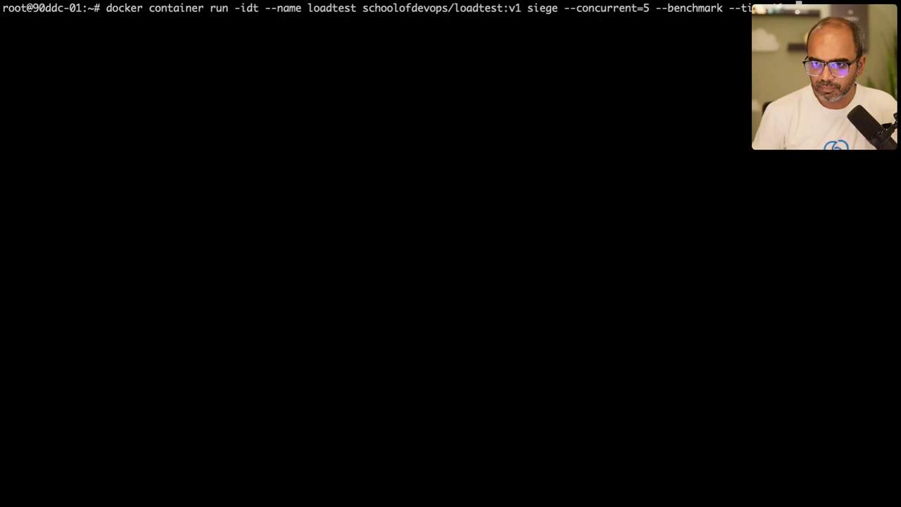
key("ctrl+Right")
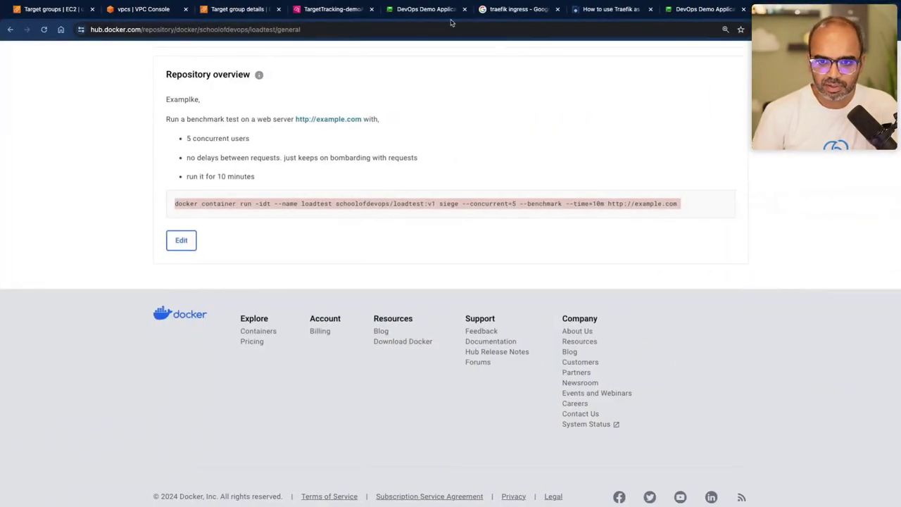
Copy the demoALB address from the DevOps Demo Application page, append it to the load test command in iTerm2 and run the command.
left_click(427, 10)
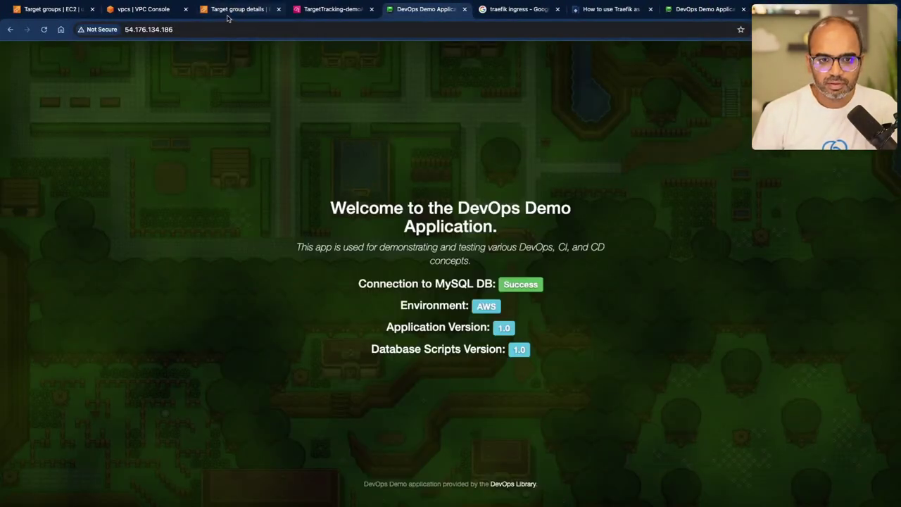
left_click(681, 9)
left_click(325, 30)
key("super+c")
key("super+Tab")
key("super+v")
key("Return")
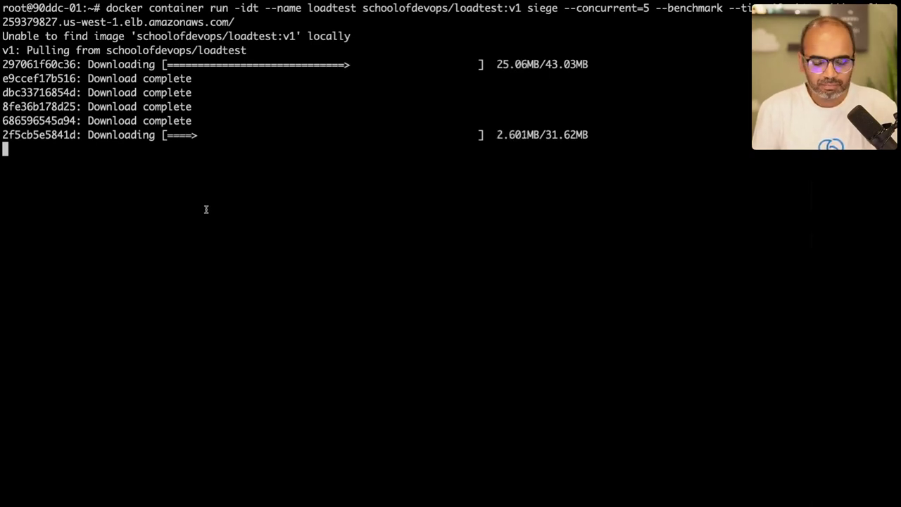
Switch to Chrome and check the demoTG Request Count Per Target graph and the demoASG AlarmLow and AlarmHigh graphs in CloudWatch.
key("ctrl+Right")
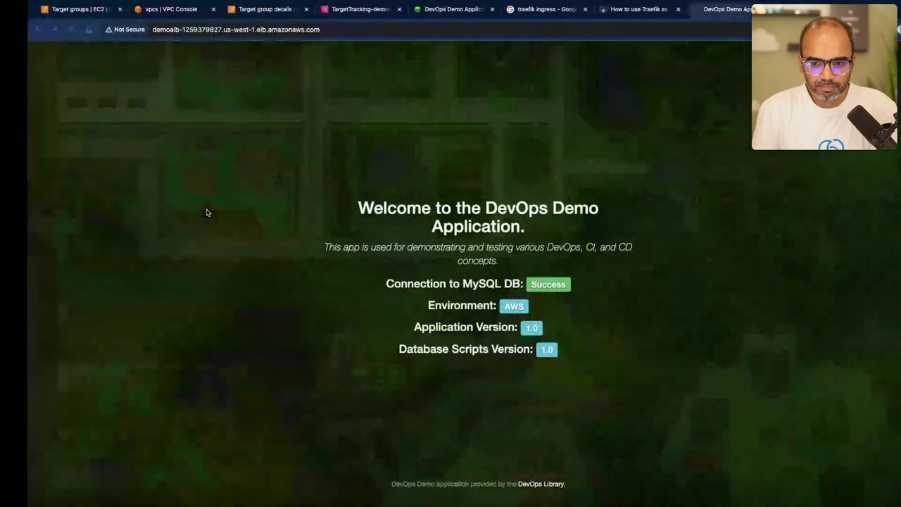
left_click(229, 8)
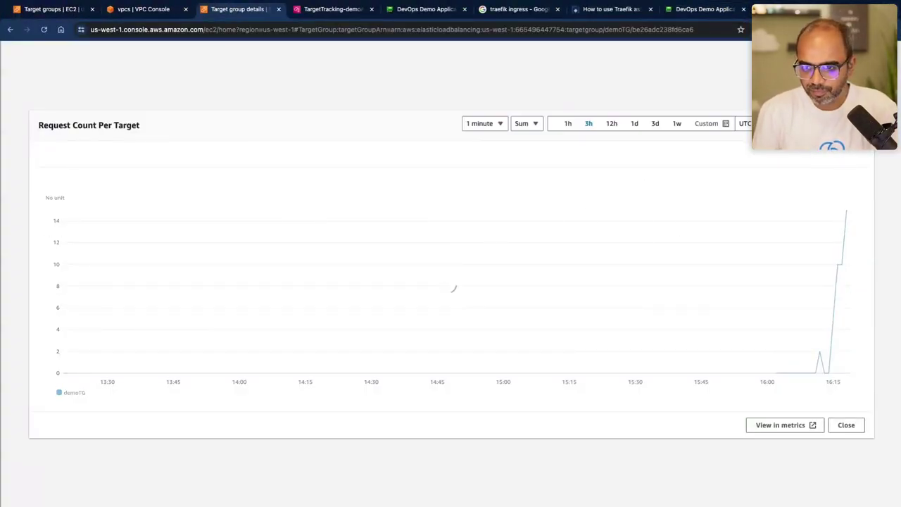
left_click(326, 12)
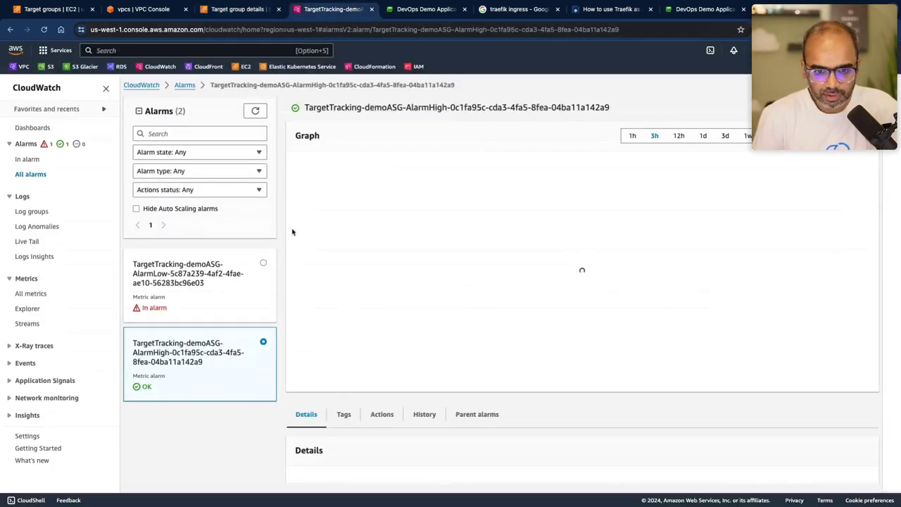
left_click(213, 308)
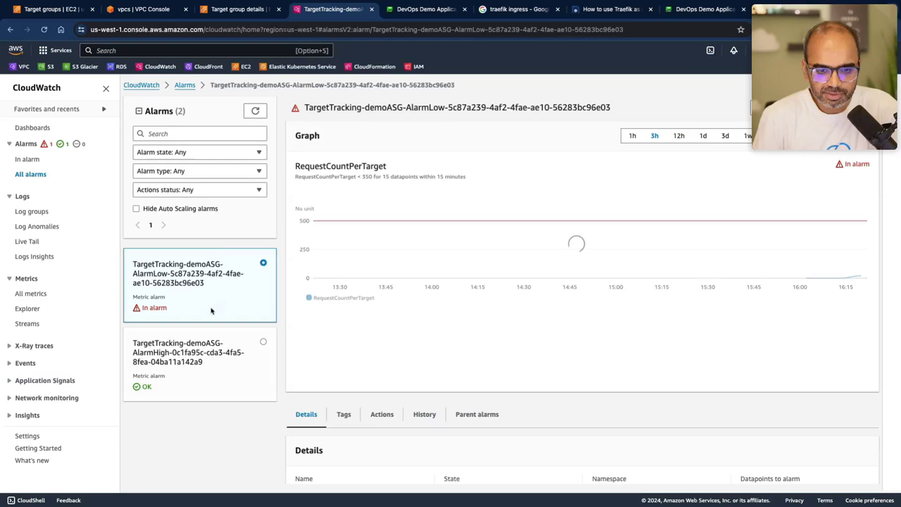
left_click(239, 356)
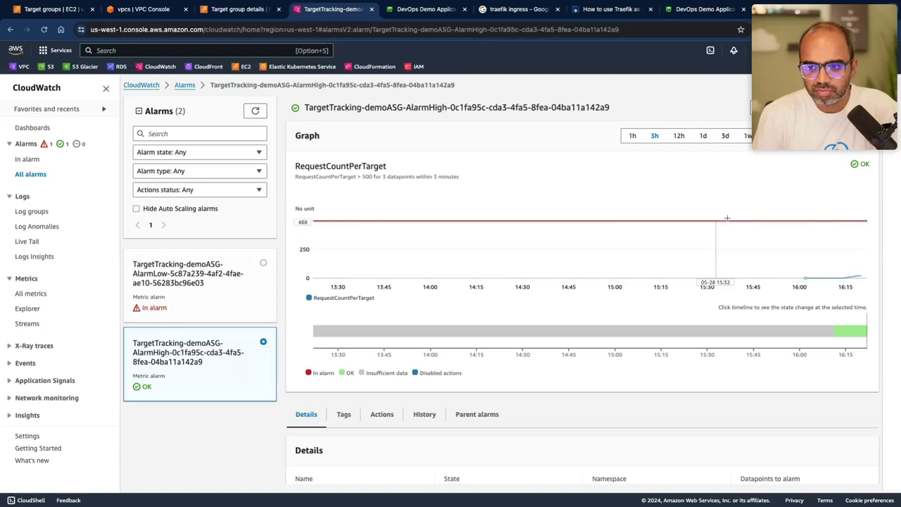
mouse_move(856, 274)
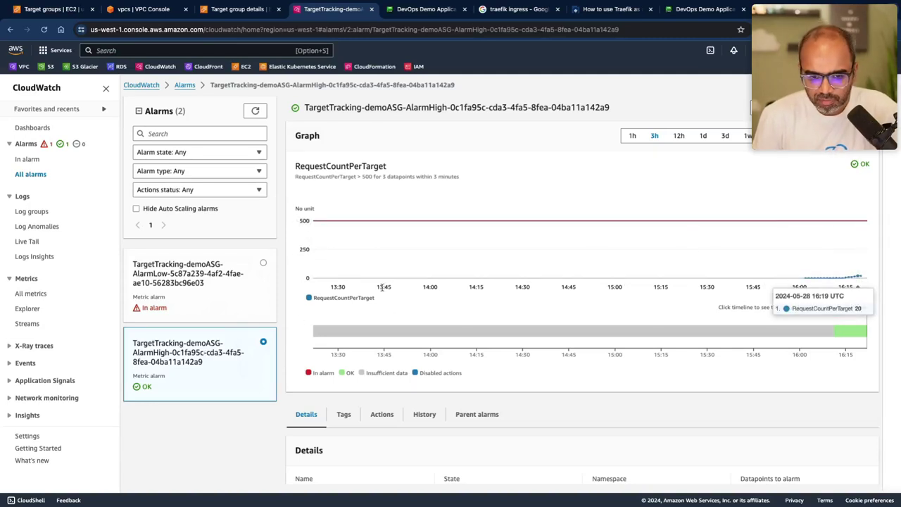
Show the demoASG AlarmLow graph over a 1h range and inspect its latest RequestCountPerTarget datapoints.
left_click(221, 302)
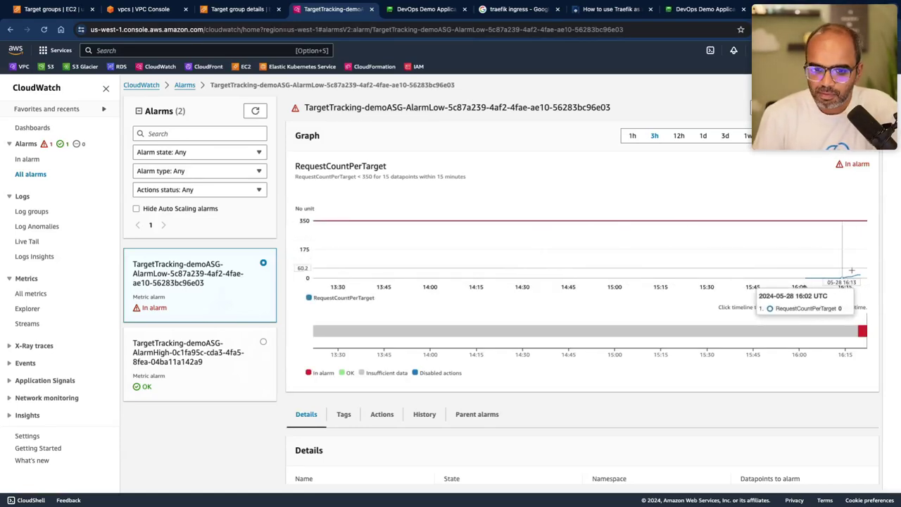
left_click(634, 140)
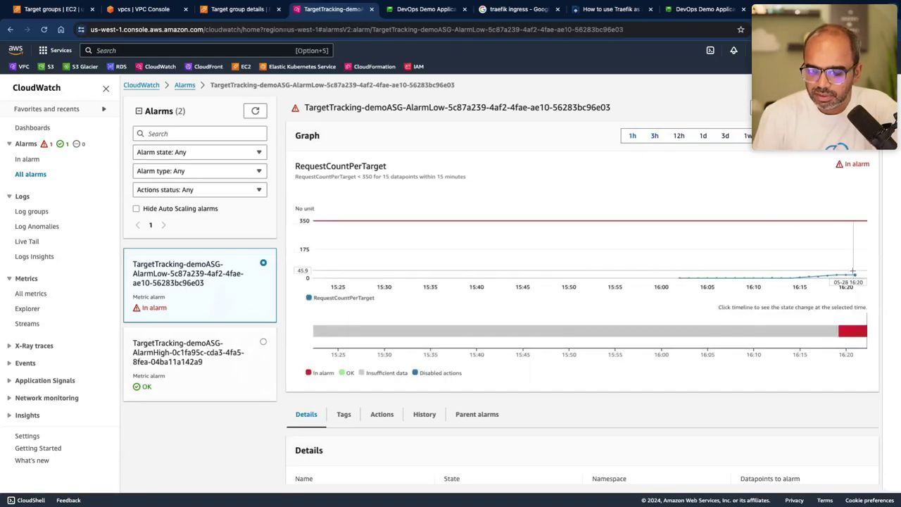
mouse_move(852, 269)
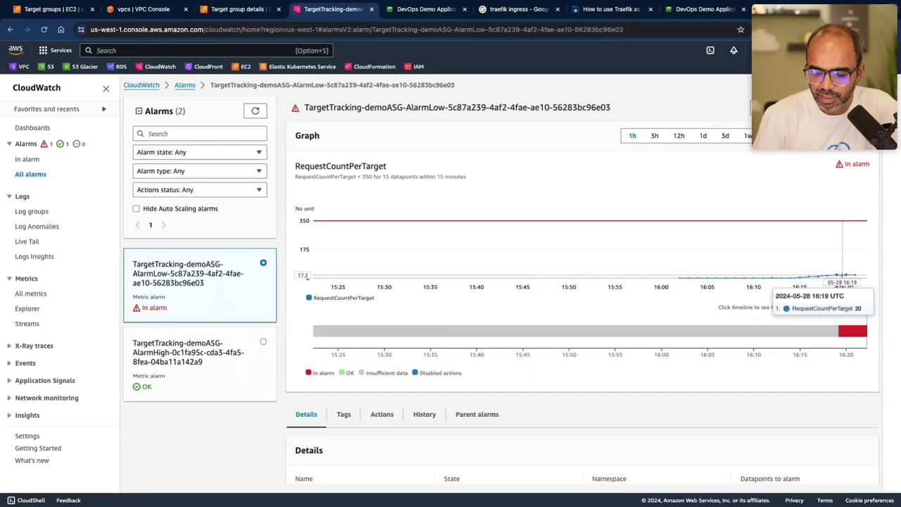
Recheck the demoTG request count graph and reload the demo application at the demoALB address.
left_click(232, 10)
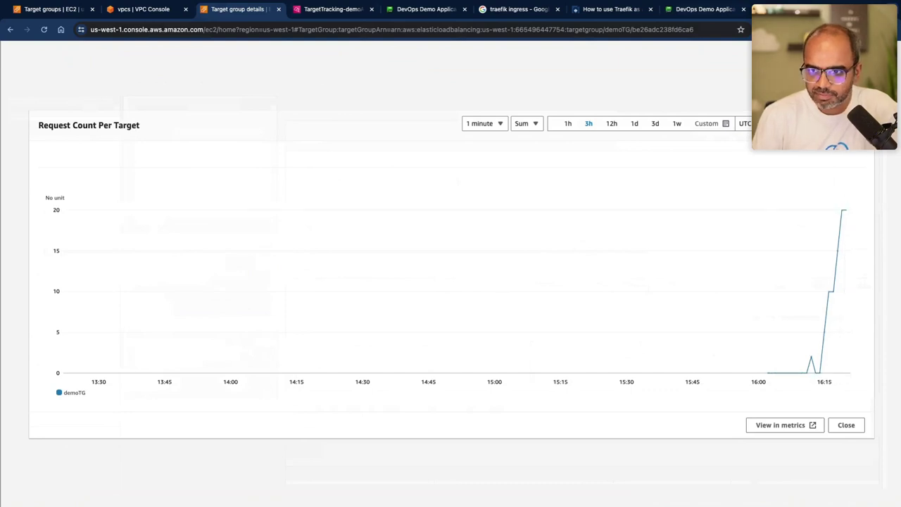
left_click(675, 11)
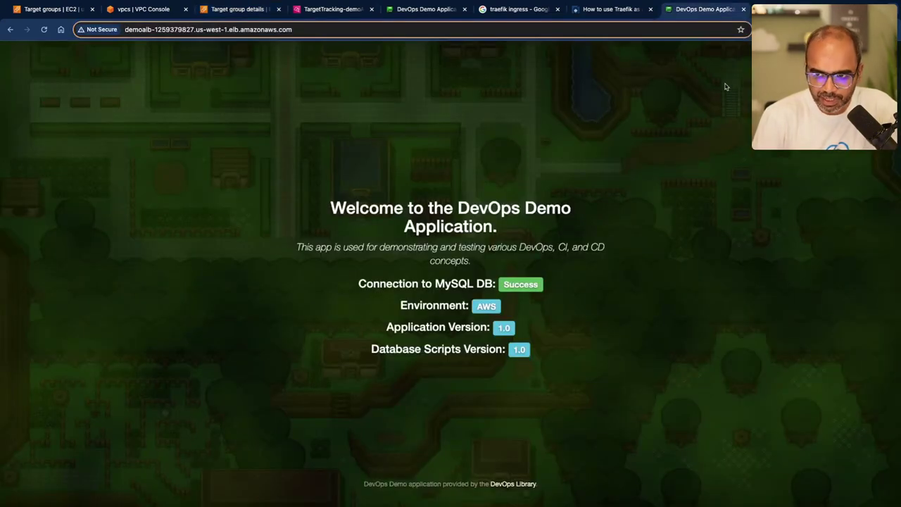
key("ctrl+r")
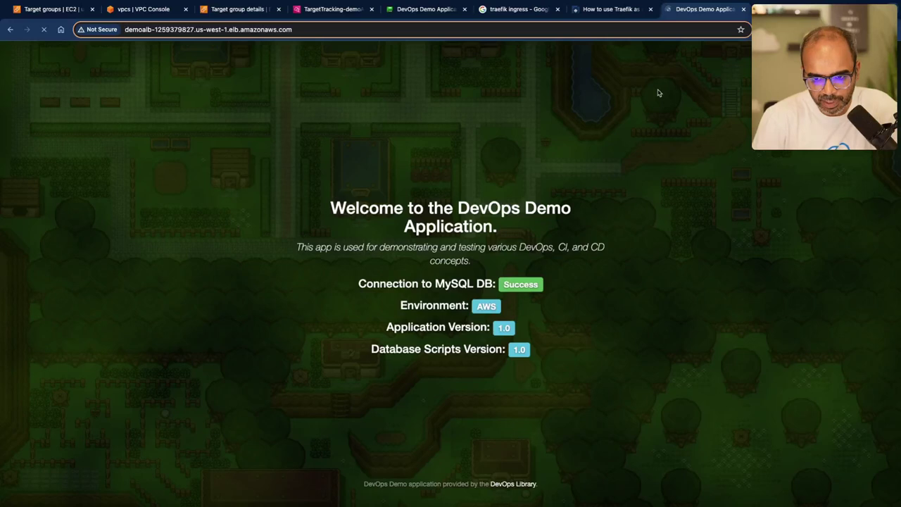
left_click(151, 15)
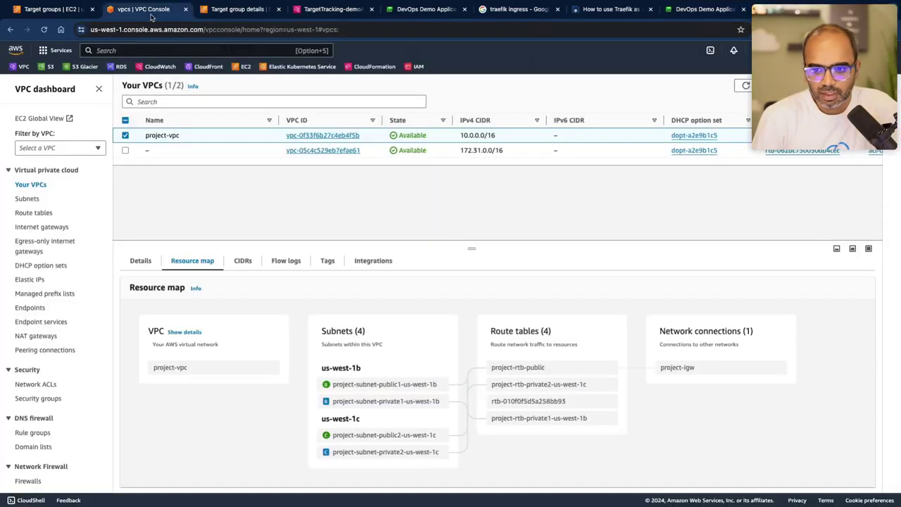
left_click(231, 15)
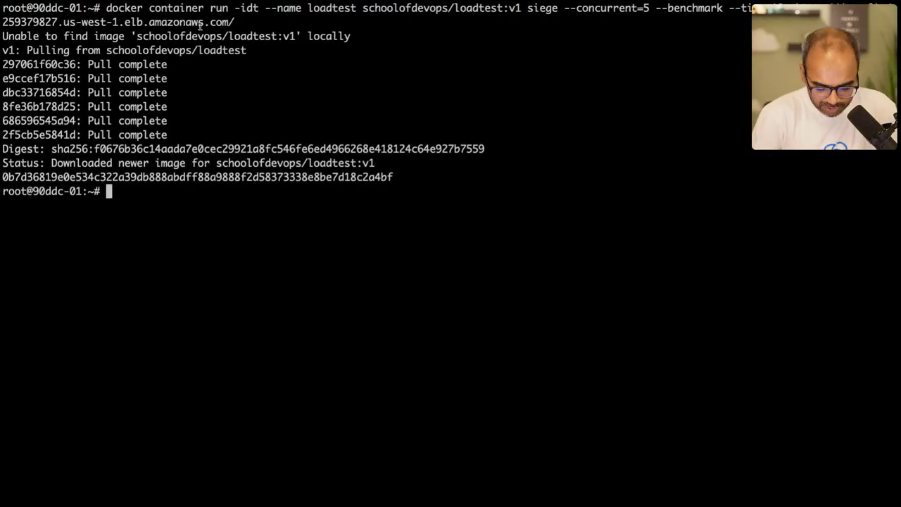
In iTerm2, list the running containers with docker ps, follow the loadtest container's output with docker logs -f, and switch back to Chrome.
type("docker ps")
key("Return")
type("docker logs -f")
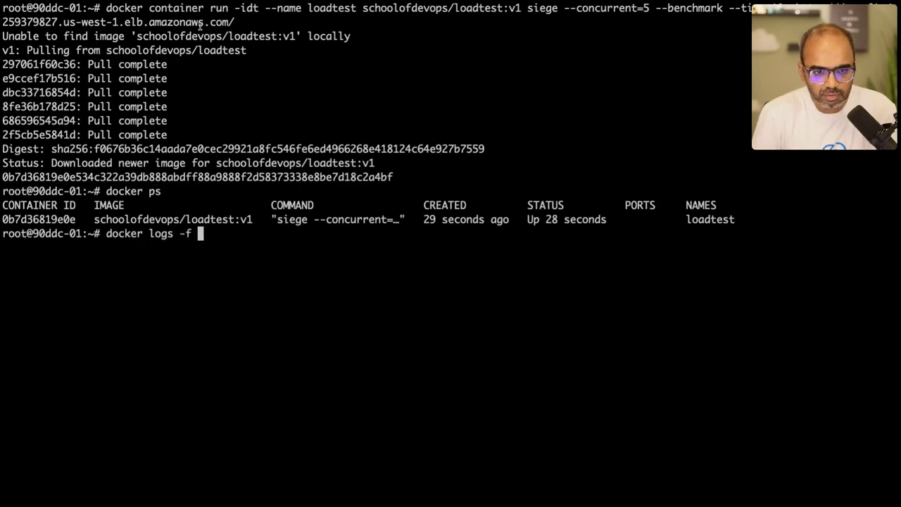
double_click(34, 220)
key("super+v")
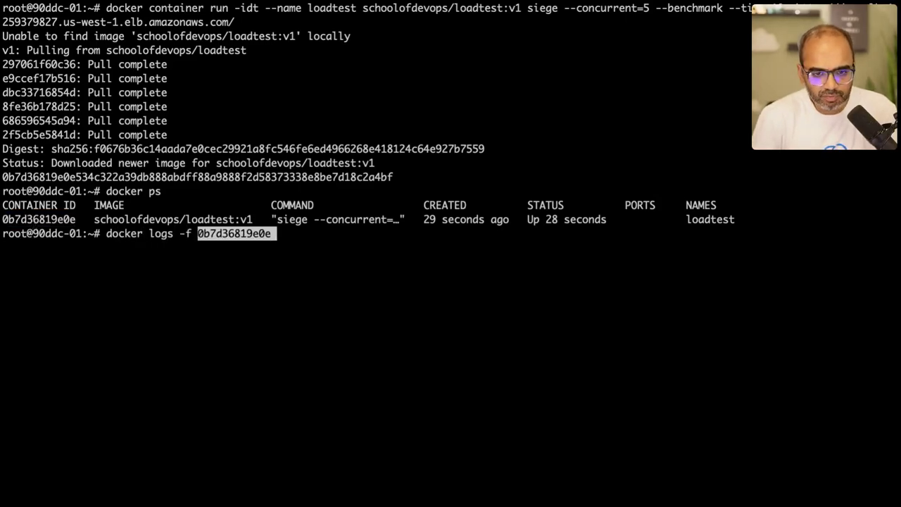
key("Return")
triple_click(165, 267)
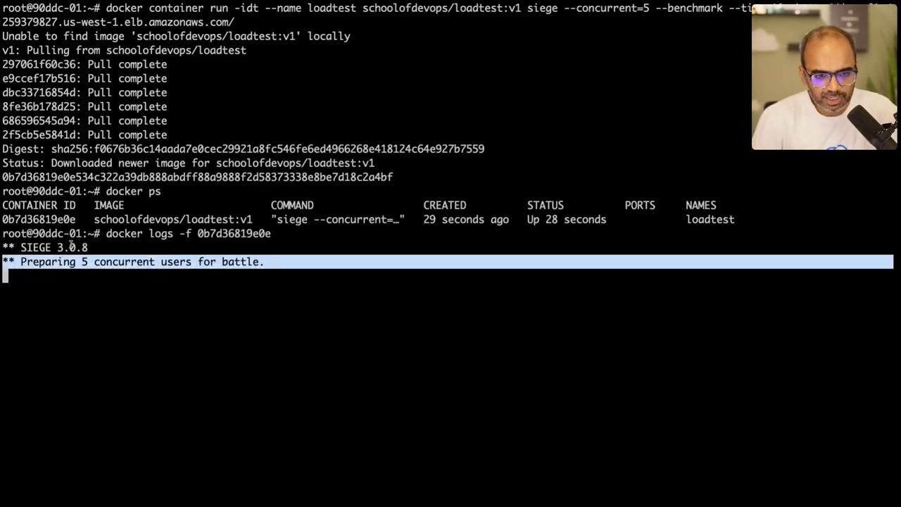
key("ctrl+Left")
key("ctrl+Right")
key("ctrl+Right")
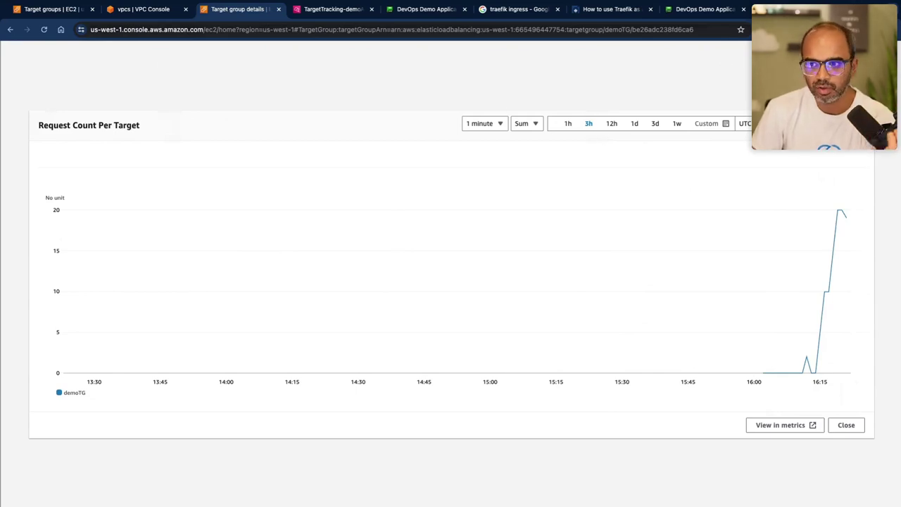
key("ctrl+t")
type("scho")
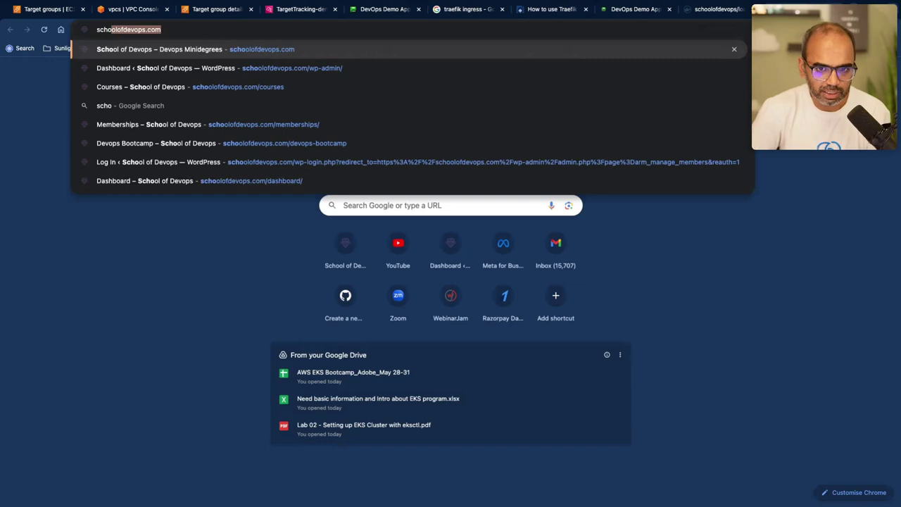
key("Return")
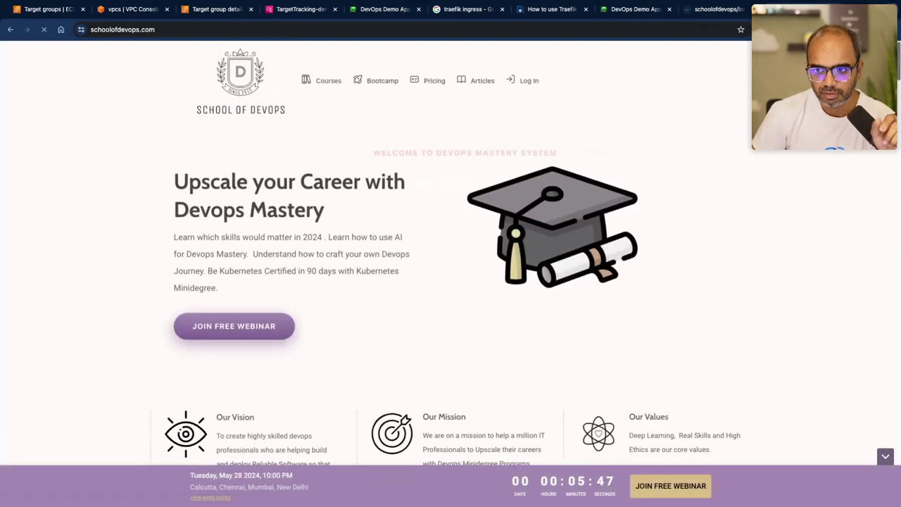
key("super+w")
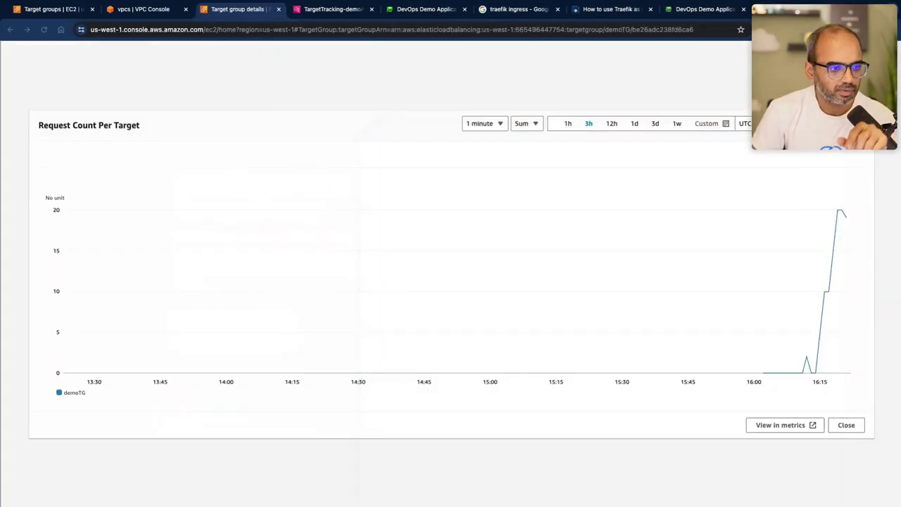
Log in to the School of Devops site in the separate browser window with the saved account's email and password.
left_click(563, 504)
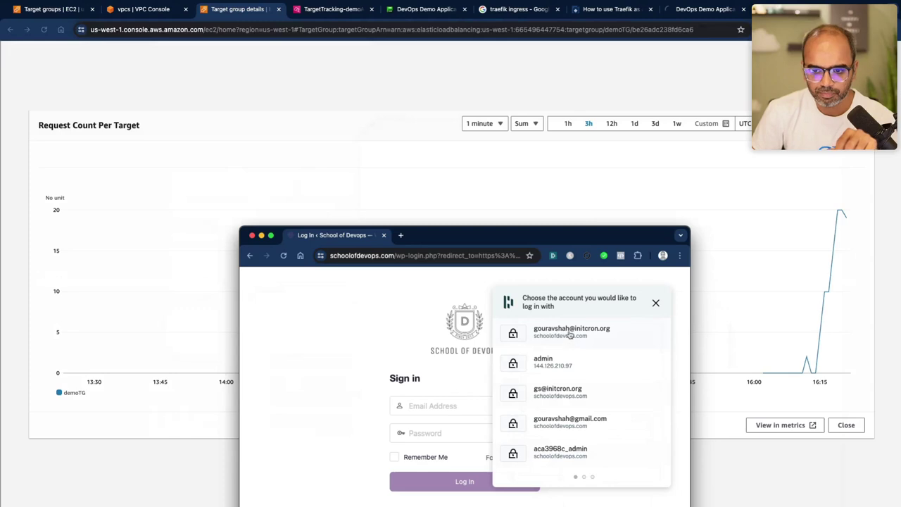
left_click(571, 334)
left_click(451, 486)
left_click(800, 173)
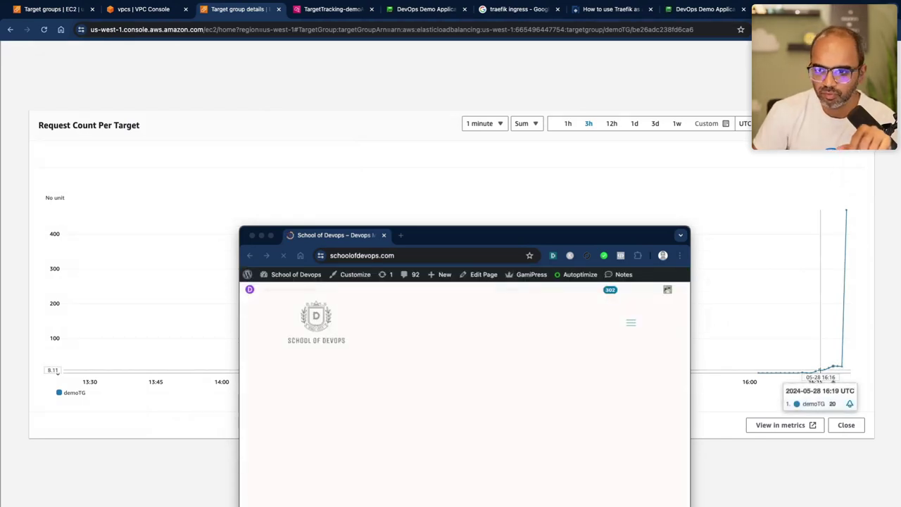
Open the DMS Dashboard on the School of Devops site and move its window higher over the target group page.
left_click(522, 337)
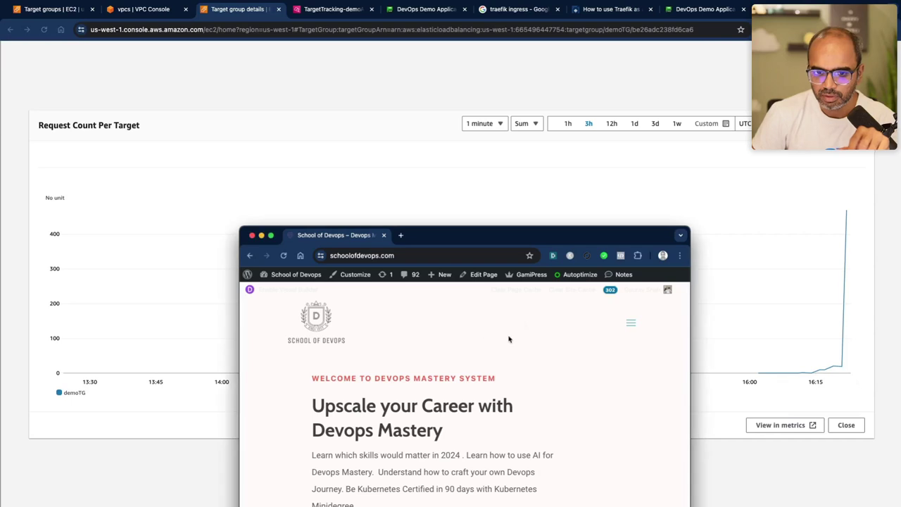
left_click(632, 323)
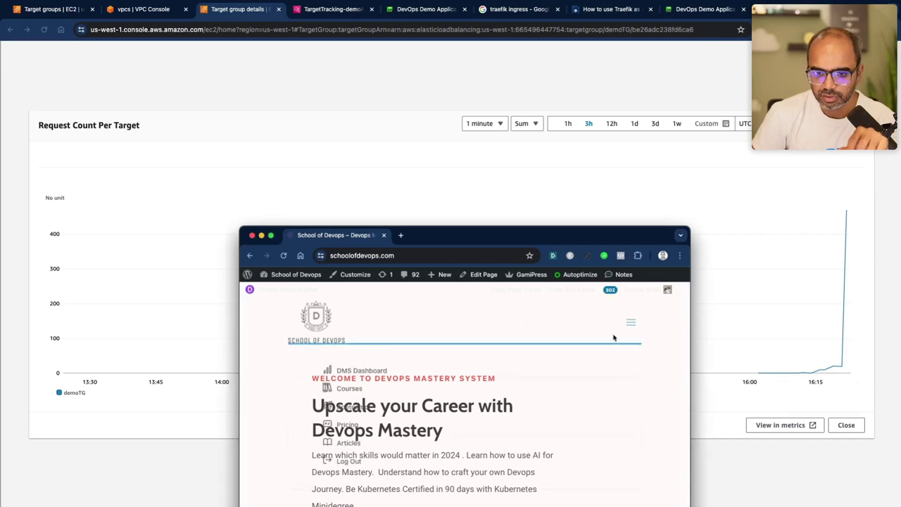
left_click(375, 373)
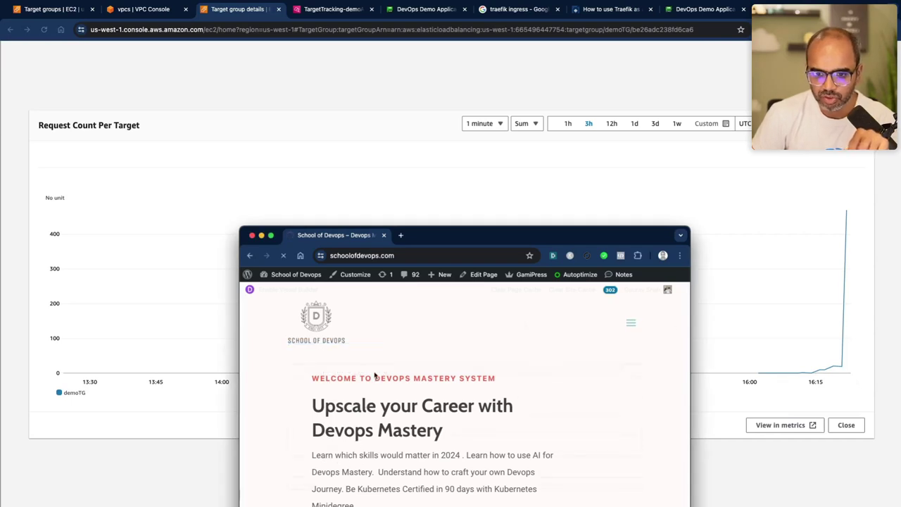
left_click_drag(490, 241, 483, 166)
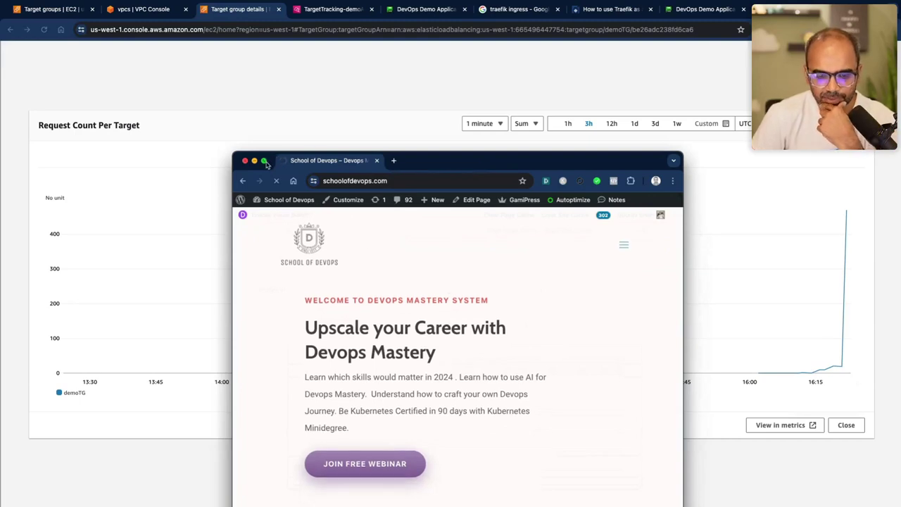
Show the demoASG AlarmLow alarm behind the dashboard window and inspect the latest RequestCountPerTarget datapoints on its graph.
left_click(326, 14)
left_click_drag(509, 163, 271, 124)
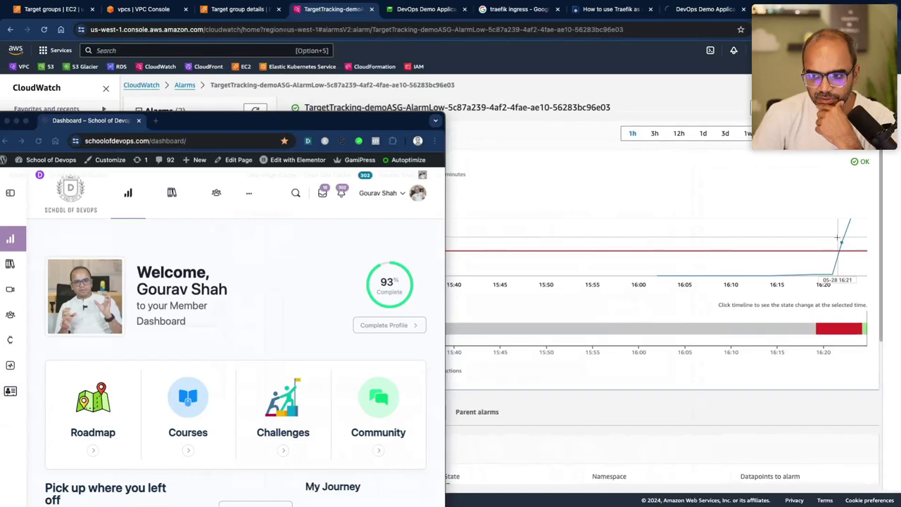
mouse_move(840, 255)
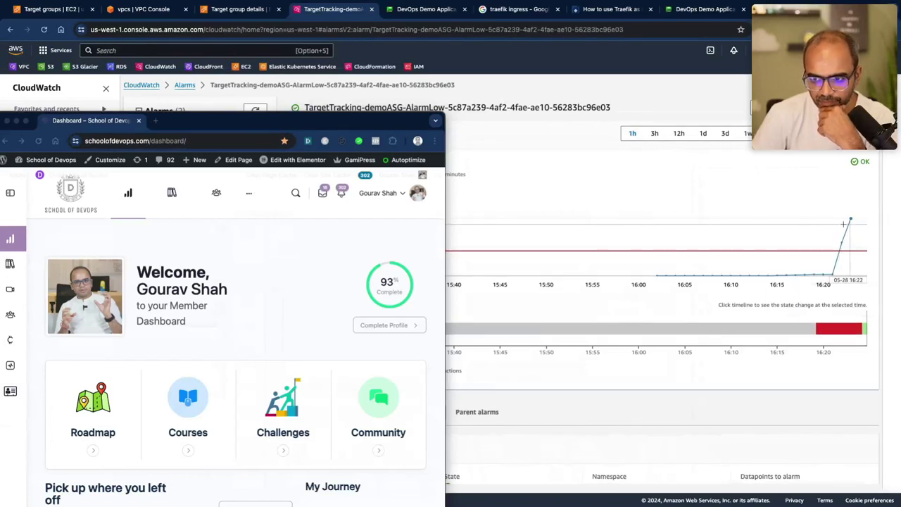
left_click_drag(245, 123, 380, 138)
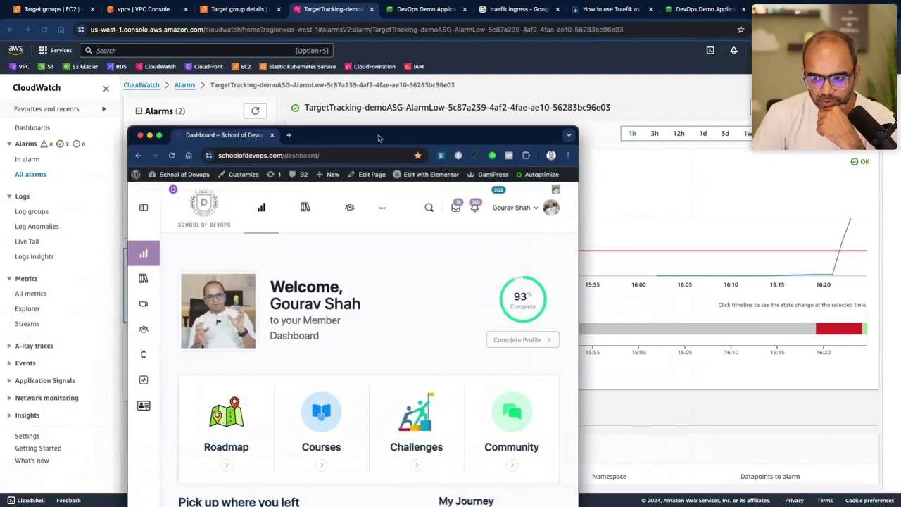
left_click(840, 228)
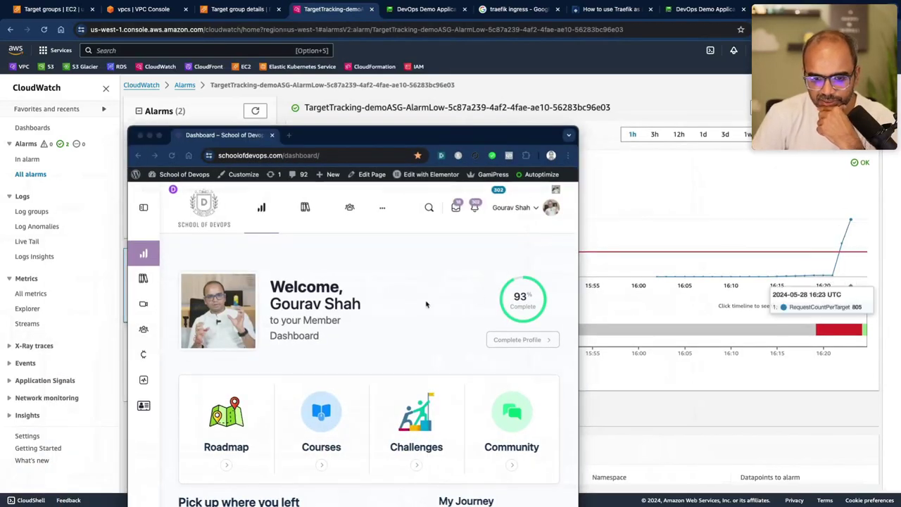
Move the School of Devops window up and expand the Dockerate mission's details under Ongoing Challenge.
left_click_drag(375, 141, 379, 21)
scroll(322, 268, "down", 10)
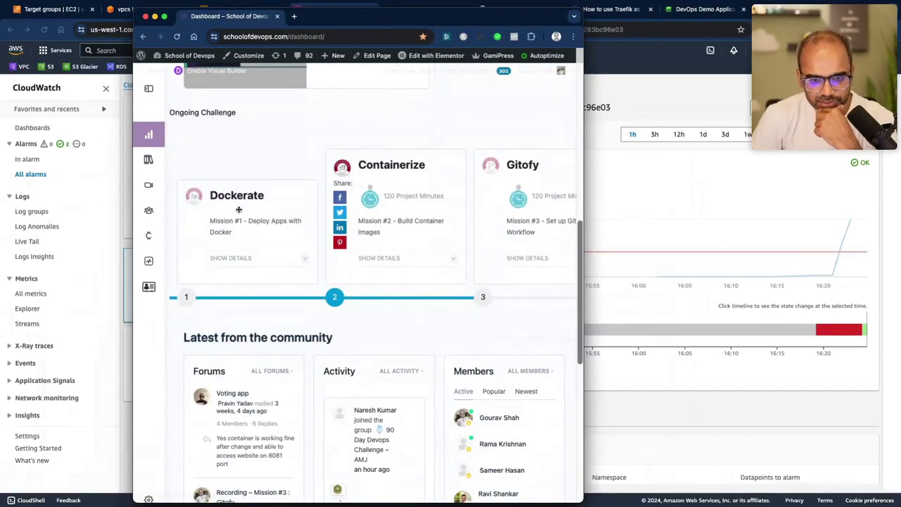
left_click(268, 259)
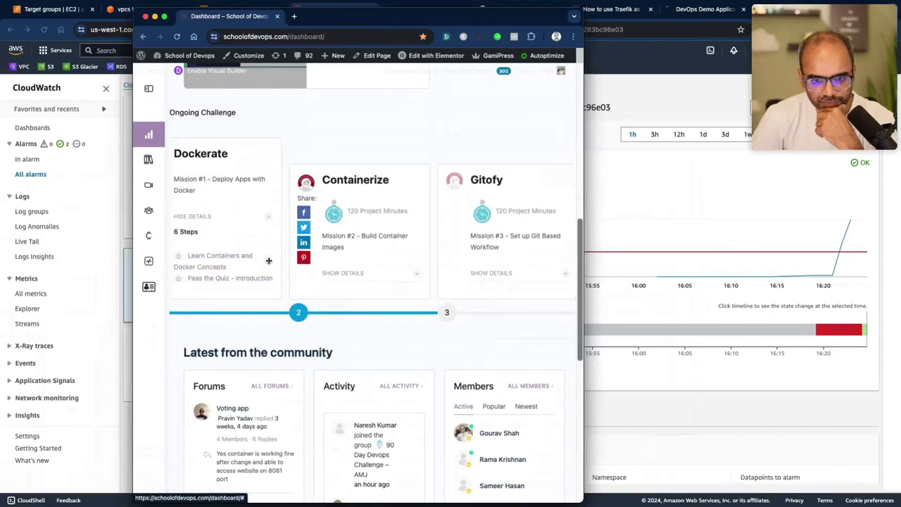
Expand the details of the Containerize and Gitofy missions under Ongoing Challenge.
left_click(420, 383)
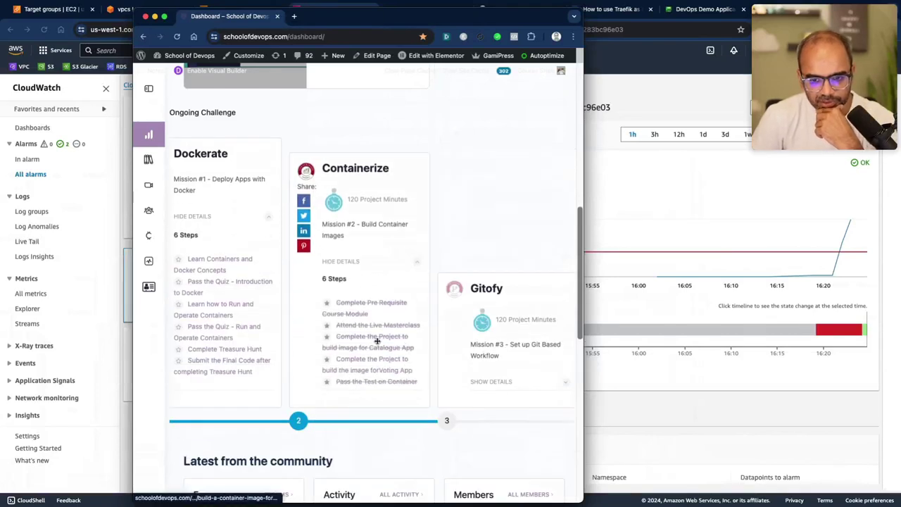
scroll(519, 373, "down", 2)
left_click(565, 331)
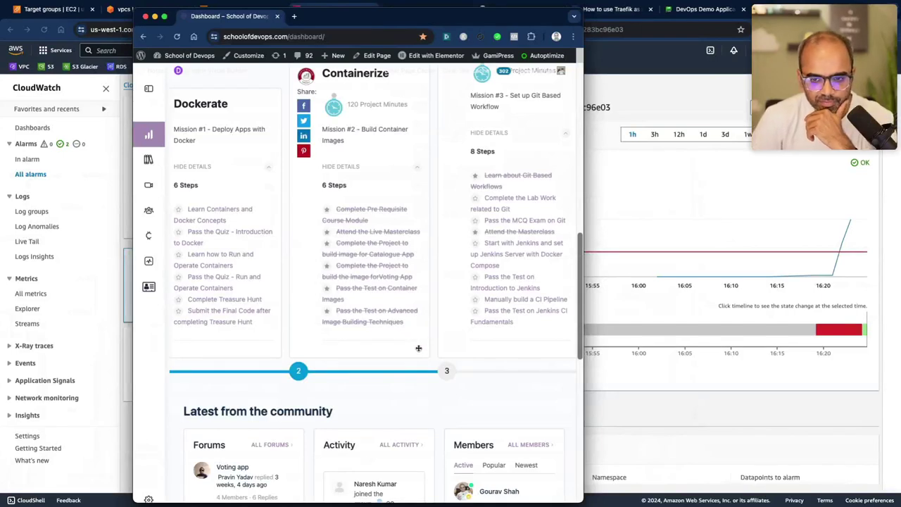
Expand the details of the Pipelinate, Cloudify and AutoScalify missions under Ongoing Challenge.
scroll(419, 348, "right", 5)
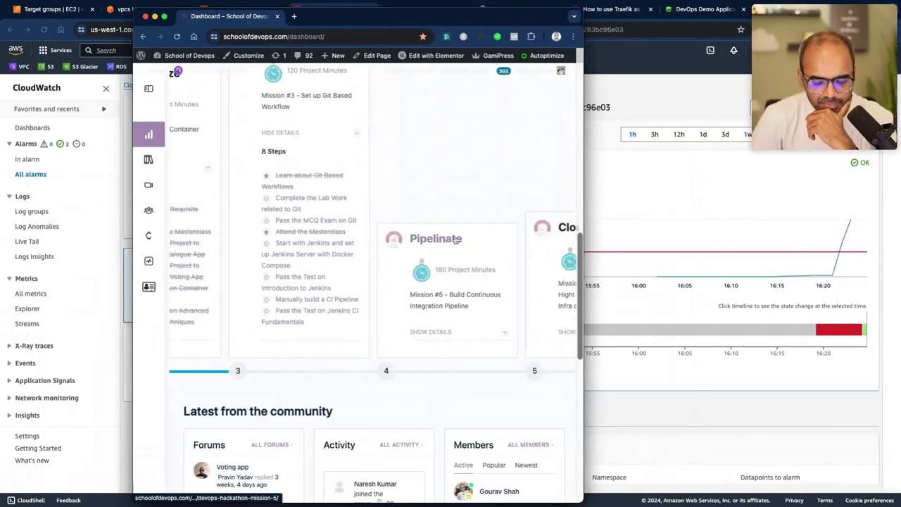
scroll(470, 227, "up", 1)
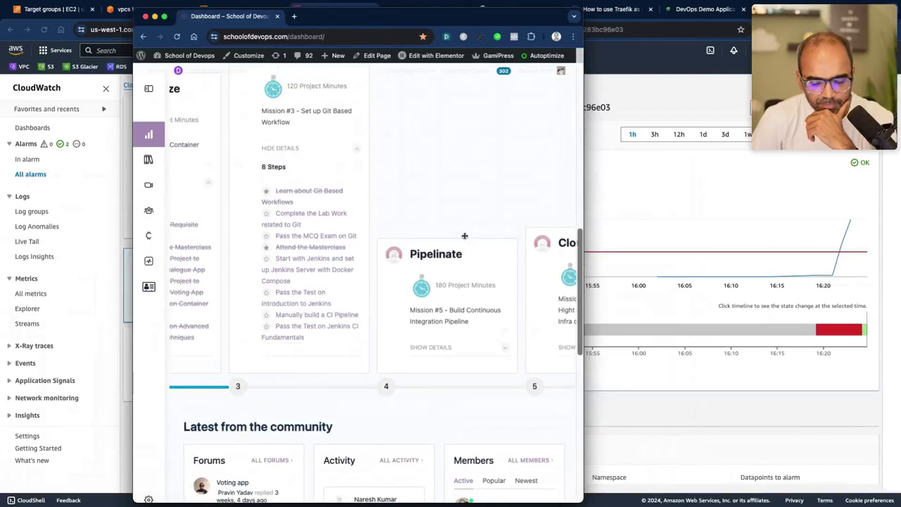
scroll(412, 300, "right", 3)
scroll(412, 300, "right", 2)
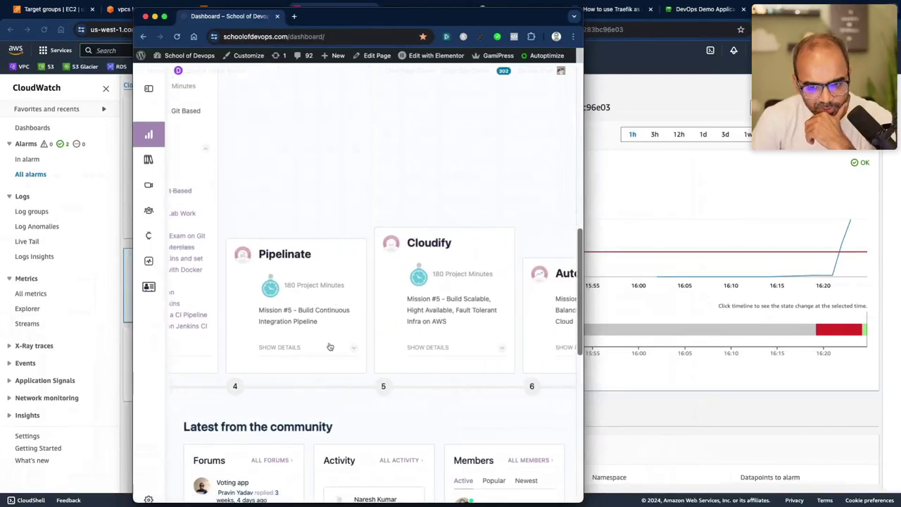
left_click(353, 347)
left_click(503, 347)
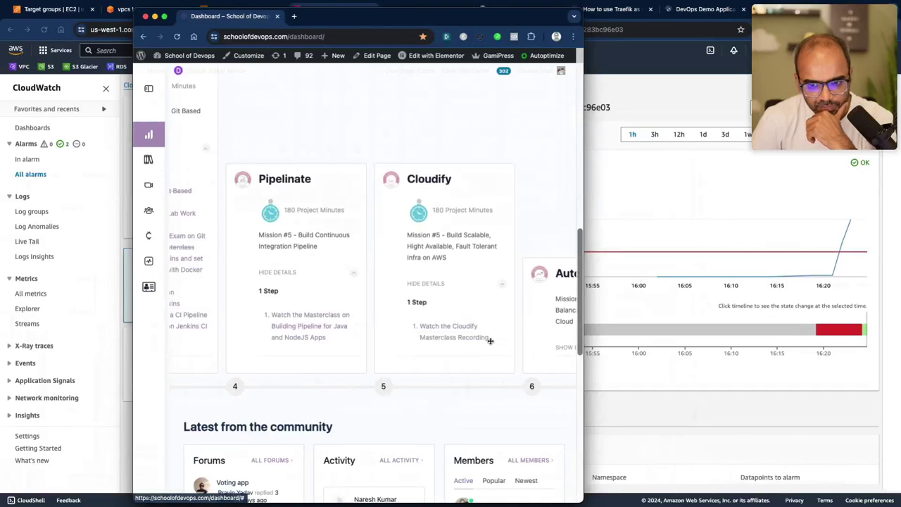
scroll(485, 342, "right", 5)
left_click(425, 348)
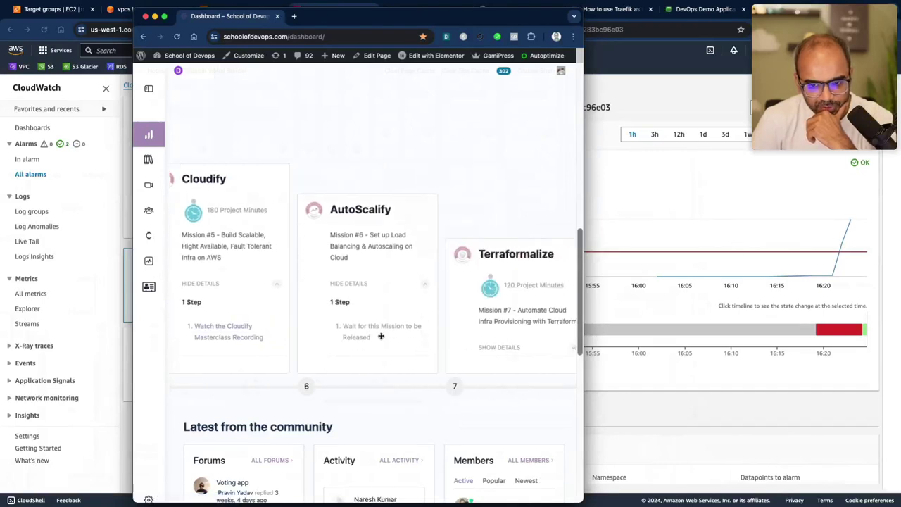
Review the steps on the mission cards from Containerize through AutoScalify and enlarge the School of Devops window to full screen.
scroll(380, 327, "left", 5)
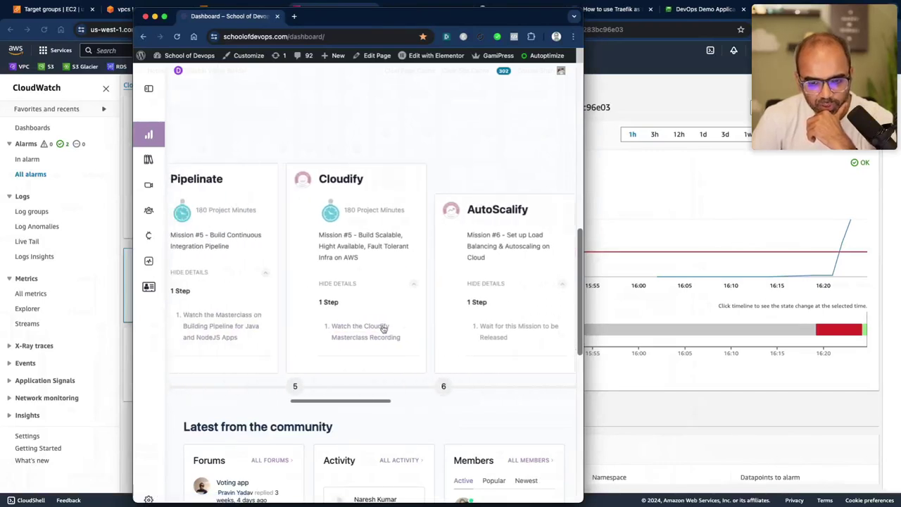
scroll(383, 327, "left", 3)
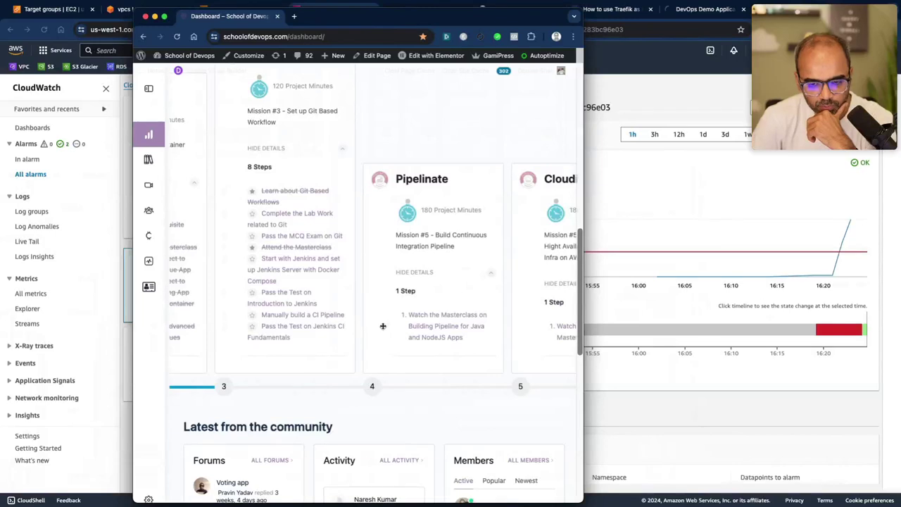
scroll(381, 326, "right", 5)
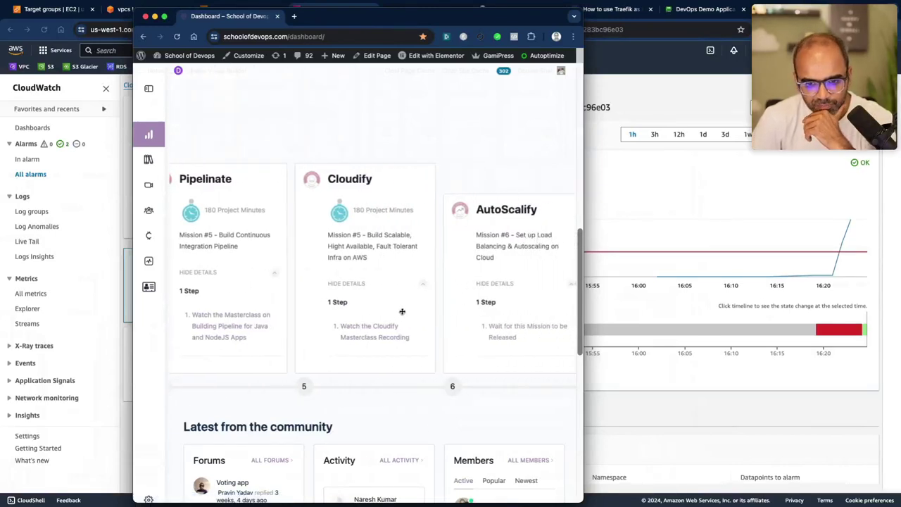
scroll(458, 303, "left", 5)
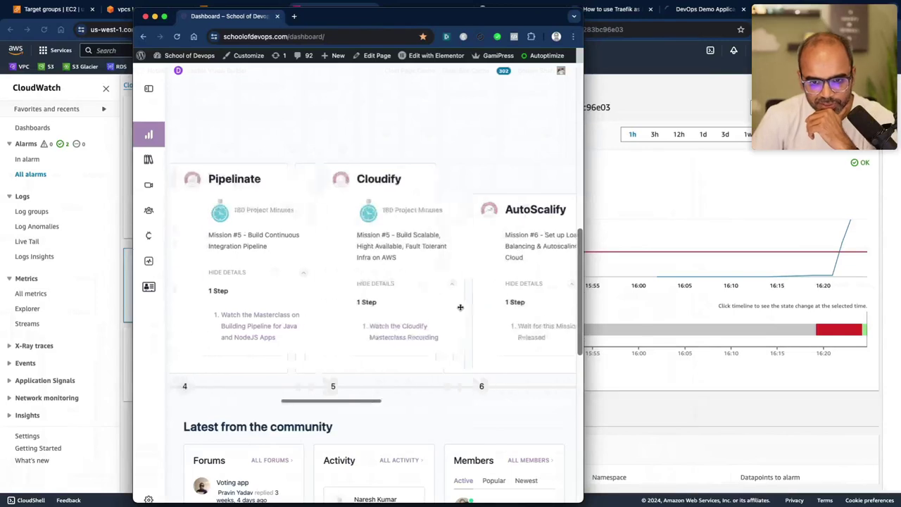
scroll(460, 307, "left", 2)
scroll(461, 310, "up", 3)
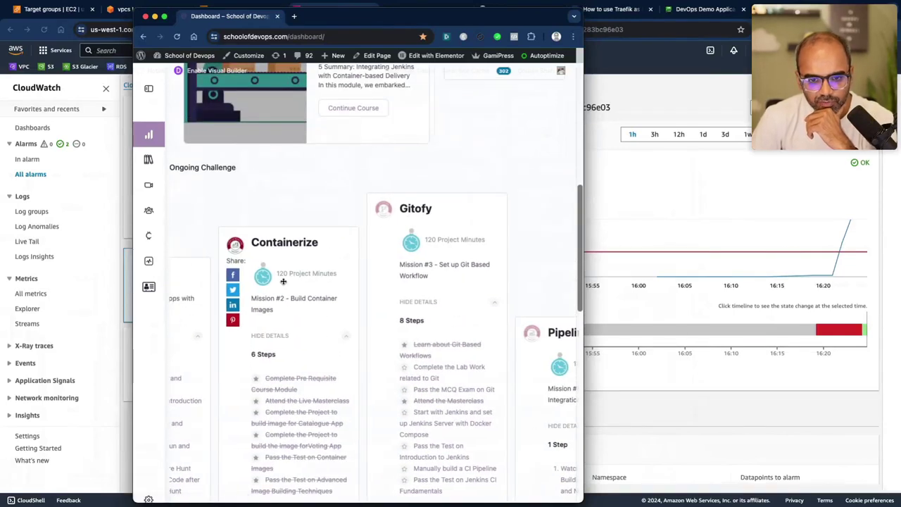
scroll(283, 282, "left", 2)
scroll(283, 281, "right", 5)
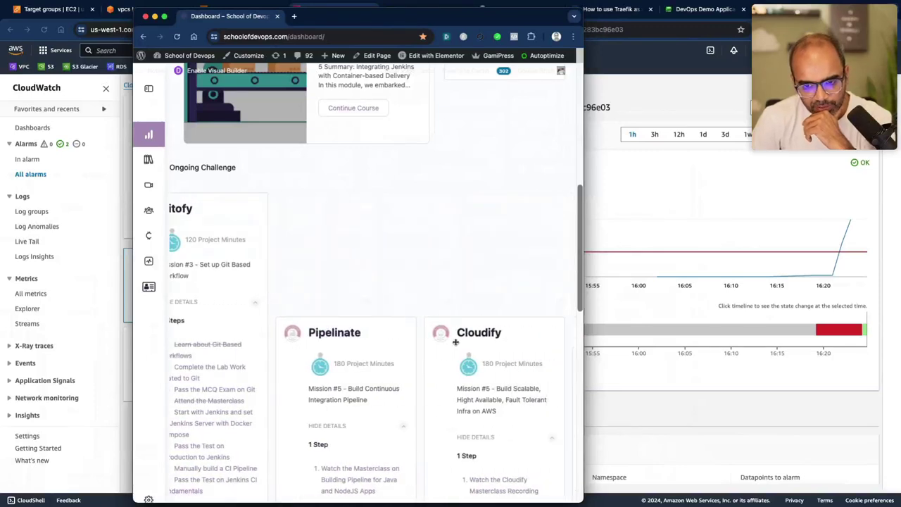
scroll(428, 364, "down", 2)
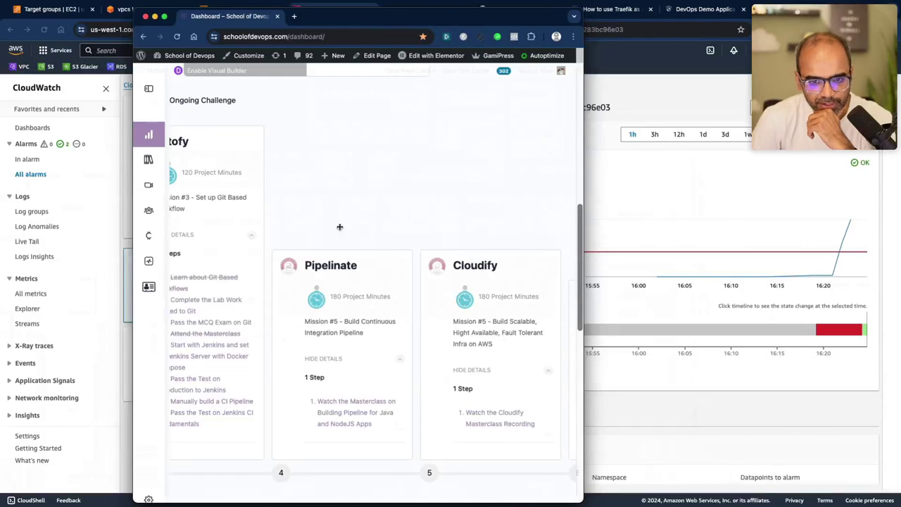
left_click(164, 19)
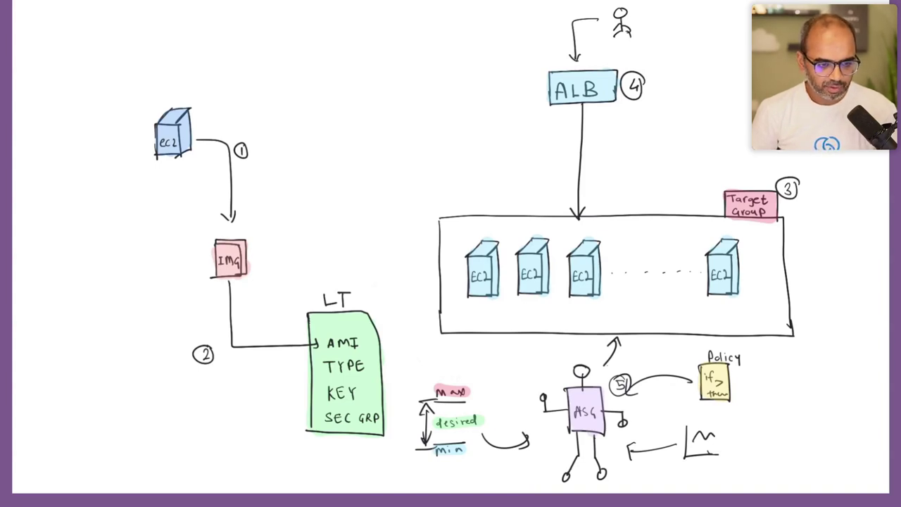
Switch from the ALB and Auto Scaling diagram back to the School of Devops dashboard and close its browser tab.
key("ctrl+super+Right")
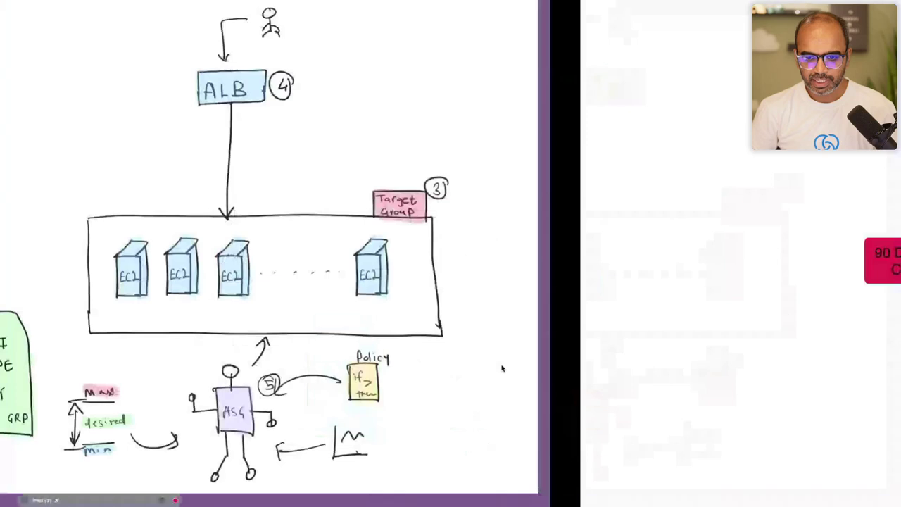
key("ctrl+super+Left")
key("ctrl+super+Left")
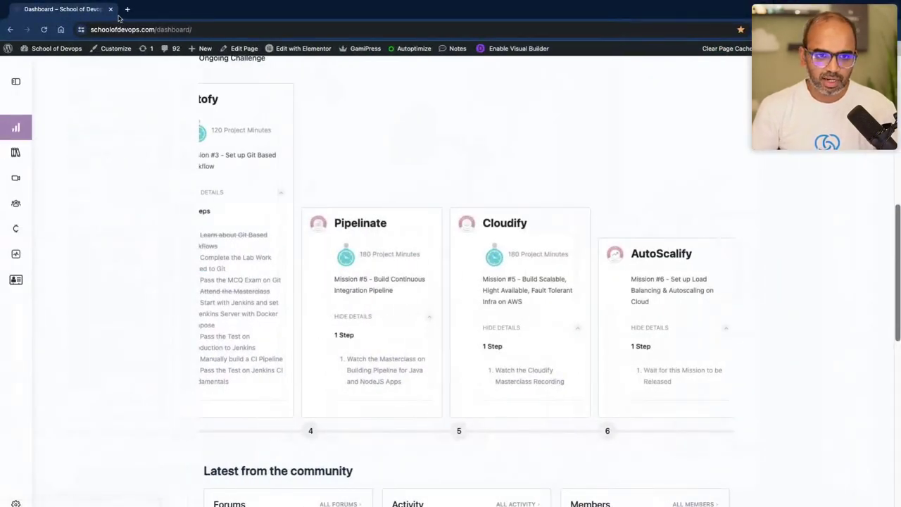
left_click(111, 9)
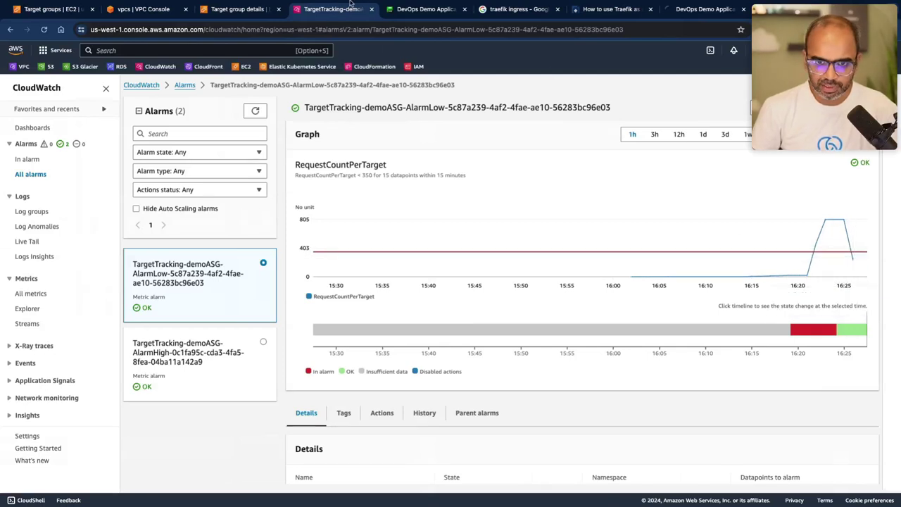
Close demoTG's enlarged Request Count Per Target graph and inspect the latest datapoints on the demoASG AlarmLow alarm graph.
left_click(237, 10)
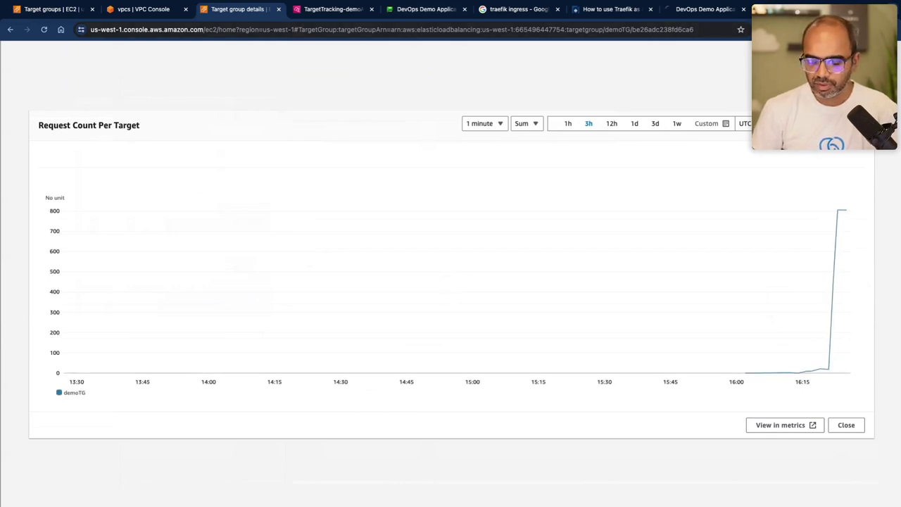
key("Escape")
left_click(324, 9)
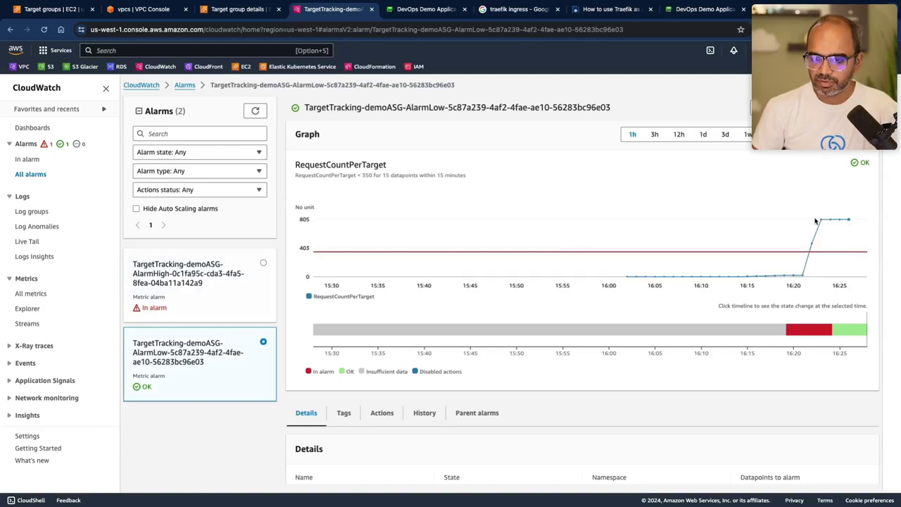
mouse_move(839, 223)
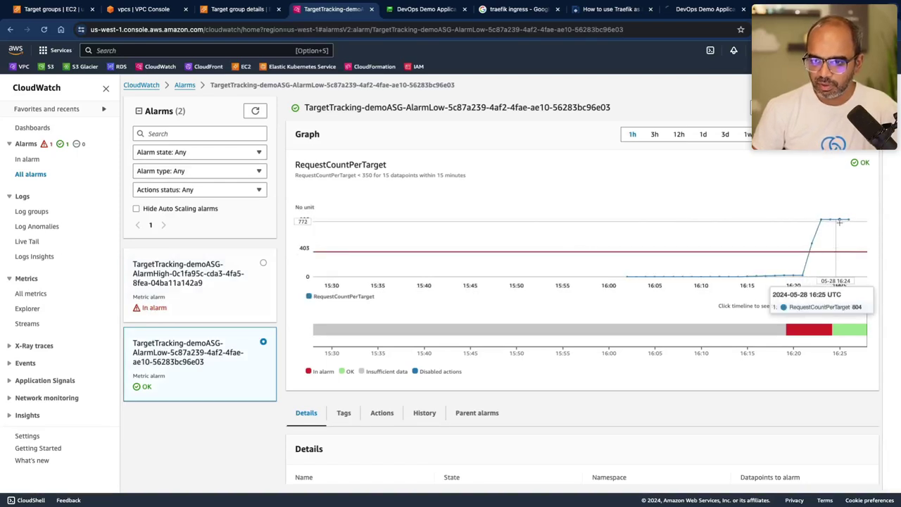
Open the Auto Scaling groups list from the target group page and refresh it to check demoASG's capacity.
left_click(227, 9)
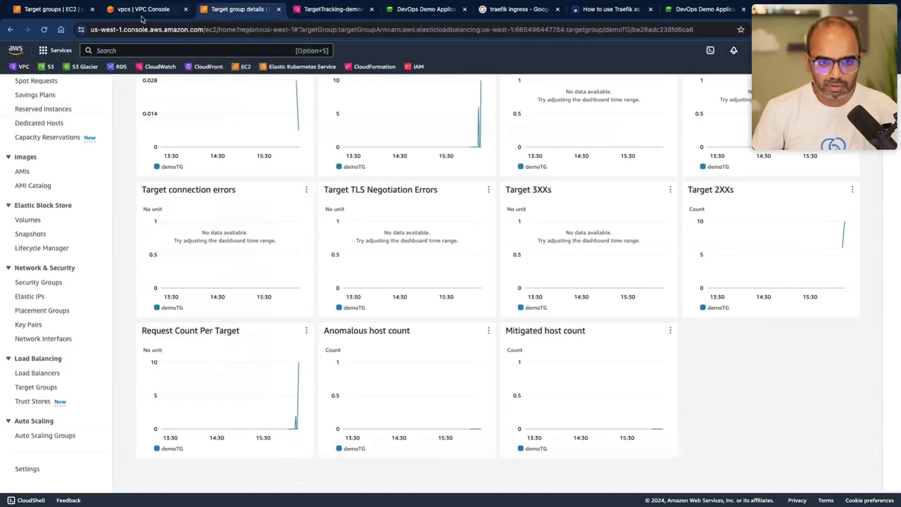
left_click(141, 17)
left_click(60, 12)
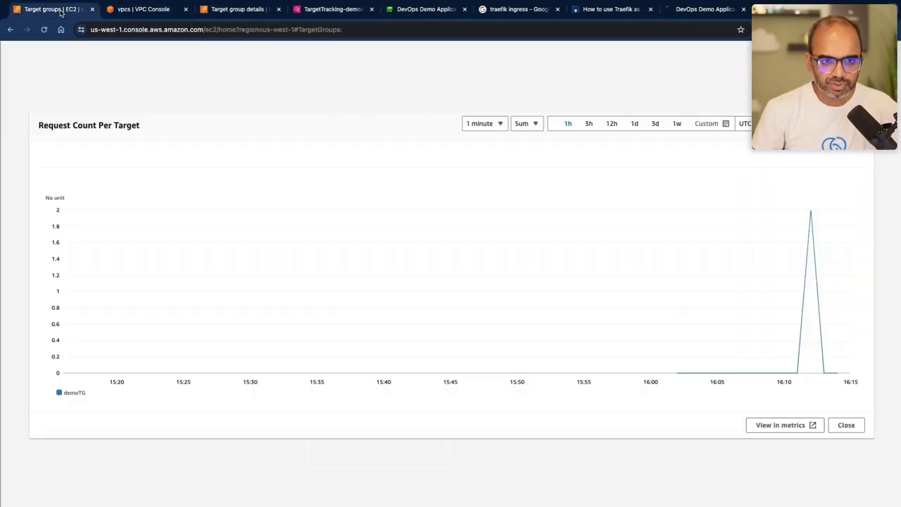
left_click(126, 15)
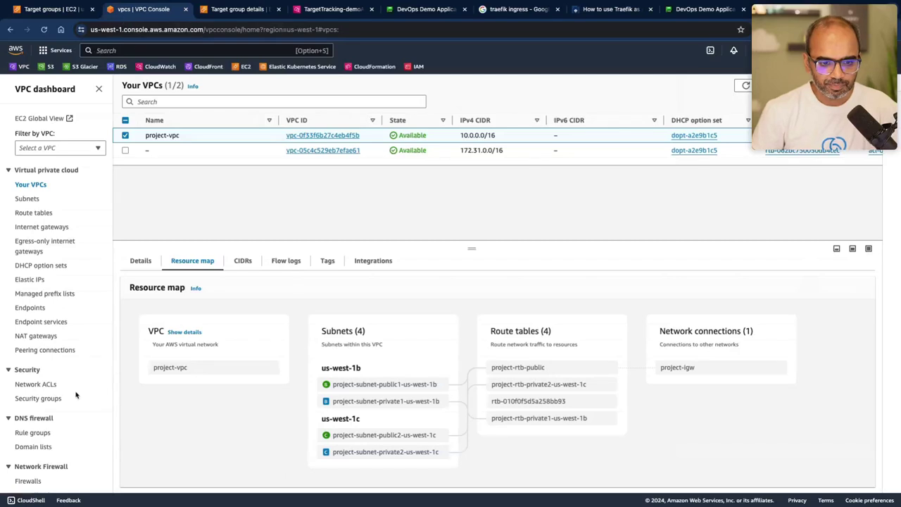
scroll(74, 396, "down", 1)
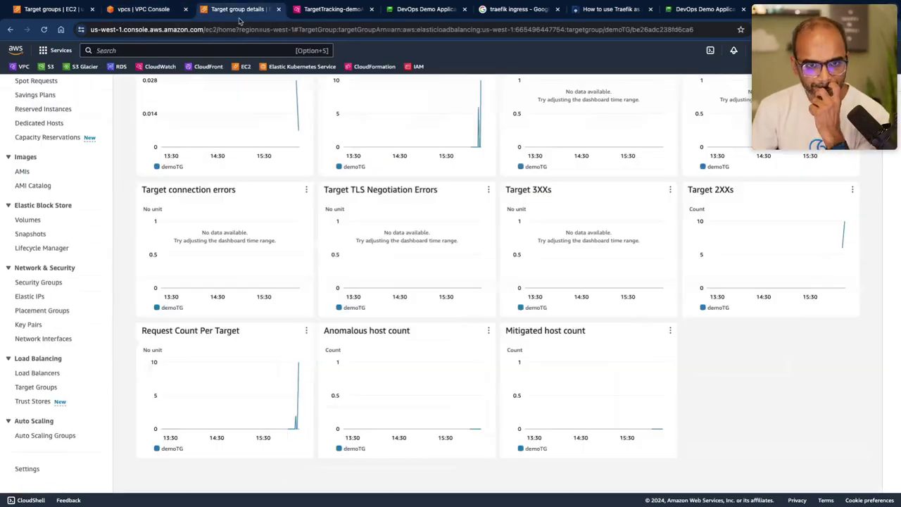
left_click(241, 9)
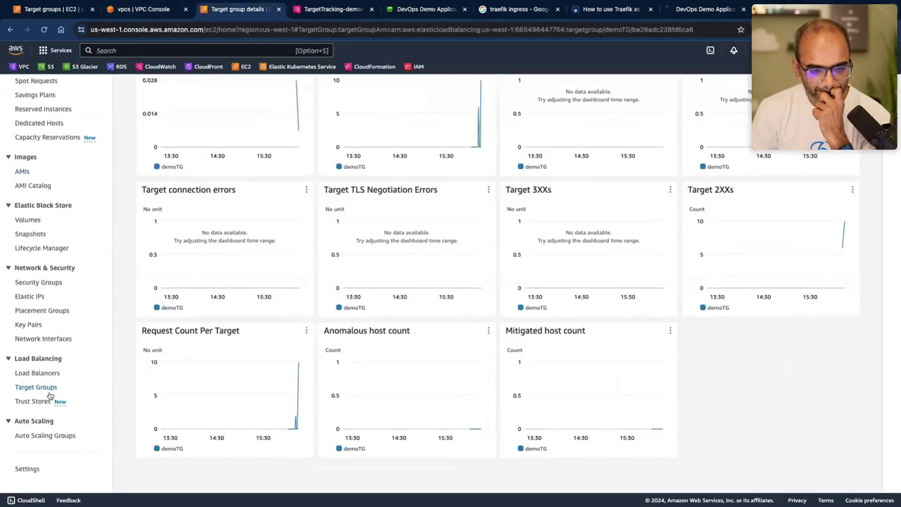
left_click(45, 435)
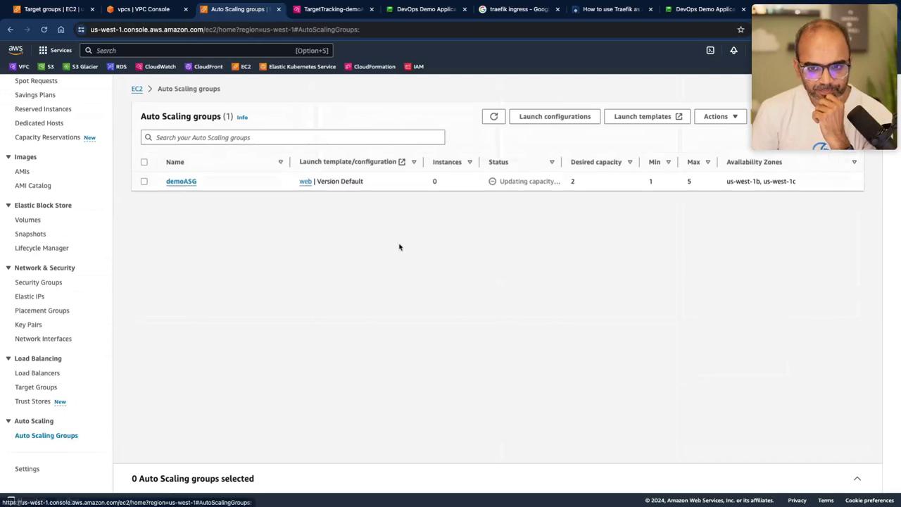
left_click(499, 115)
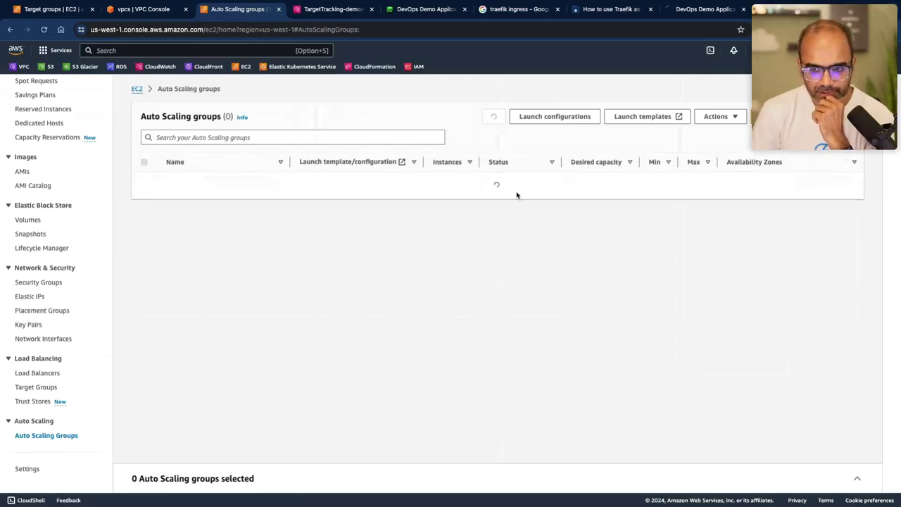
left_click(495, 117)
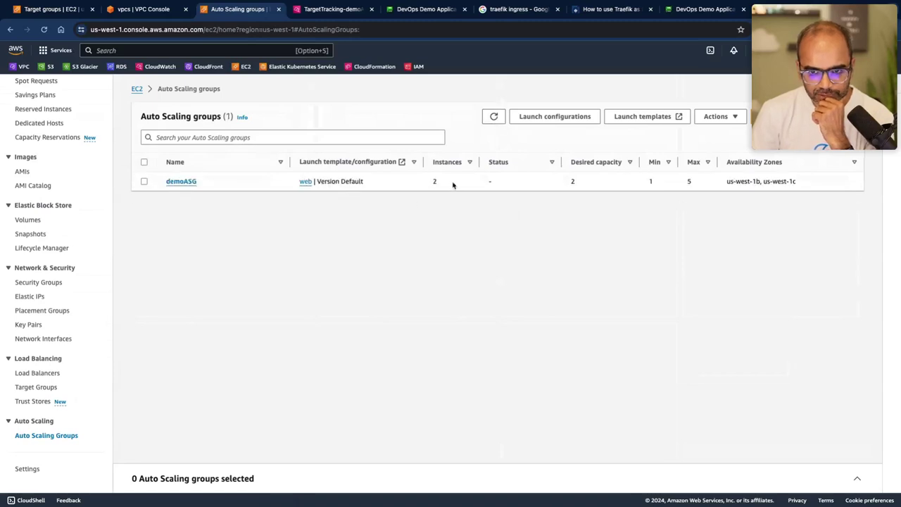
Open demoASG and show its activity history.
left_click(184, 181)
left_click(182, 181)
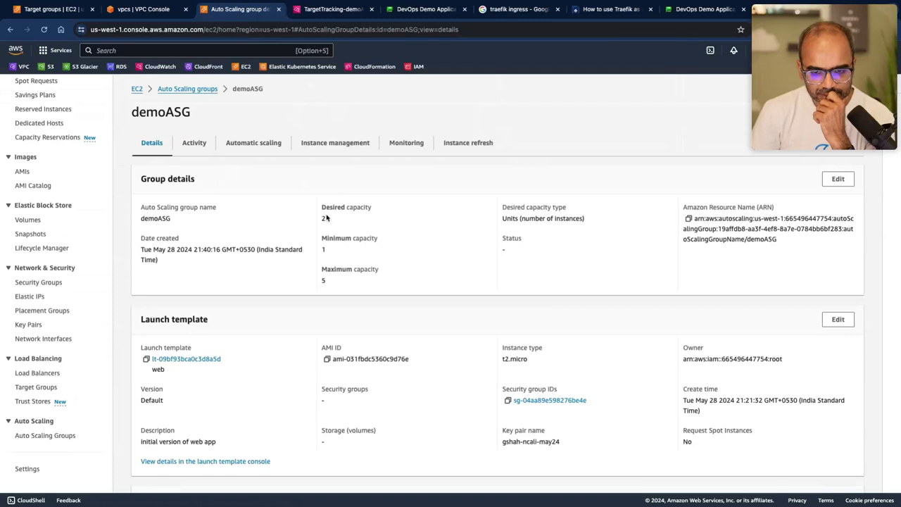
left_click(190, 143)
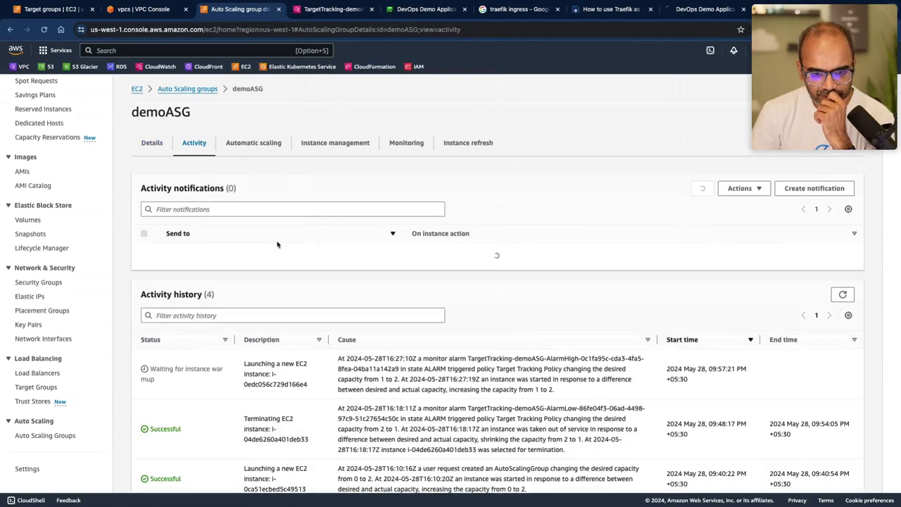
scroll(277, 243, "down", 1)
scroll(167, 380, "down", 1)
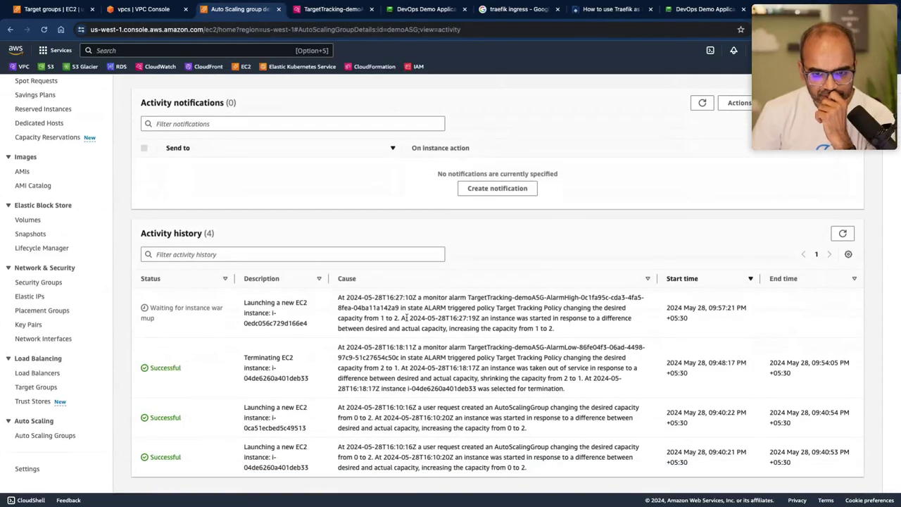
Highlight the alarm, policy and capacity change text in the cause of demoASG's newest instance launch.
left_click_drag(424, 299, 586, 306)
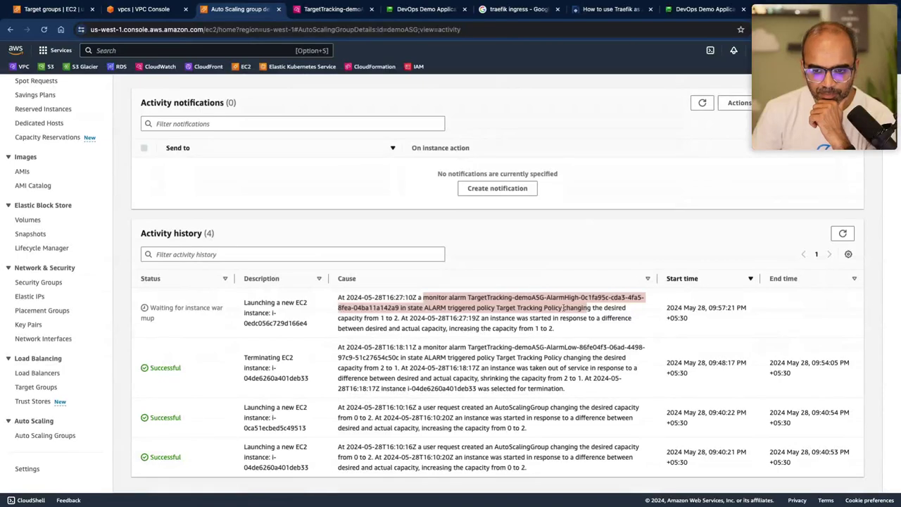
left_click(443, 309)
left_click_drag(508, 310, 609, 316)
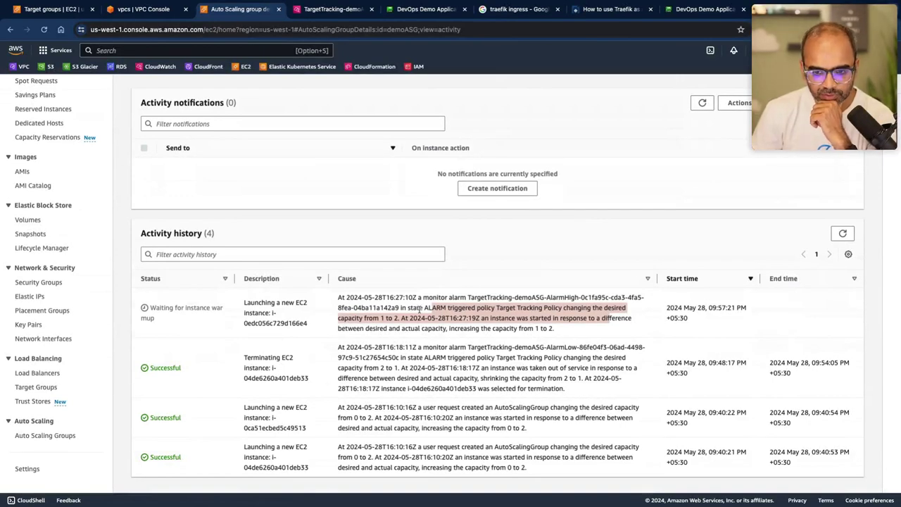
left_click_drag(382, 319, 467, 318)
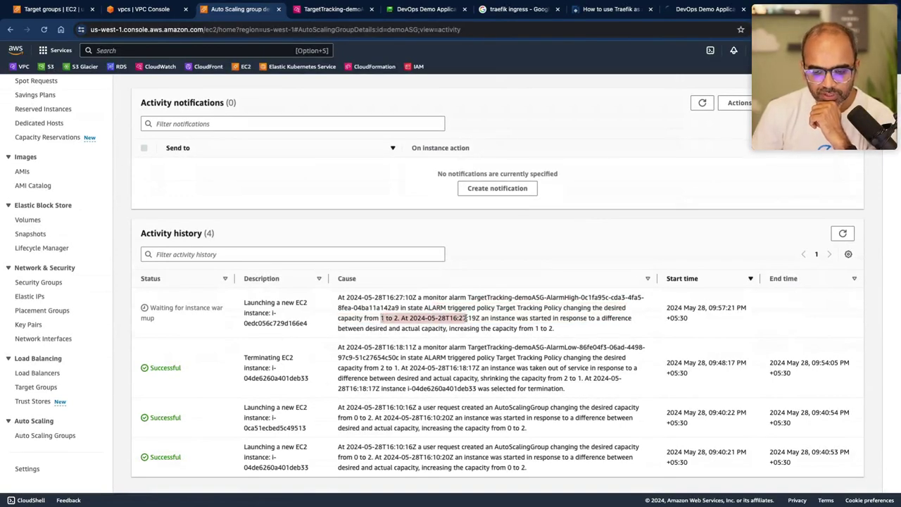
Highlight the newest launch's cause, the termination entry's description, and the newest launch's description and status in demoASG's activity history.
triple_click(465, 318)
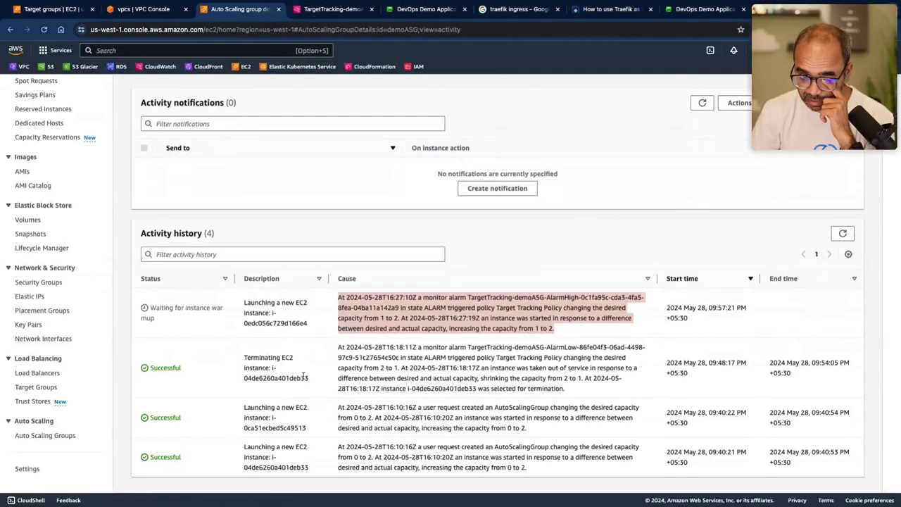
left_click_drag(245, 354, 308, 385)
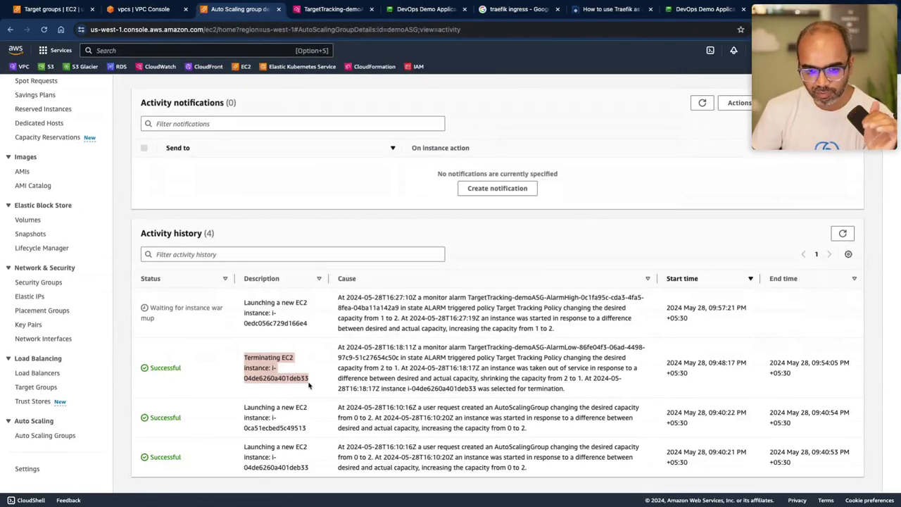
triple_click(308, 385)
left_click_drag(315, 326, 221, 299)
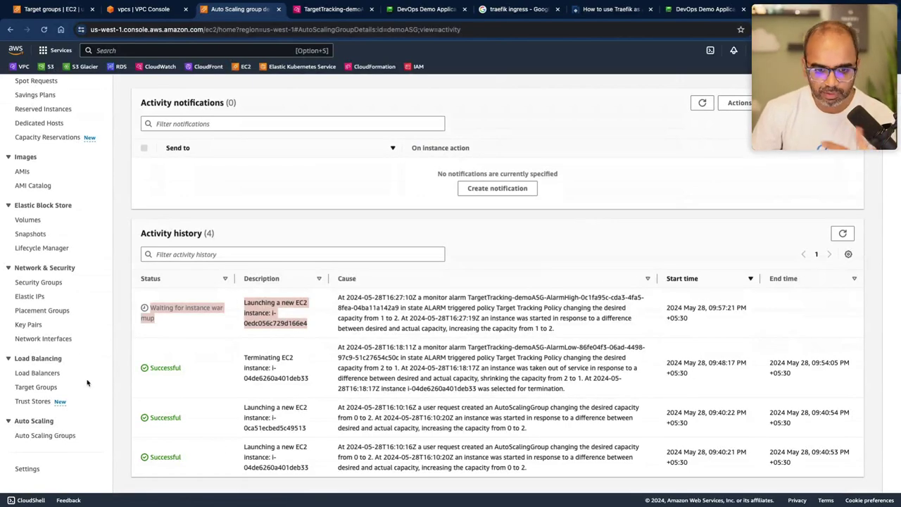
Open the EC2 instances list to check the state of the auto-web instances.
scroll(42, 258, "up", 3)
left_click(31, 151)
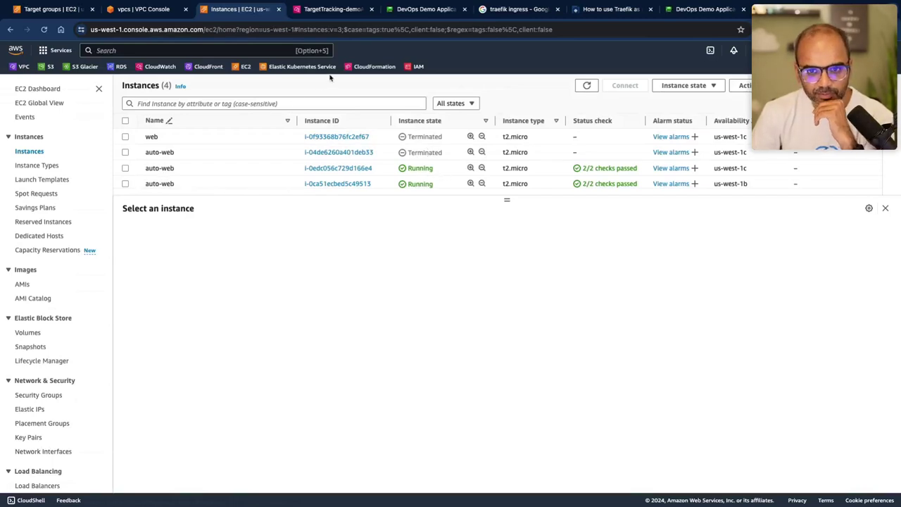
Review the graph and details of demoASG's AlarmLow alarm in CloudWatch, and bring up the AlarmHigh alarm for comparison.
left_click(344, 9)
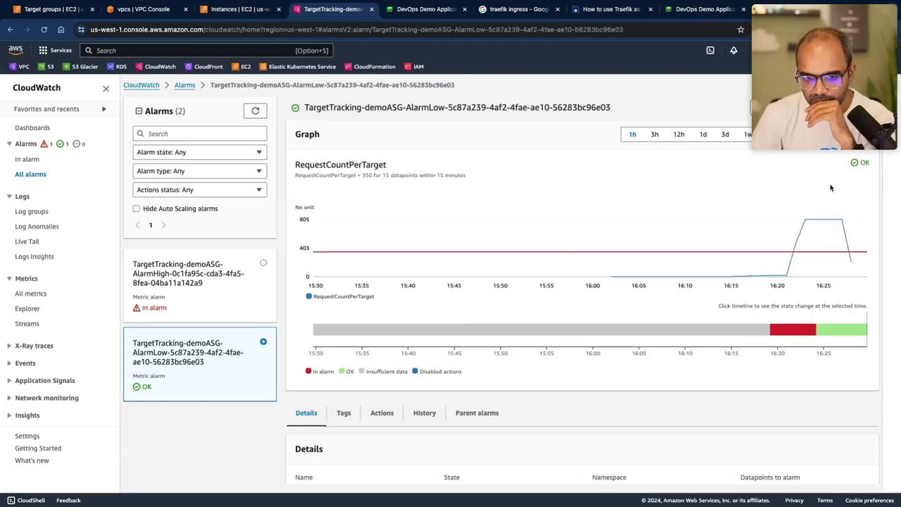
scroll(771, 206, "down", 3)
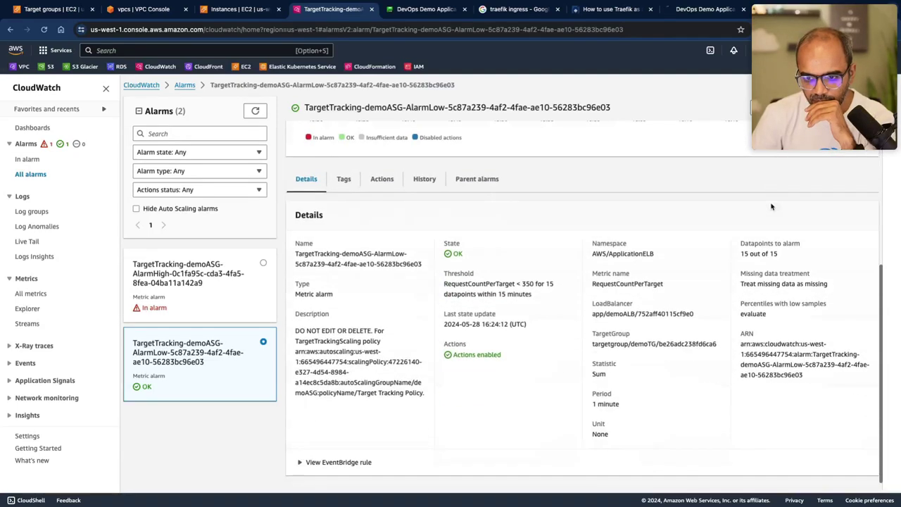
scroll(771, 207, "up", 4)
left_click(226, 299)
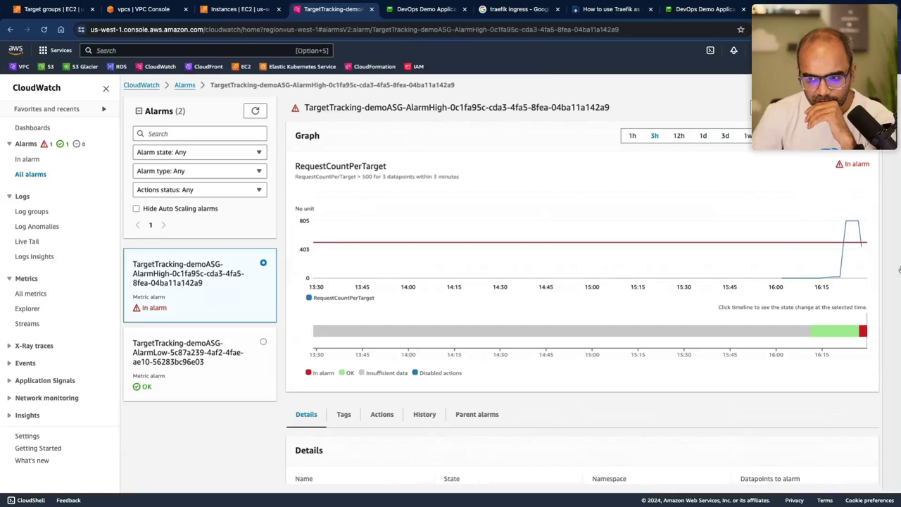
Reopen the AlarmLow alarm and inspect its state change timeline against the latest RequestCountPerTarget datapoints.
left_click(236, 363)
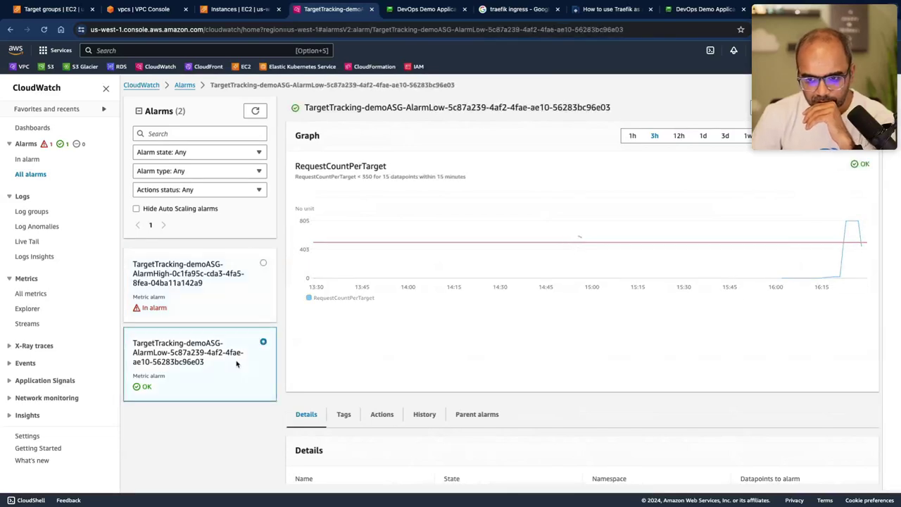
mouse_move(843, 336)
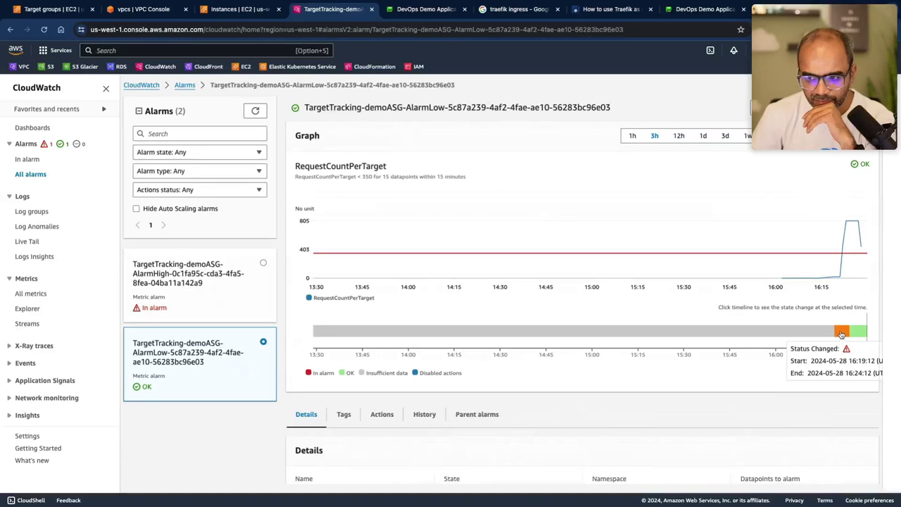
left_click(852, 336)
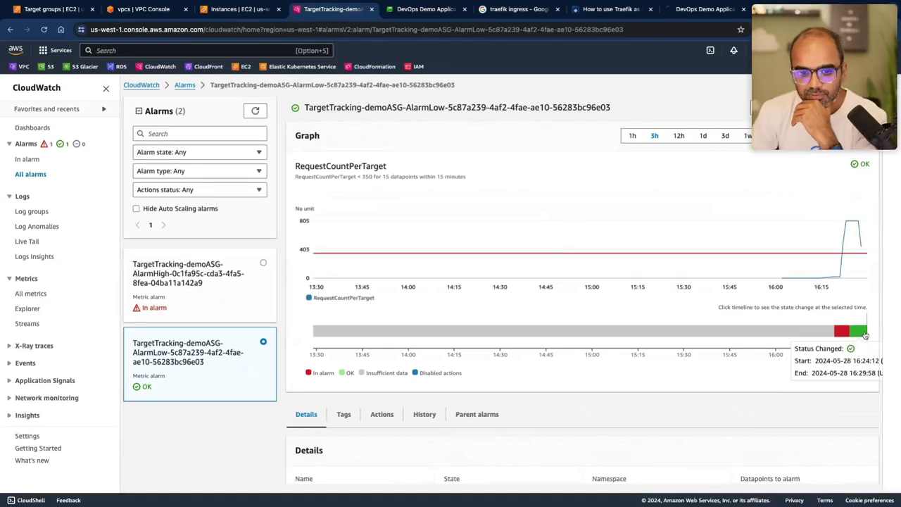
left_click(840, 338)
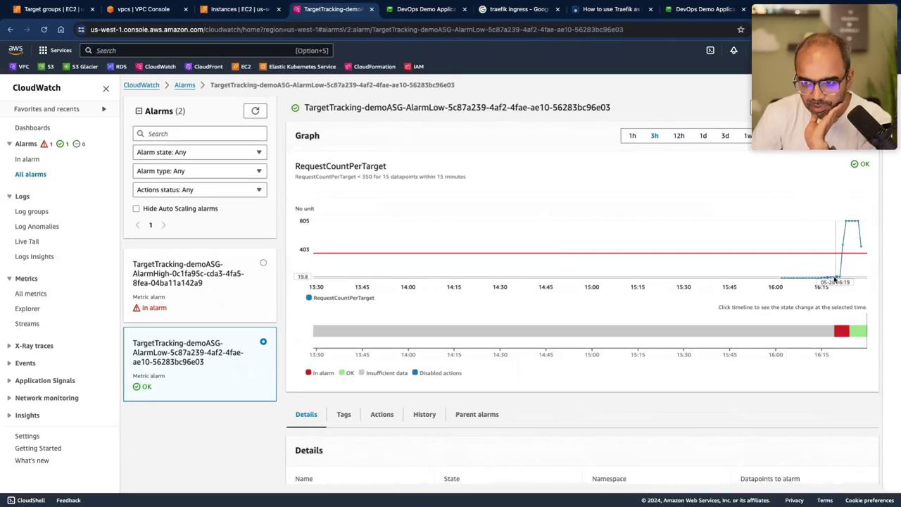
mouse_move(798, 255)
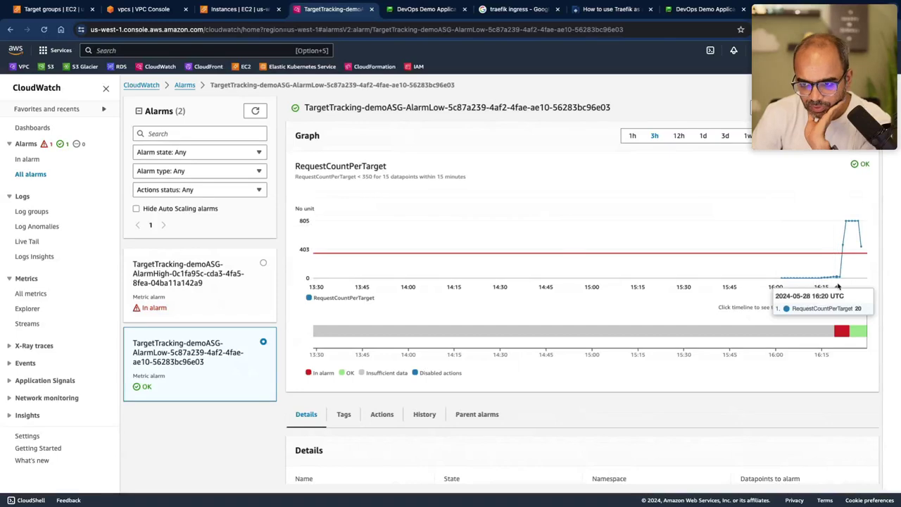
mouse_move(840, 338)
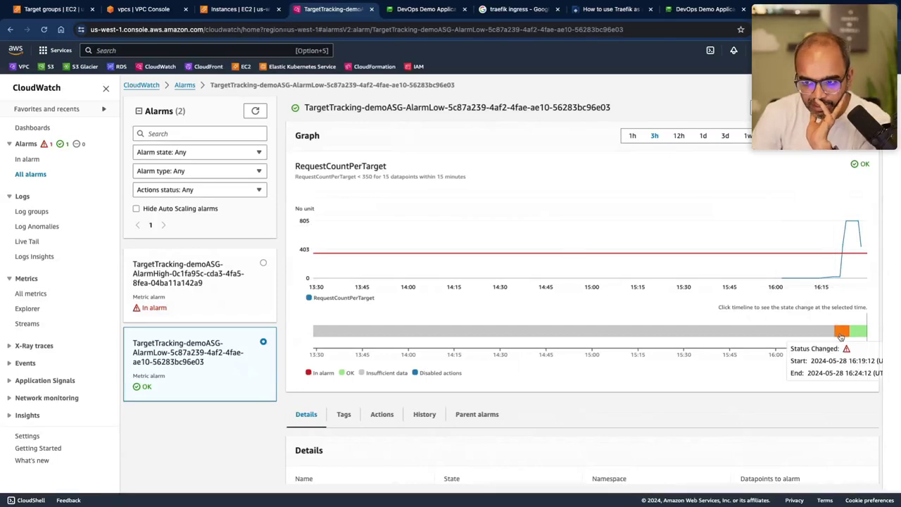
Open the AlarmHigh alarm and inspect its state timeline and the most recent request count datapoints.
left_click(218, 296)
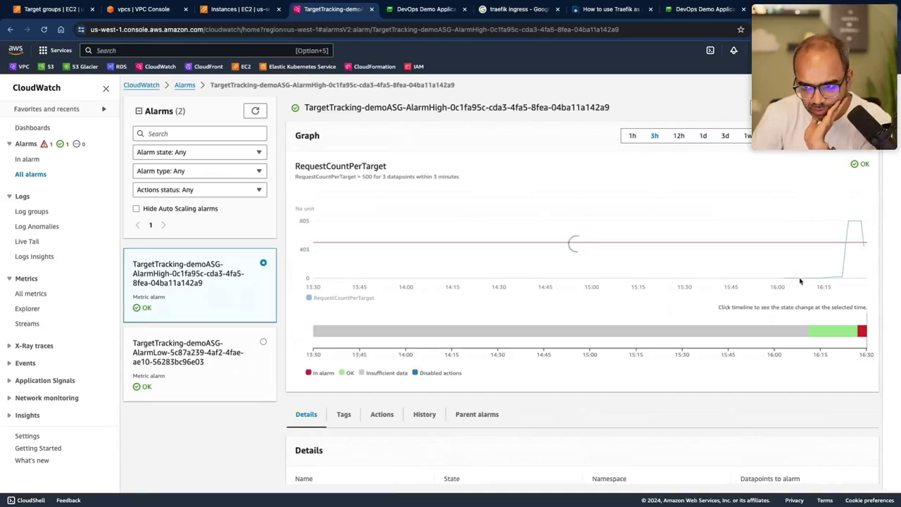
mouse_move(855, 331)
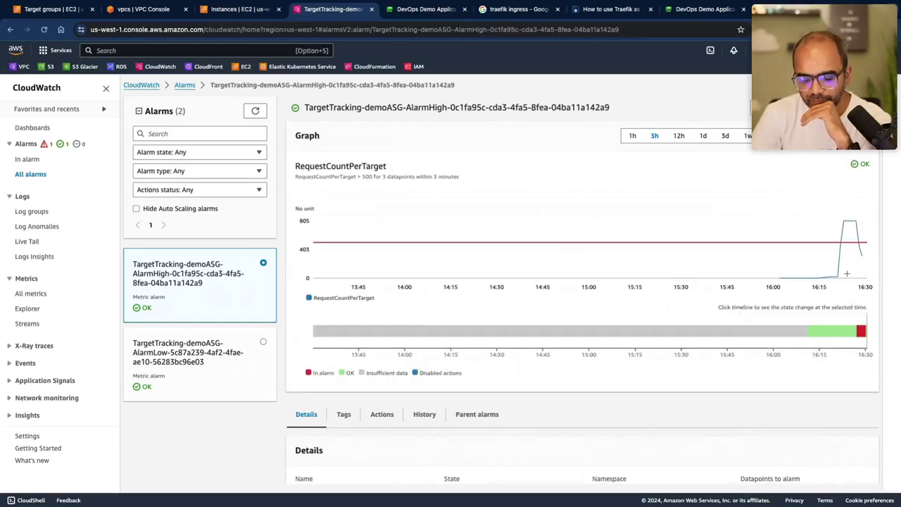
mouse_move(854, 237)
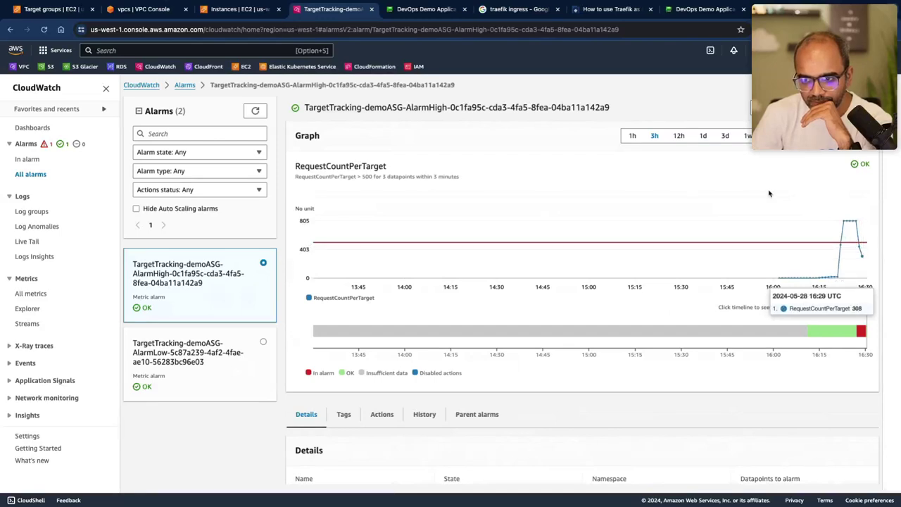
right_click(767, 129)
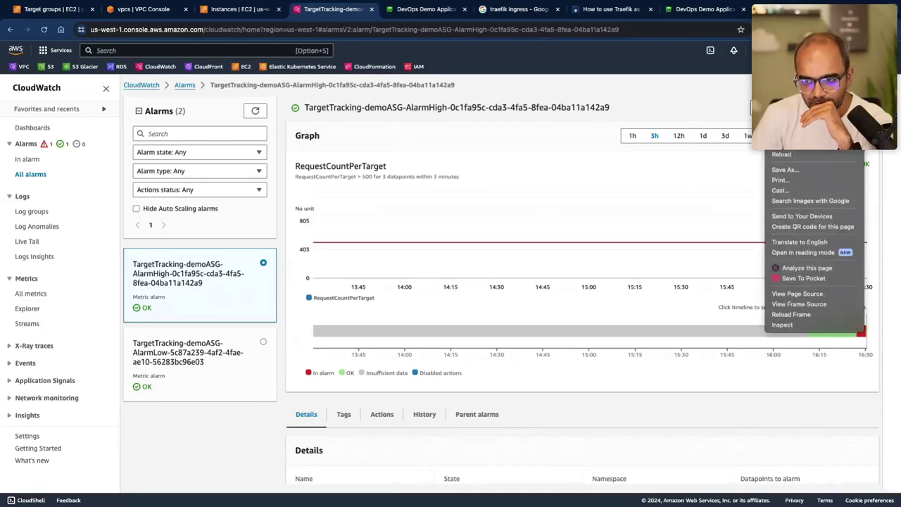
left_click(760, 119)
right_click(756, 111)
left_click(749, 110)
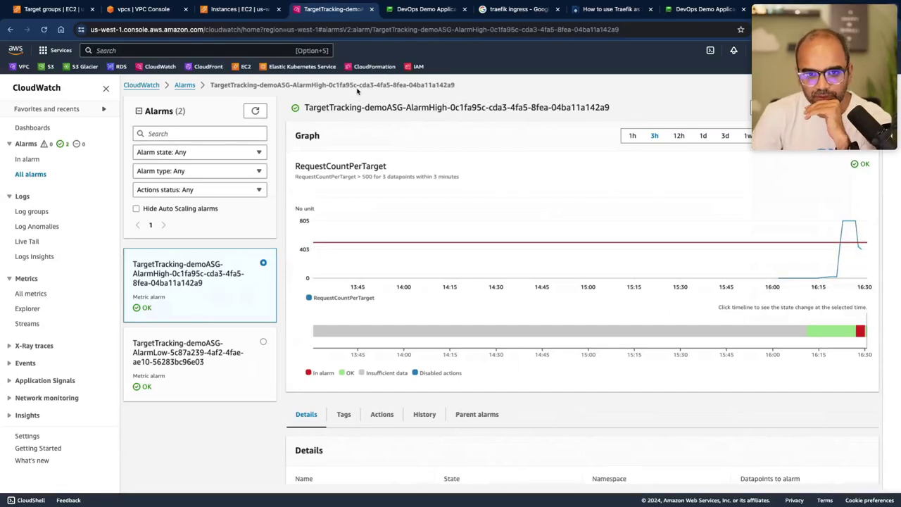
Return to the EC2 instances list and refresh it to recheck the running auto-web instances.
left_click(214, 10)
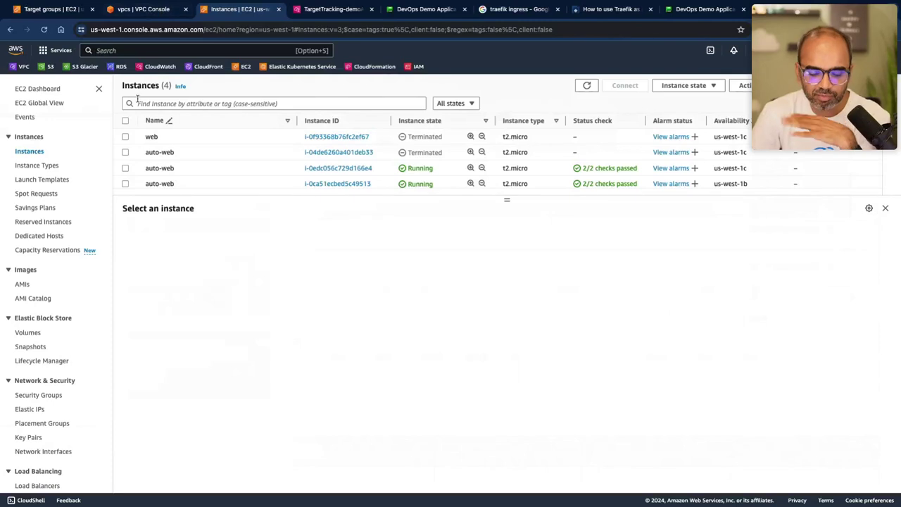
left_click(587, 86)
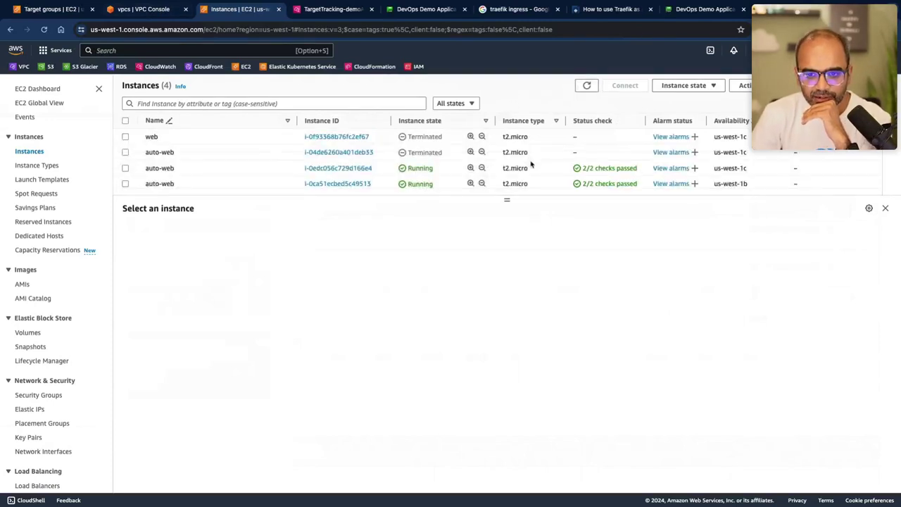
Review demoASG's capacity details and automatic scaling policy from the Auto Scaling groups list, and reload the list.
scroll(80, 331, "down", 3)
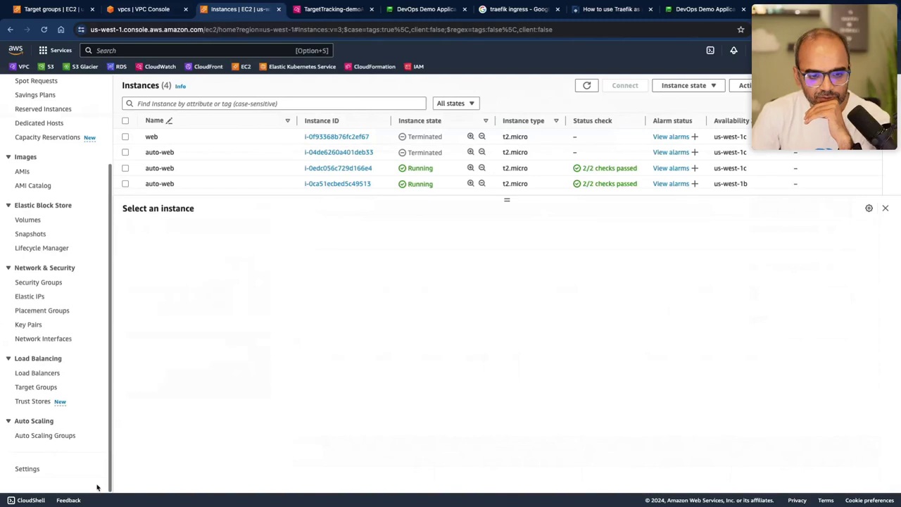
left_click(45, 435)
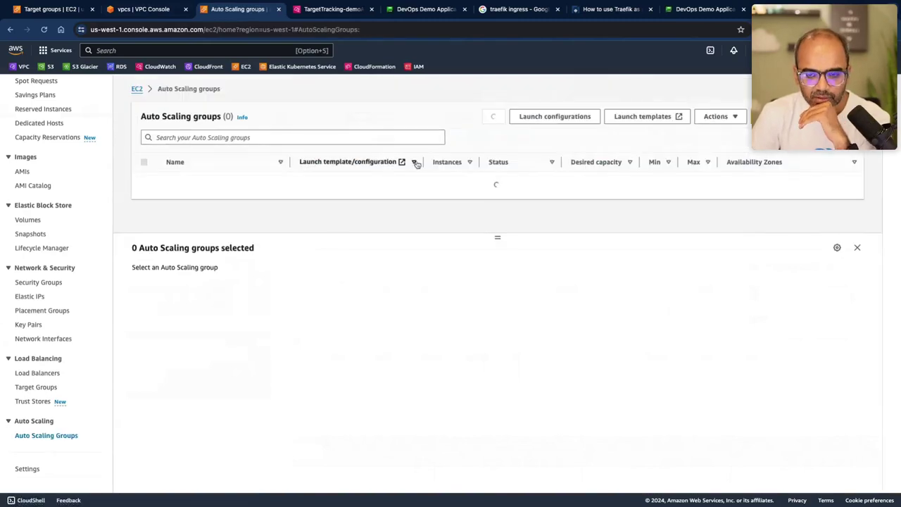
left_click(215, 182)
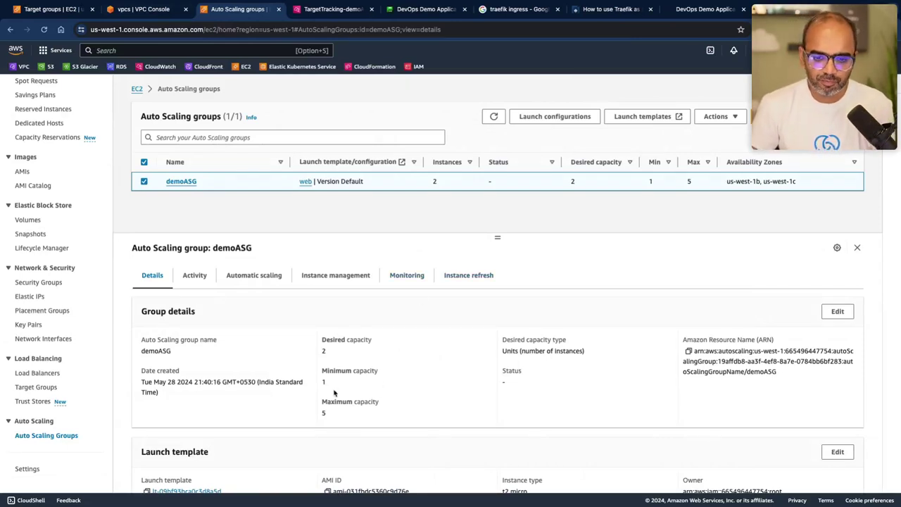
left_click(287, 279)
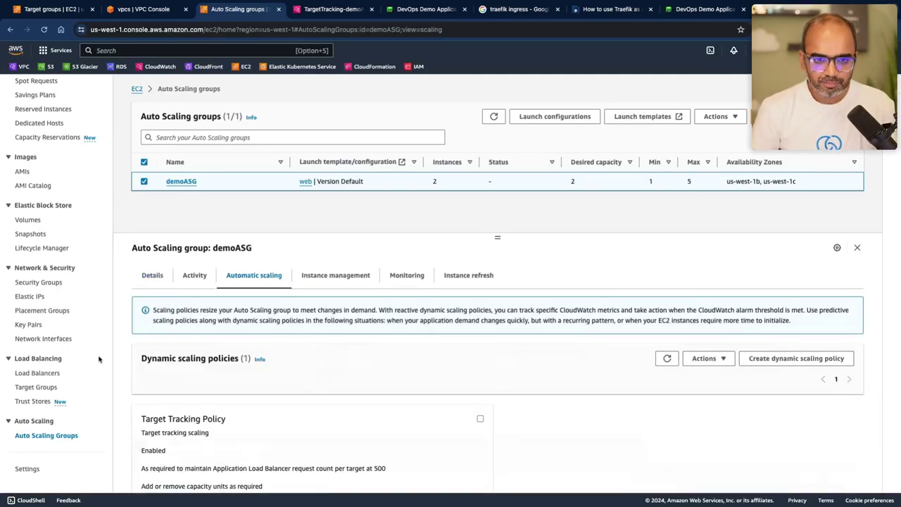
left_click(48, 435)
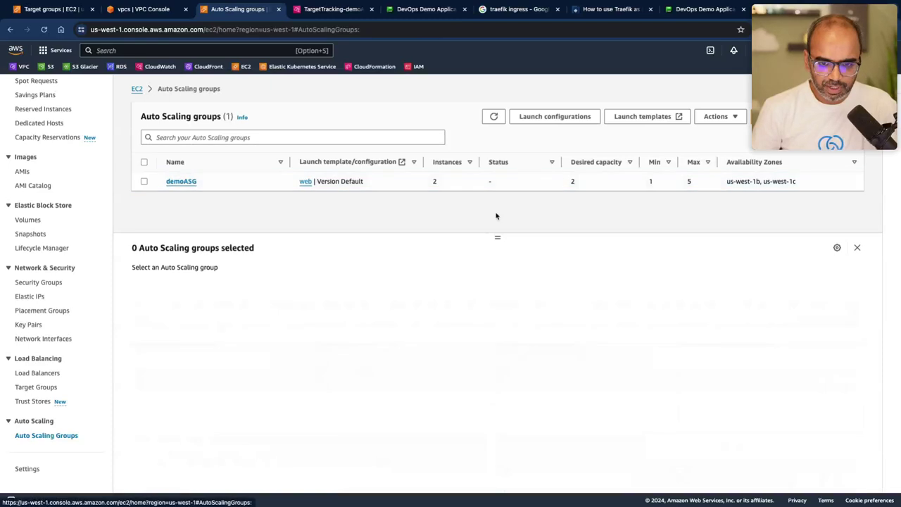
Go back to the CloudWatch AlarmHigh alarm and look over its graph and threshold details.
left_click(348, 12)
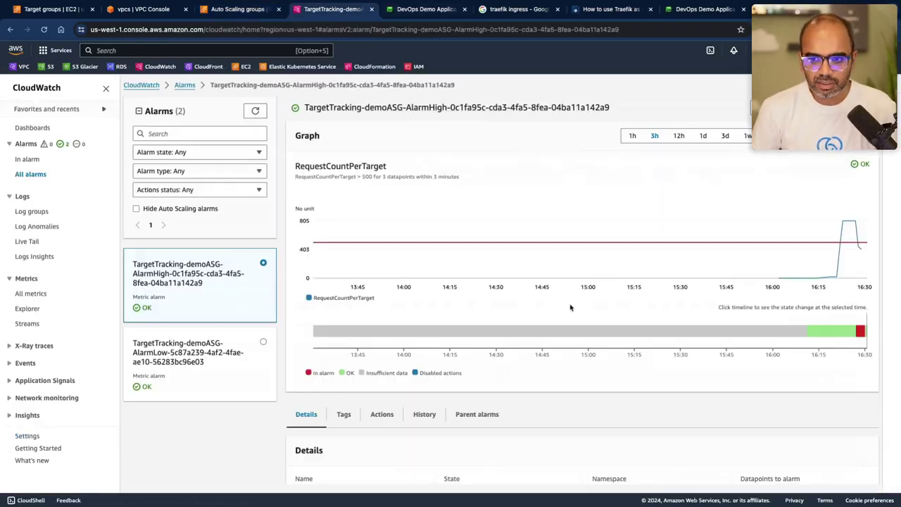
scroll(570, 307, "down", 5)
scroll(569, 307, "up", 5)
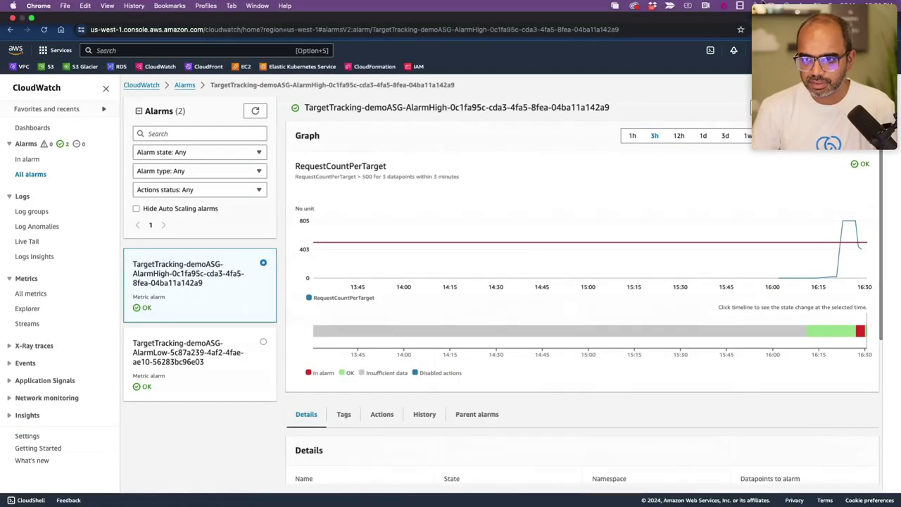
scroll(720, 234, "down", 2)
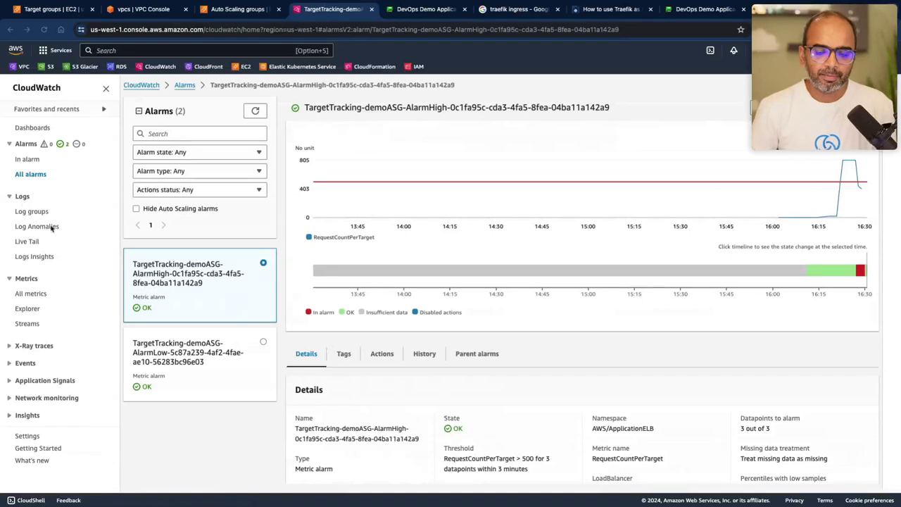
Check the loadtest container's log output in the terminal, and return to the AlarmHigh page in the browser.
key("super+Tab")
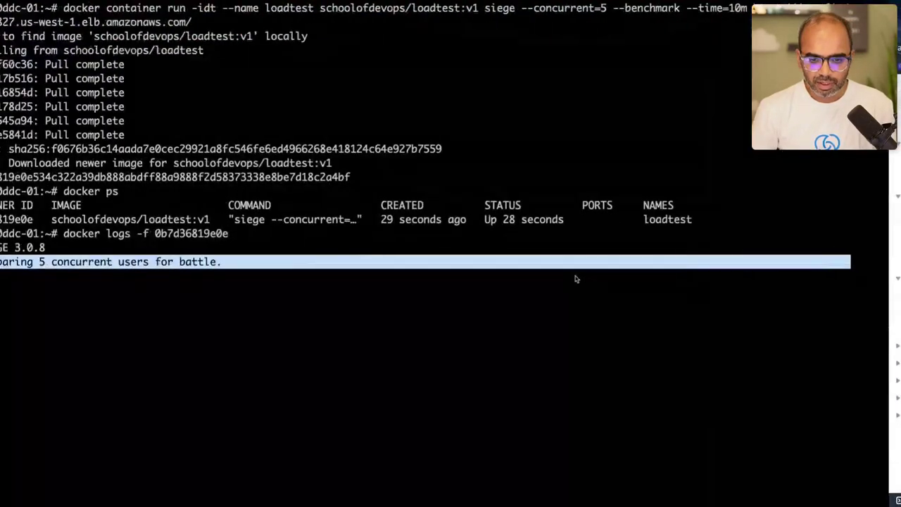
key("super+Tab")
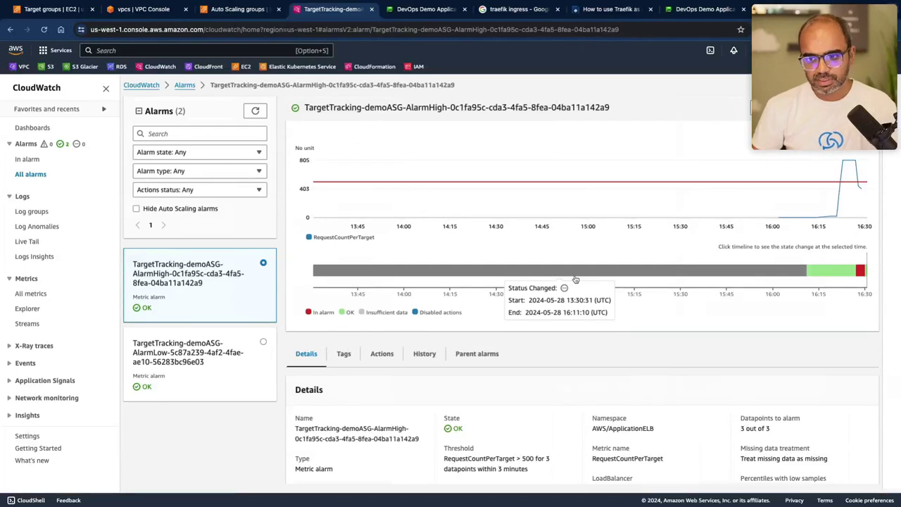
left_click(575, 280)
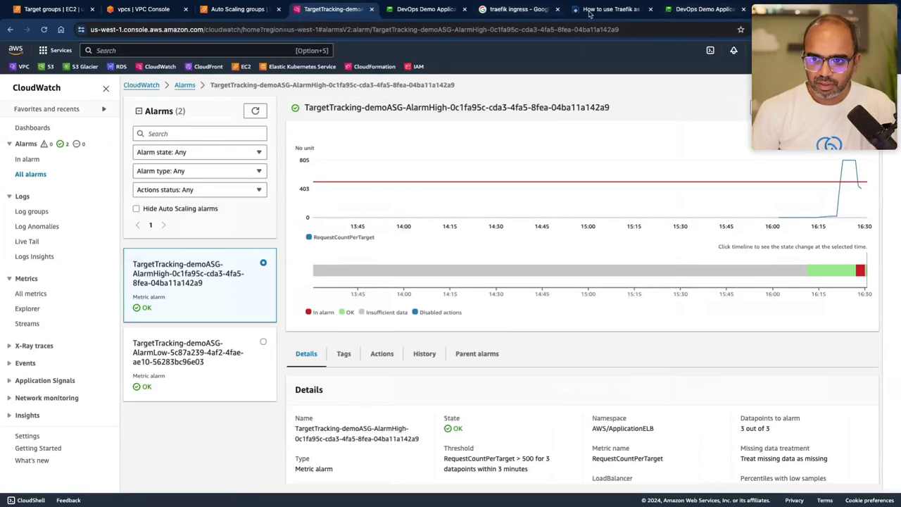
Open the schoolofdevops/loadtest page on Docker Hub and highlight the example docker container run siege command.
left_click(704, 9)
triple_click(575, 204)
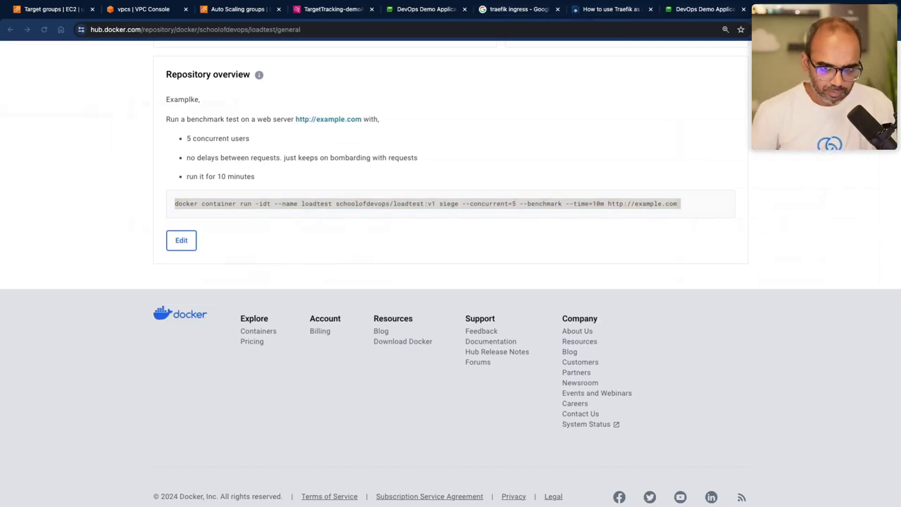
scroll(110, 368, "up", 1)
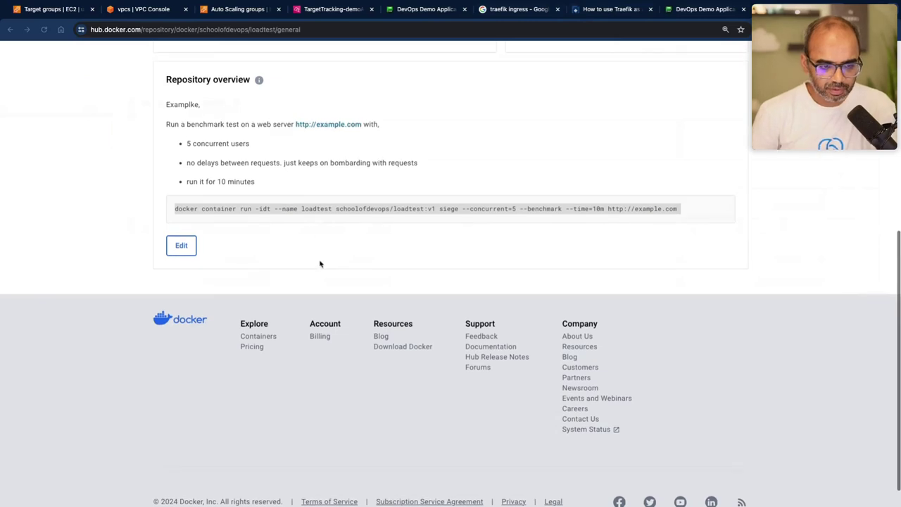
scroll(320, 261, "down", 1)
Switch from the Docker Hub page back to the VPC console showing project-vpc's resource map.
left_click(52, 15)
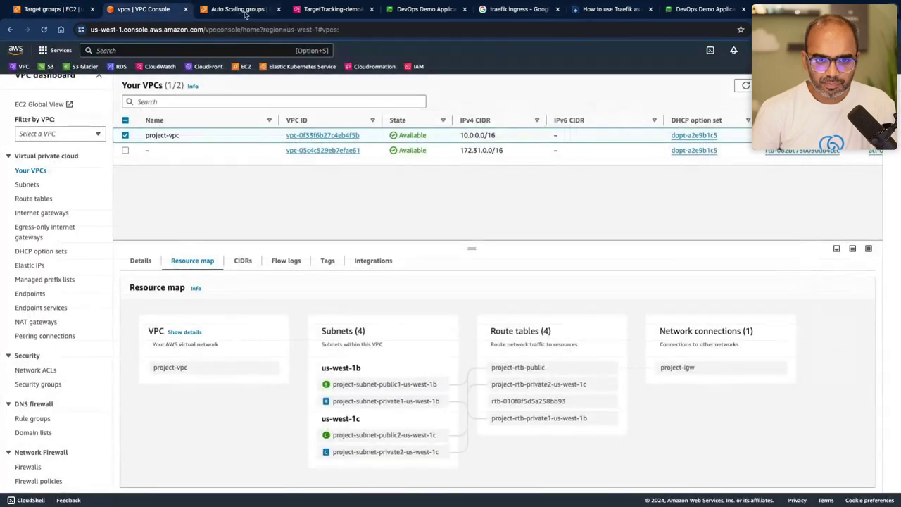
left_click(165, 8)
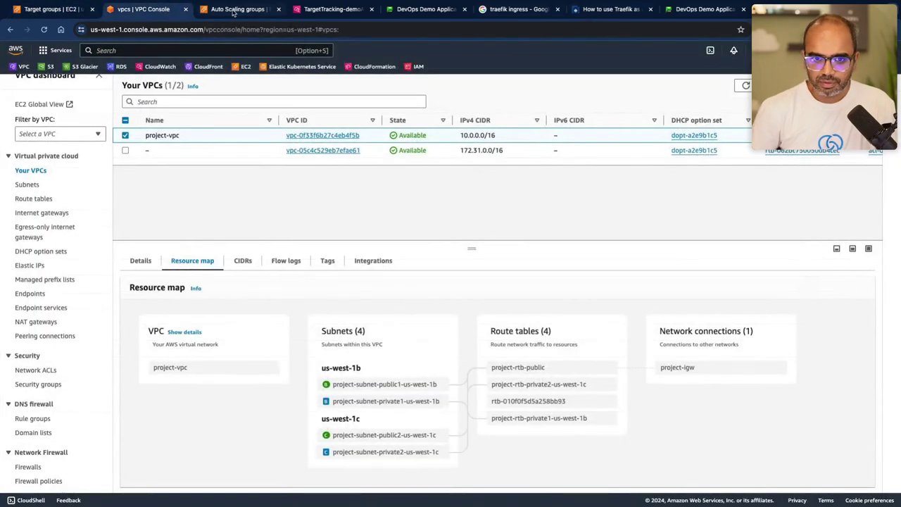
Return to the CloudWatch alarm page and compare the request-count graphs and state timelines of demoASG's AlarmHigh and AlarmLow alarms.
left_click(234, 11)
left_click(321, 11)
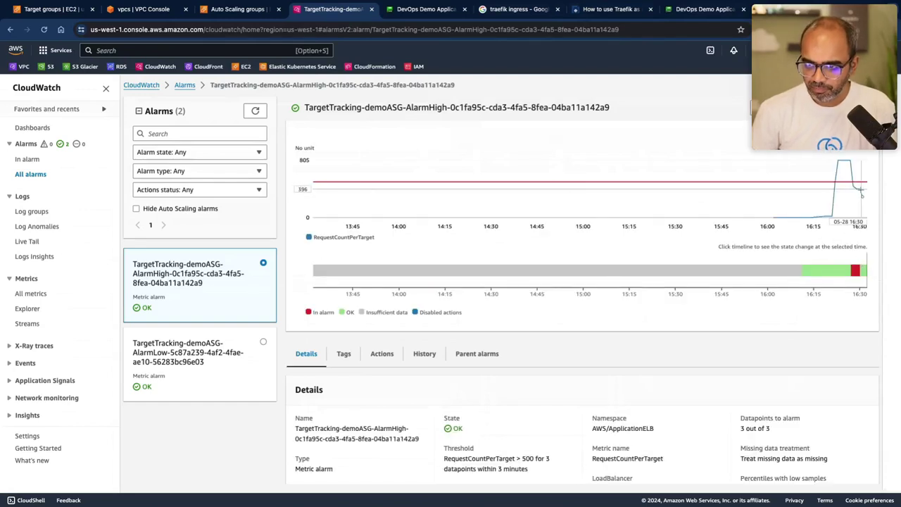
mouse_move(865, 276)
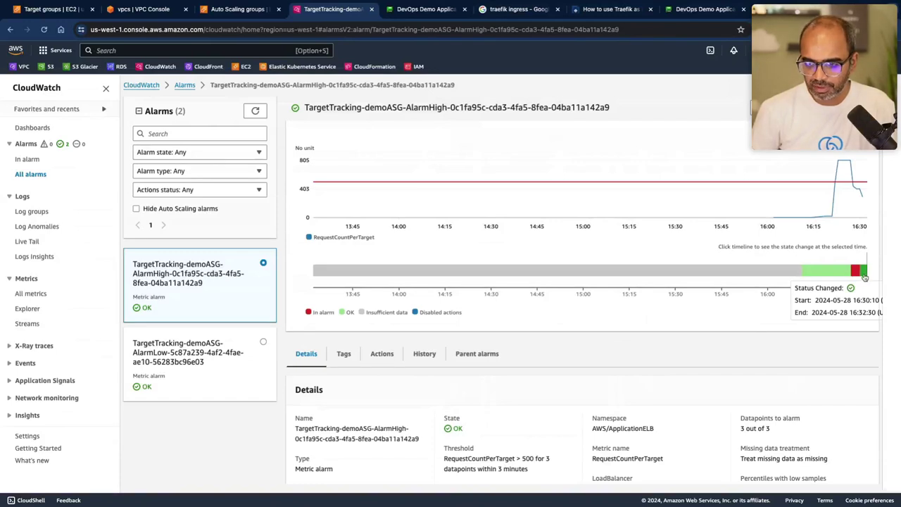
left_click(211, 397)
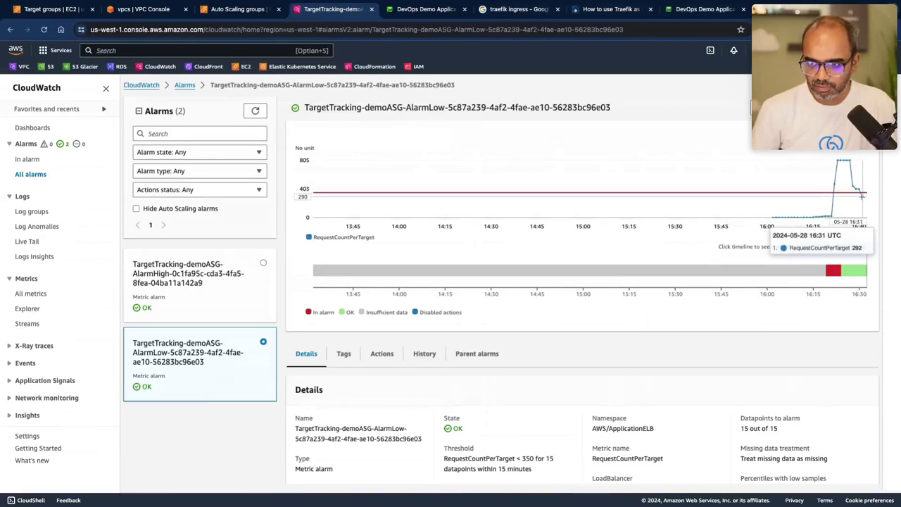
left_click(188, 302)
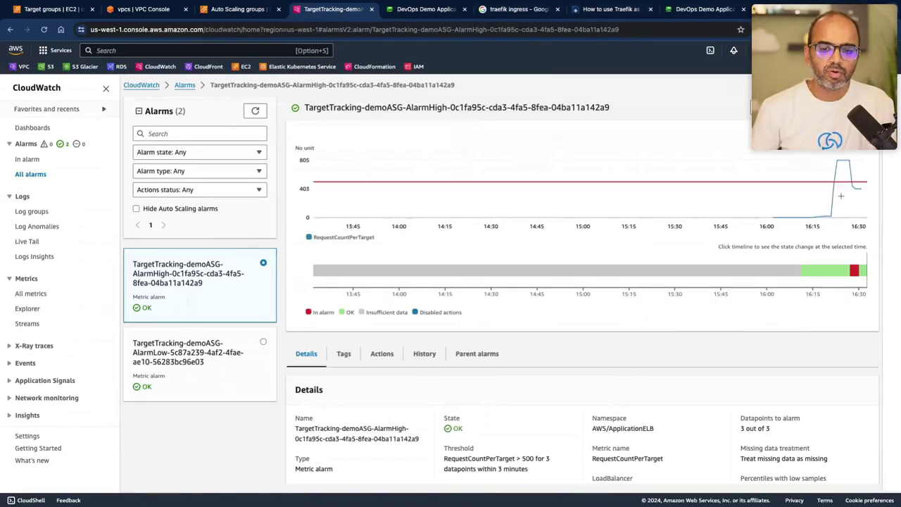
mouse_move(841, 195)
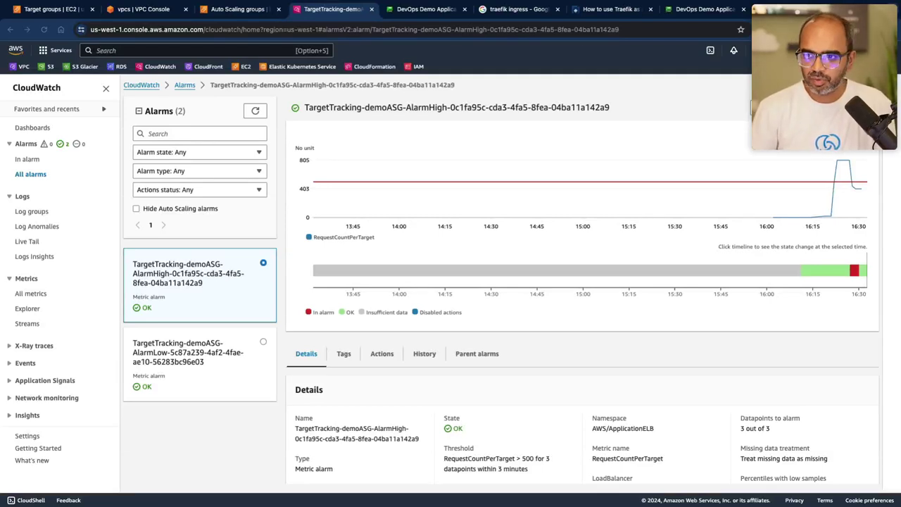
Open the School of Devops YouTube channel at youtube.com/c/schoolofdevops in a new tab, select its address, and return to the AlarmHigh page.
key("ctrl+t")
type("youtube.com")
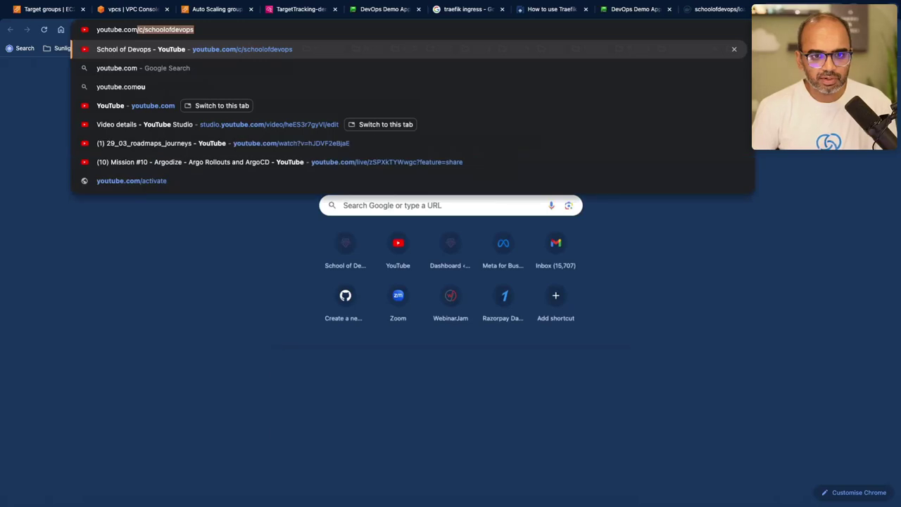
key("Return")
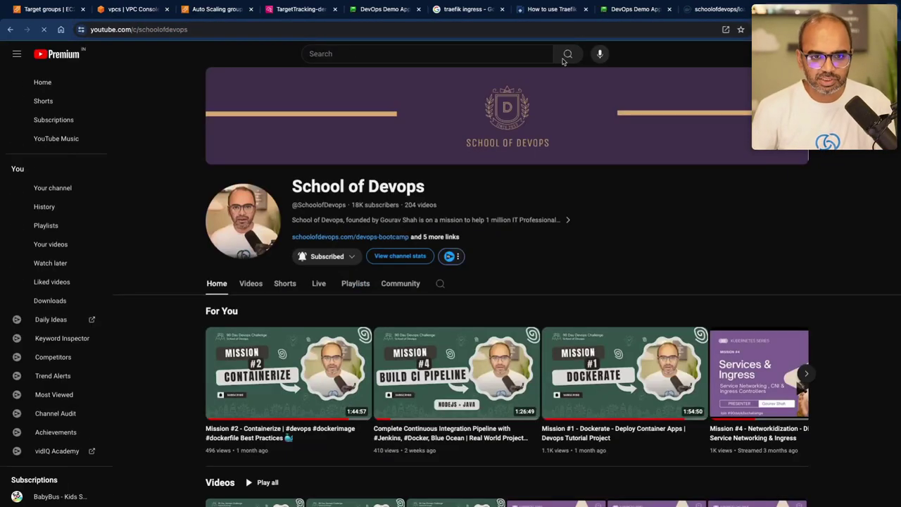
left_click(270, 30)
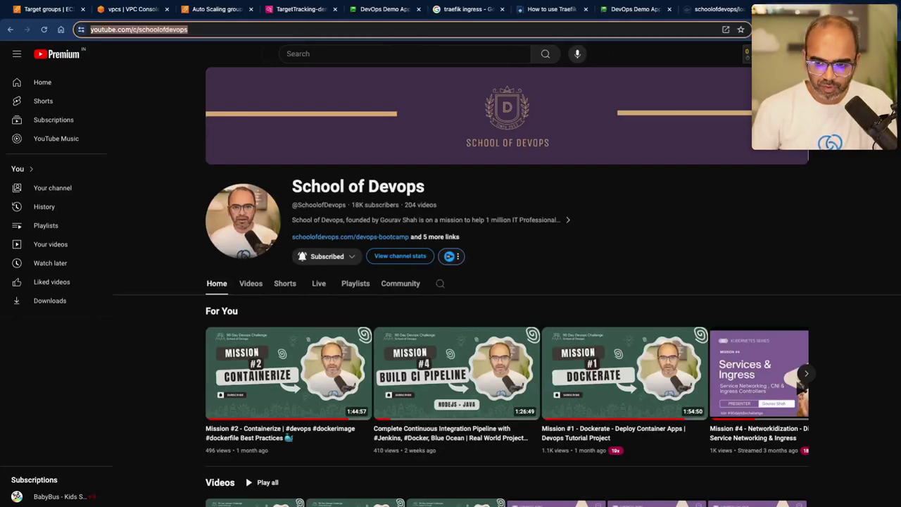
key("super+4")
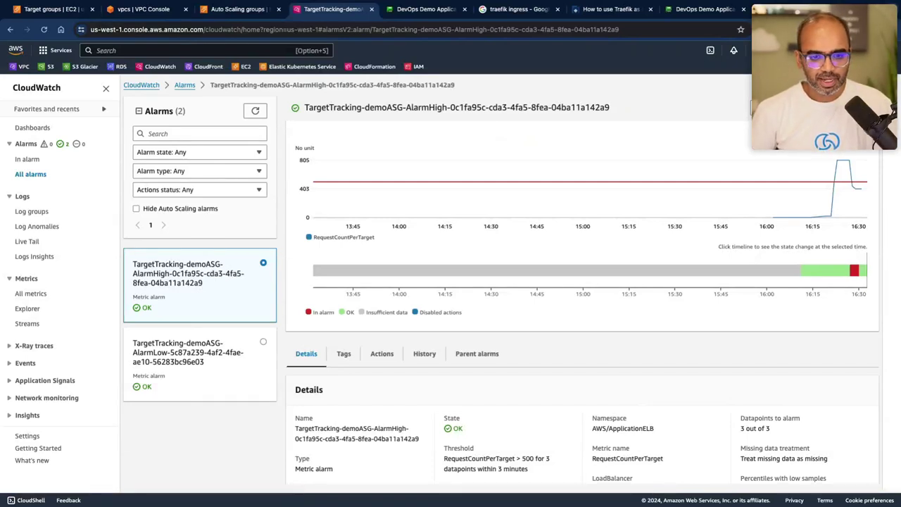
Switch to the terminal and highlight the Transactions and Availability lines of the finished siege report.
key("ctrl+Left")
key("ctrl+Left")
key("ctrl+Right")
triple_click(206, 248)
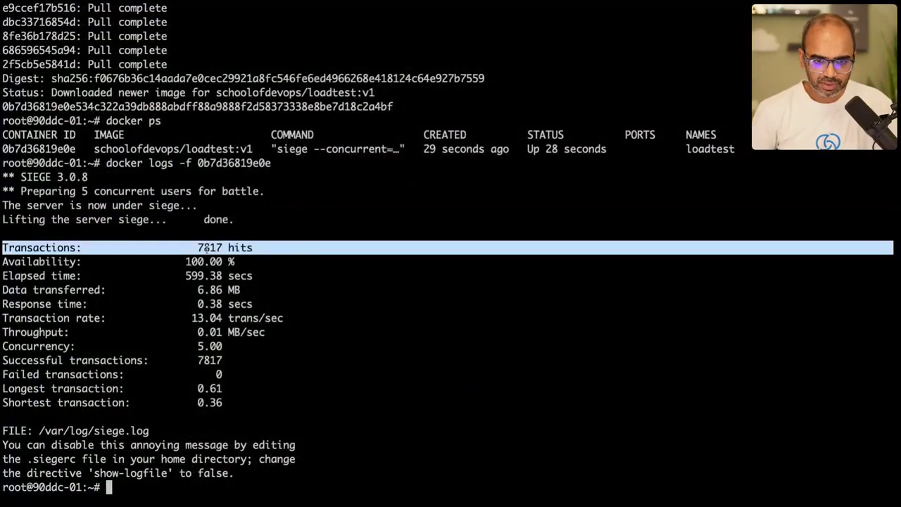
triple_click(213, 262)
triple_click(213, 262)
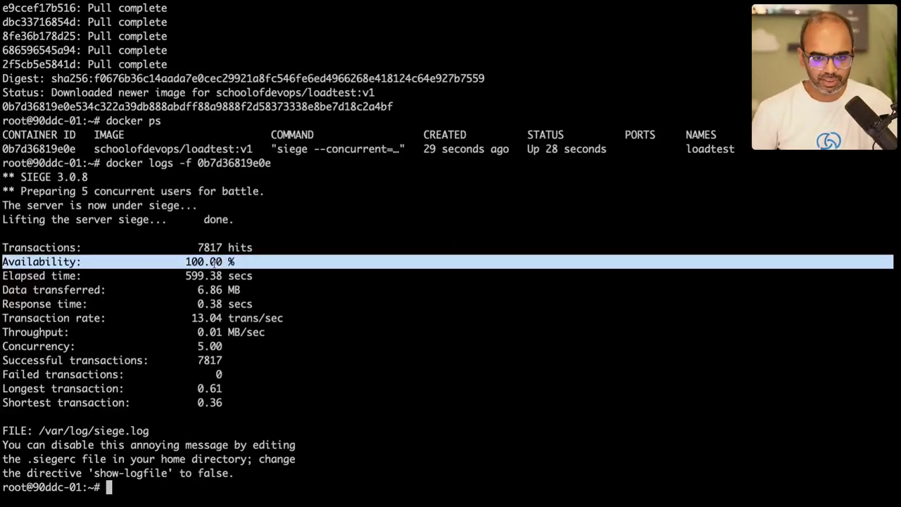
triple_click(212, 262)
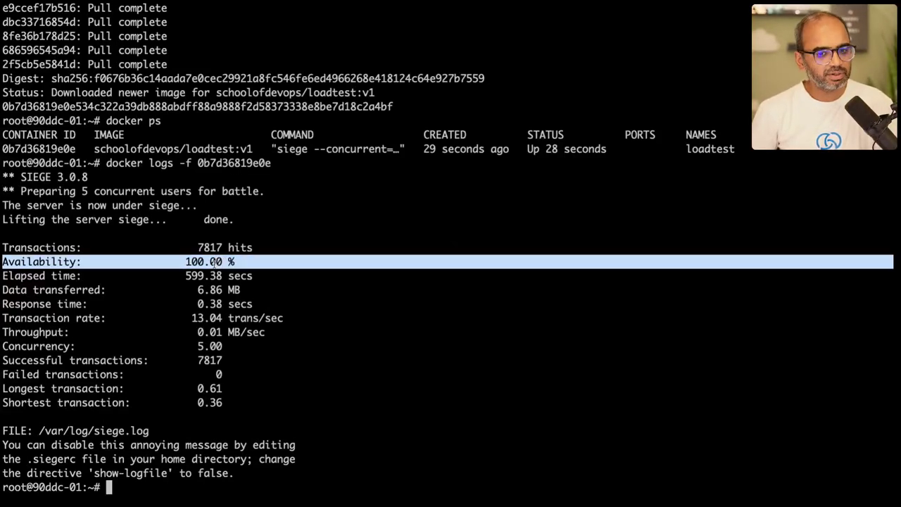
triple_click(214, 250)
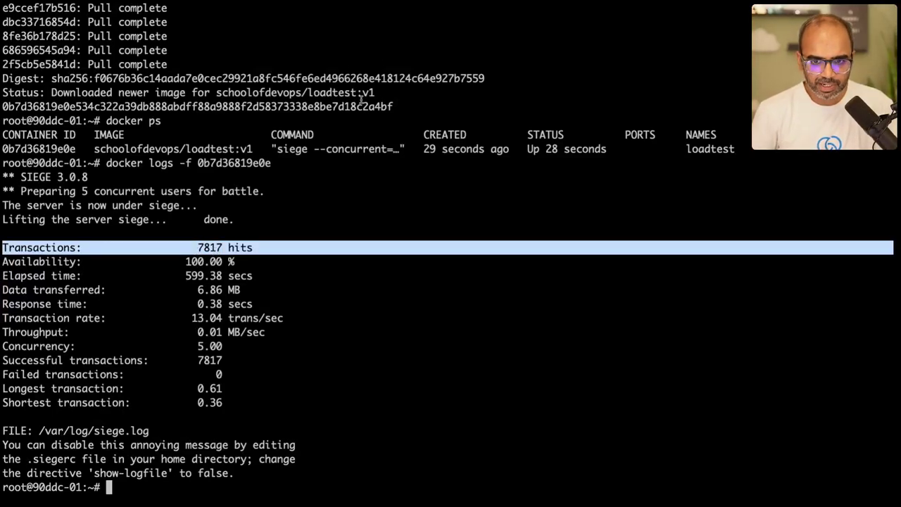
Recall the earlier docker container run siege command at the prompt and go back to the demoalb URL within it.
key("Up")
key("Up")
key("Up")
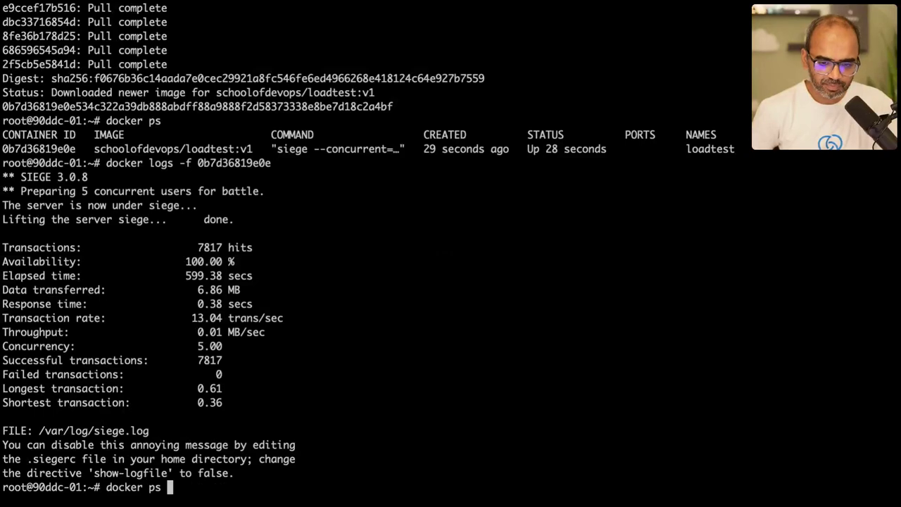
key("Left")
key("Left")
key("Left")
key("Left")
key("Left")
key("Left")
key("Left")
key("Left")
key("Left")
key("Left")
key("Left")
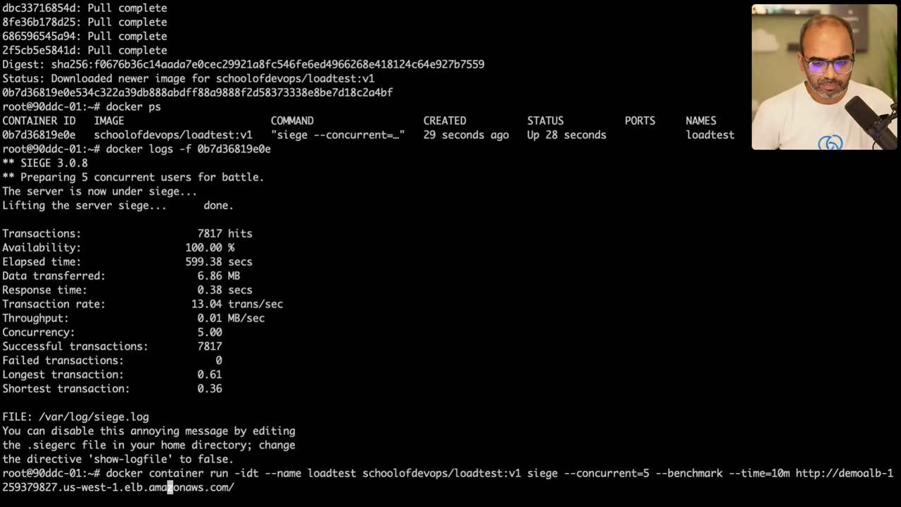
key("Left")
key("Left")
key("Left")
key("Left")
key("Left")
key("Left")
key("Left")
key("Left")
key("Left")
key("Left")
key("Left")
key("Left")
key("Left")
key("Left")
key("Left")
key("Left")
key("Left")
key("Left")
key("Left")
key("Left")
key("Left")
key("Left")
key("Left")
key("Left")
key("Left")
key("Left")
key("Left")
key("Left")
key("Left")
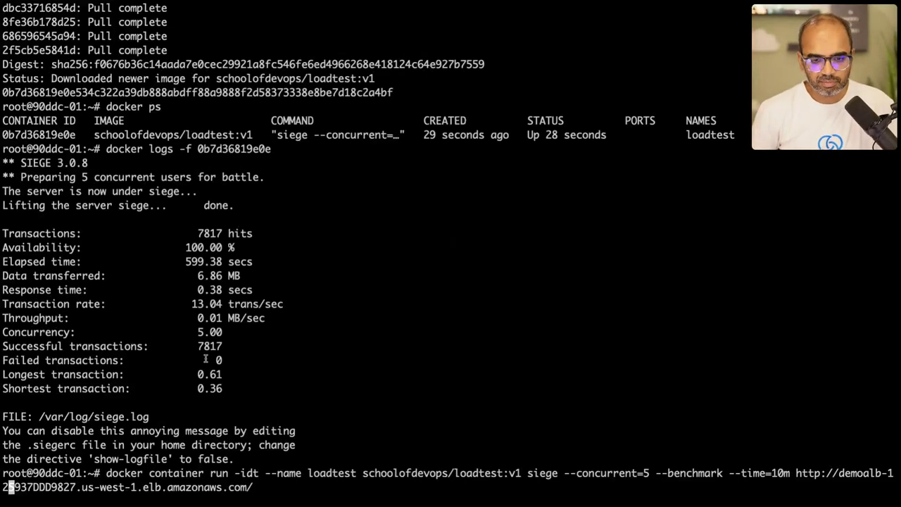
Highlight the siege report's Transactions, Availability and Response time lines one after another, copying the Transactions line.
triple_click(220, 234)
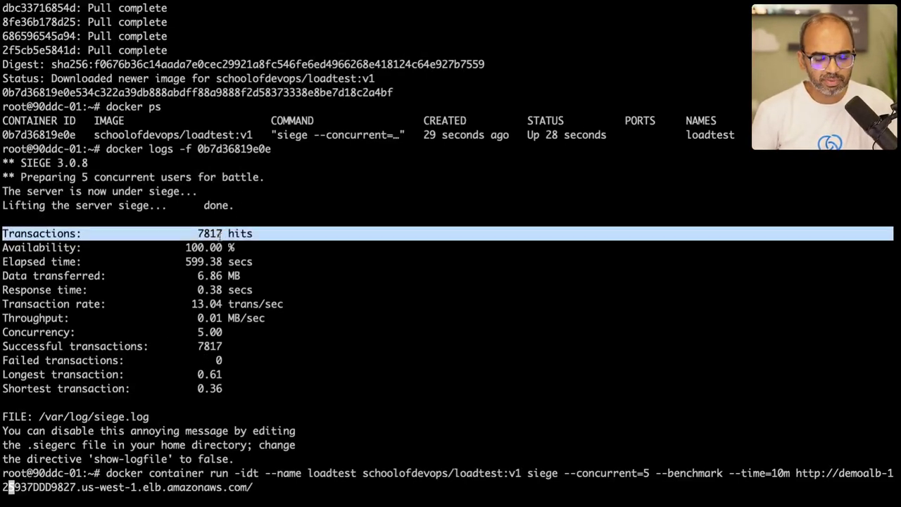
key("super+c")
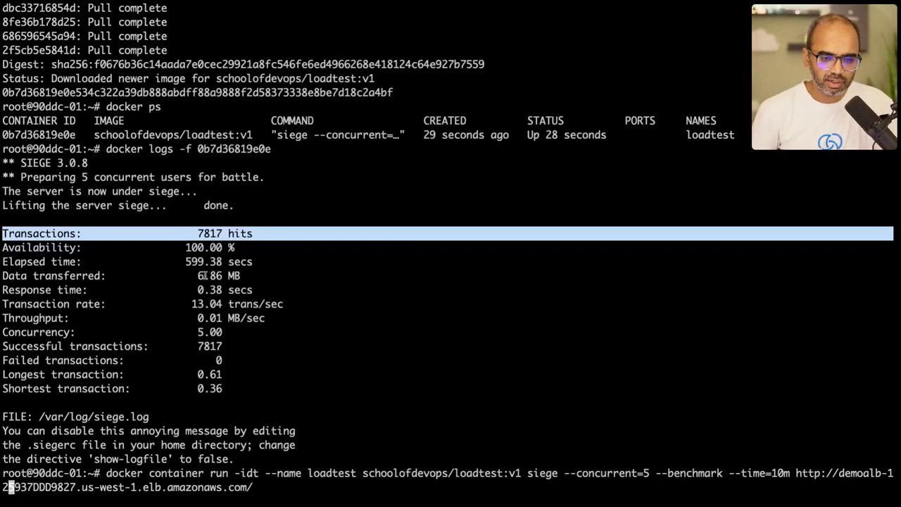
triple_click(188, 247)
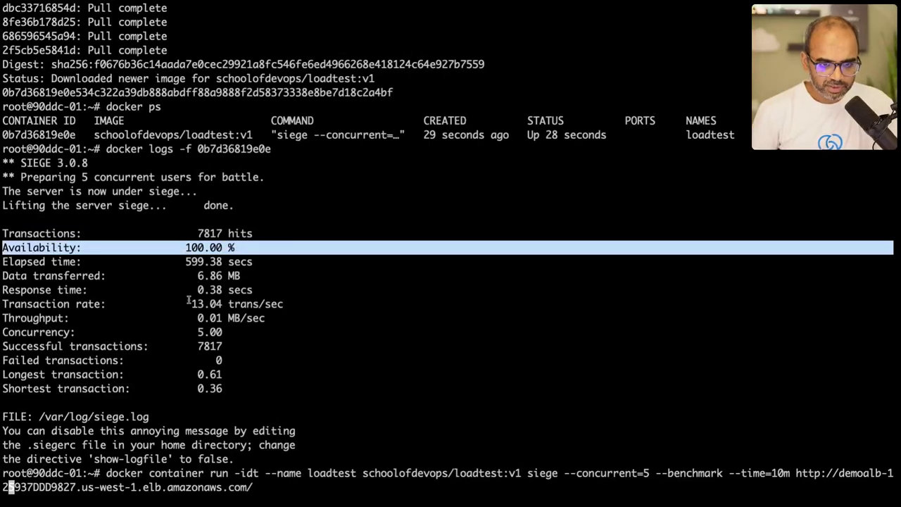
triple_click(219, 290)
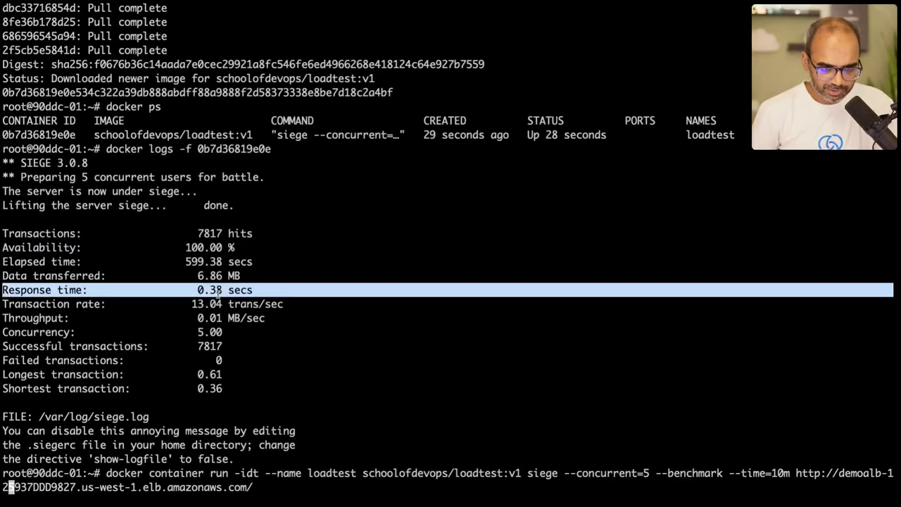
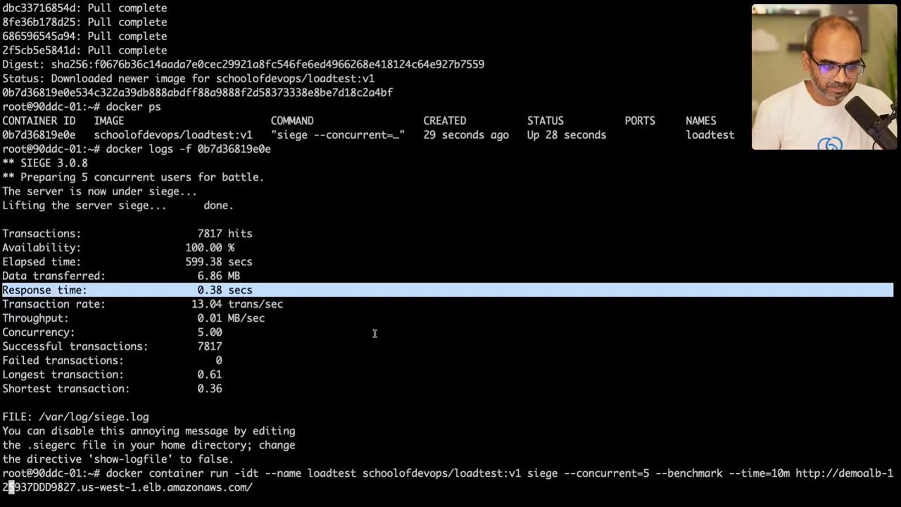
Switch from the terminal back to the browser and open schoolofdevops.com/memberships in a new tab.
key("ctrl+Left")
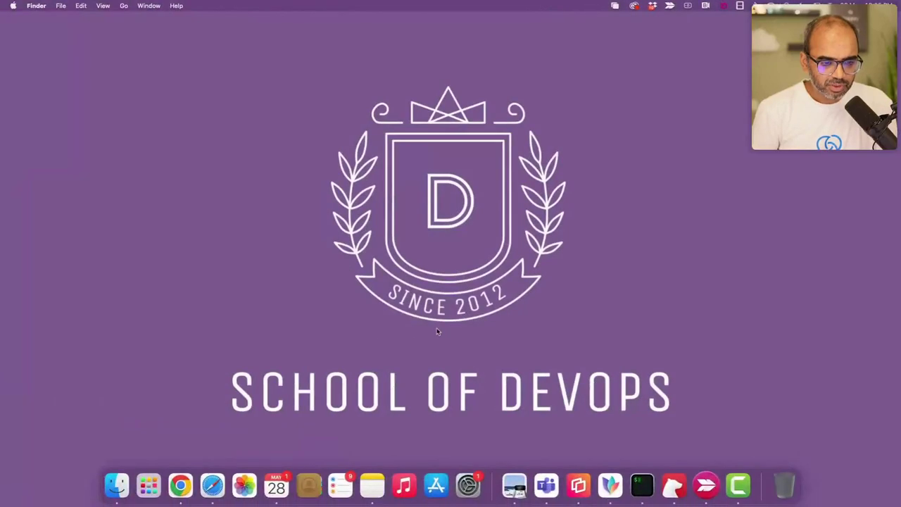
key("ctrl+Right")
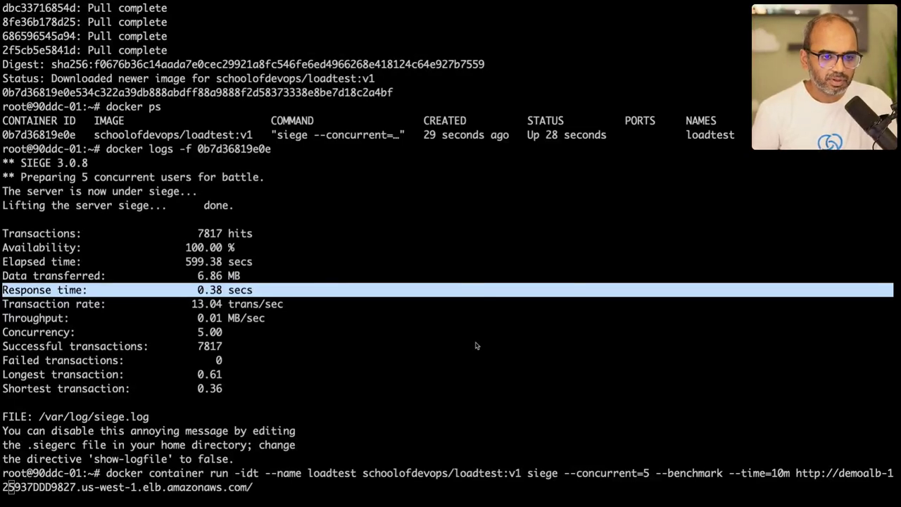
key("ctrl+Right")
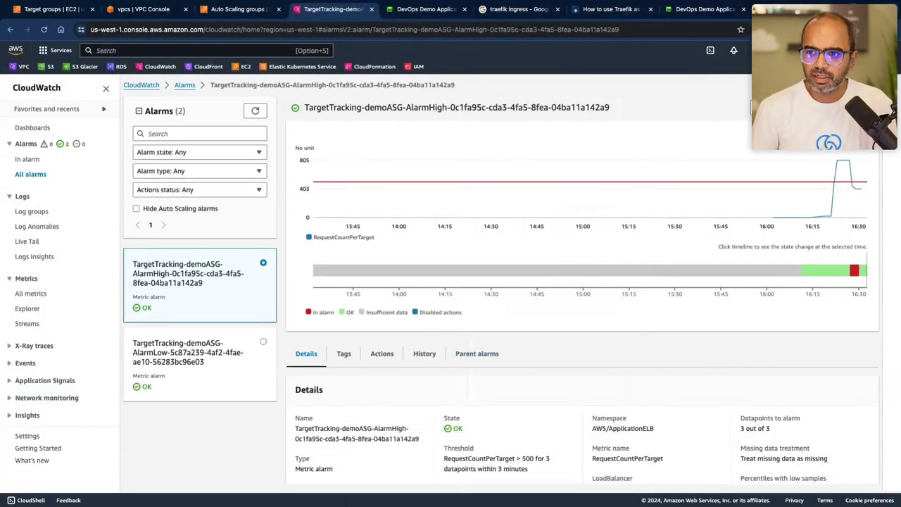
key("super+t")
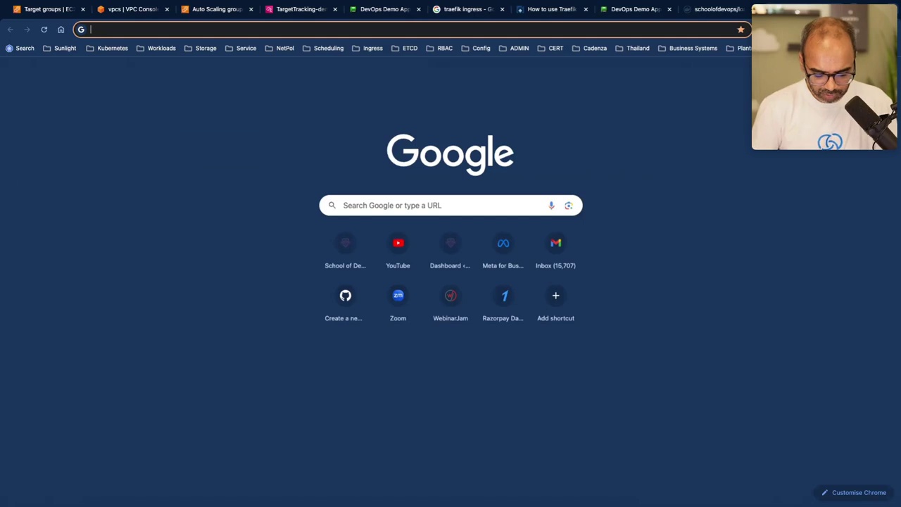
type("schoo")
key("Right")
type("/")
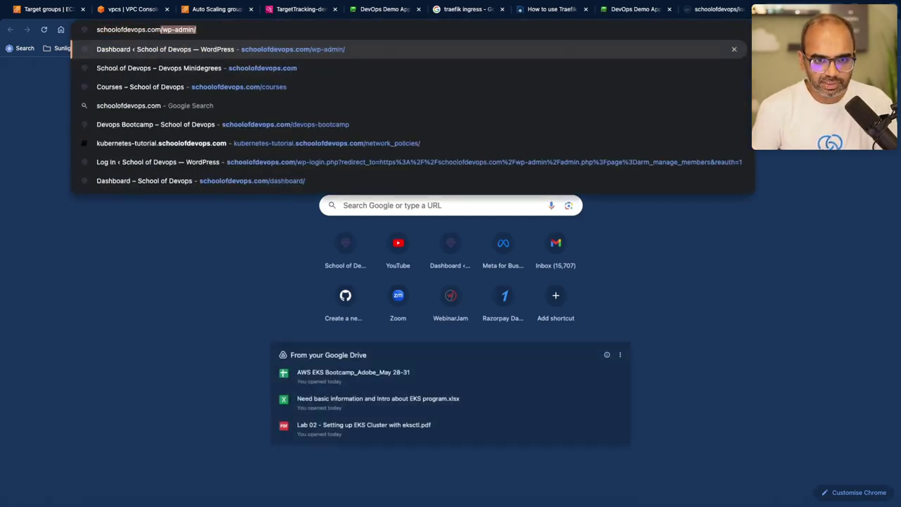
key("BackSpace")
key("BackSpace")
type("/")
type("me")
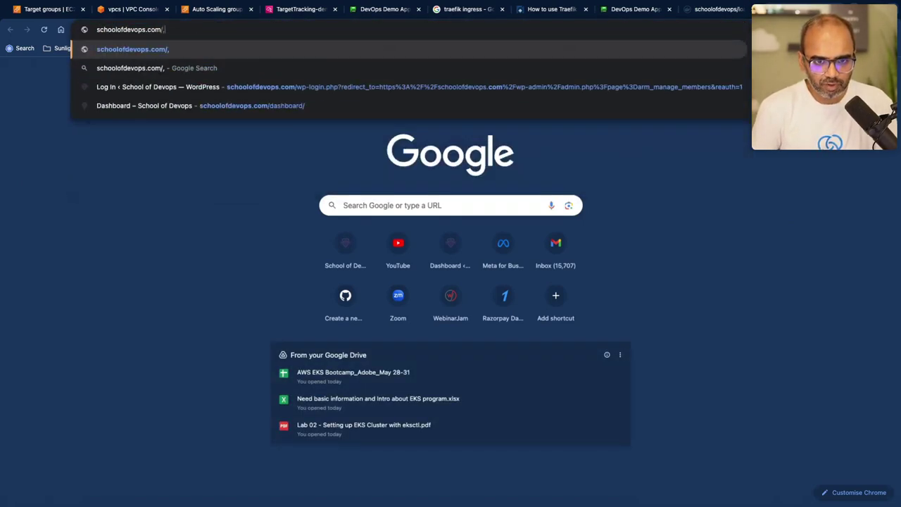
key("Return")
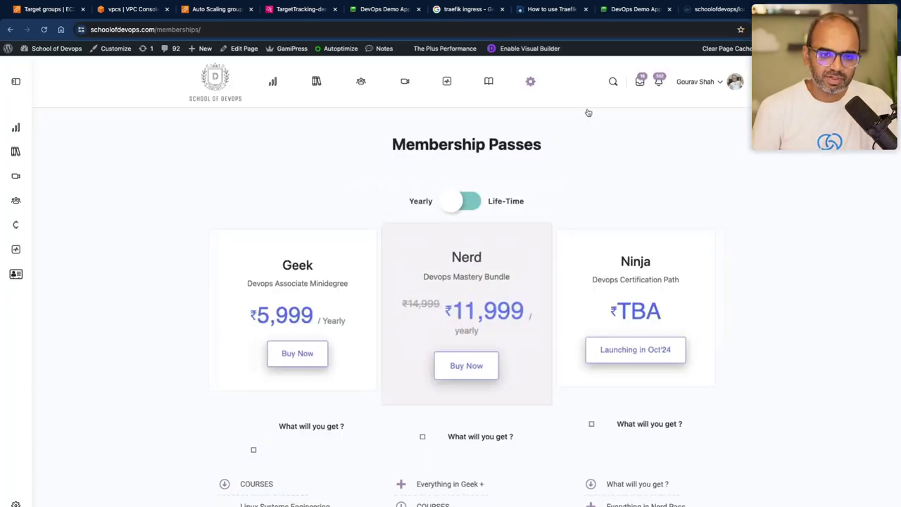
Look over the Geek, Nerd and Ninja membership passes and the courses each one includes.
scroll(393, 190, "down", 3)
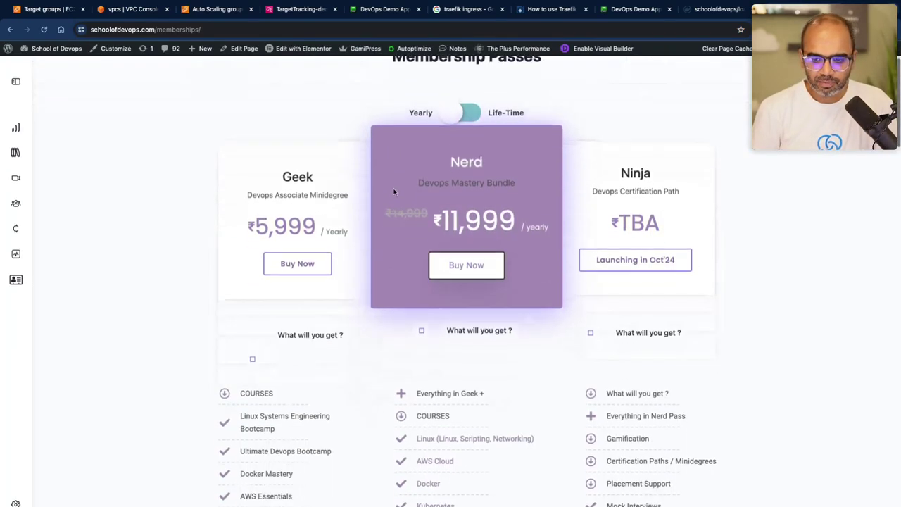
scroll(420, 246, "down", 3)
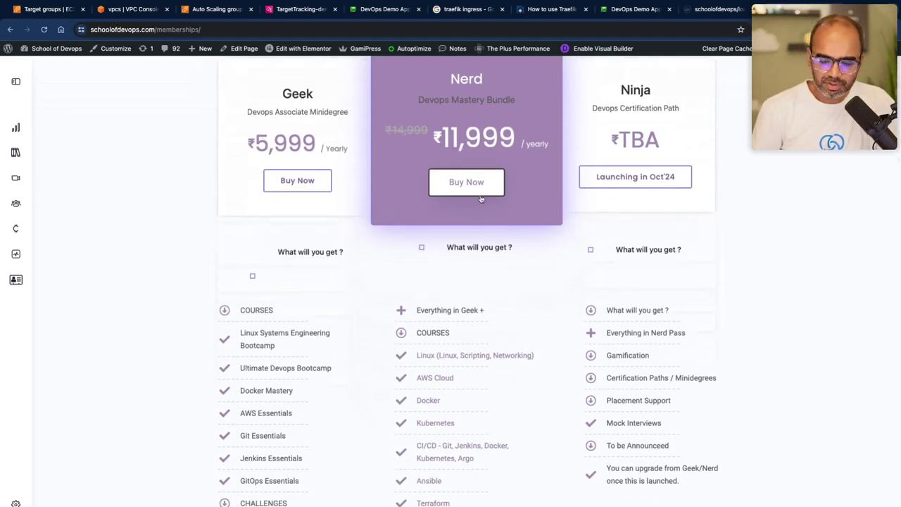
scroll(477, 230, "down", 5)
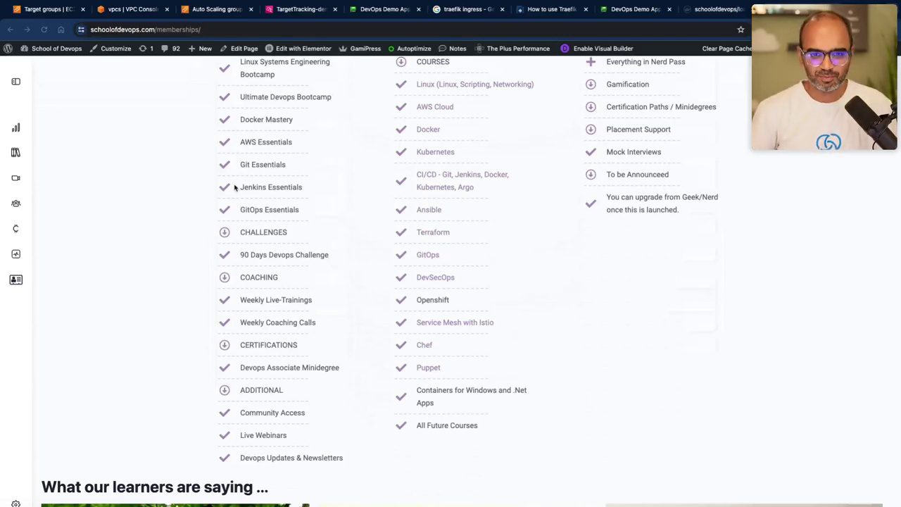
Switch to the 90 Day Devops Challenge mind map and expand branch 7.
left_click(383, 10)
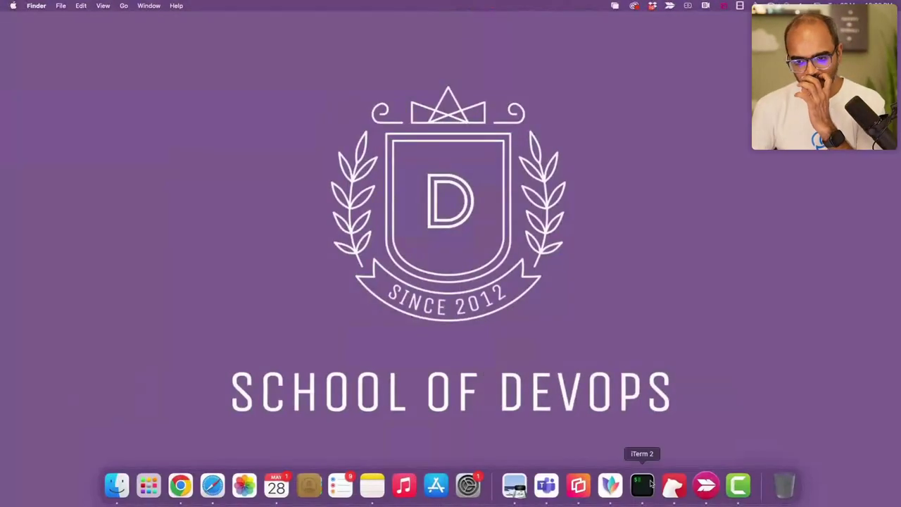
left_click(618, 487)
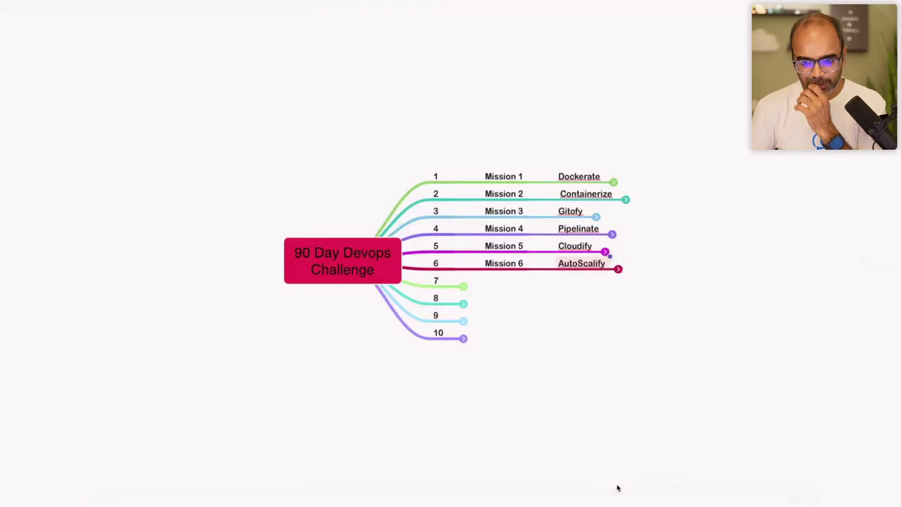
left_click(463, 286)
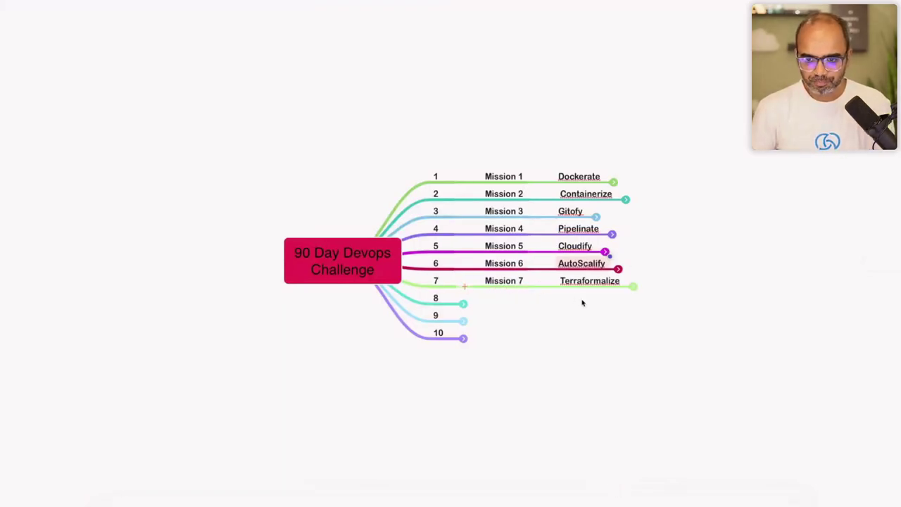